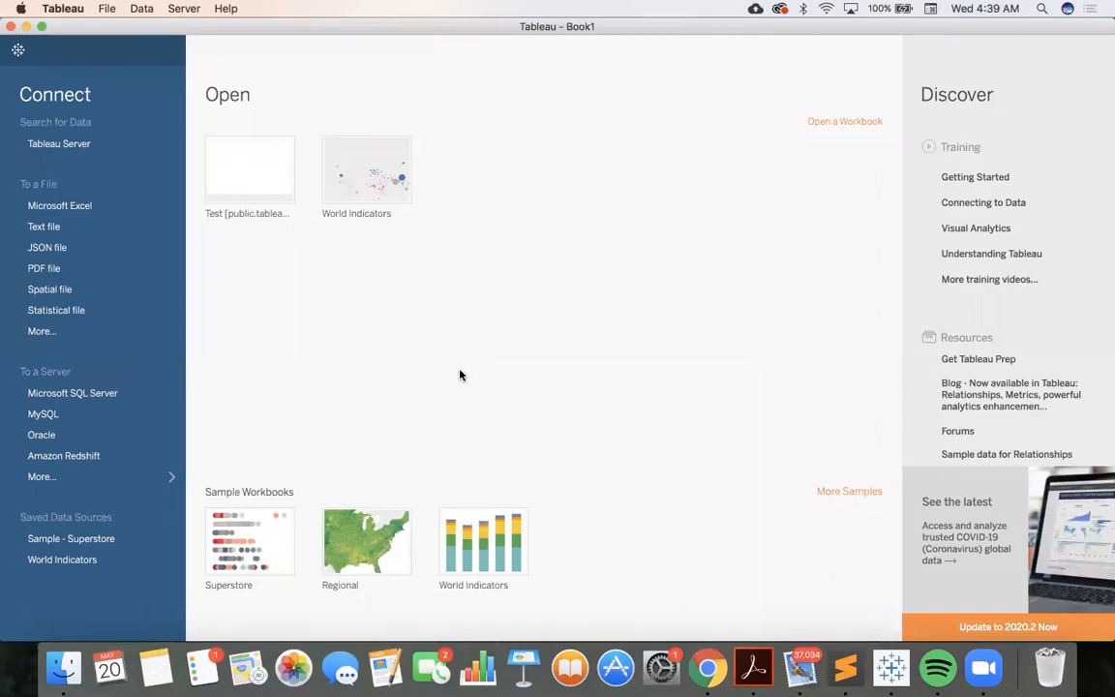
Connect to the saved World Indicators data source
{"action": "left_click", "coordinate": [63, 560]}
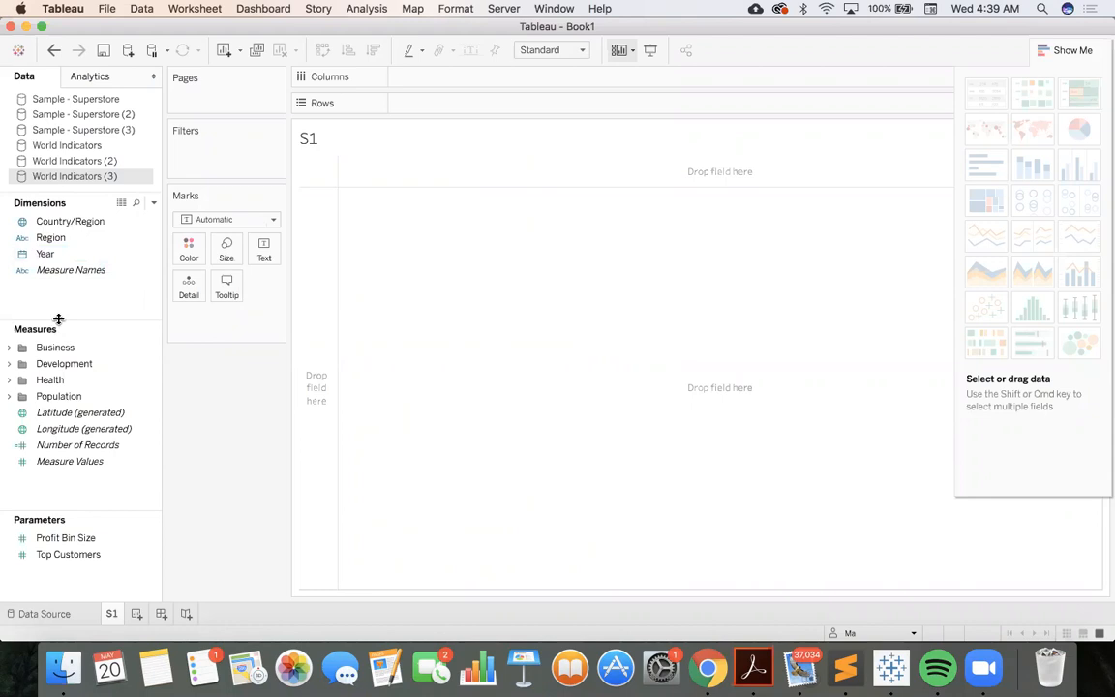
Try the Region dimension on rows and as the mark color, and clear the sheet
{"action": "left_click", "coordinate": [60, 241]}
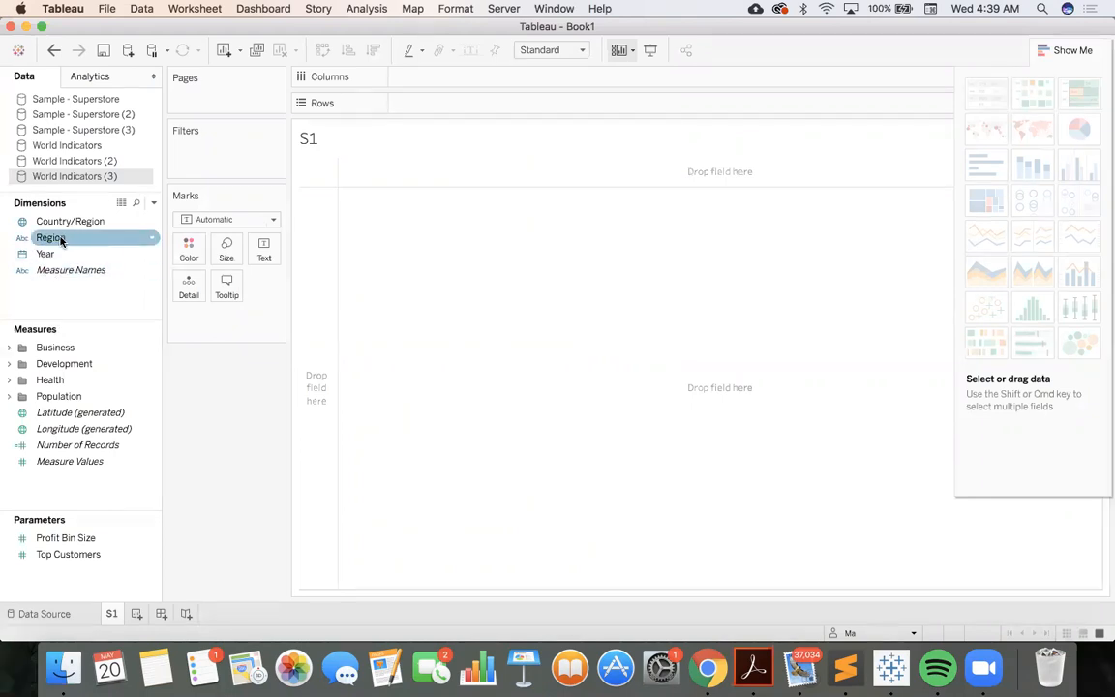
{"action": "left_click_drag", "start_coordinate": [62, 240], "coordinate": [435, 242]}
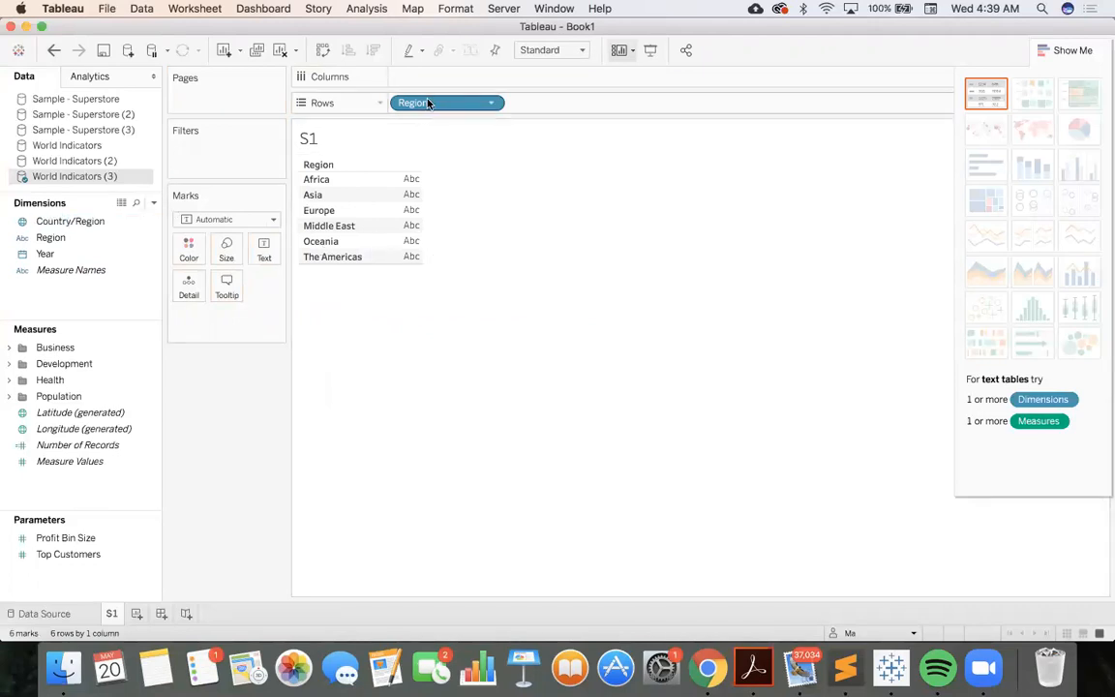
{"action": "left_click_drag", "start_coordinate": [429, 103], "coordinate": [196, 252]}
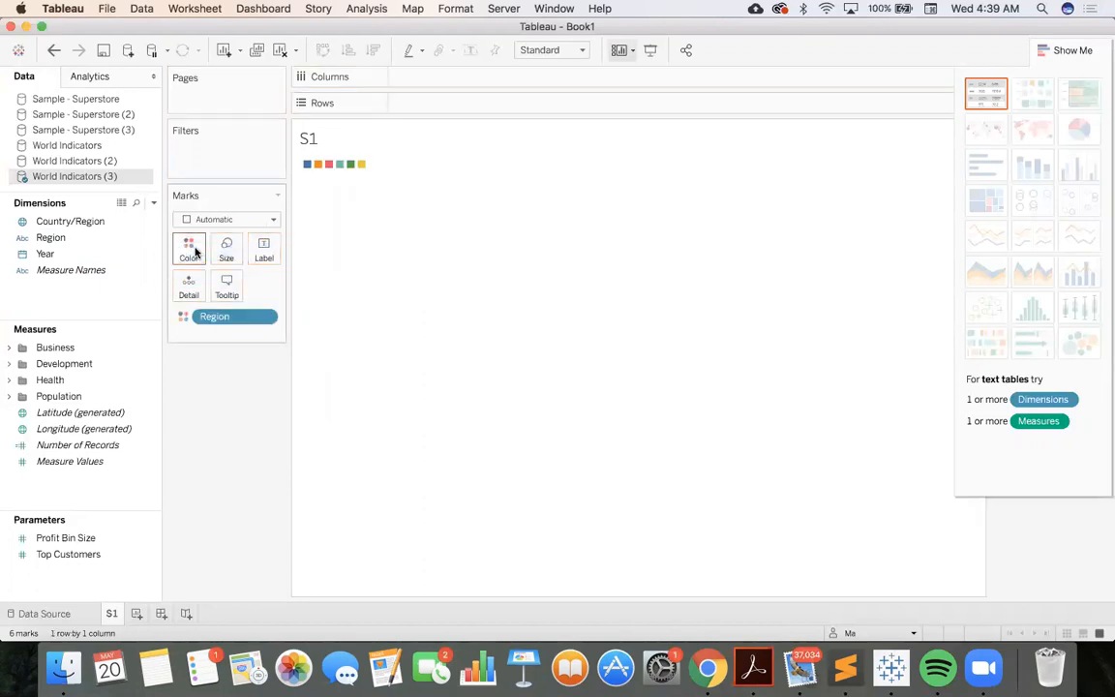
{"action": "mouse_move", "coordinate": [308, 170]}
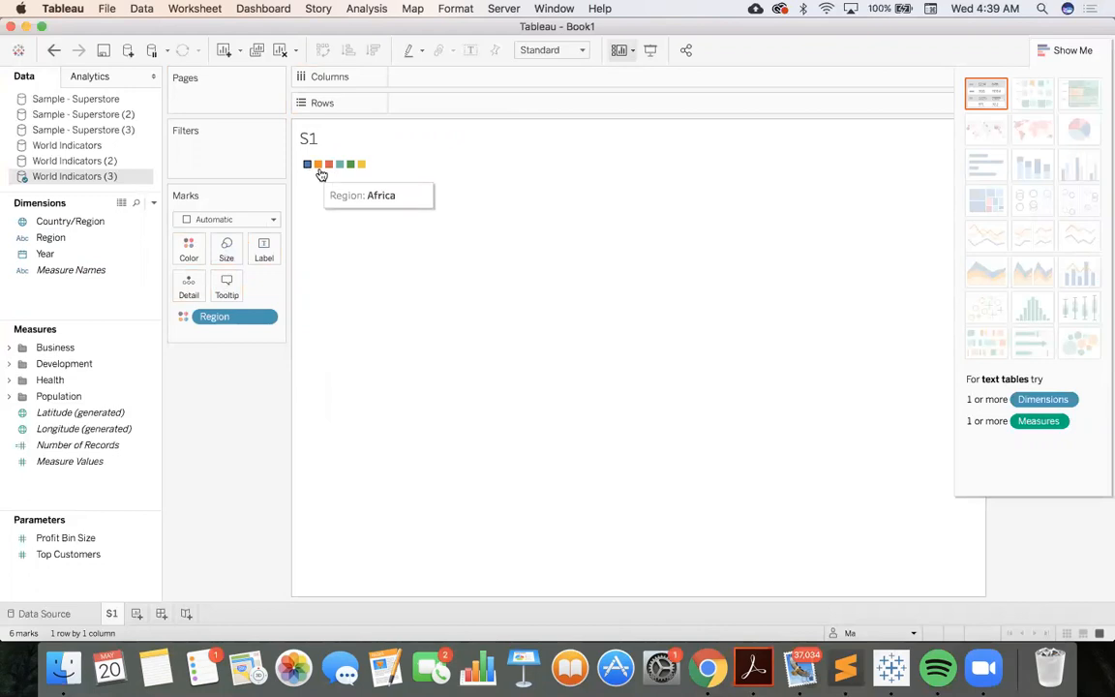
{"action": "mouse_move", "coordinate": [357, 167]}
{"action": "left_click", "coordinate": [281, 50]}
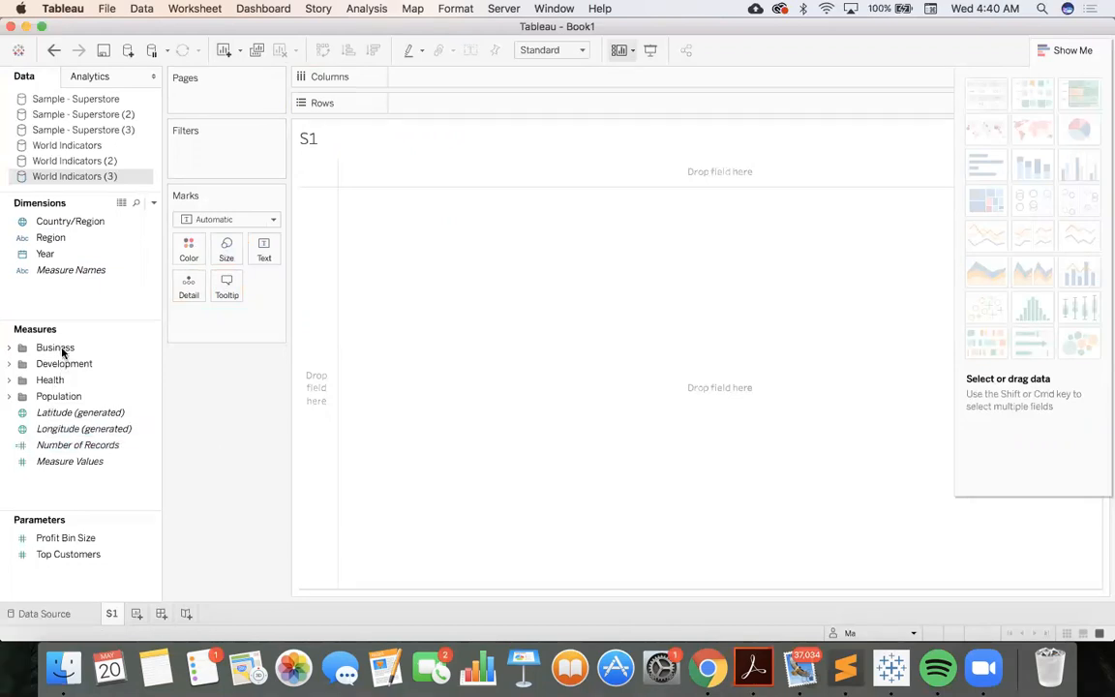
Expand the Health, Business and Development folders in the measures list
{"action": "left_click", "coordinate": [10, 380]}
{"action": "left_click", "coordinate": [9, 348]}
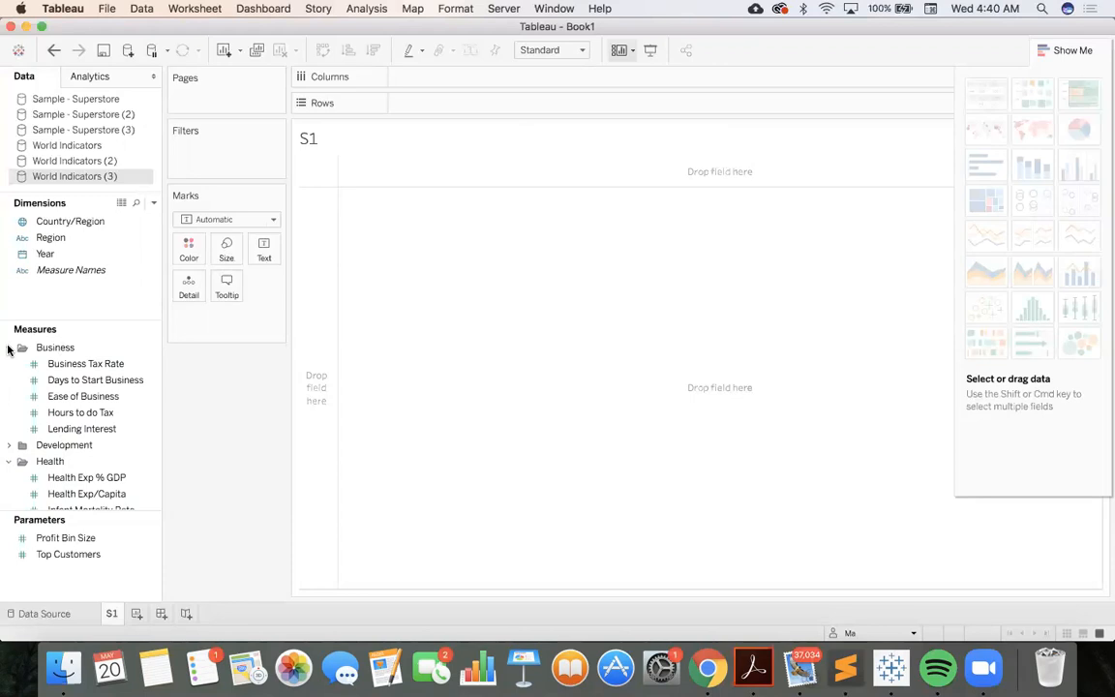
{"action": "left_click", "coordinate": [10, 446]}
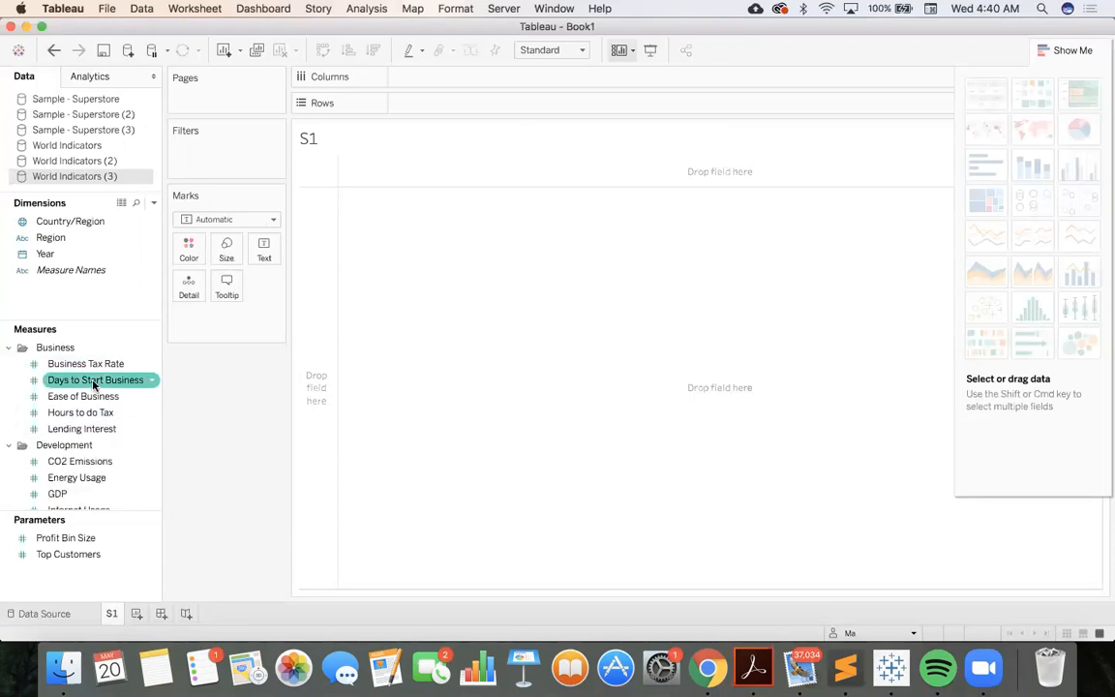
Try the GDP measure as the mark color and clear the sheet
{"action": "scroll", "coordinate": [92, 380], "scroll_direction": "down", "scroll_amount": 2}
{"action": "left_click_drag", "start_coordinate": [58, 445], "coordinate": [185, 250]}
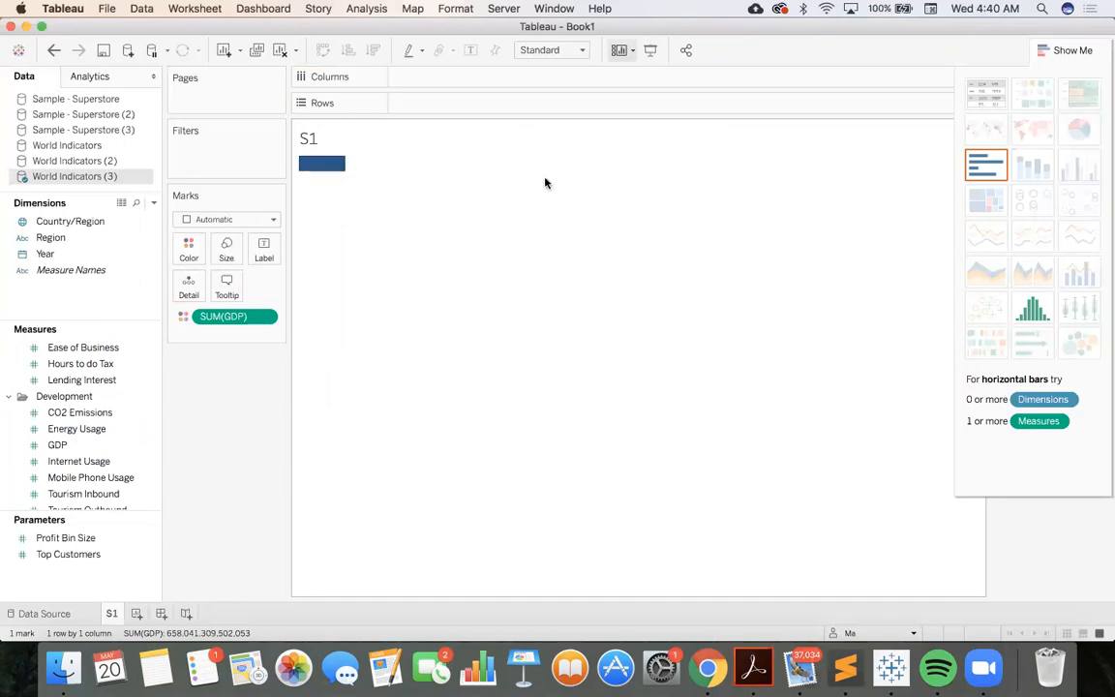
{"action": "left_click", "coordinate": [281, 52]}
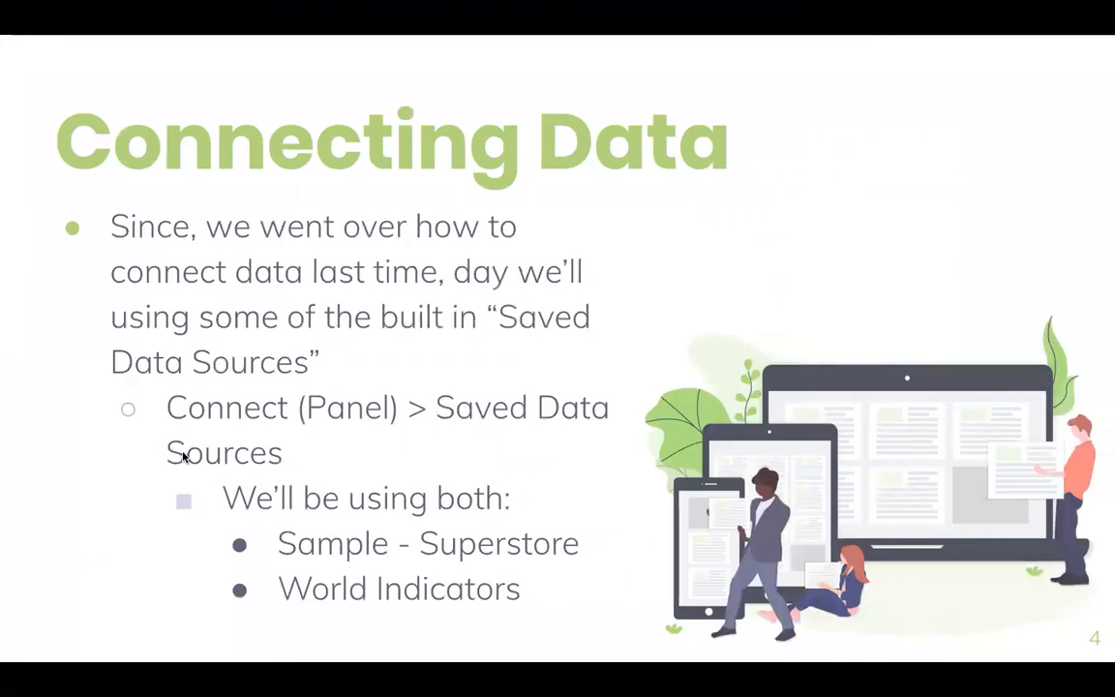
{"action": "key", "text": "Right"}
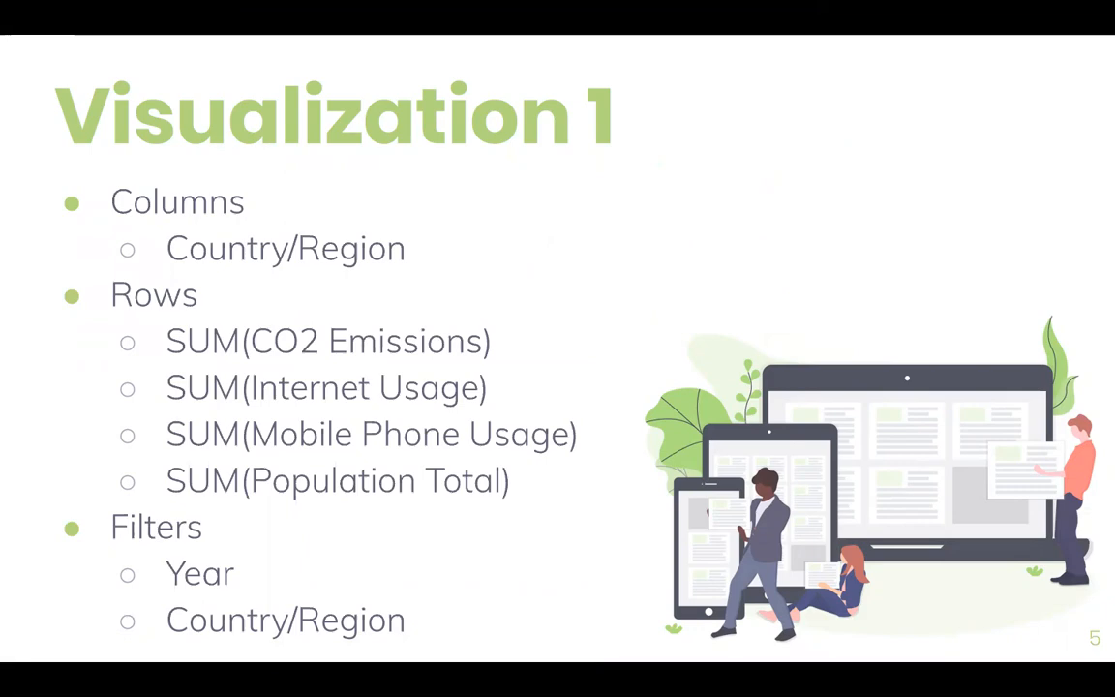
{"action": "key", "text": "ctrl+Left"}
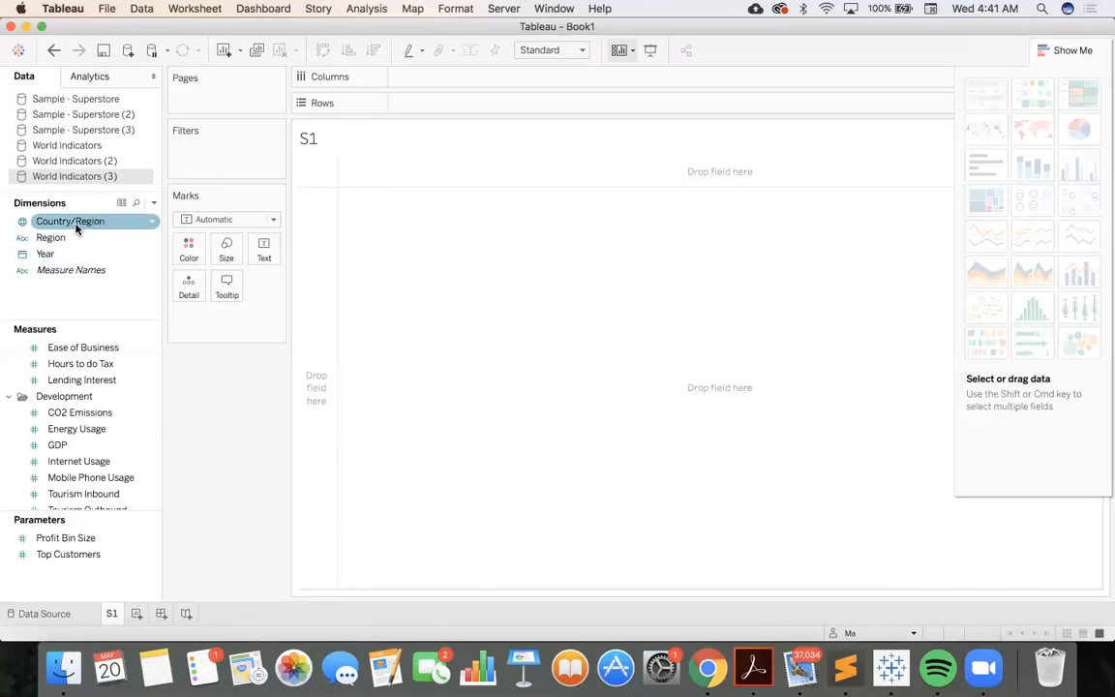
Place the Country/Region dimension on the columns of sheet S1
{"action": "left_click_drag", "start_coordinate": [76, 228], "coordinate": [437, 88]}
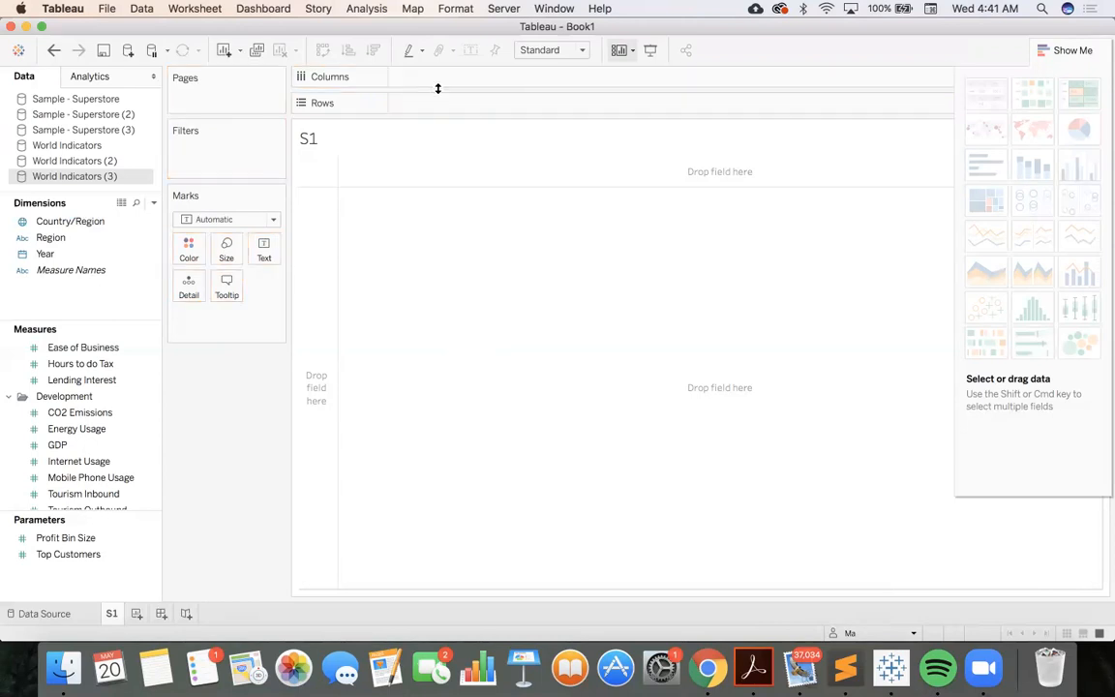
{"action": "left_click_drag", "start_coordinate": [112, 216], "coordinate": [451, 76]}
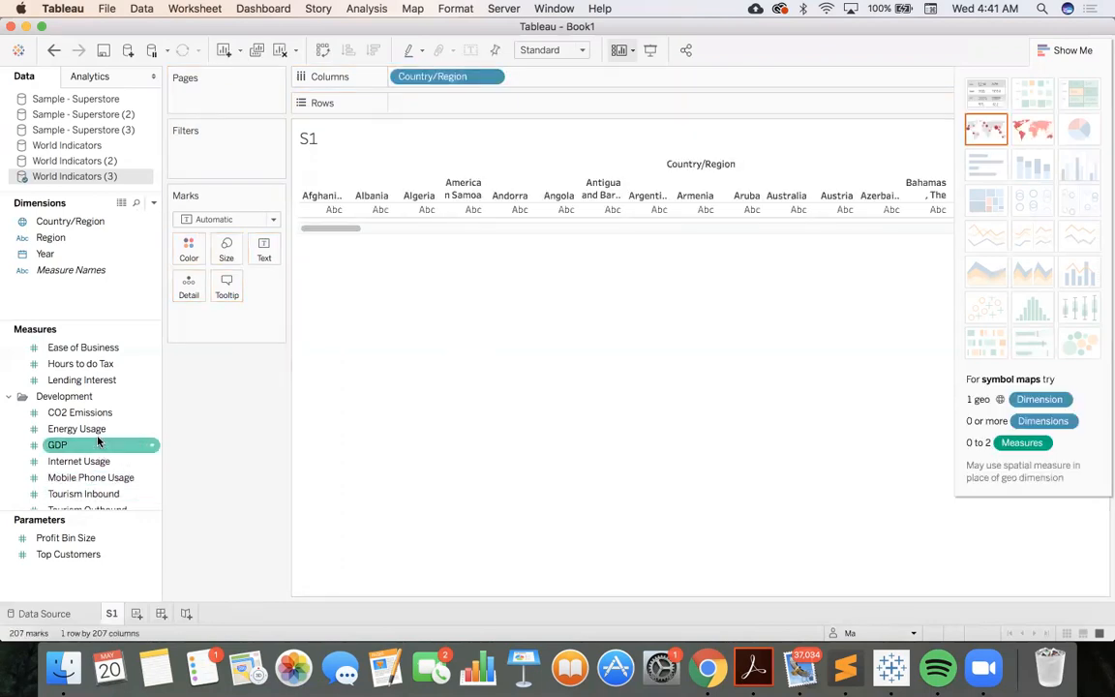
Add the CO2 Emissions, Internet Usage and Mobile Phone Usage measures to the rows, in that order
{"action": "scroll", "coordinate": [97, 442], "scroll_direction": "down", "scroll_amount": 2}
{"action": "left_click_drag", "start_coordinate": [79, 380], "coordinate": [424, 115]}
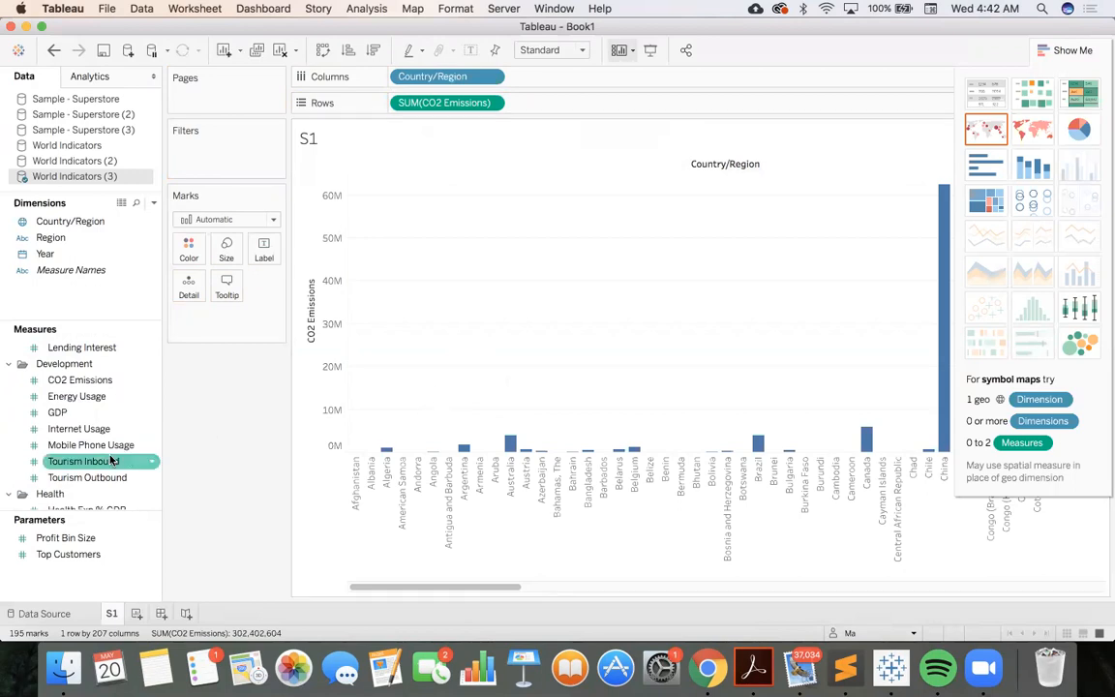
{"action": "left_click_drag", "start_coordinate": [86, 434], "coordinate": [562, 107]}
{"action": "left_click_drag", "start_coordinate": [90, 444], "coordinate": [677, 103]}
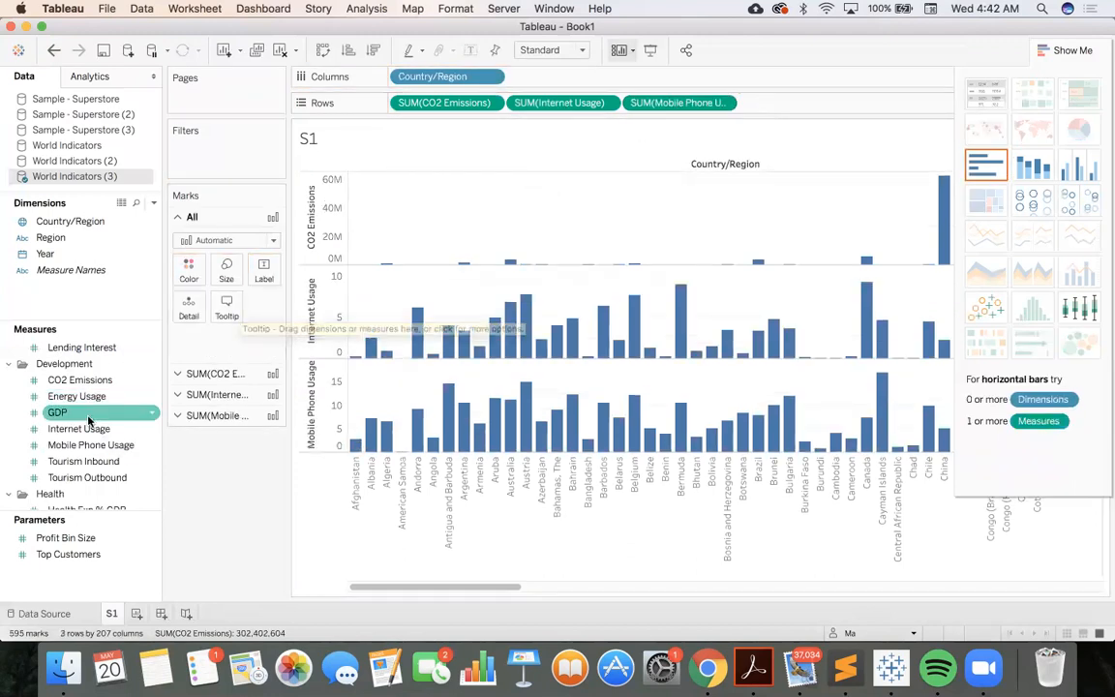
Look through the Business, Development and Health measures down to the Population folder
{"action": "scroll", "coordinate": [89, 418], "scroll_direction": "down", "scroll_amount": 2}
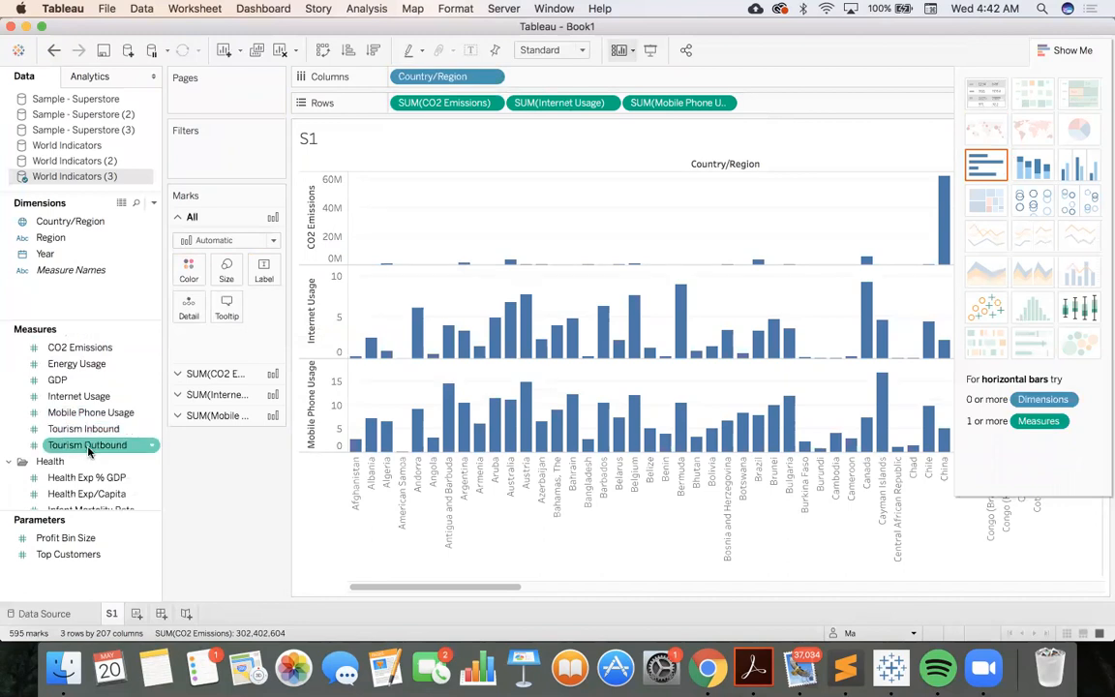
{"action": "scroll", "coordinate": [88, 440], "scroll_direction": "up", "scroll_amount": 3}
{"action": "scroll", "coordinate": [88, 447], "scroll_direction": "down", "scroll_amount": 4}
{"action": "scroll", "coordinate": [88, 451], "scroll_direction": "up", "scroll_amount": 6}
{"action": "scroll", "coordinate": [95, 407], "scroll_direction": "down", "scroll_amount": 11}
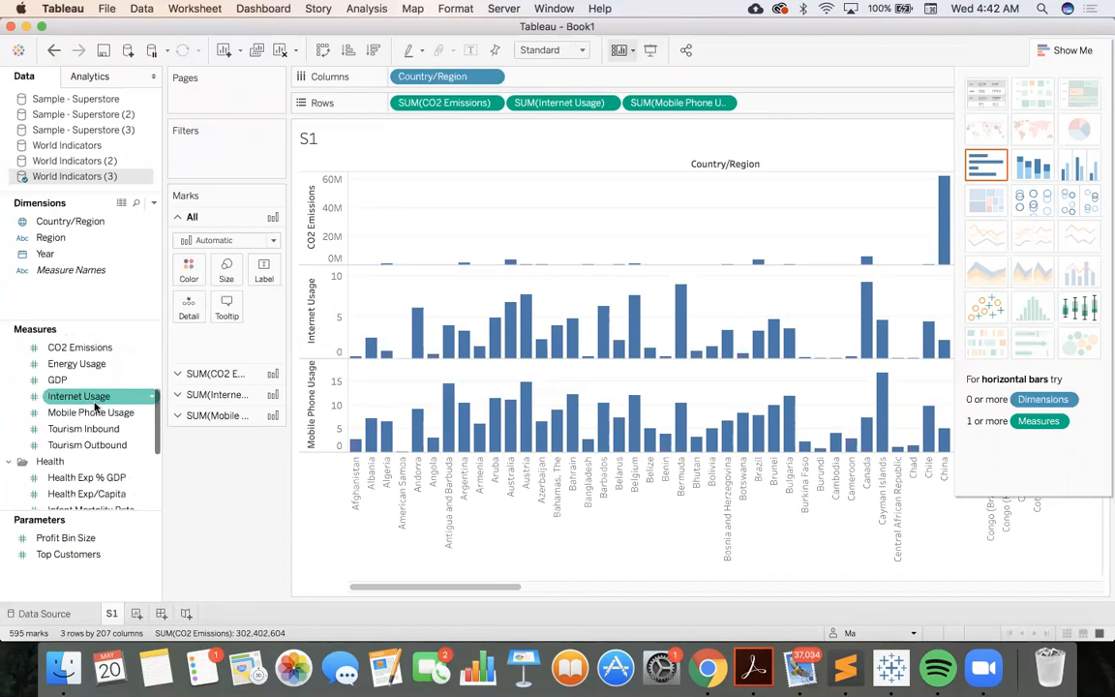
{"action": "scroll", "coordinate": [82, 393], "scroll_direction": "down", "scroll_amount": 3}
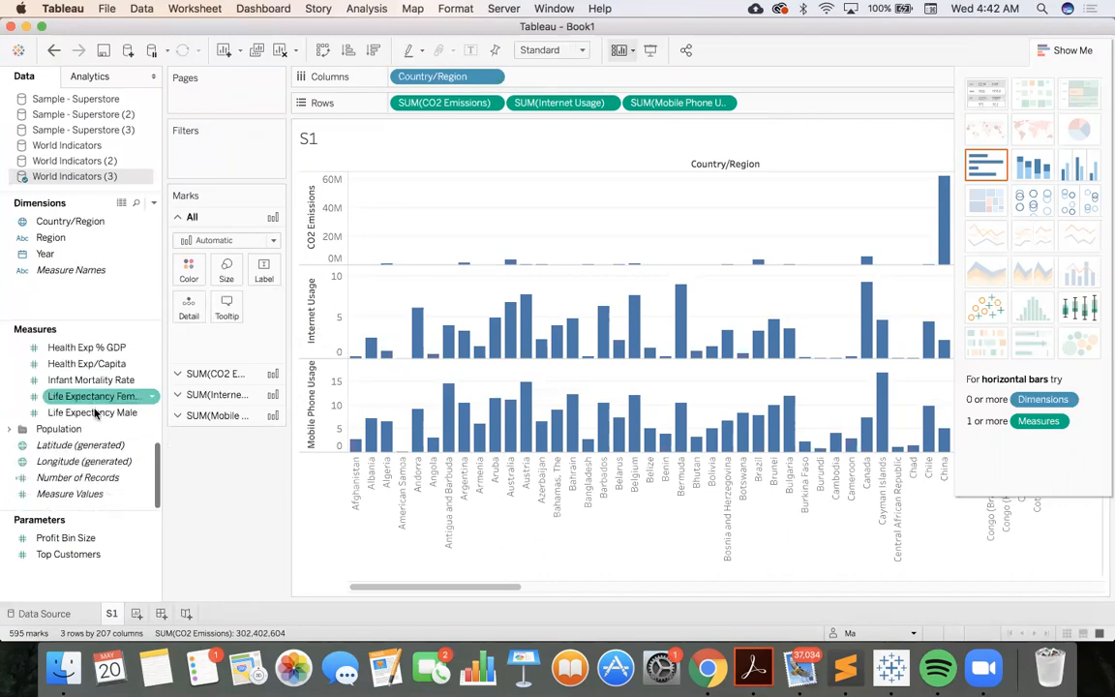
{"action": "scroll", "coordinate": [89, 460], "scroll_direction": "up", "scroll_amount": 9}
{"action": "scroll", "coordinate": [87, 461], "scroll_direction": "up", "scroll_amount": 6}
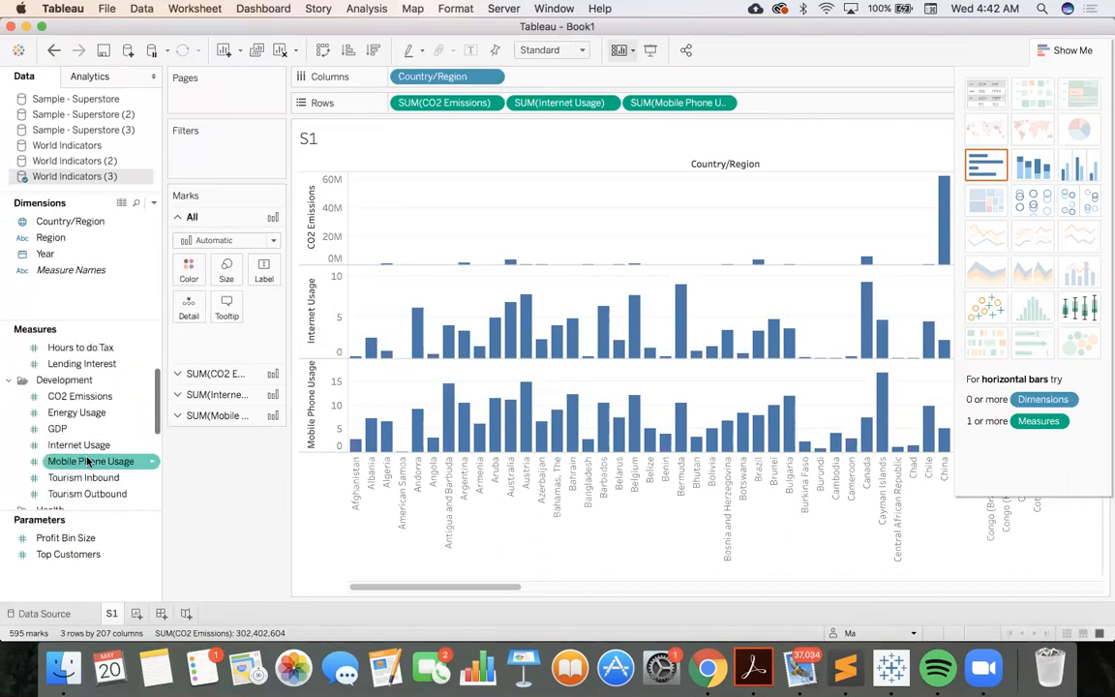
{"action": "scroll", "coordinate": [97, 396], "scroll_direction": "up", "scroll_amount": 1}
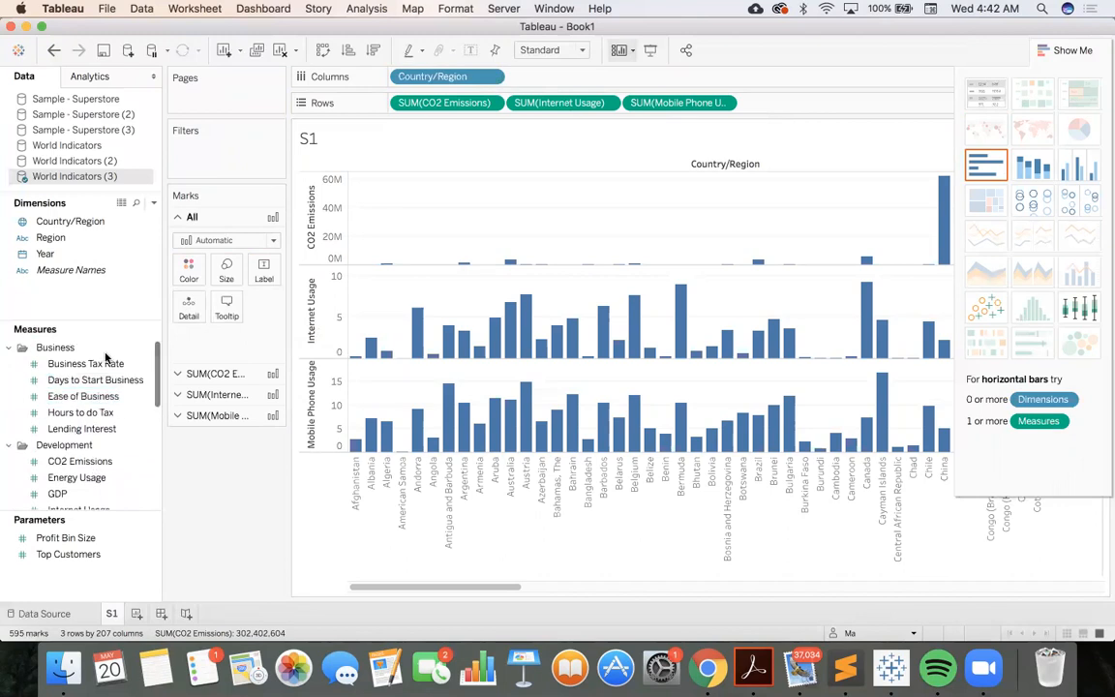
{"action": "scroll", "coordinate": [102, 377], "scroll_direction": "down", "scroll_amount": 4}
{"action": "scroll", "coordinate": [107, 357], "scroll_direction": "down", "scroll_amount": 6}
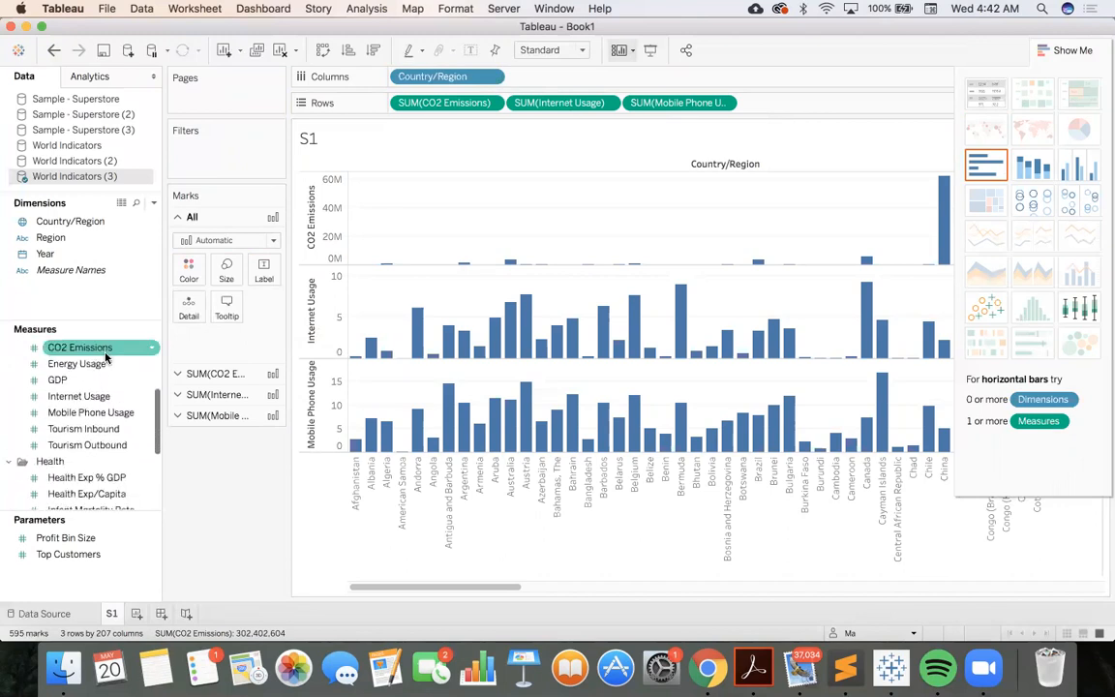
{"action": "scroll", "coordinate": [107, 358], "scroll_direction": "down", "scroll_amount": 3}
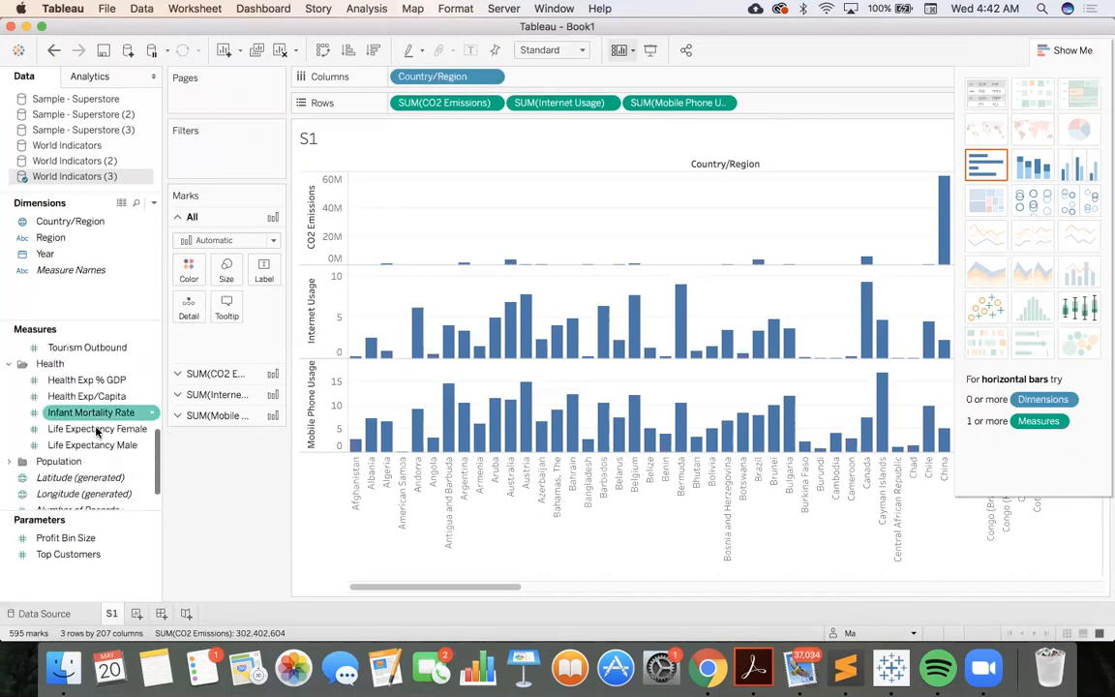
{"action": "scroll", "coordinate": [95, 426], "scroll_direction": "down", "scroll_amount": 1}
{"action": "scroll", "coordinate": [87, 459], "scroll_direction": "down", "scroll_amount": 1}
{"action": "scroll", "coordinate": [87, 461], "scroll_direction": "up", "scroll_amount": 6}
{"action": "scroll", "coordinate": [87, 460], "scroll_direction": "up", "scroll_amount": 5}
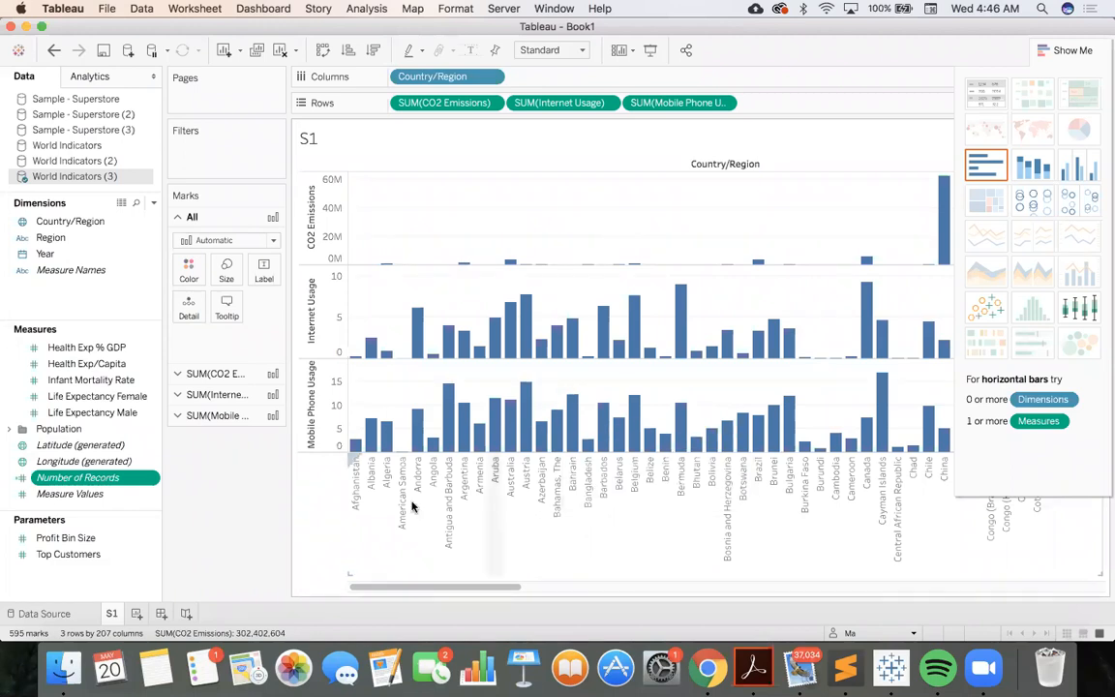
Expand the Population measures and add Population Total to the rows after Mobile Phone Usage
{"action": "left_click", "coordinate": [12, 430]}
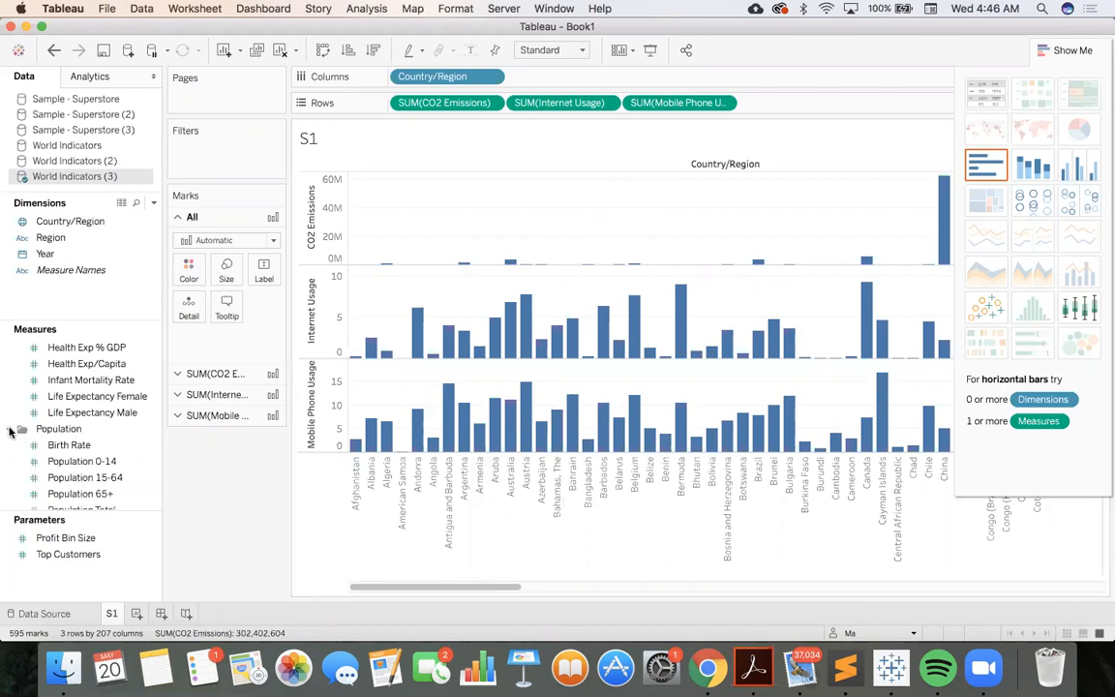
{"action": "left_click", "coordinate": [60, 446]}
{"action": "scroll", "coordinate": [60, 447], "scroll_direction": "down", "scroll_amount": 3}
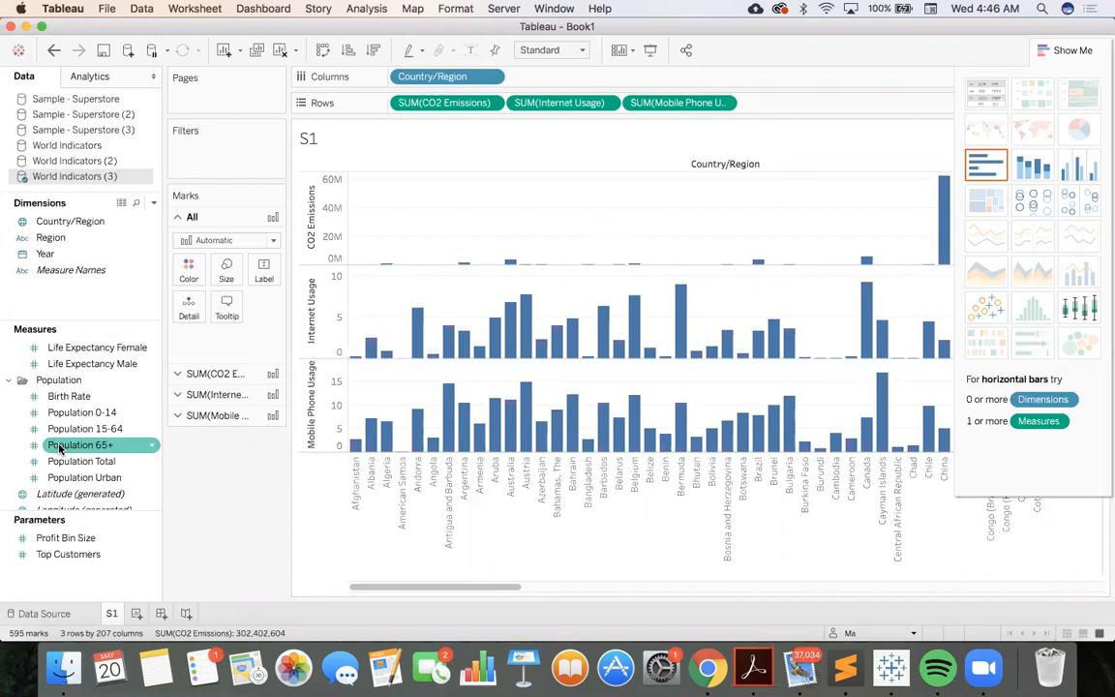
{"action": "left_click", "coordinate": [62, 462]}
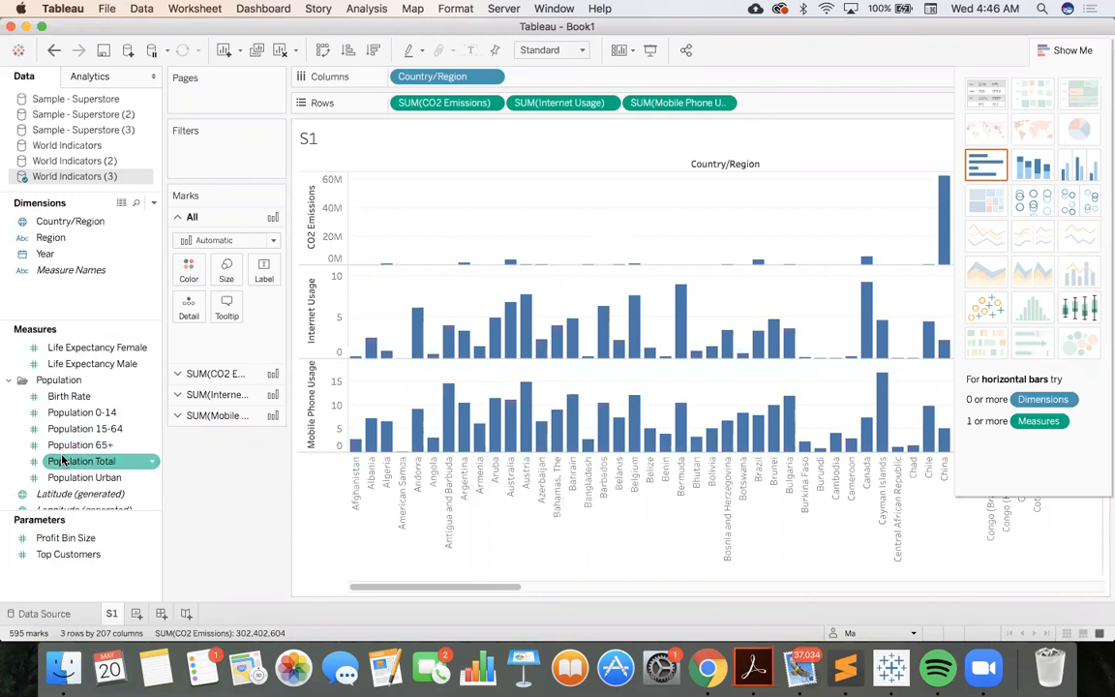
{"action": "left_click_drag", "start_coordinate": [62, 461], "coordinate": [760, 105]}
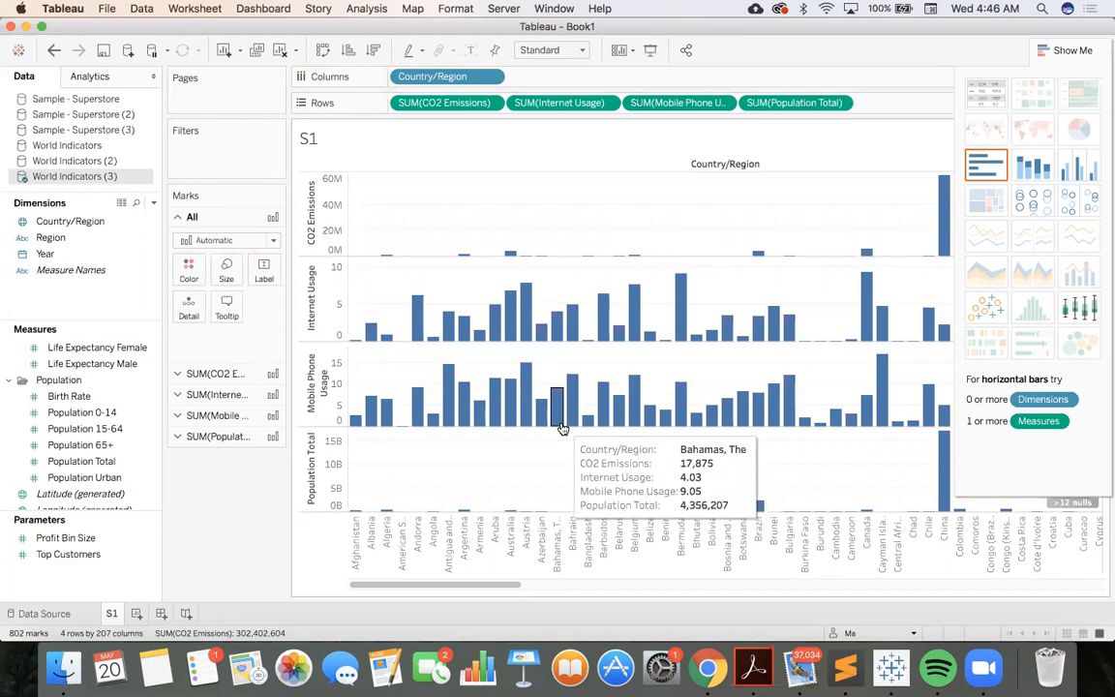
Examine the bars of the four measures across the countries in the chart
{"action": "scroll", "coordinate": [562, 429], "scroll_direction": "right", "scroll_amount": 5}
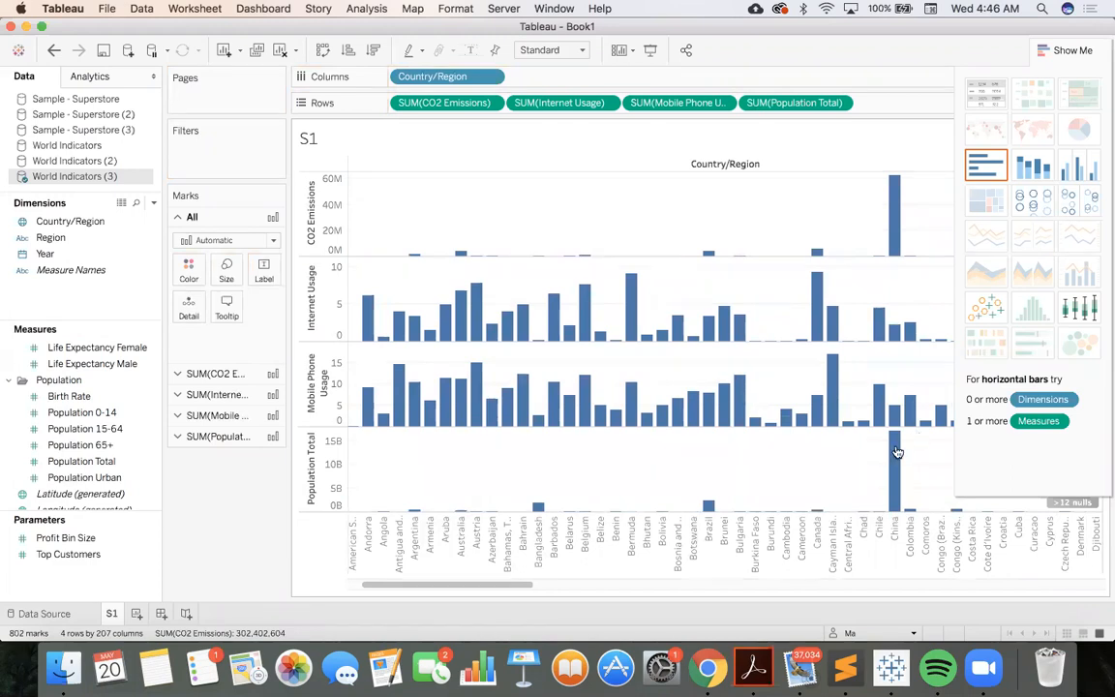
{"action": "mouse_move", "coordinate": [896, 452]}
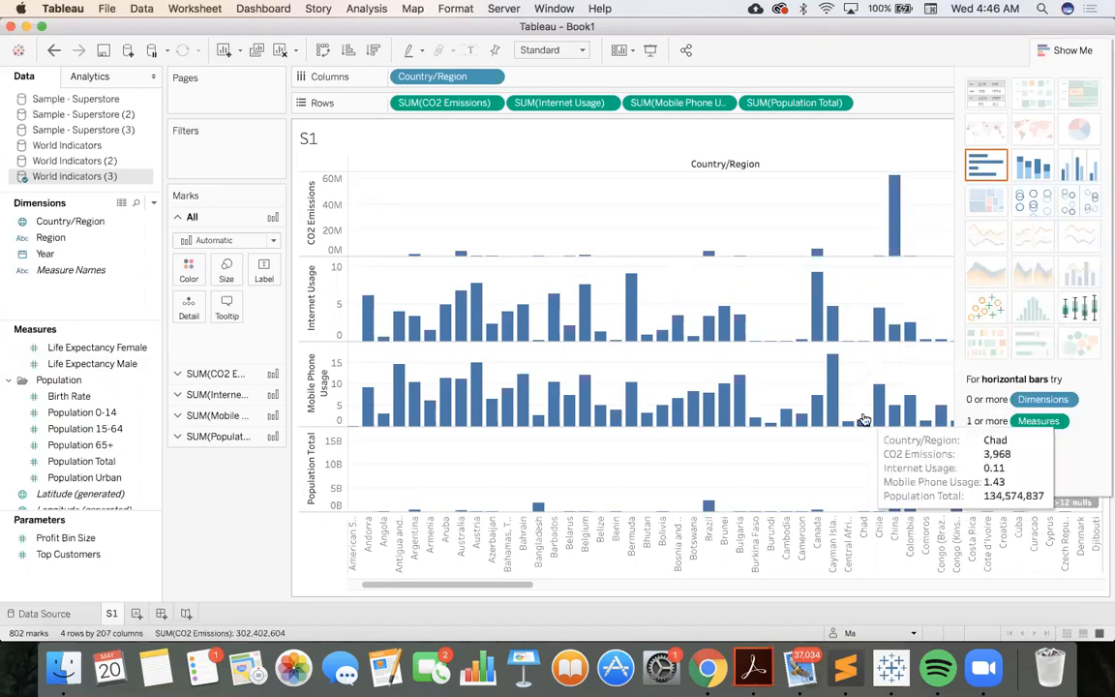
{"action": "scroll", "coordinate": [834, 453], "scroll_direction": "right", "scroll_amount": 5}
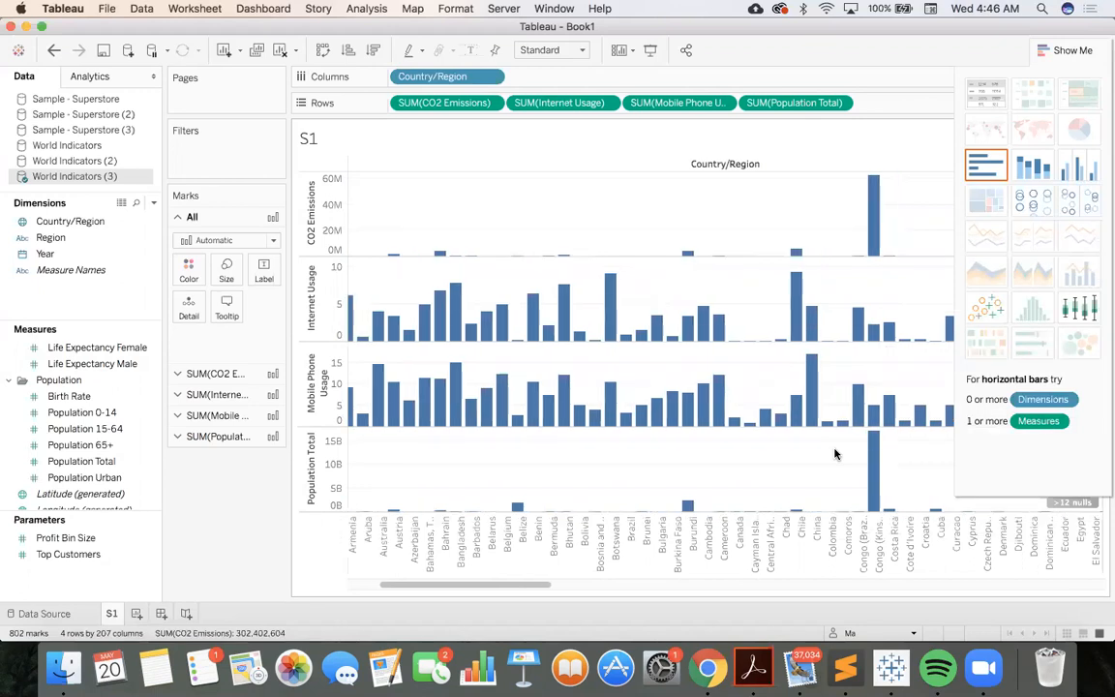
{"action": "scroll", "coordinate": [835, 453], "scroll_direction": "right", "scroll_amount": 6}
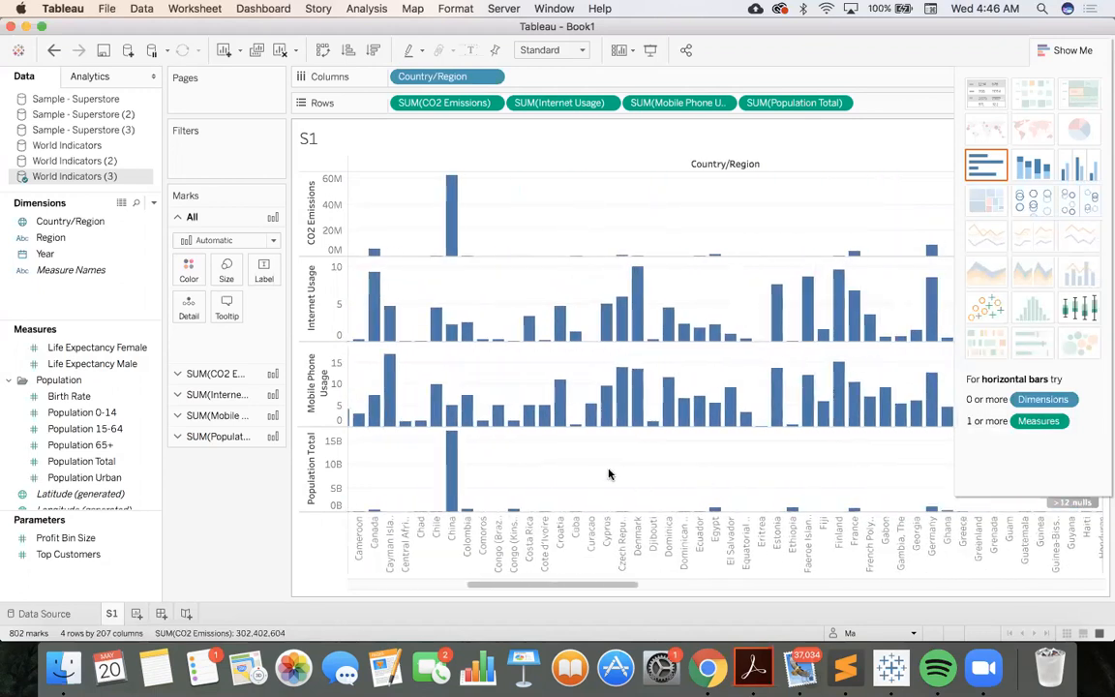
{"action": "scroll", "coordinate": [608, 473], "scroll_direction": "left", "scroll_amount": 5}
{"action": "scroll", "coordinate": [608, 473], "scroll_direction": "left", "scroll_amount": 6}
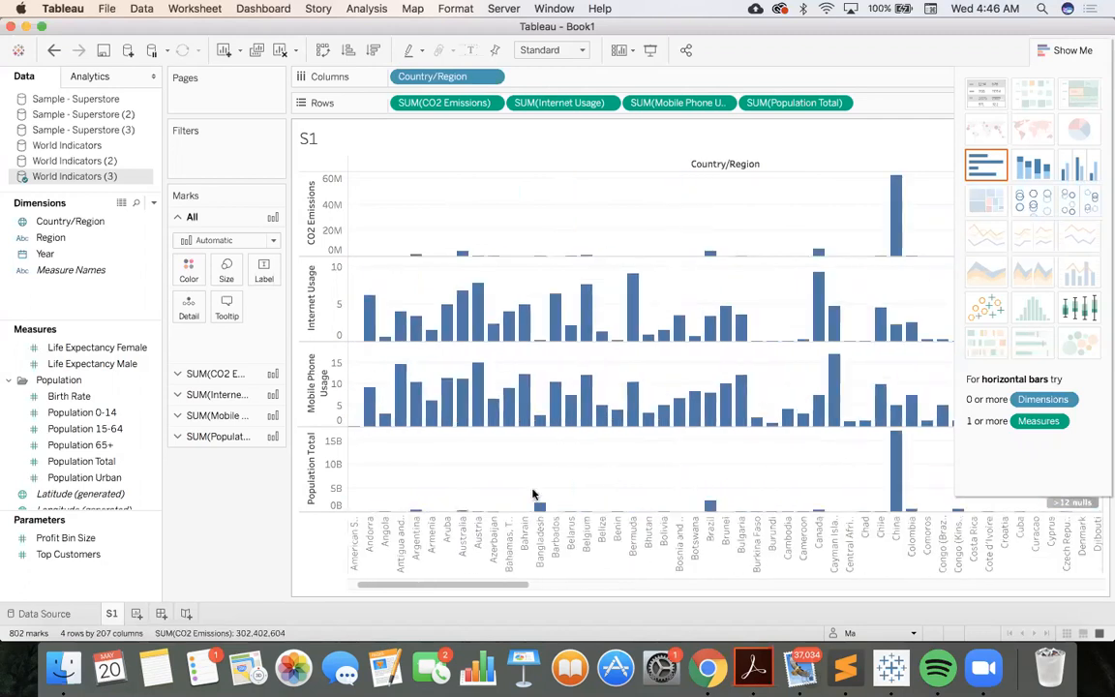
Color the CO2 Emissions bars orange
{"action": "left_click", "coordinate": [232, 374]}
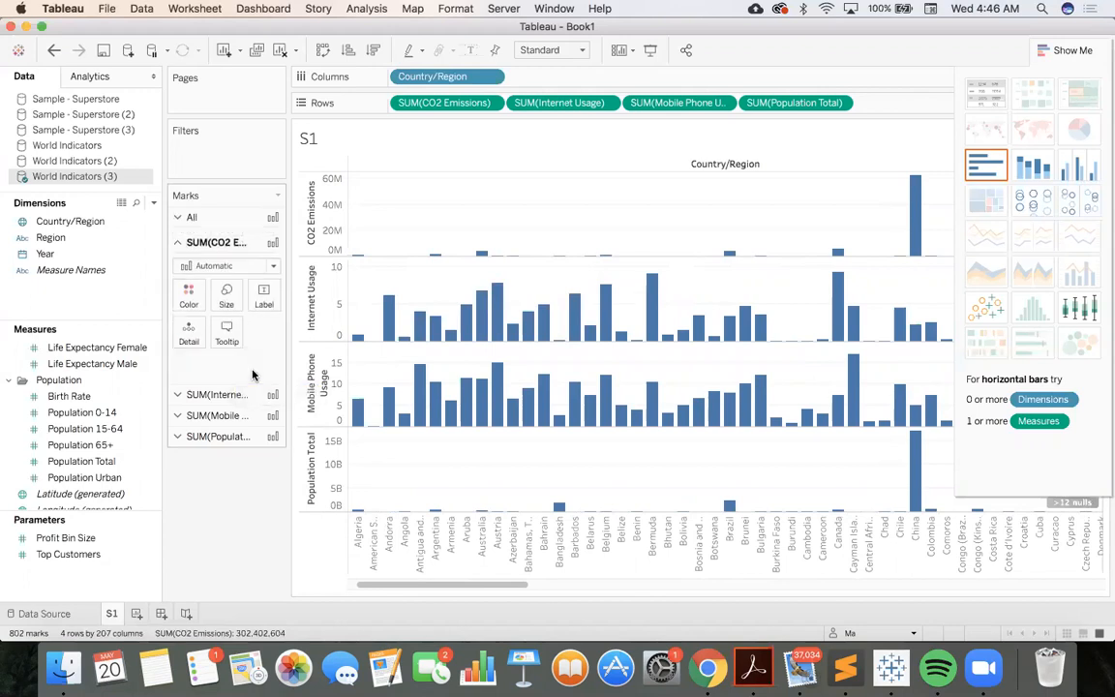
{"action": "left_click", "coordinate": [189, 288]}
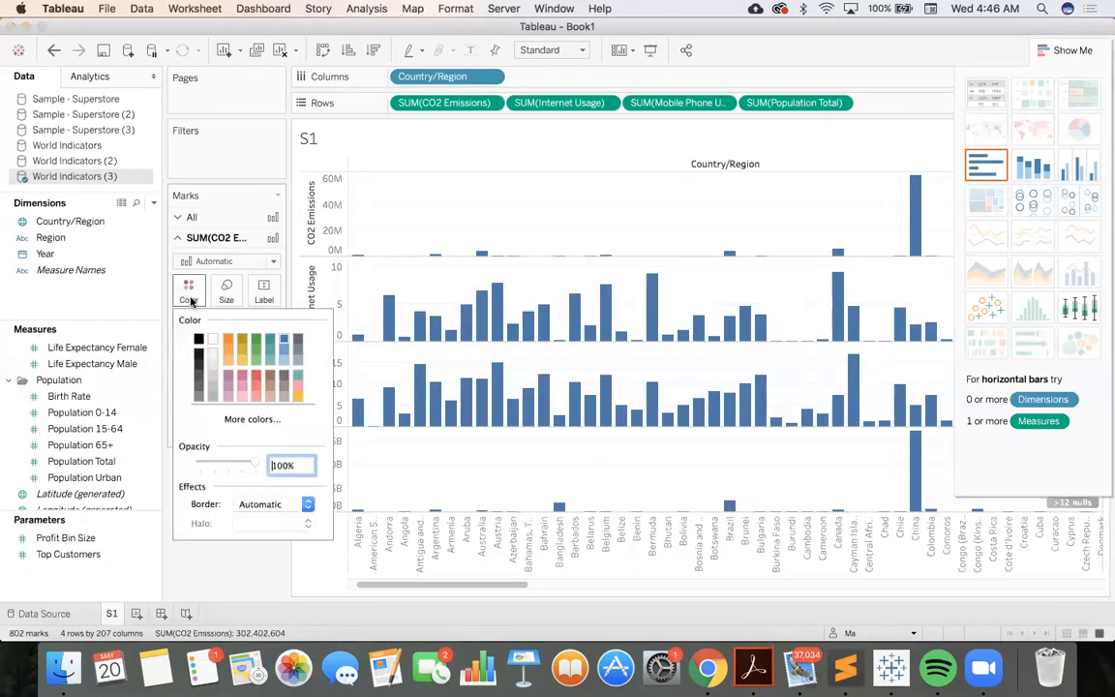
{"action": "left_click", "coordinate": [227, 339]}
{"action": "left_click", "coordinate": [200, 552]}
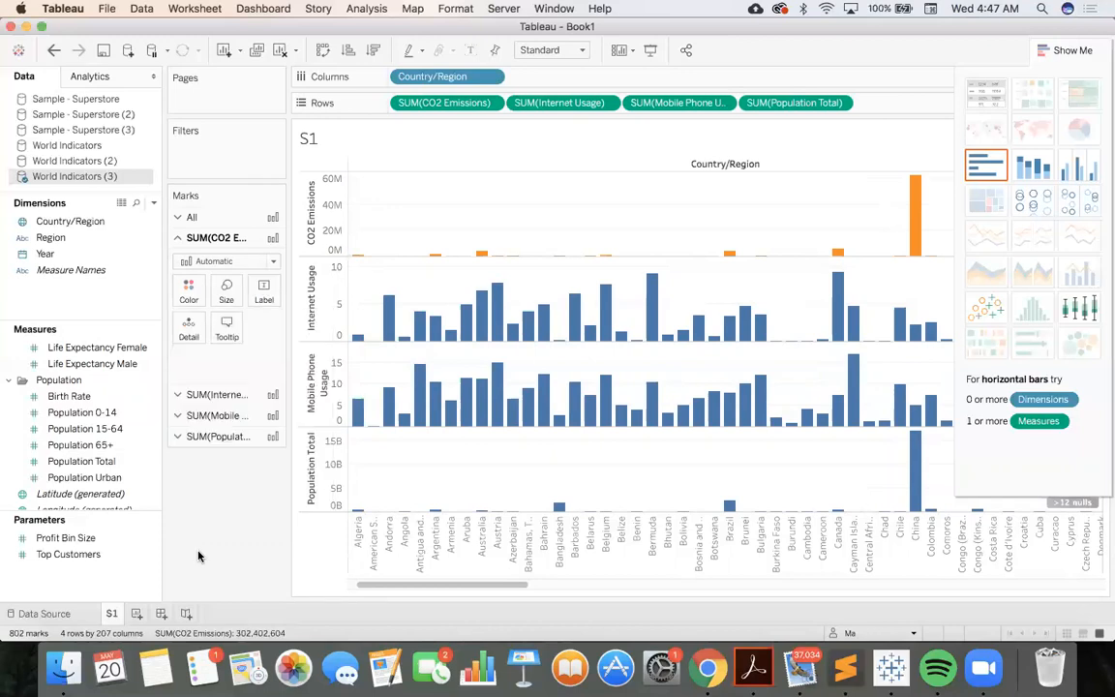
Color the Internet Usage bars mauve purple
{"action": "left_click", "coordinate": [226, 398]}
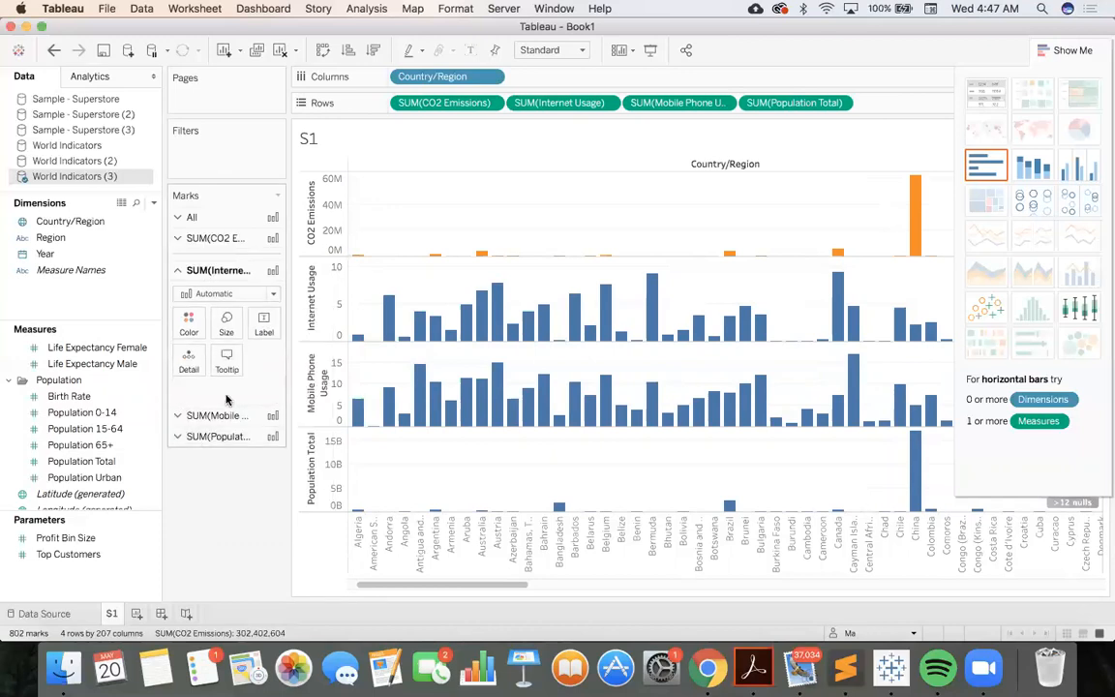
{"action": "left_click", "coordinate": [189, 310]}
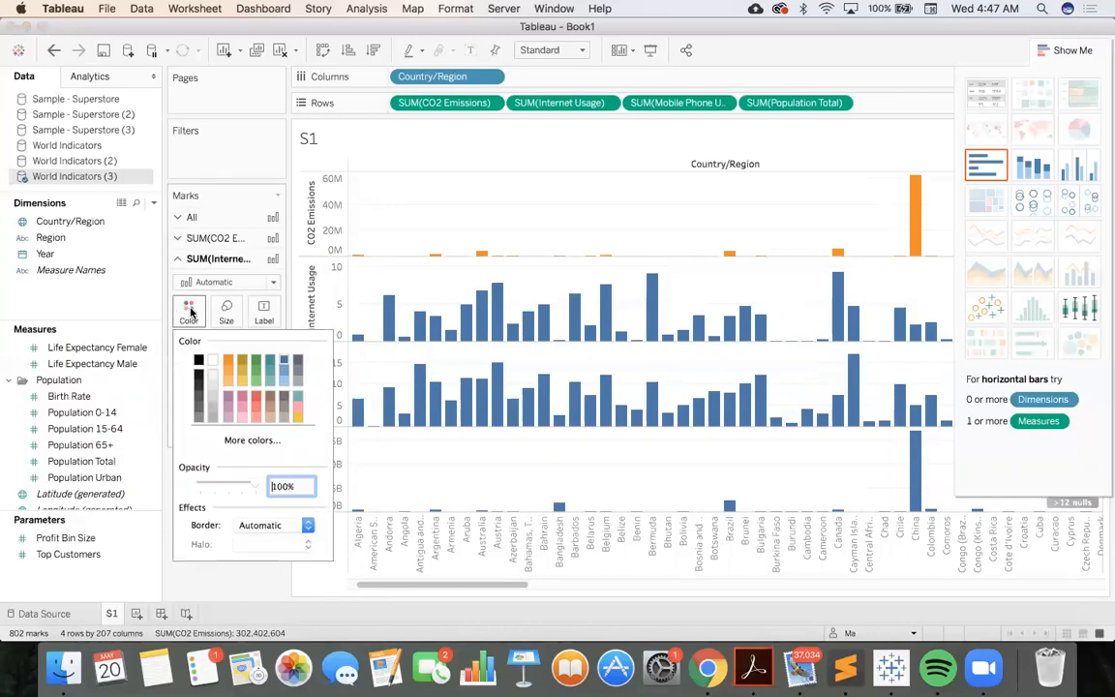
{"action": "left_click", "coordinate": [228, 397]}
{"action": "left_click", "coordinate": [167, 517]}
Color the Mobile Phone Usage bars light green
{"action": "left_click", "coordinate": [224, 414]}
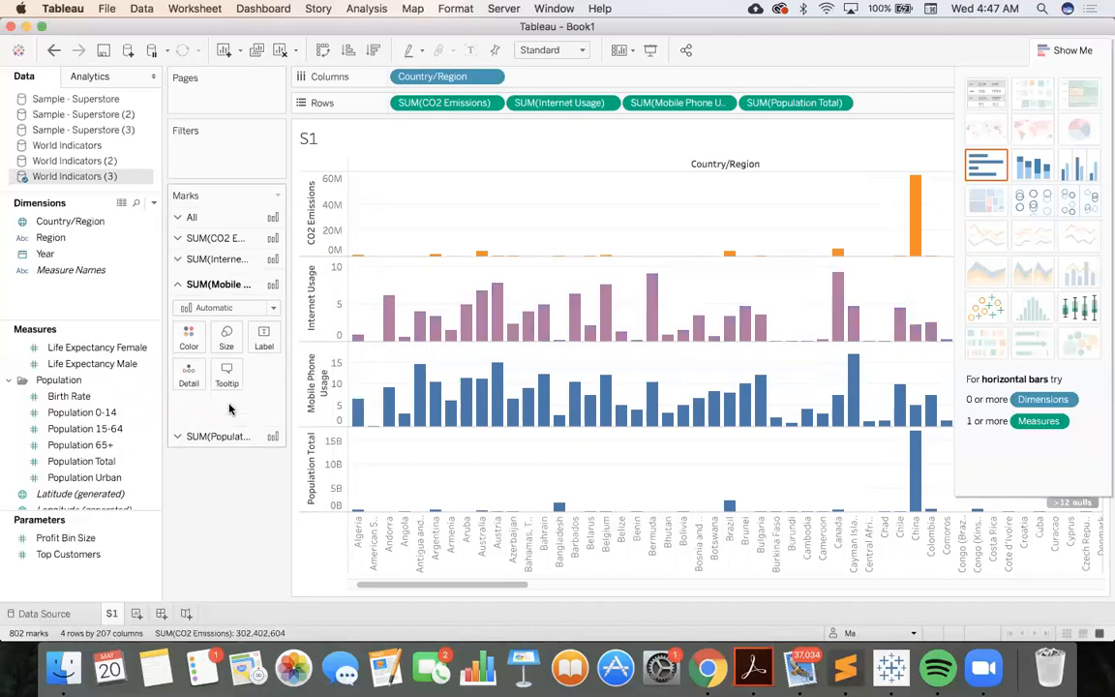
{"action": "left_click", "coordinate": [189, 339]}
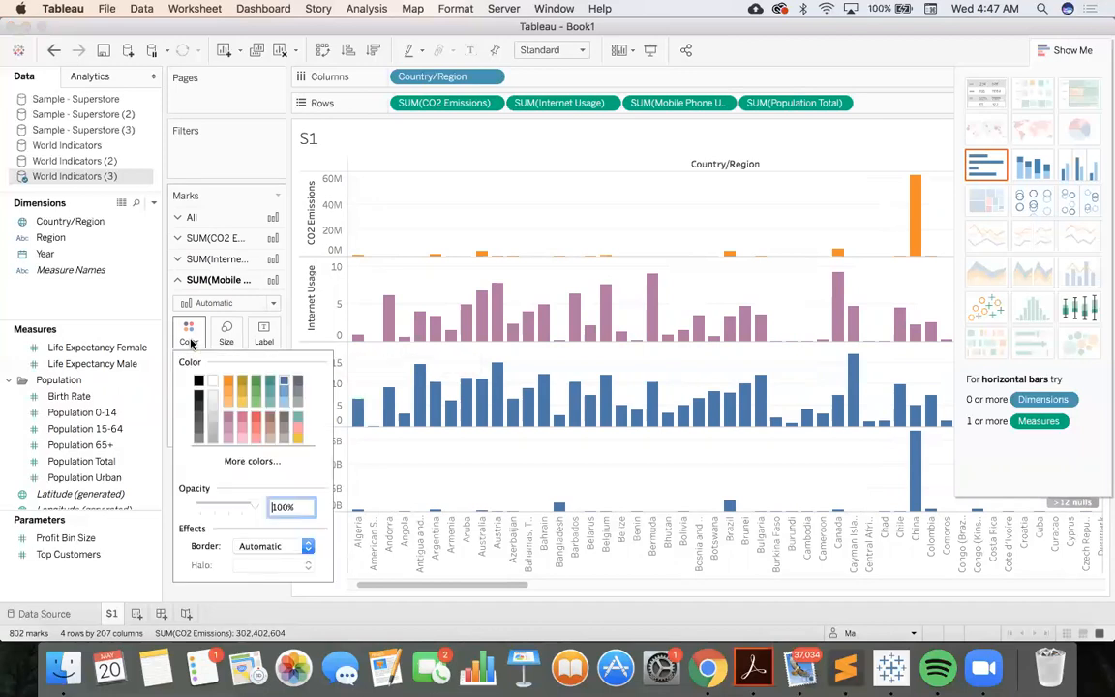
{"action": "left_click", "coordinate": [256, 403]}
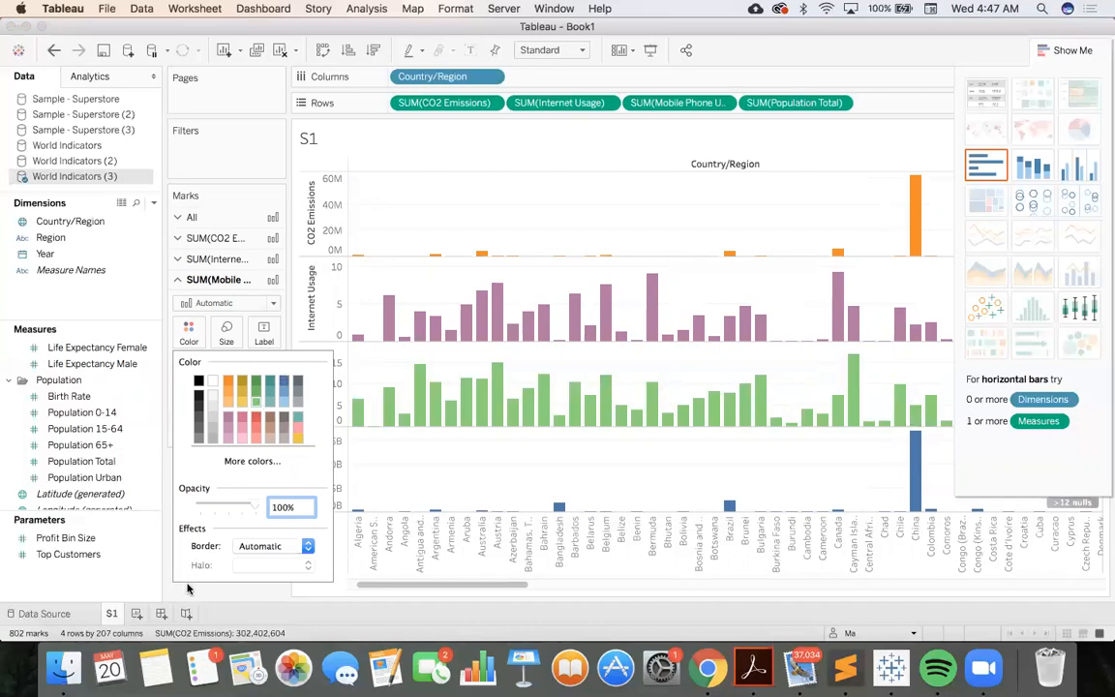
{"action": "left_click", "coordinate": [174, 530]}
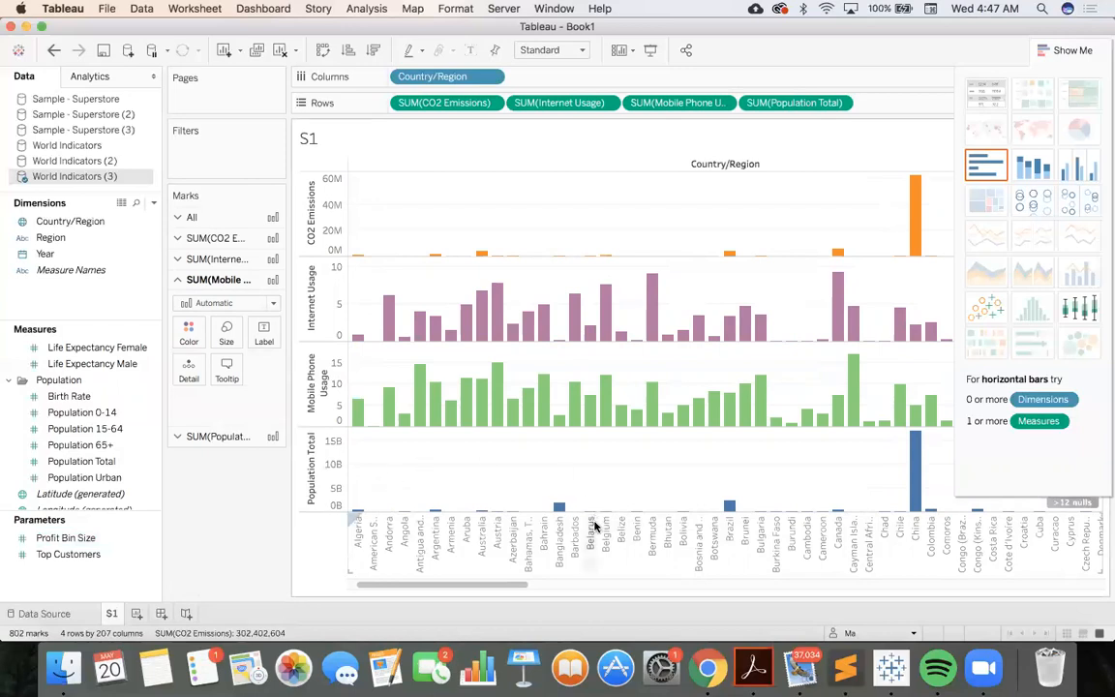
Change the chart's fit to Entire View so all countries fit on the sheet
{"action": "scroll", "coordinate": [668, 464], "scroll_direction": "right", "scroll_amount": 10}
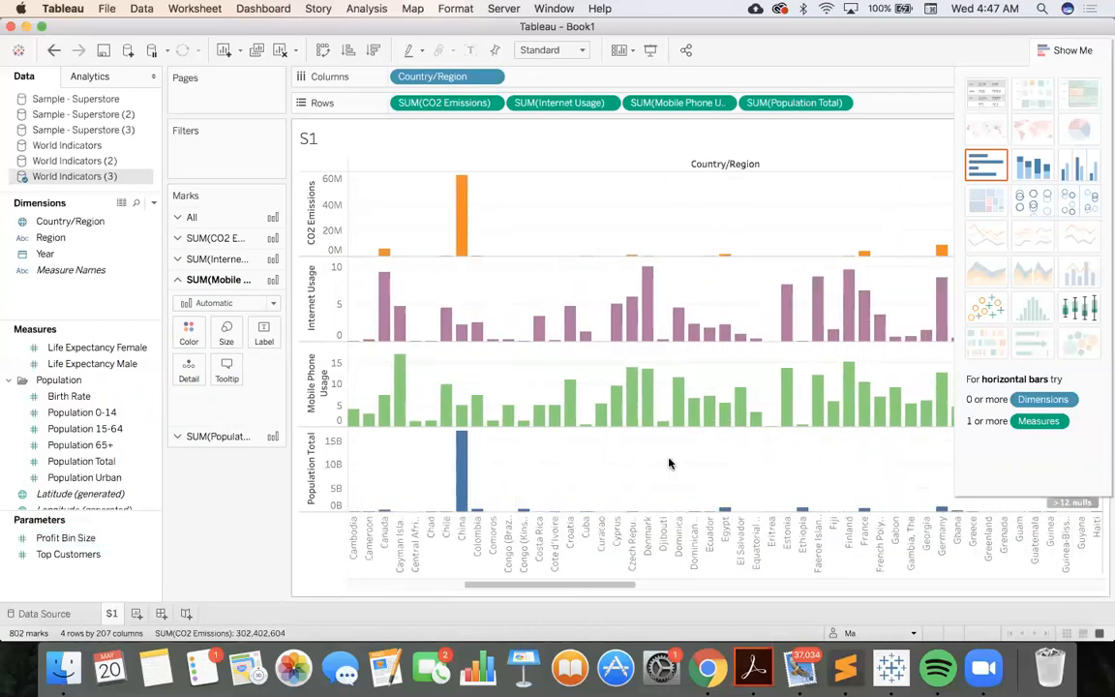
{"action": "left_click", "coordinate": [582, 52]}
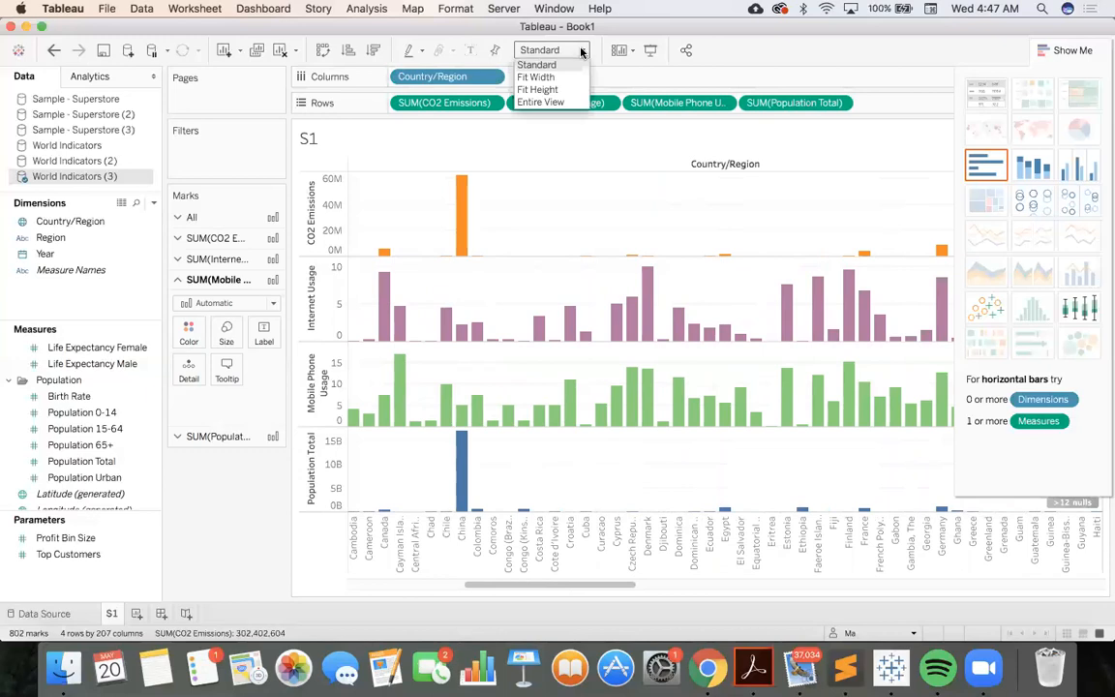
{"action": "left_click", "coordinate": [561, 101]}
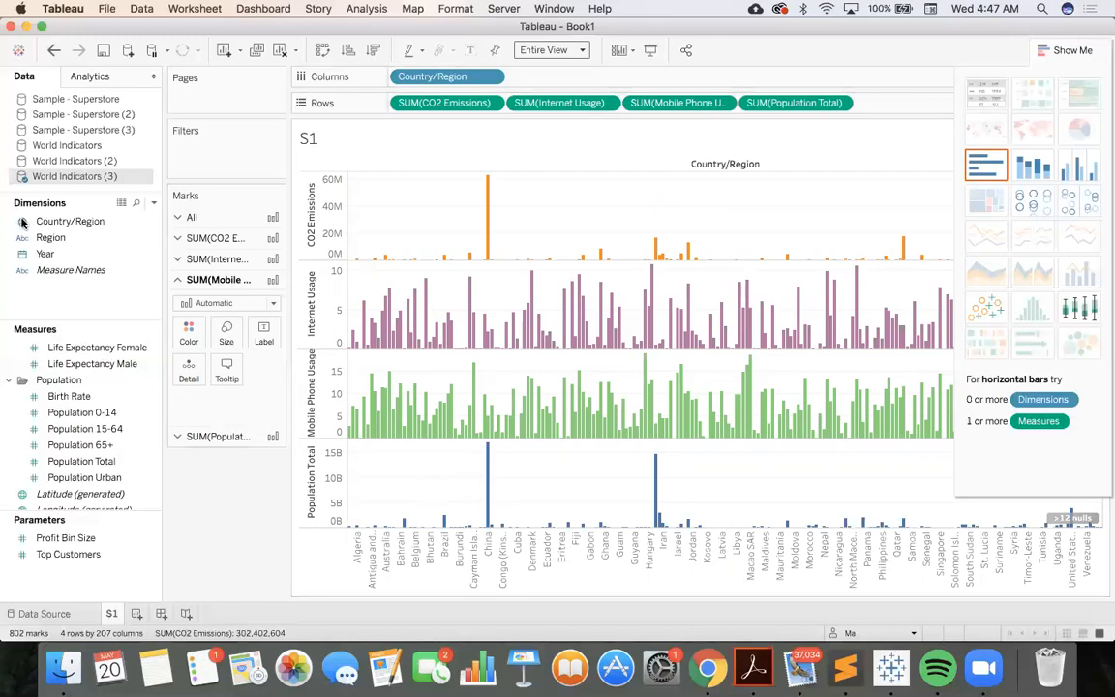
Add the Year dimension as a filter by Years, using all values
{"action": "left_click", "coordinate": [43, 254]}
{"action": "left_click_drag", "start_coordinate": [42, 255], "coordinate": [175, 158]}
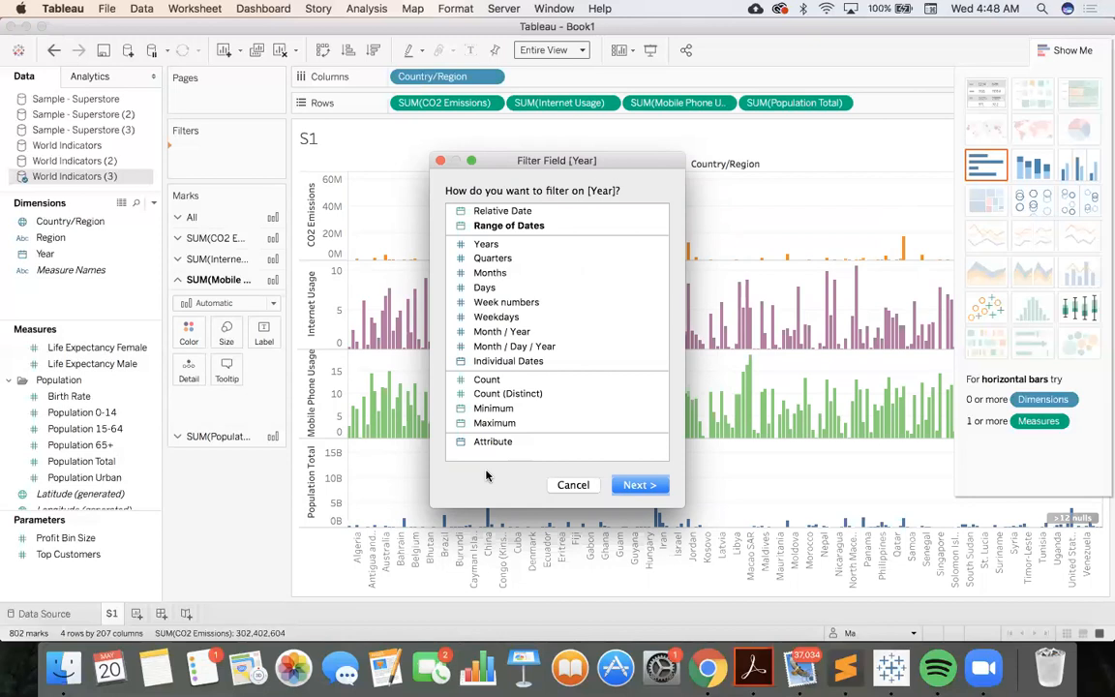
{"action": "left_click", "coordinate": [485, 243]}
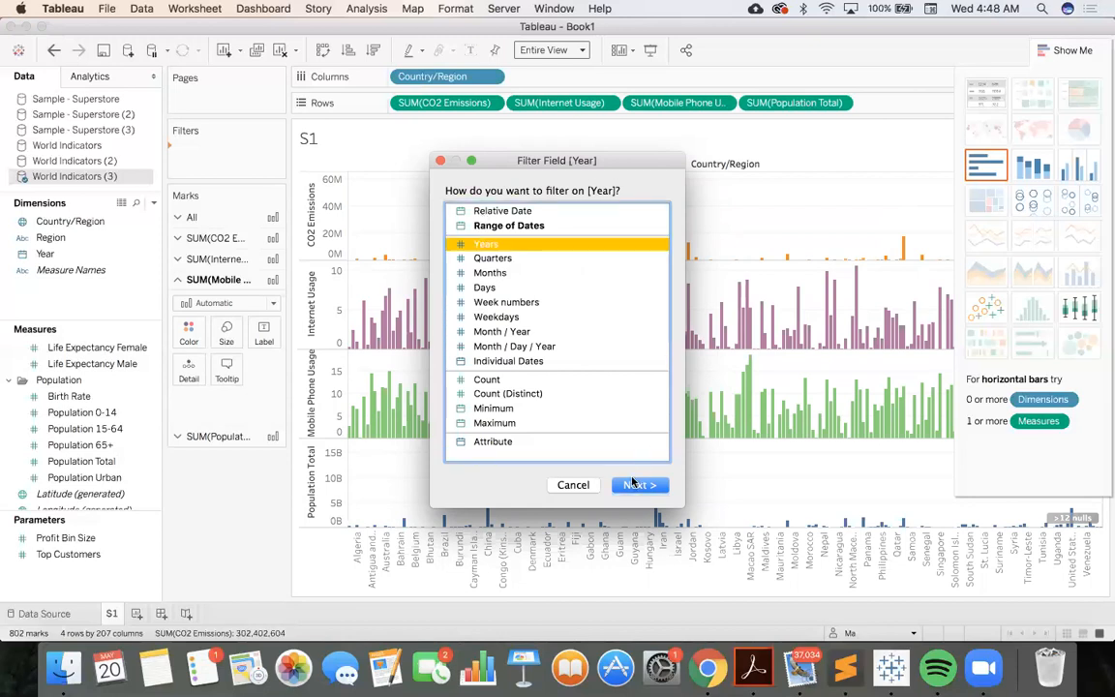
{"action": "left_click", "coordinate": [636, 485]}
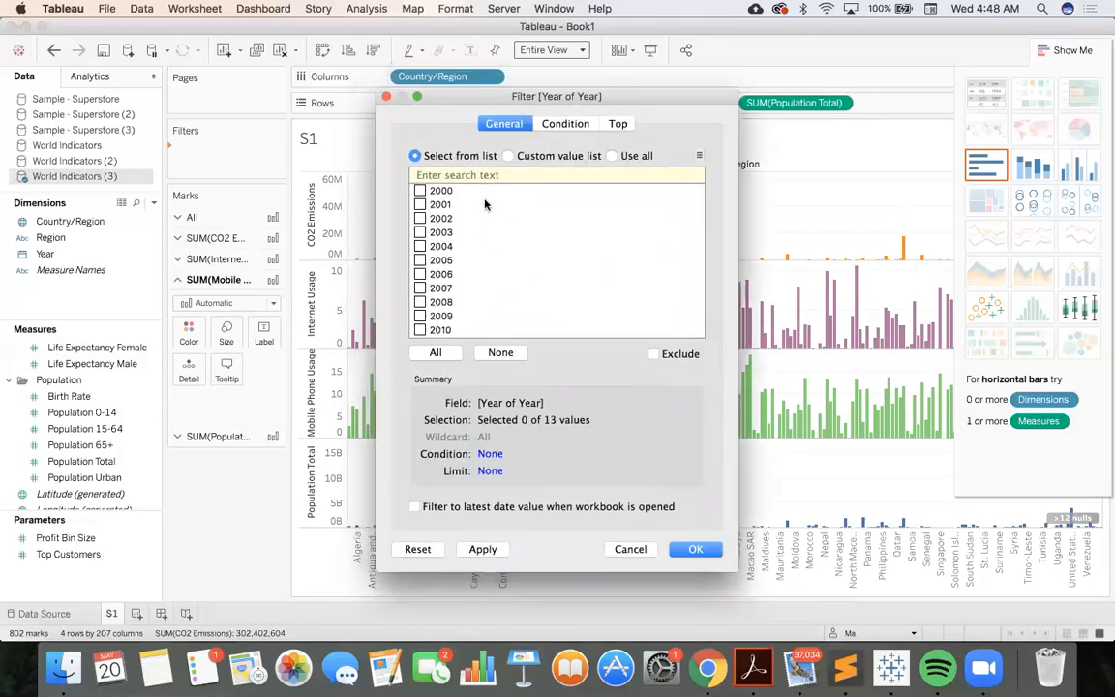
{"action": "scroll", "coordinate": [505, 273], "scroll_direction": "down", "scroll_amount": 2}
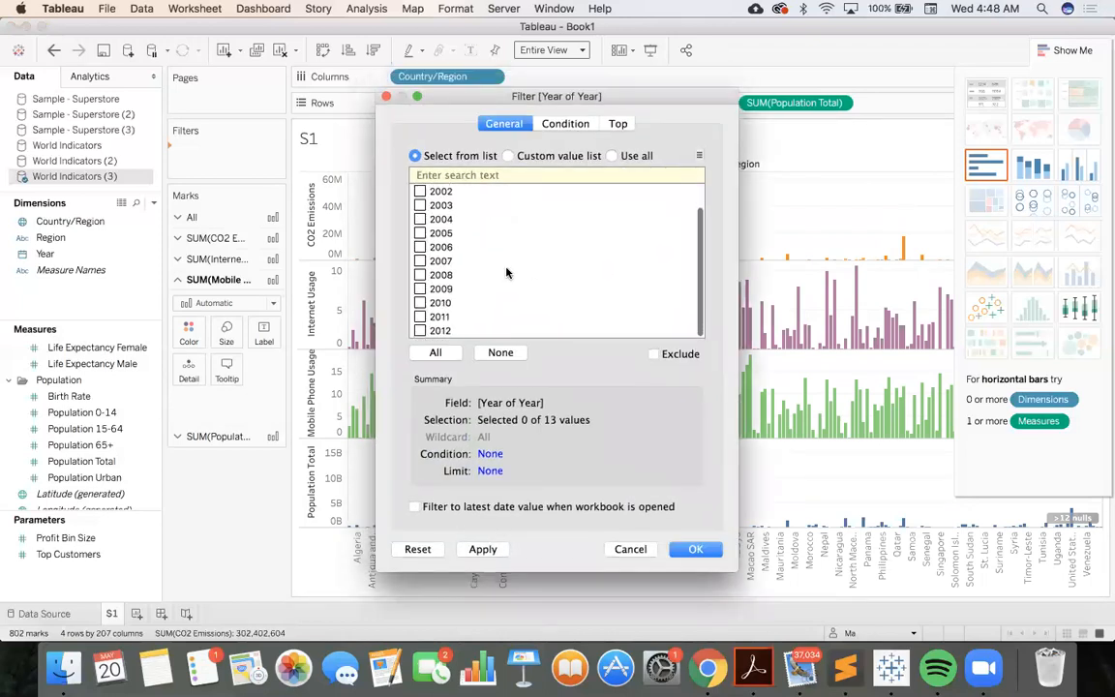
{"action": "left_click", "coordinate": [419, 276]}
{"action": "left_click", "coordinate": [419, 275]}
{"action": "left_click", "coordinate": [612, 157]}
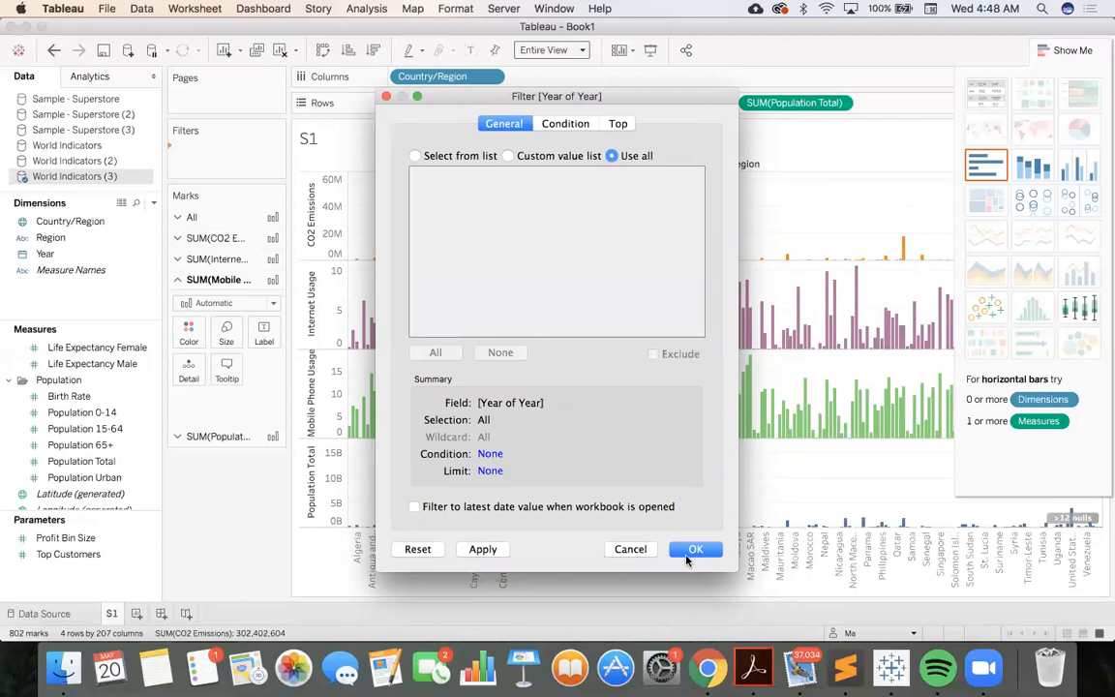
{"action": "left_click", "coordinate": [686, 554]}
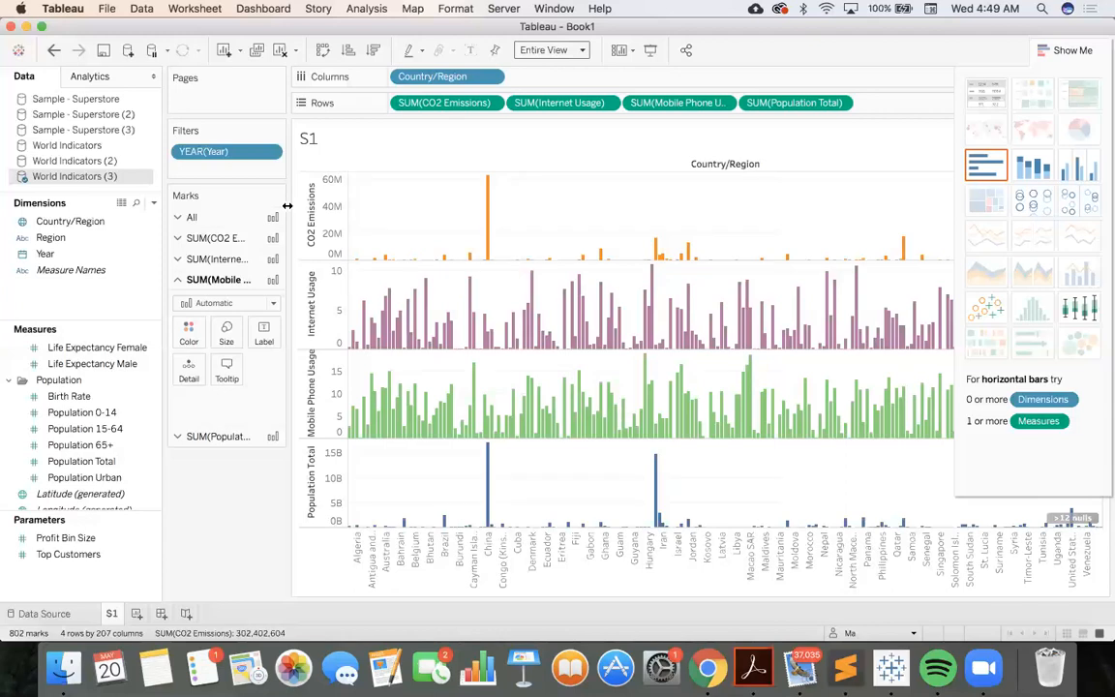
Add Country/Region as a filter on the sheet, using all values
{"action": "left_click", "coordinate": [72, 222]}
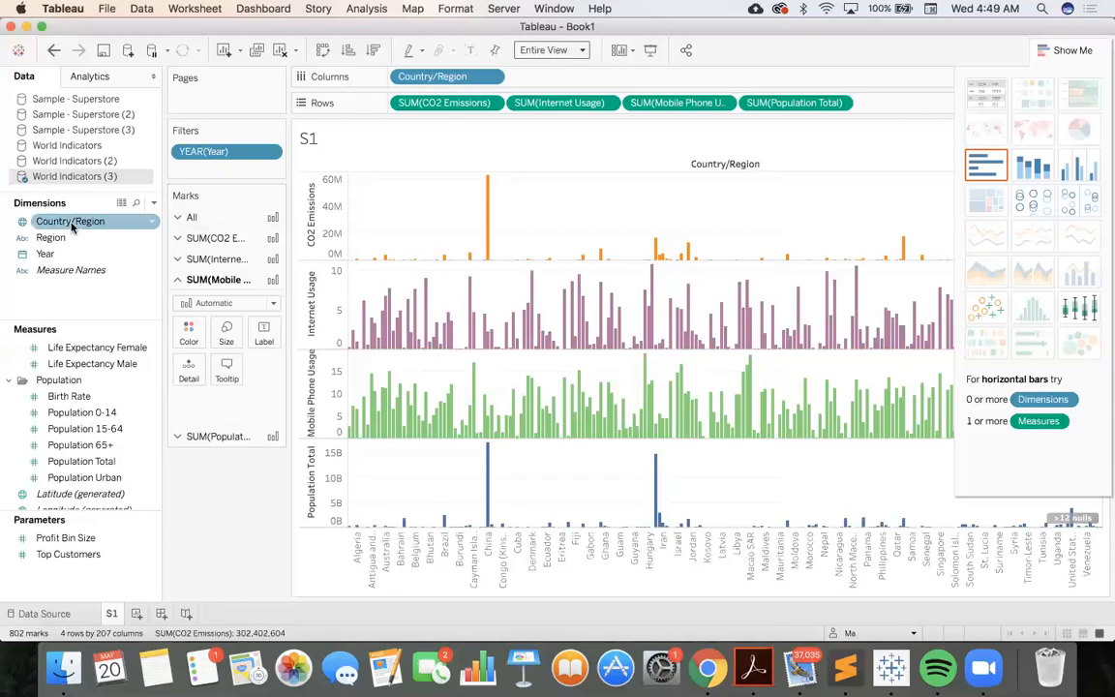
{"action": "left_click_drag", "start_coordinate": [72, 224], "coordinate": [209, 178]}
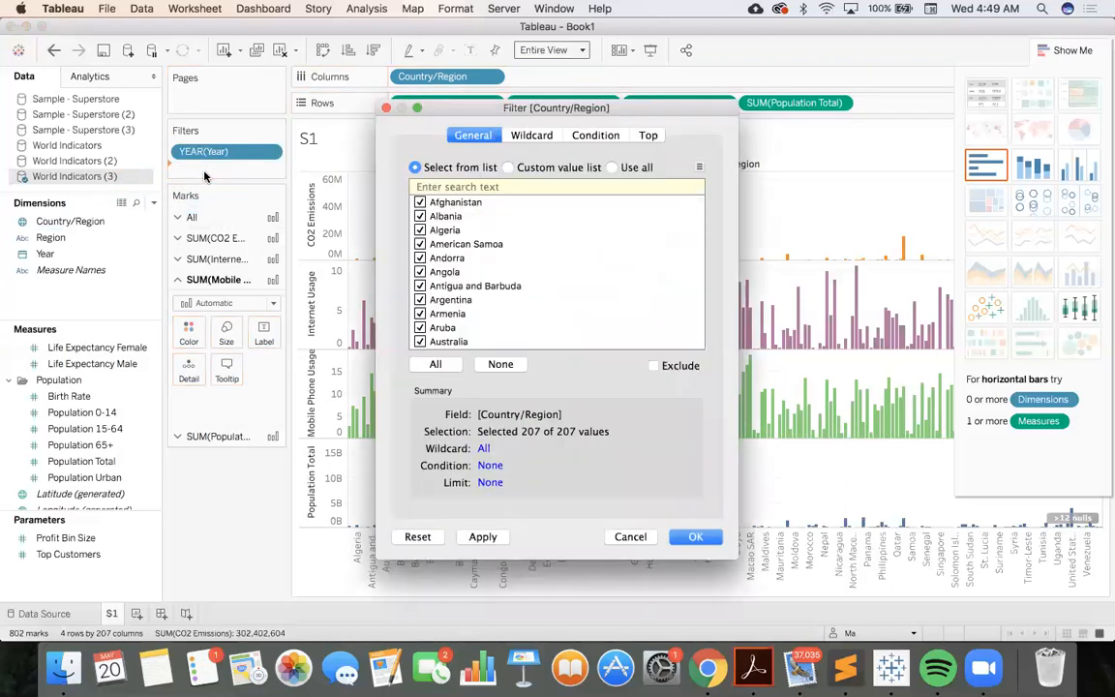
{"action": "scroll", "coordinate": [553, 319], "scroll_direction": "down", "scroll_amount": 20}
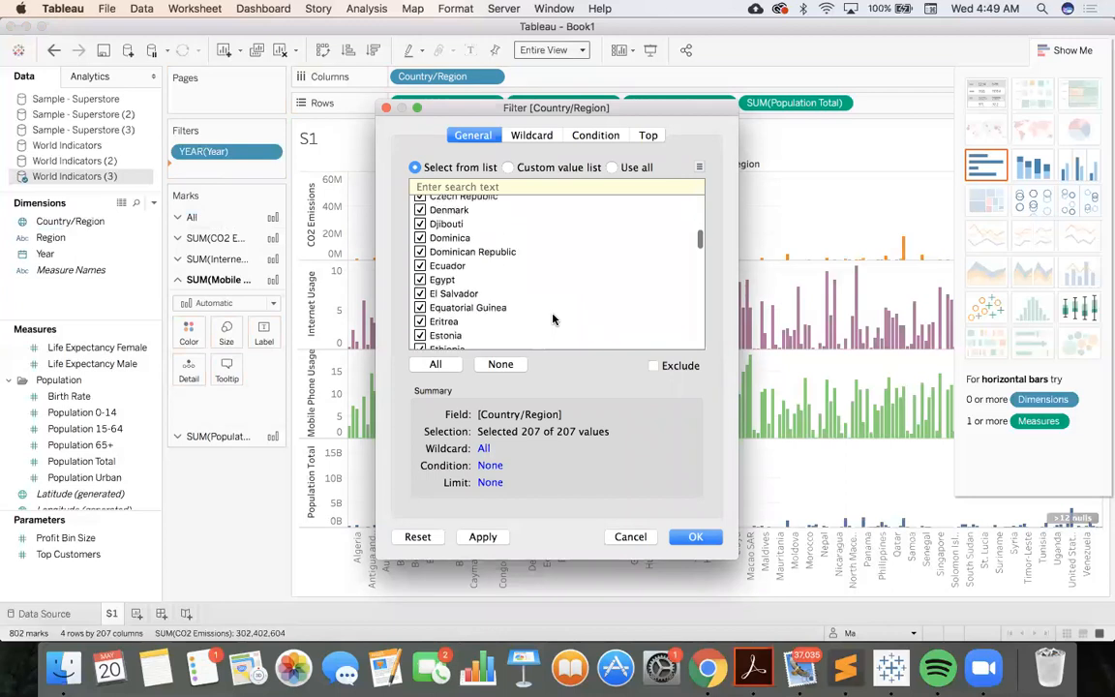
{"action": "scroll", "coordinate": [553, 319], "scroll_direction": "down", "scroll_amount": 10}
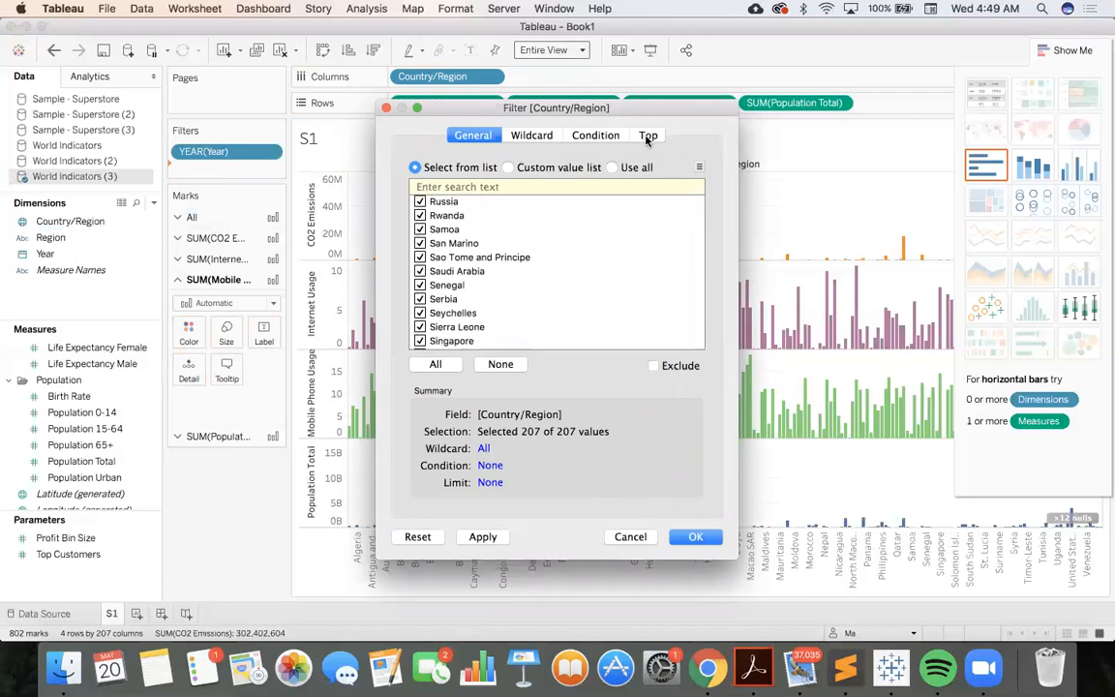
{"action": "scroll", "coordinate": [607, 241], "scroll_direction": "up", "scroll_amount": 18}
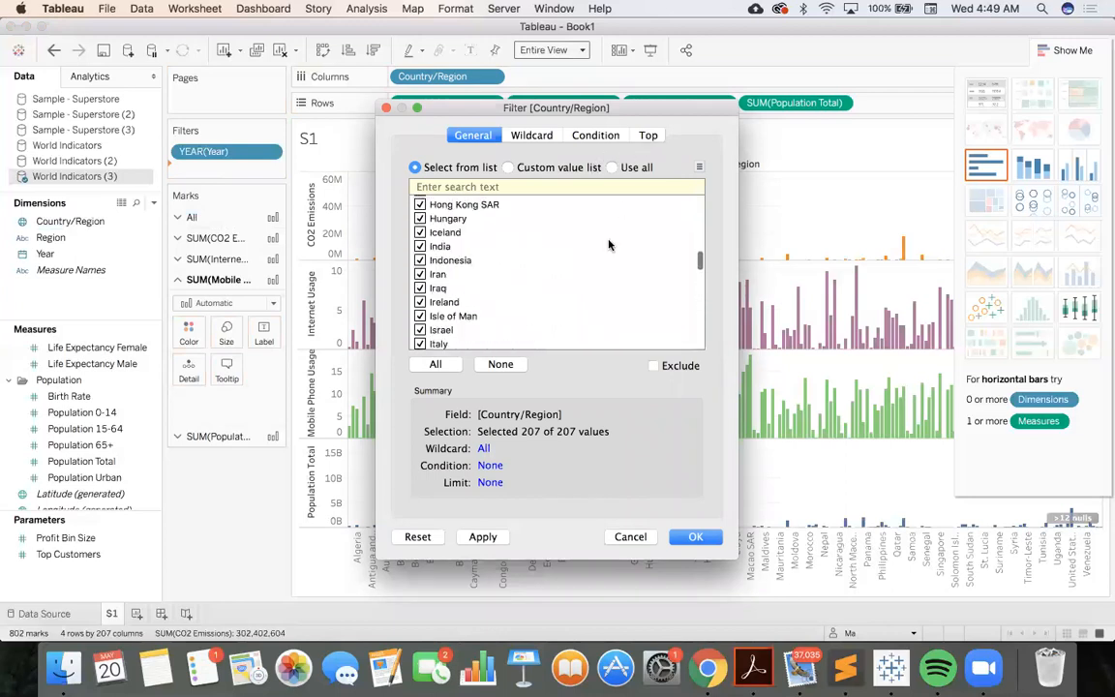
{"action": "left_click", "coordinate": [612, 167]}
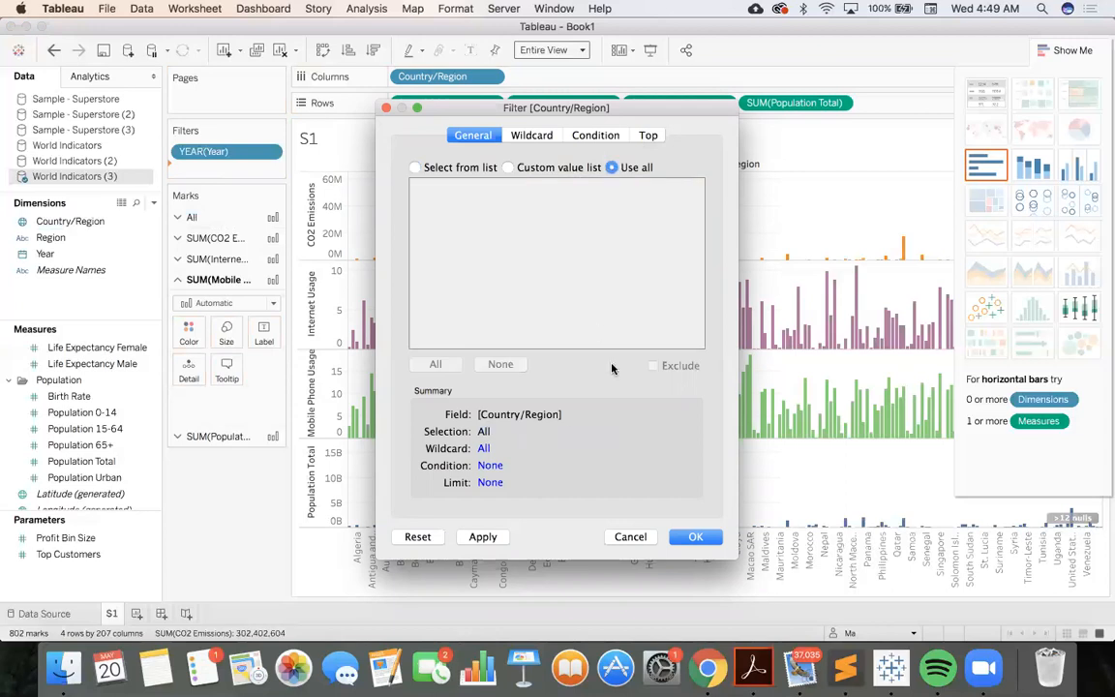
{"action": "left_click", "coordinate": [681, 538]}
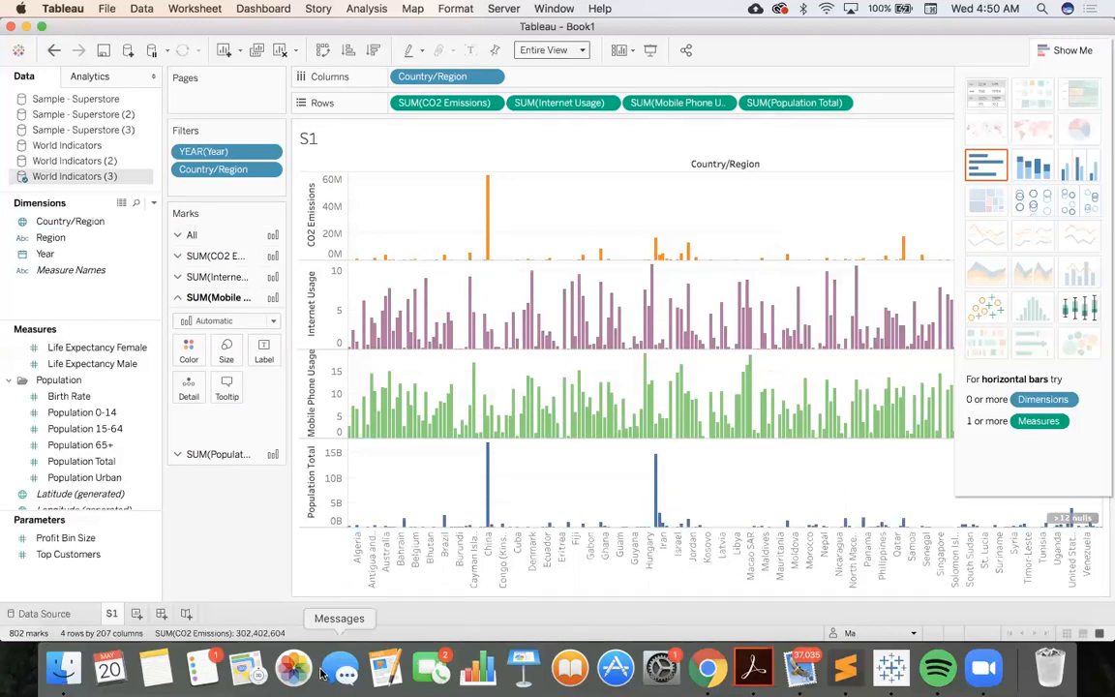
Rename the worksheet S1 as "Productivity Measures"
{"action": "double_click", "coordinate": [111, 616]}
{"action": "key", "text": "BackSpace"}
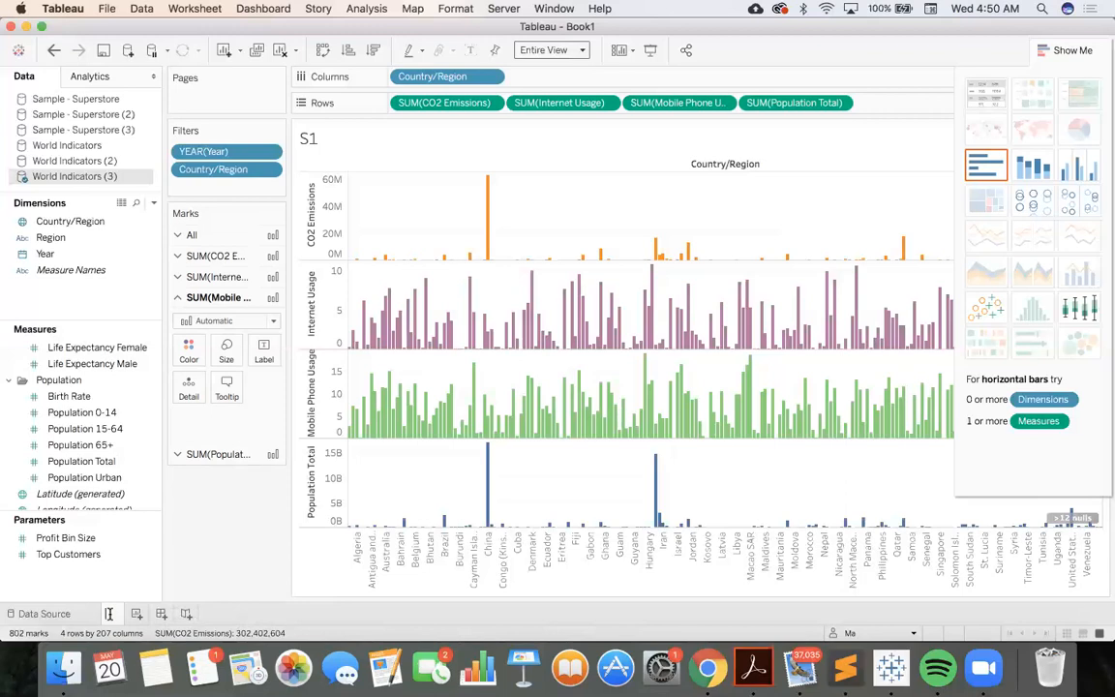
{"action": "type", "text": "F"}
{"action": "type", "text": "R"}
{"action": "key", "text": "BackSpace"}
{"action": "type", "text": "roductivity"}
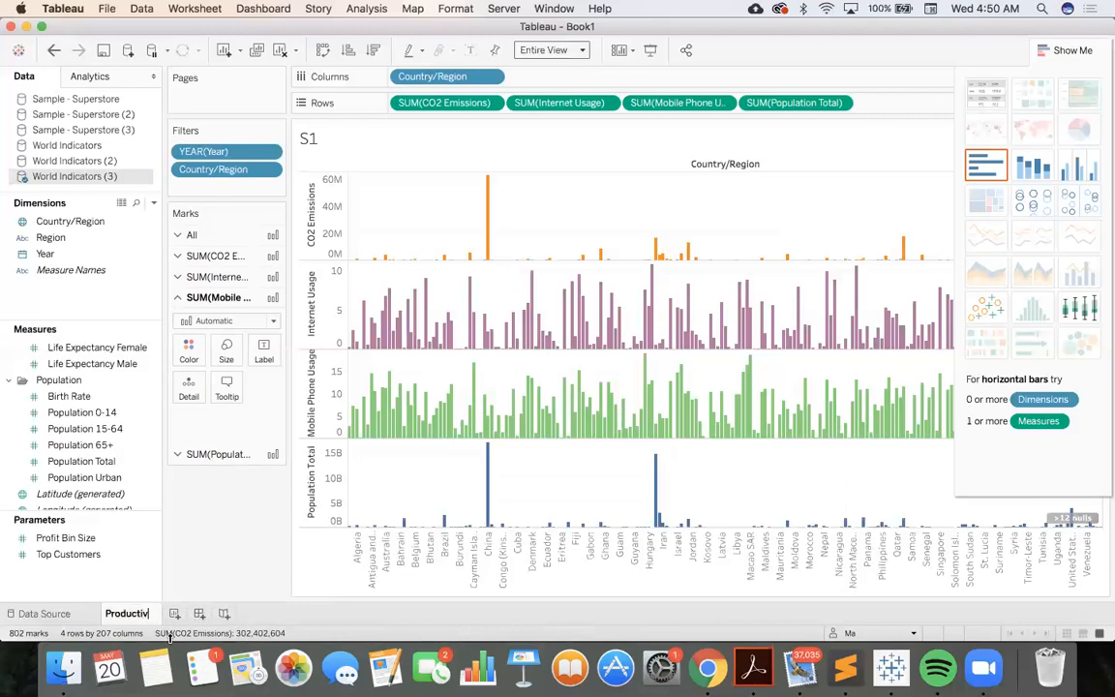
{"action": "type", "text": " M"}
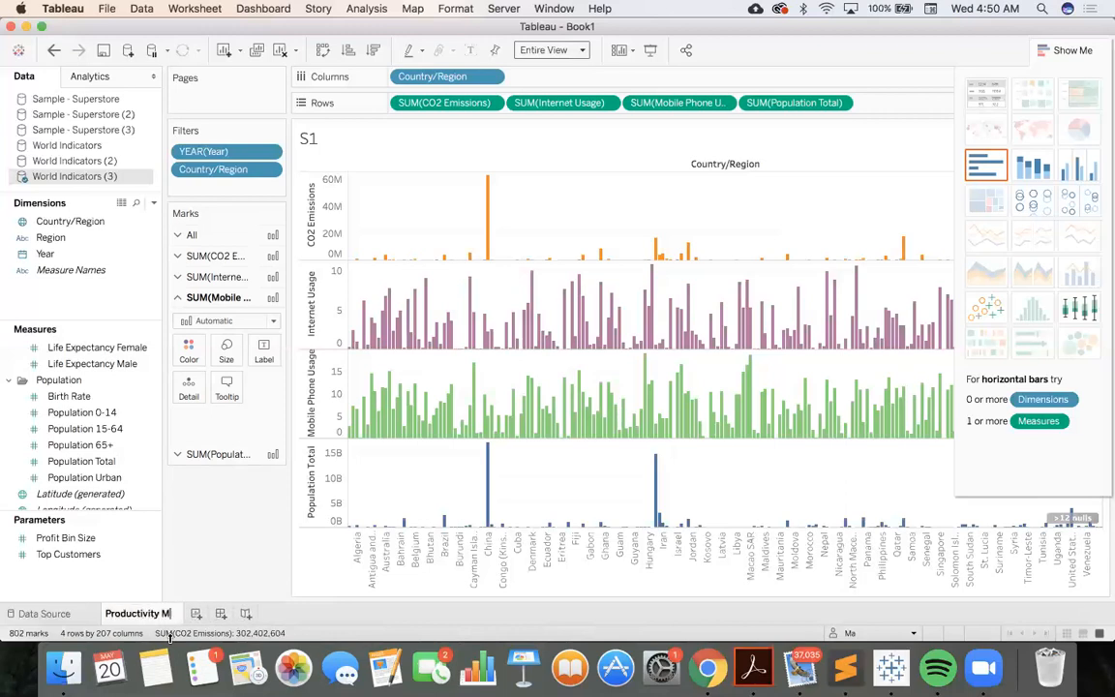
{"action": "type", "text": "easures"}
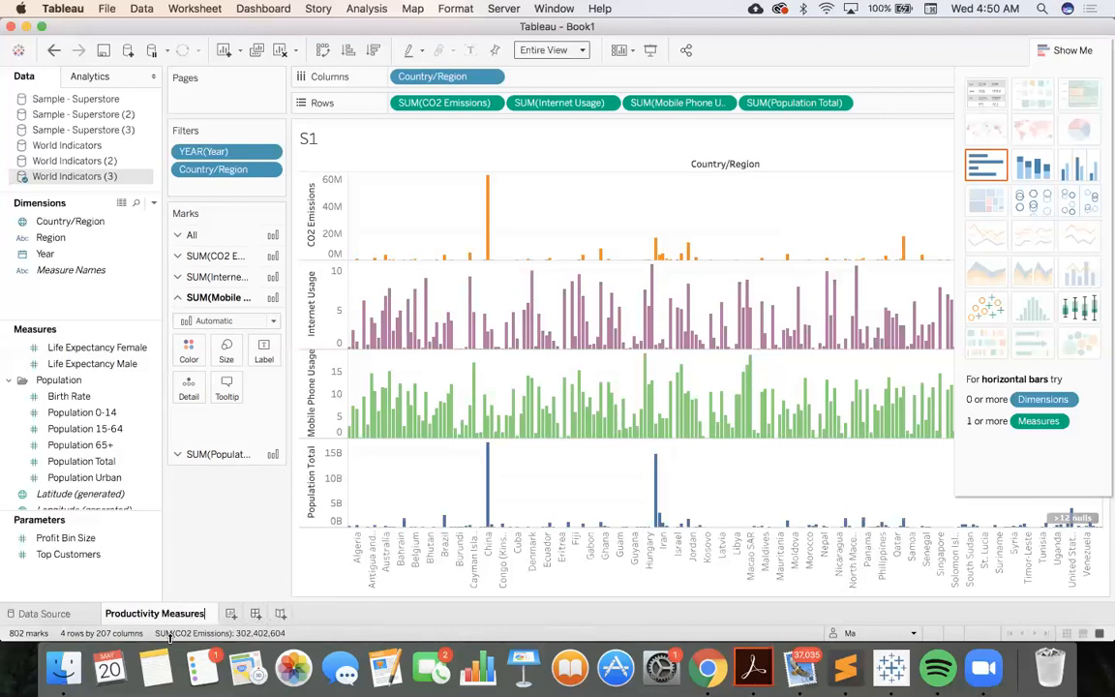
{"action": "key", "text": "Return"}
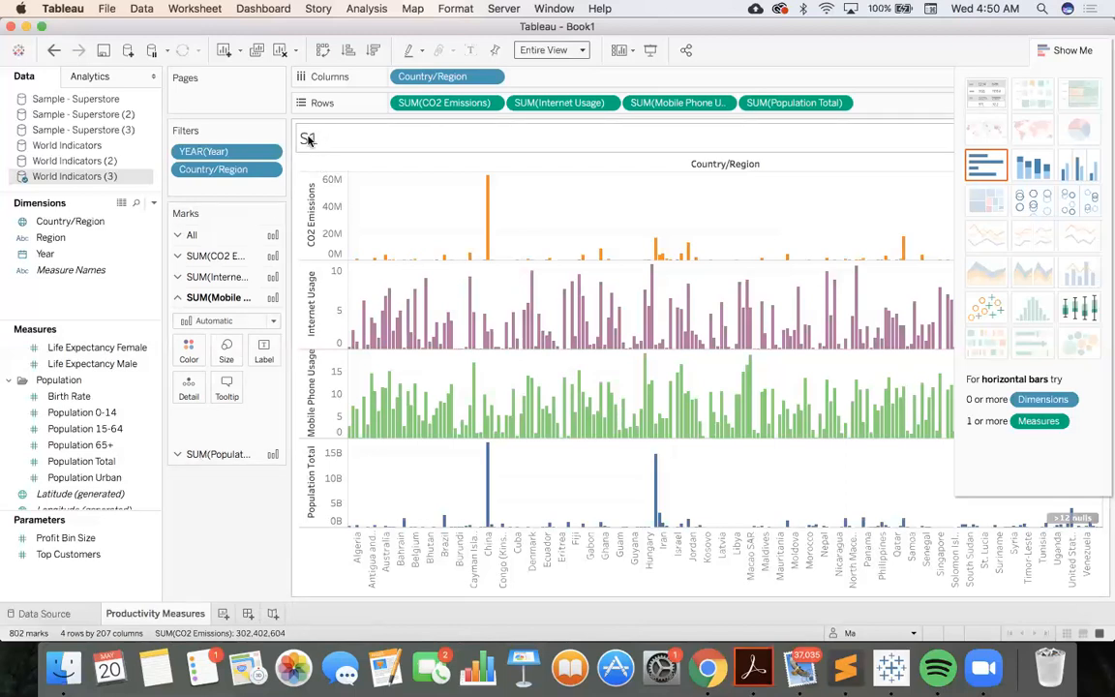
Replace the chart title with "Productivity Measures"
{"action": "double_click", "coordinate": [308, 139]}
{"action": "left_click_drag", "start_coordinate": [410, 233], "coordinate": [331, 236]}
{"action": "key", "text": "BackSpace"}
{"action": "type", "text": "Productivity Measures"}
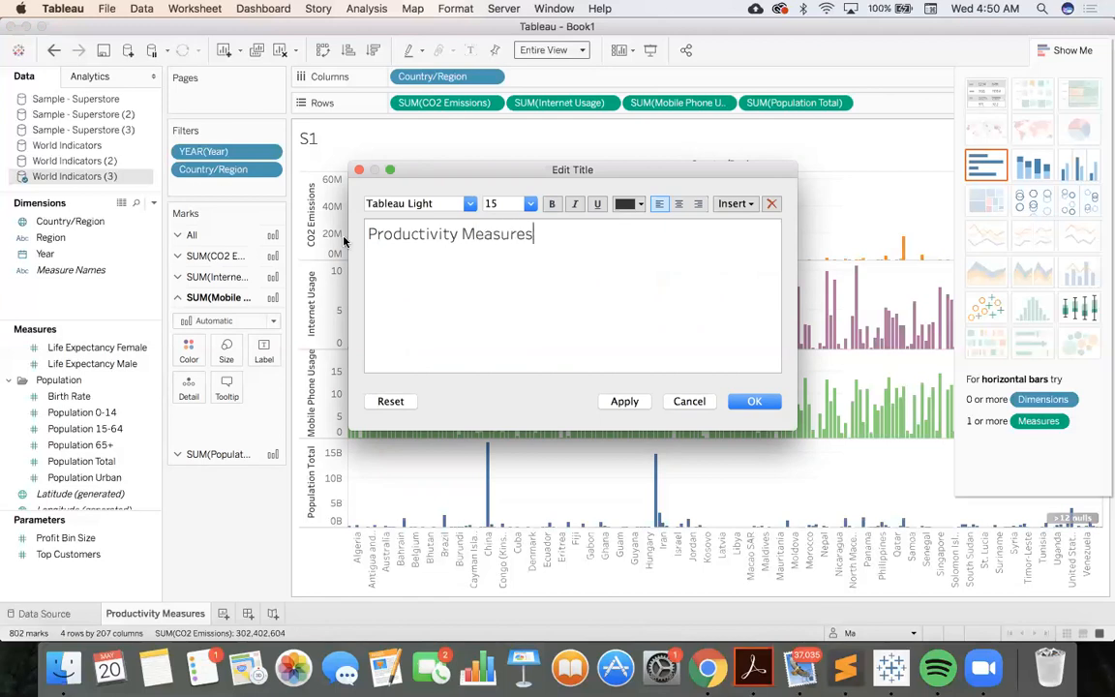
{"action": "left_click", "coordinate": [751, 400]}
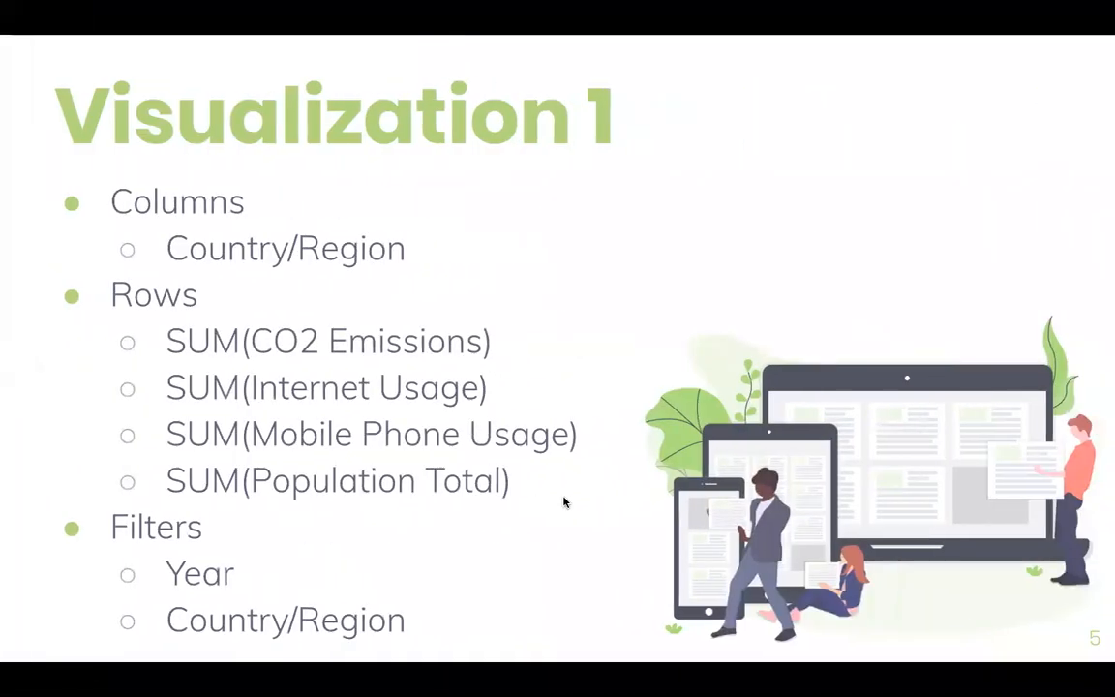
{"action": "left_click", "coordinate": [339, 556]}
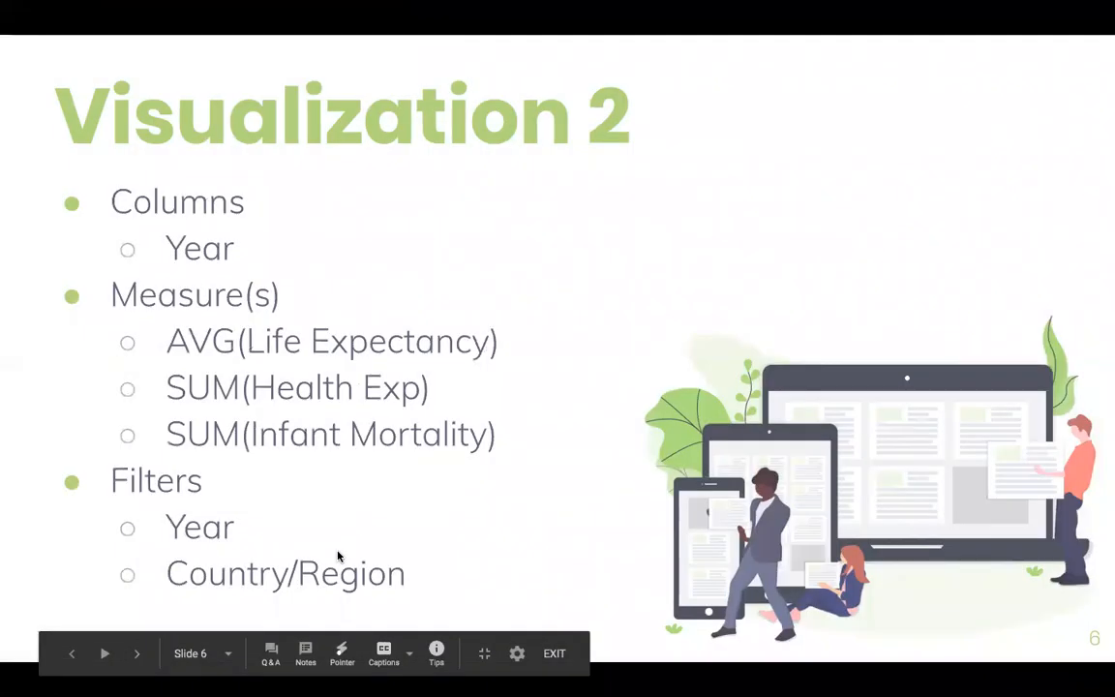
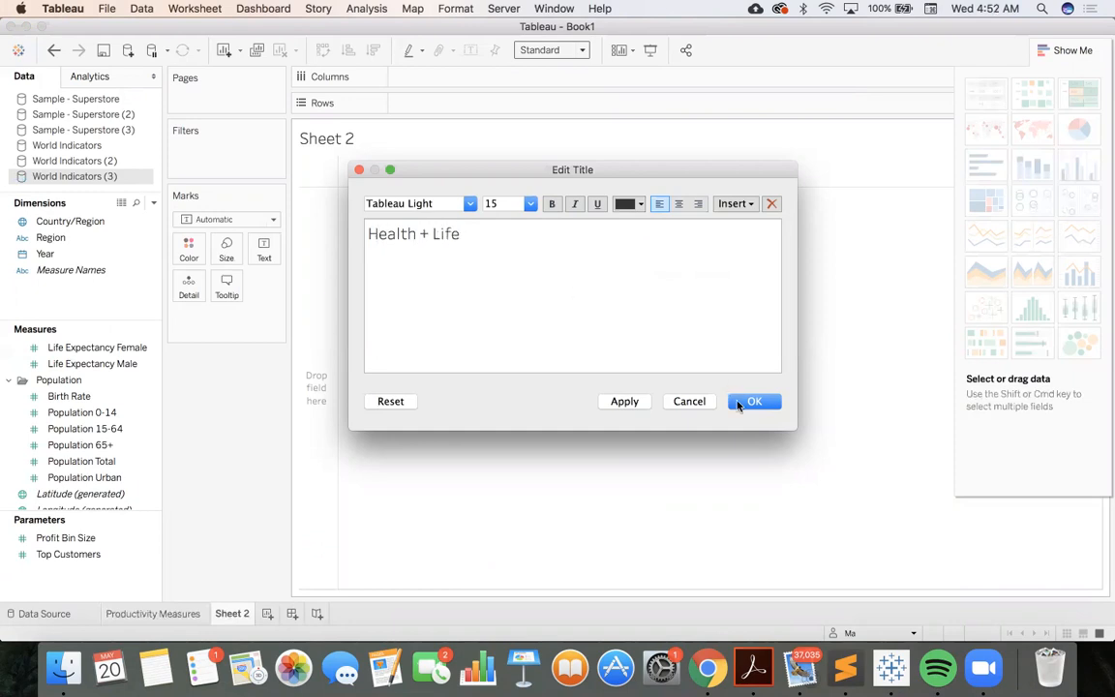
Confirm the chart title "Health + Life" and rename the Sheet 2 worksheet as "Health + Life"
{"action": "left_click", "coordinate": [754, 401]}
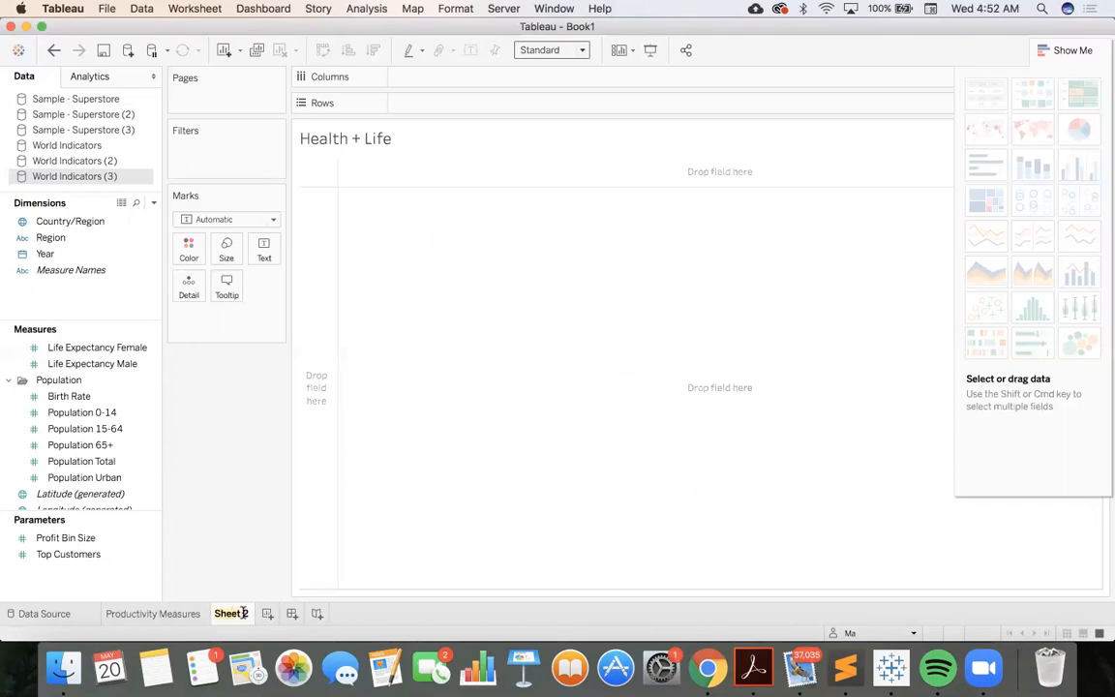
{"action": "double_click", "coordinate": [231, 613]}
{"action": "type", "text": "S"}
{"action": "type", "text": "ealt"}
{"action": "type", "text": "h + L"}
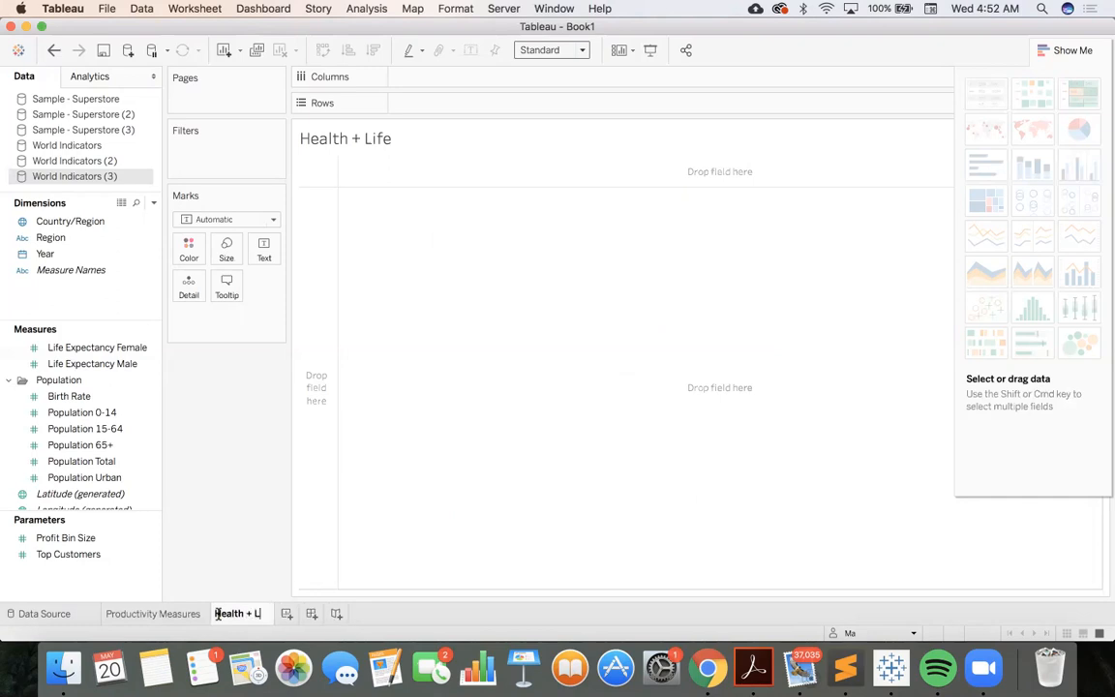
{"action": "type", "text": "ife"}
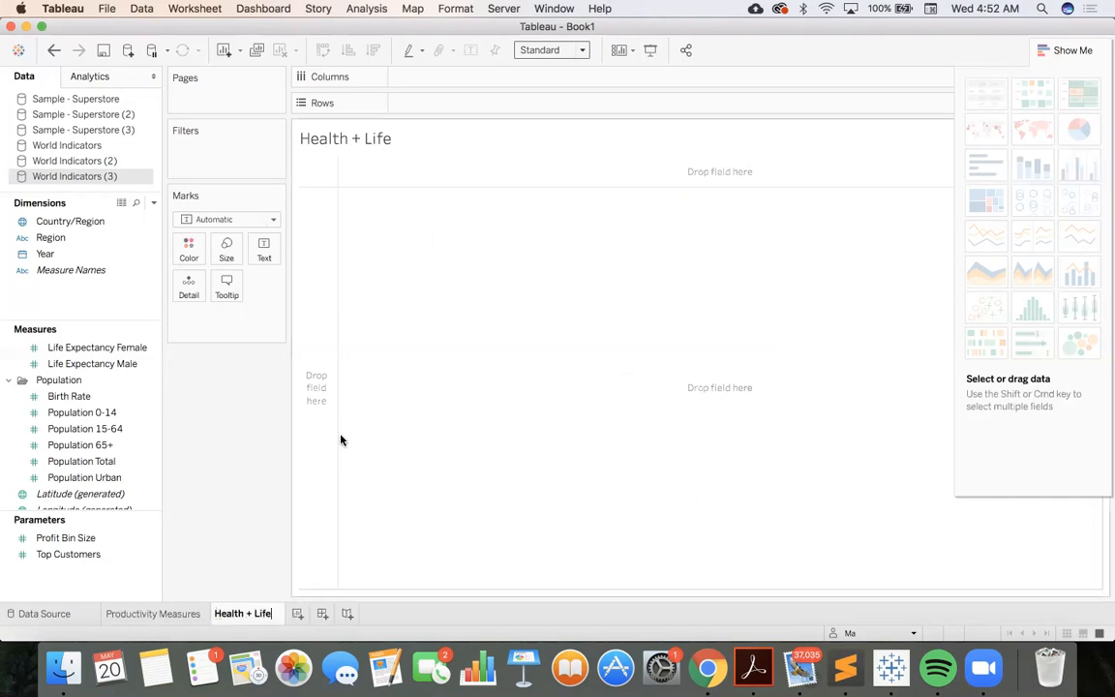
Plot Life Expectancy Female by Year, with Year on the columns and the measure on the rows
{"action": "left_click_drag", "start_coordinate": [60, 253], "coordinate": [431, 77]}
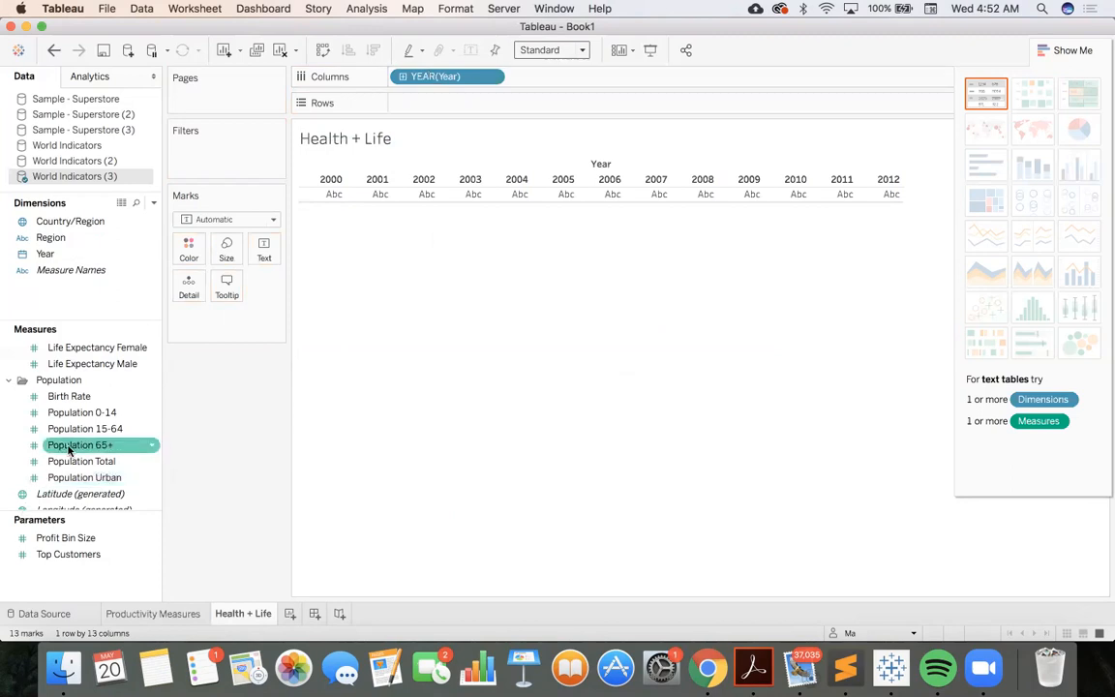
{"action": "scroll", "coordinate": [94, 463], "scroll_direction": "down", "scroll_amount": 3}
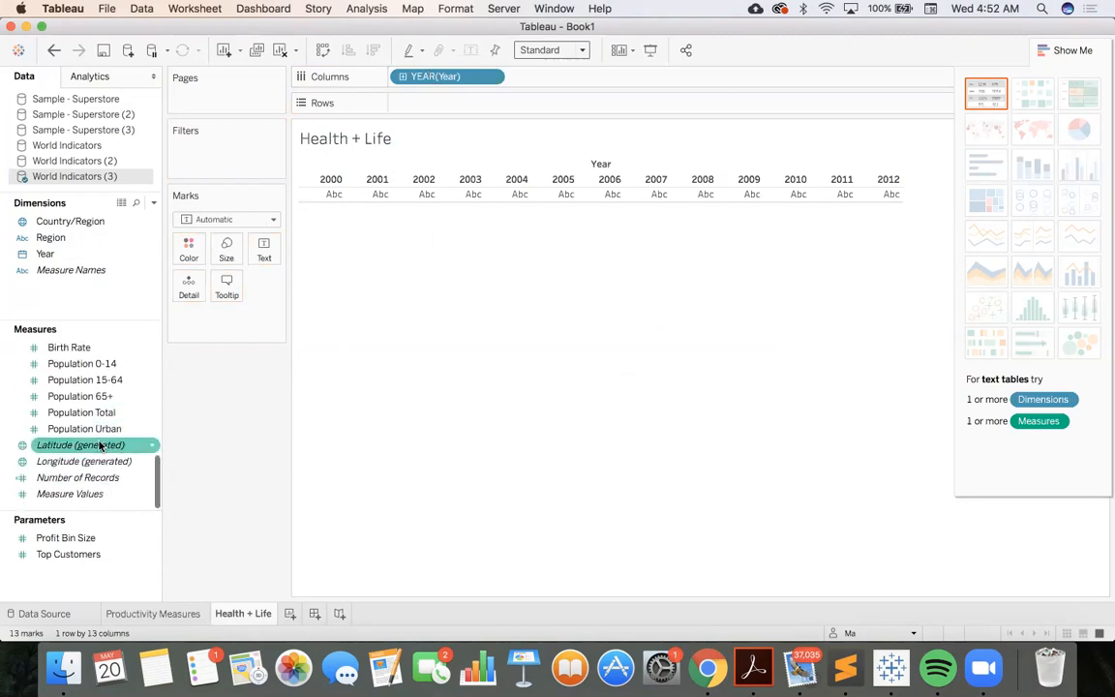
{"action": "scroll", "coordinate": [102, 431], "scroll_direction": "up", "scroll_amount": 1}
{"action": "scroll", "coordinate": [102, 416], "scroll_direction": "up", "scroll_amount": 6}
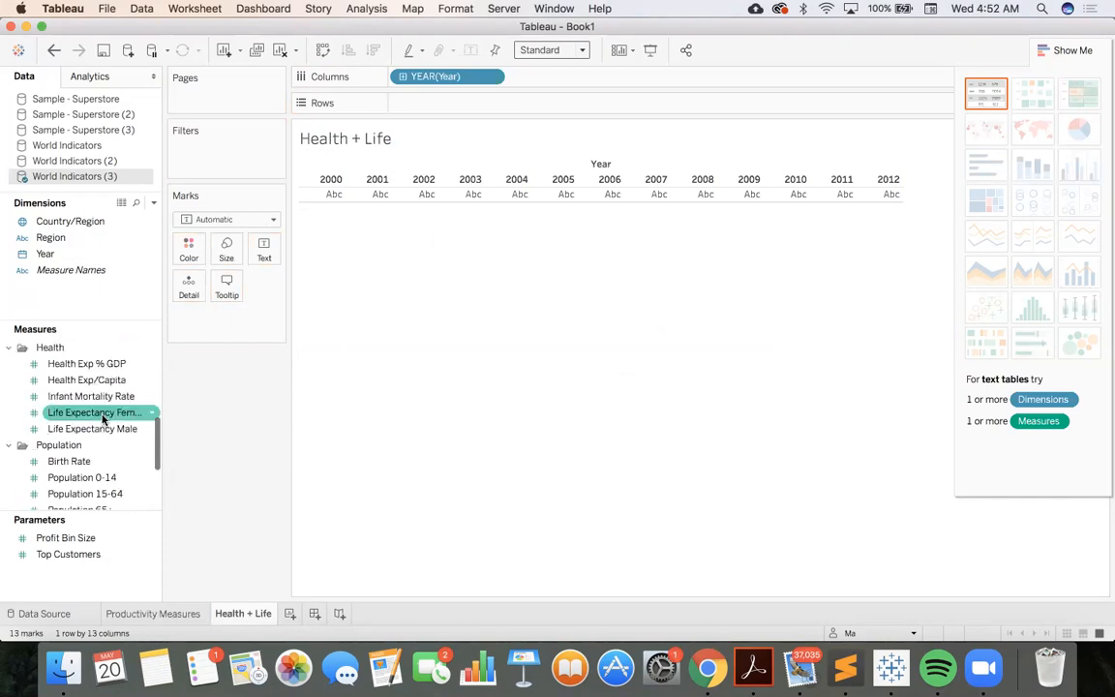
{"action": "mouse_move", "coordinate": [111, 416]}
{"action": "left_mouse_down"}
{"action": "mouse_move", "coordinate": [310, 304]}
{"action": "mouse_move", "coordinate": [459, 103]}
{"action": "left_mouse_up"}
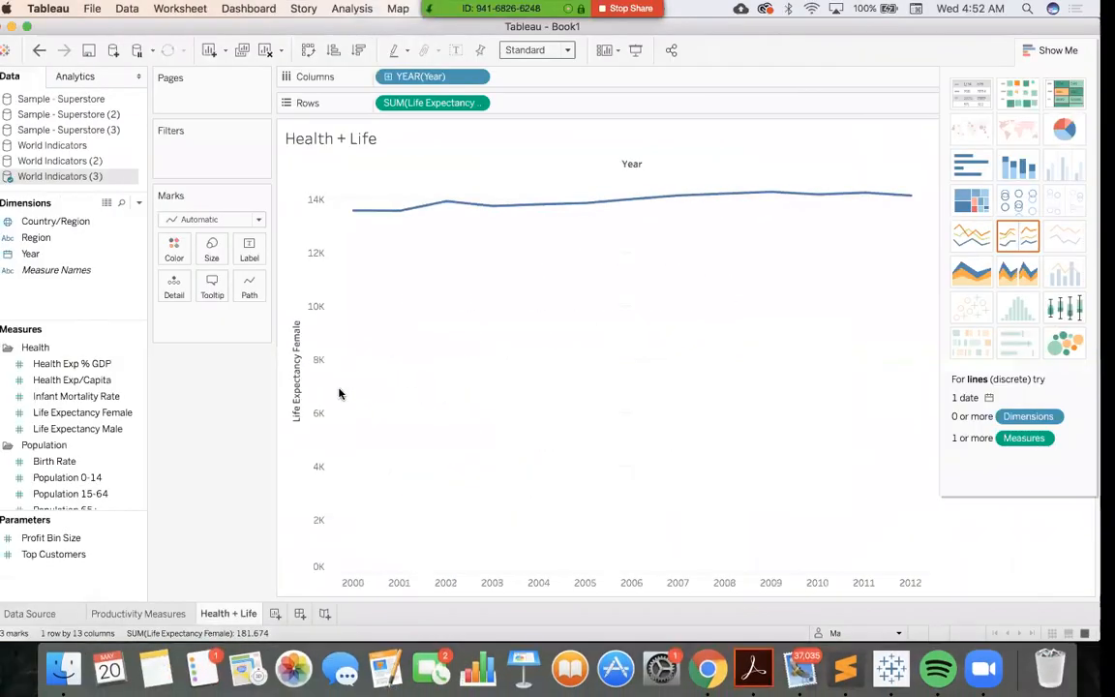
Add Infant Mortality Rate and Health Exp/Capita to the rows after Life Expectancy Female
{"action": "left_click", "coordinate": [29, 463]}
{"action": "left_click_drag", "start_coordinate": [75, 396], "coordinate": [562, 106]}
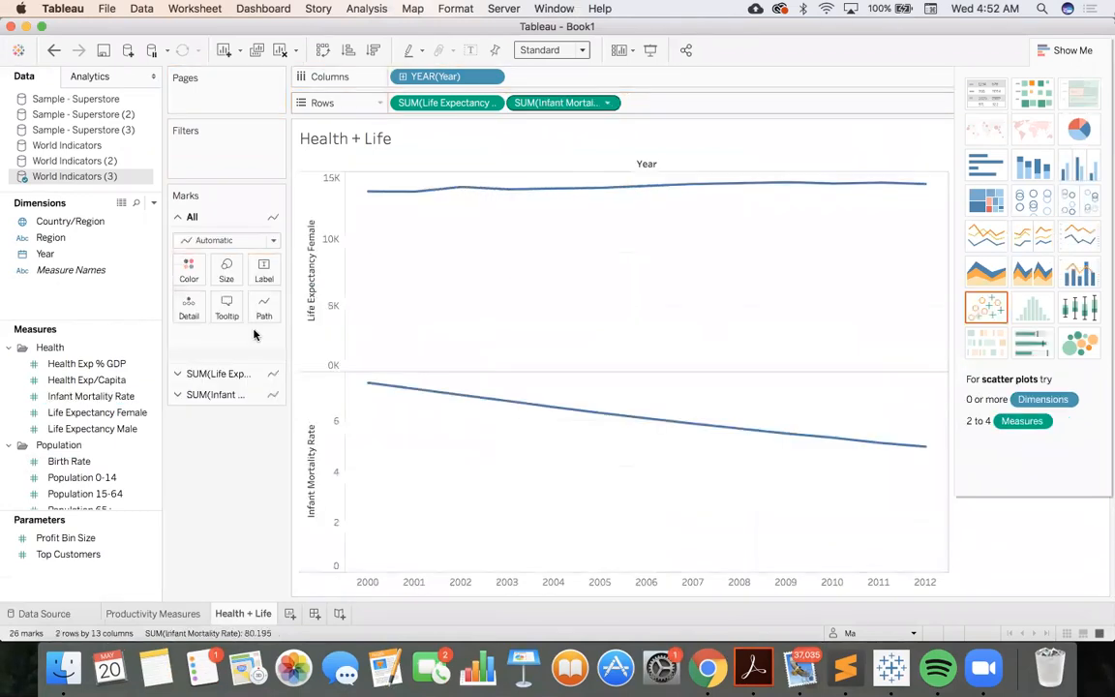
{"action": "left_click", "coordinate": [46, 481]}
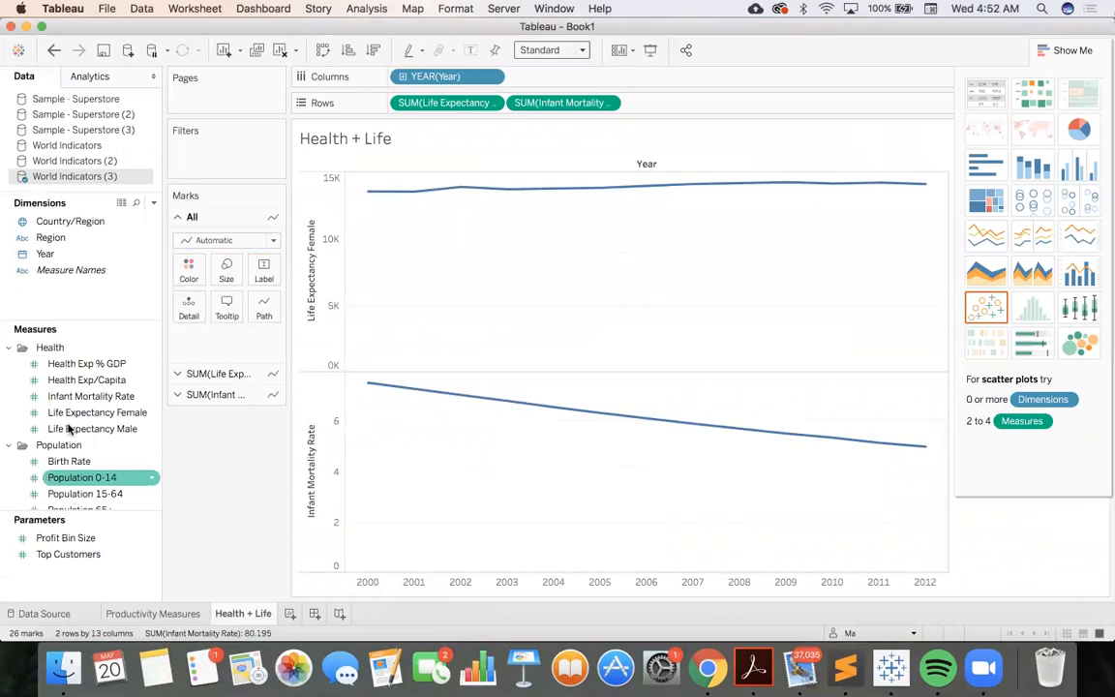
{"action": "left_click", "coordinate": [89, 396]}
{"action": "left_click", "coordinate": [104, 381]}
{"action": "mouse_move", "coordinate": [103, 386]}
{"action": "left_mouse_down"}
{"action": "mouse_move", "coordinate": [727, 159]}
{"action": "mouse_move", "coordinate": [705, 152]}
{"action": "mouse_move", "coordinate": [704, 109]}
{"action": "left_mouse_up"}
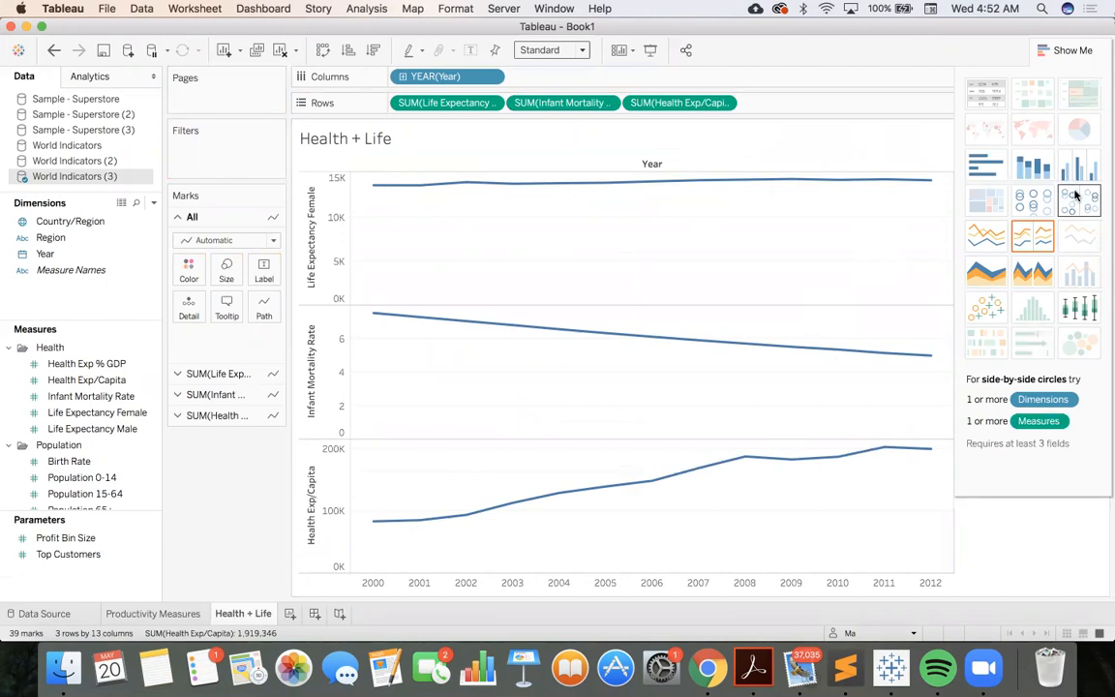
Try bar, line and area chart types on the three health measures and leave them as a text table by year
{"action": "left_click", "coordinate": [979, 167]}
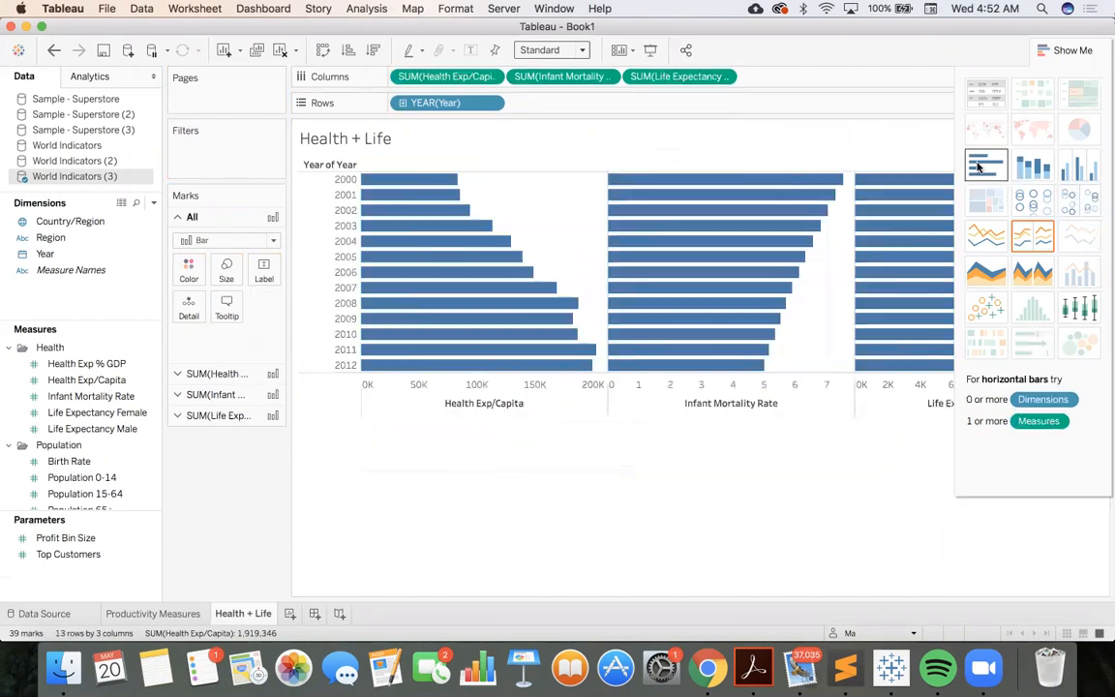
{"action": "left_click", "coordinate": [1035, 168]}
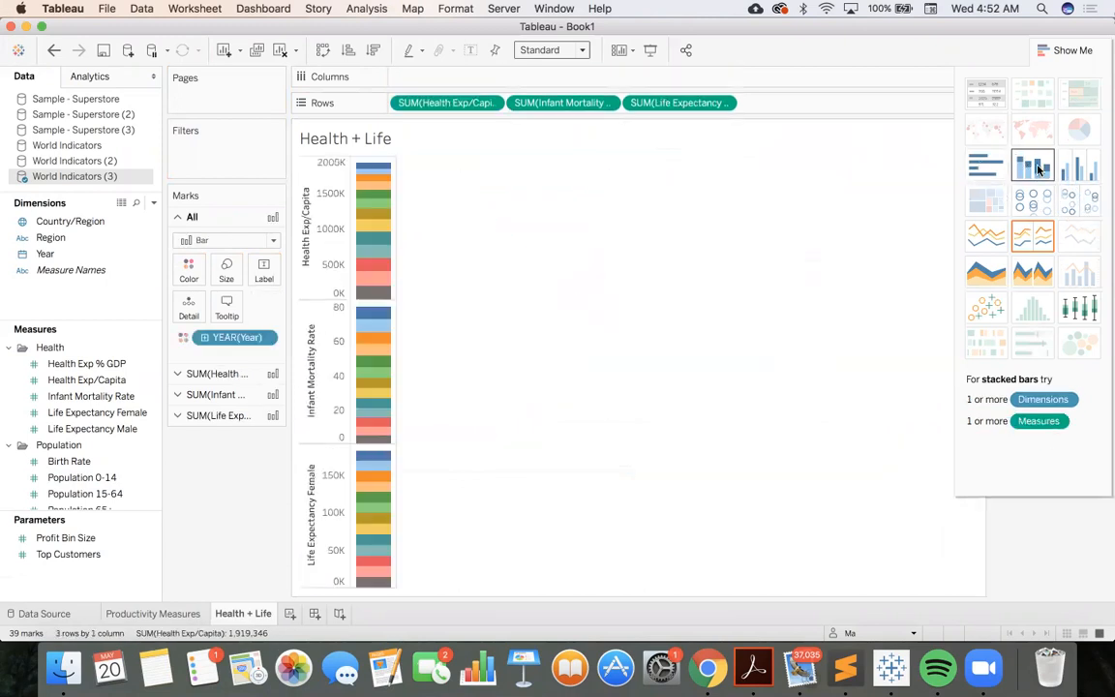
{"action": "left_click", "coordinate": [1080, 170]}
{"action": "left_click", "coordinate": [999, 241]}
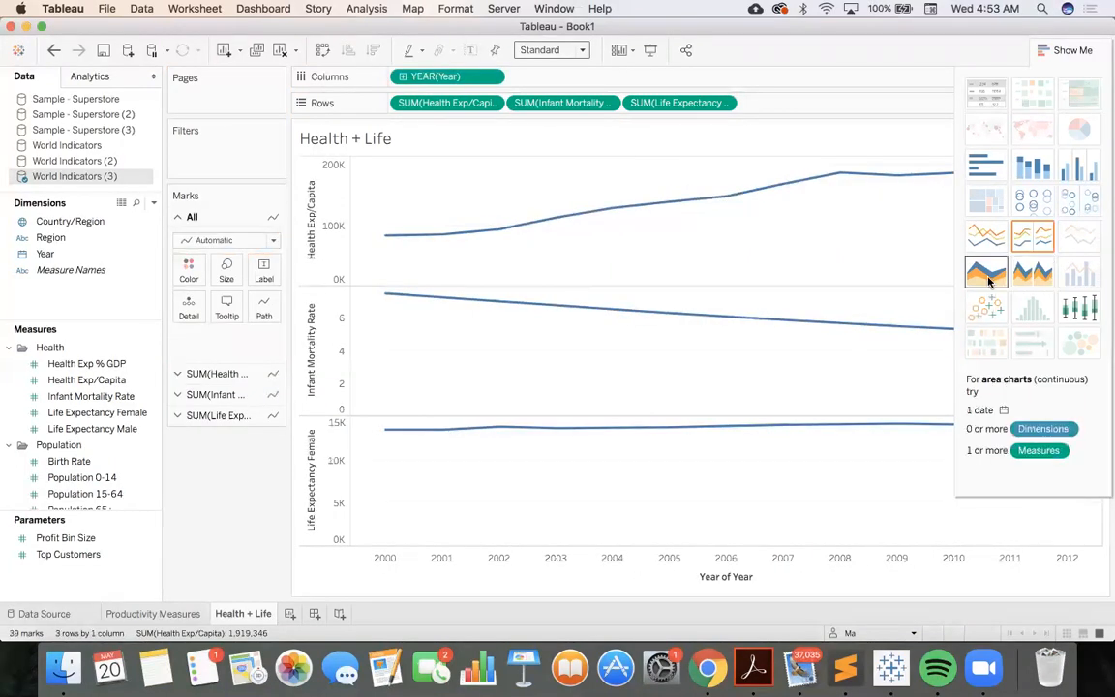
{"action": "left_click", "coordinate": [987, 276]}
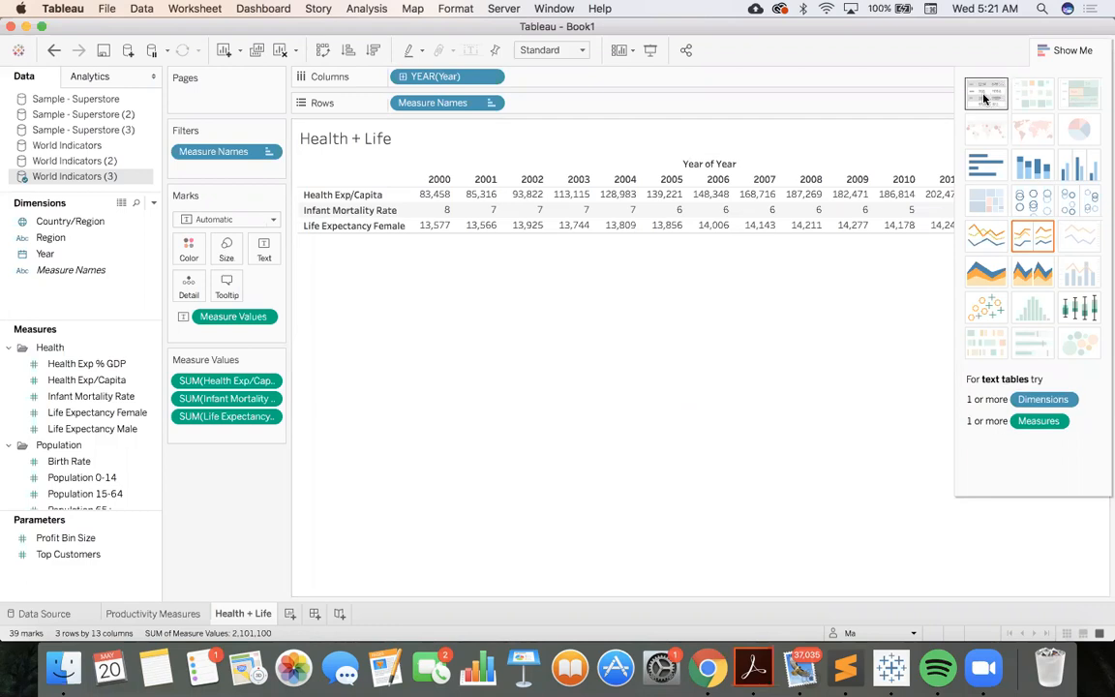
{"action": "left_click", "coordinate": [1051, 53]}
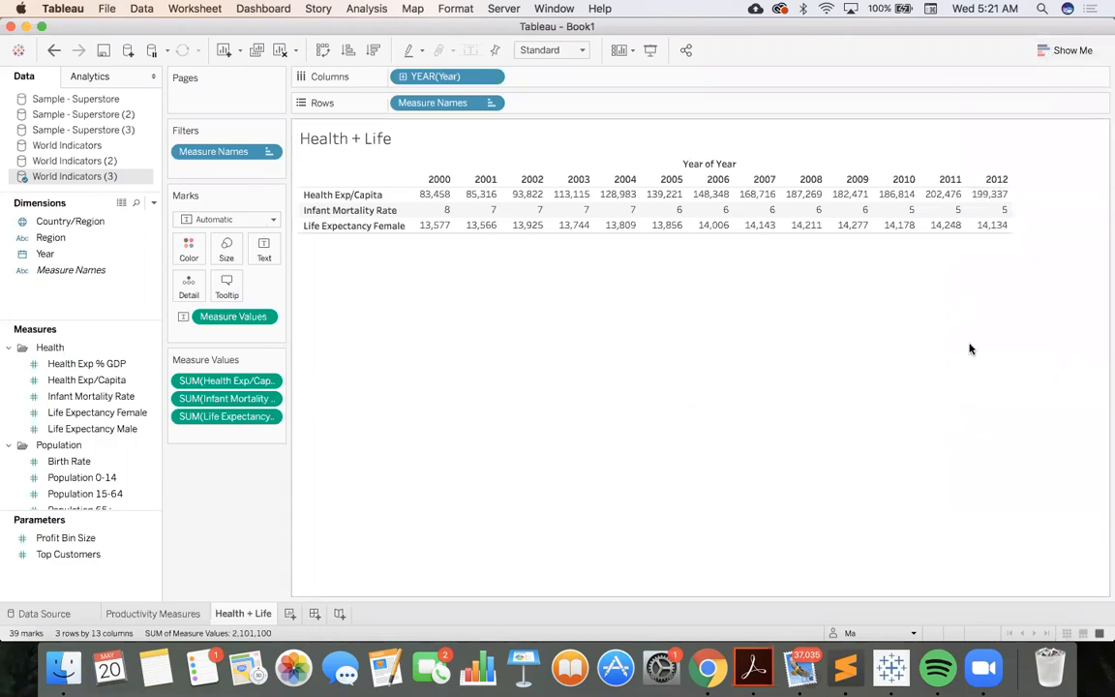
Change the aggregation of Life Expectancy Female from sum to Average
{"action": "mouse_move", "coordinate": [450, 225]}
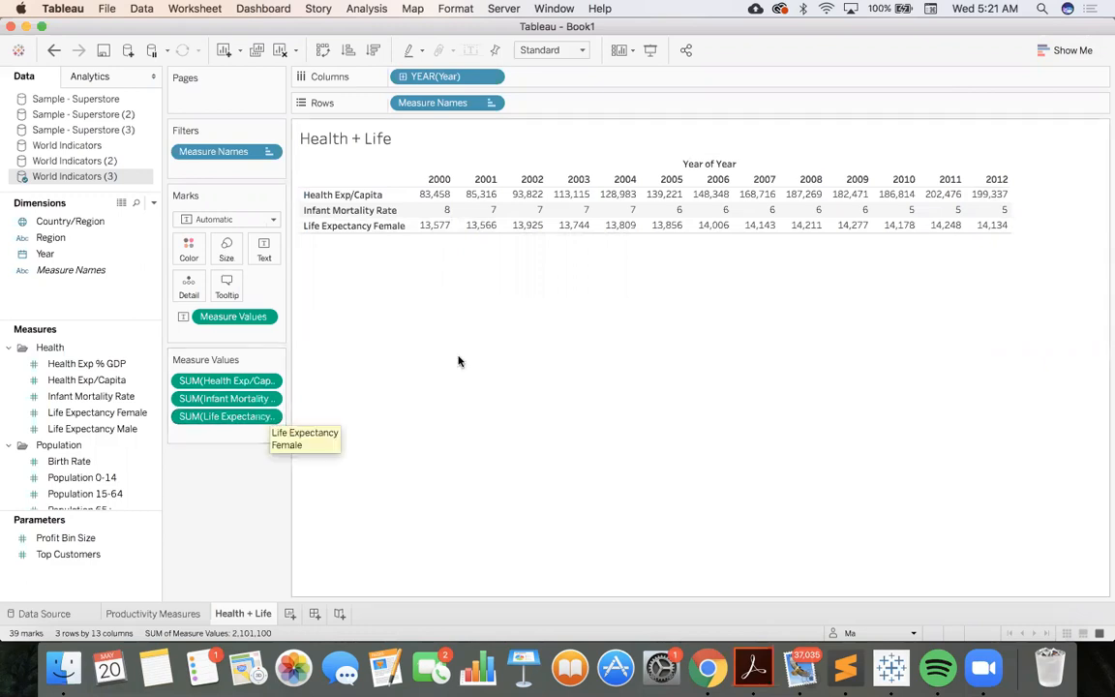
{"action": "left_click", "coordinate": [269, 417]}
{"action": "mouse_move", "coordinate": [270, 539]}
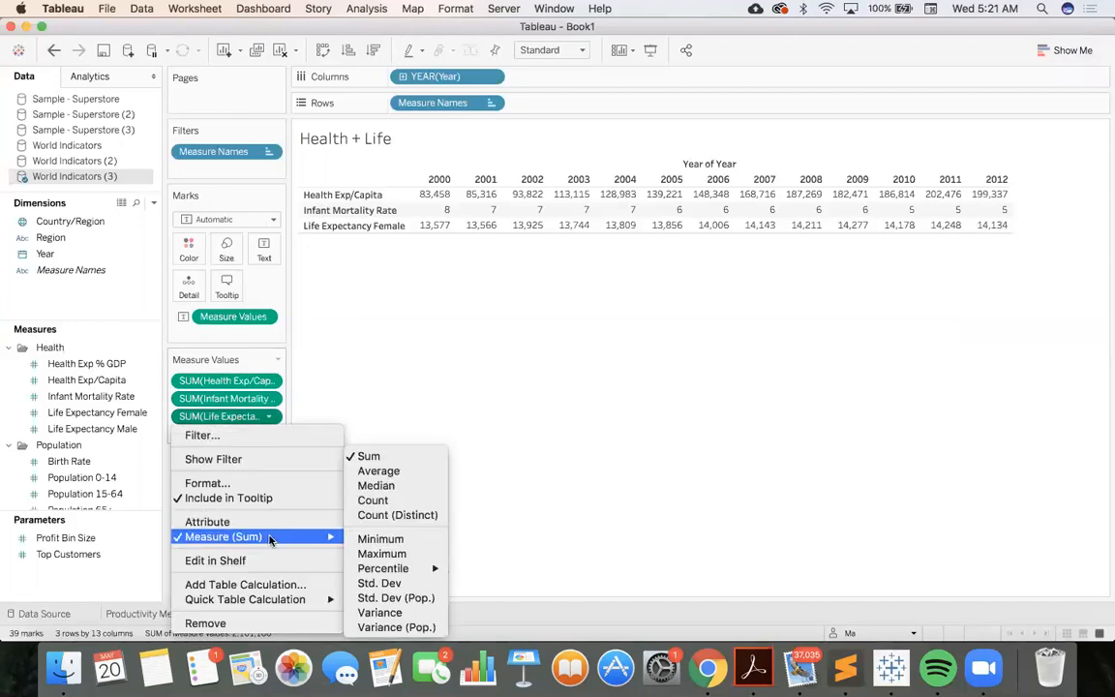
{"action": "left_click", "coordinate": [382, 472]}
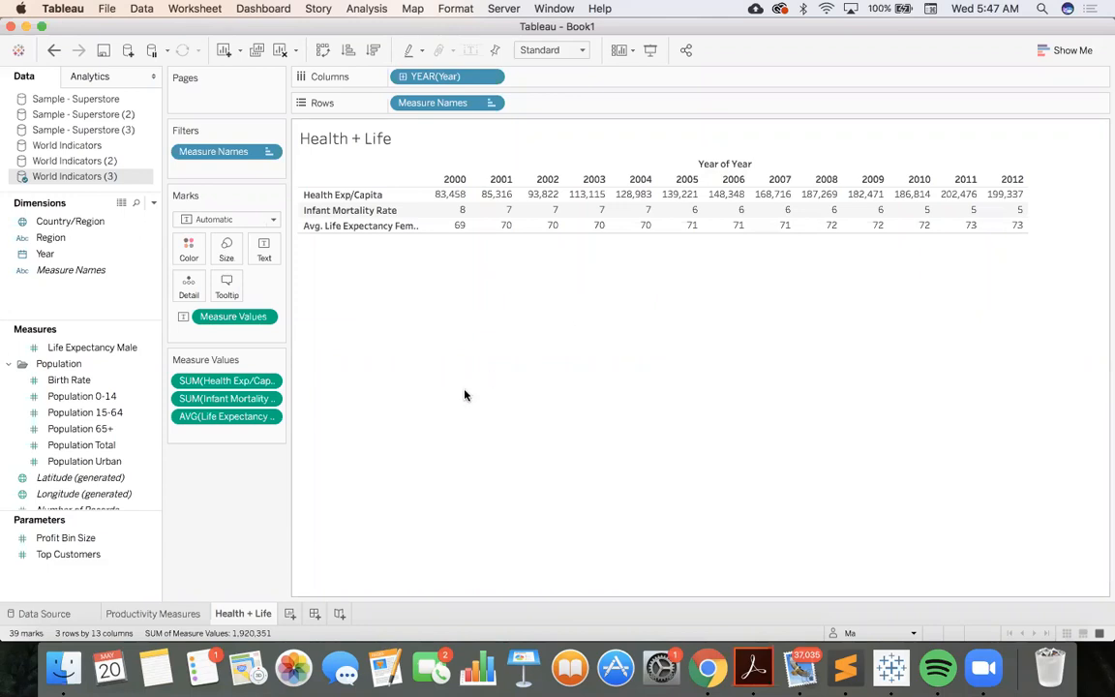
Create a new worksheet and plot Country/Region on it as a world map
{"action": "left_click", "coordinate": [290, 613]}
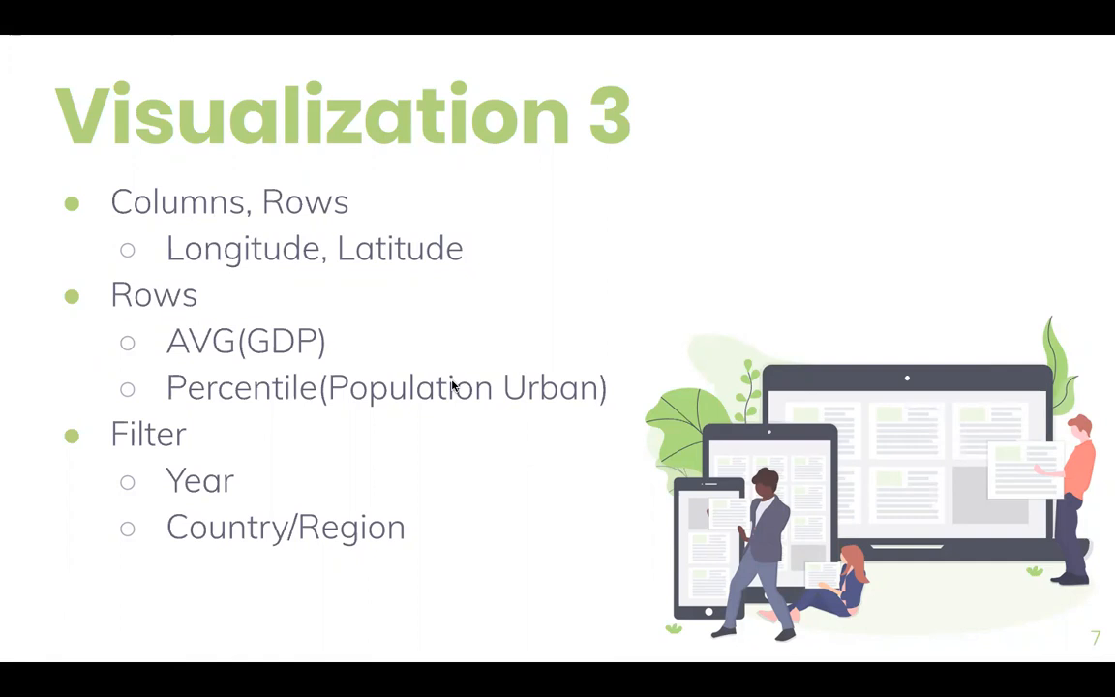
{"action": "key", "text": "ctrl+Left"}
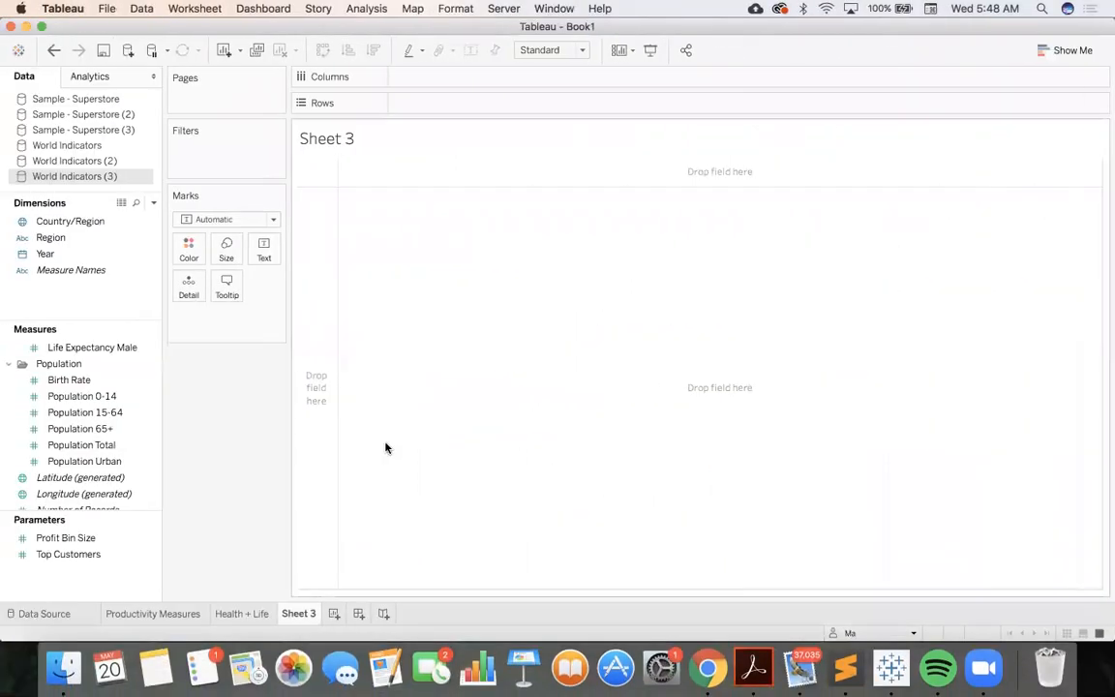
{"action": "key", "text": "ctrl+Right"}
{"action": "key", "text": "ctrl+Left"}
{"action": "left_click_drag", "start_coordinate": [69, 221], "coordinate": [486, 248]}
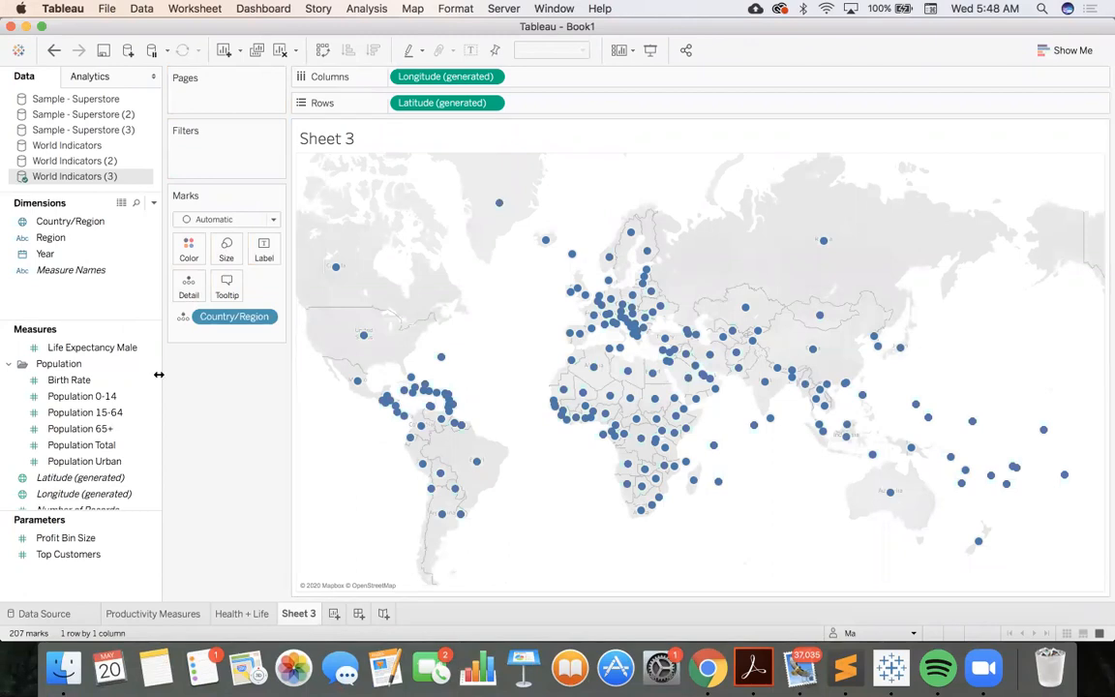
Color the countries on the map by GDP
{"action": "left_click", "coordinate": [104, 444]}
{"action": "scroll", "coordinate": [105, 444], "scroll_direction": "up", "scroll_amount": 5}
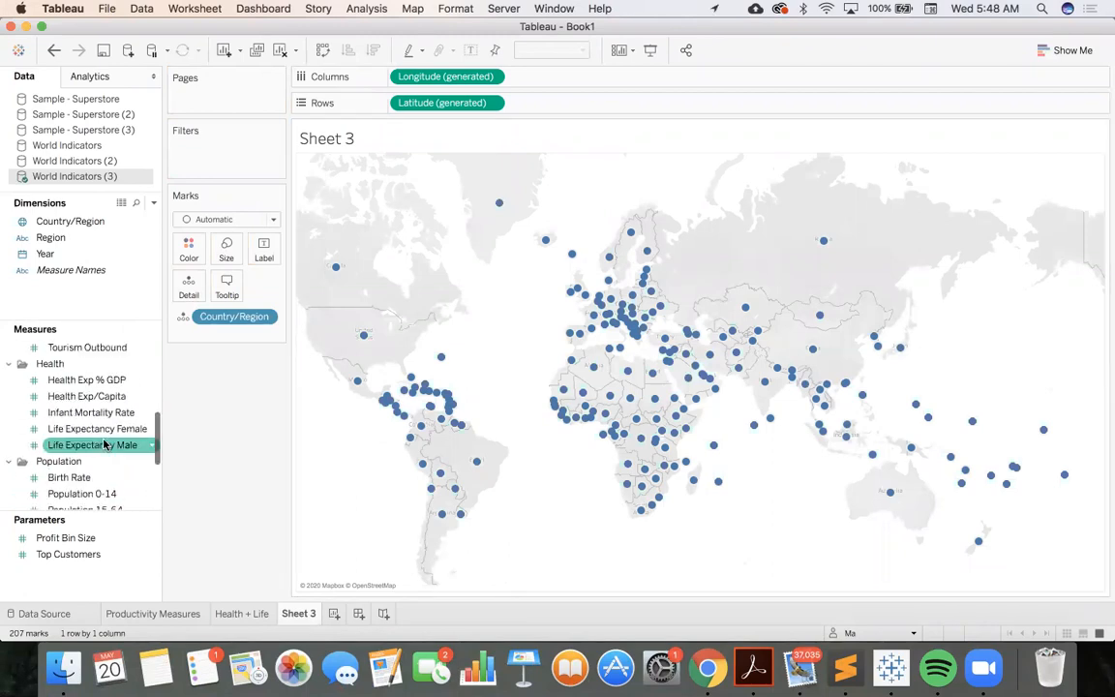
{"action": "scroll", "coordinate": [104, 405], "scroll_direction": "down", "scroll_amount": 3}
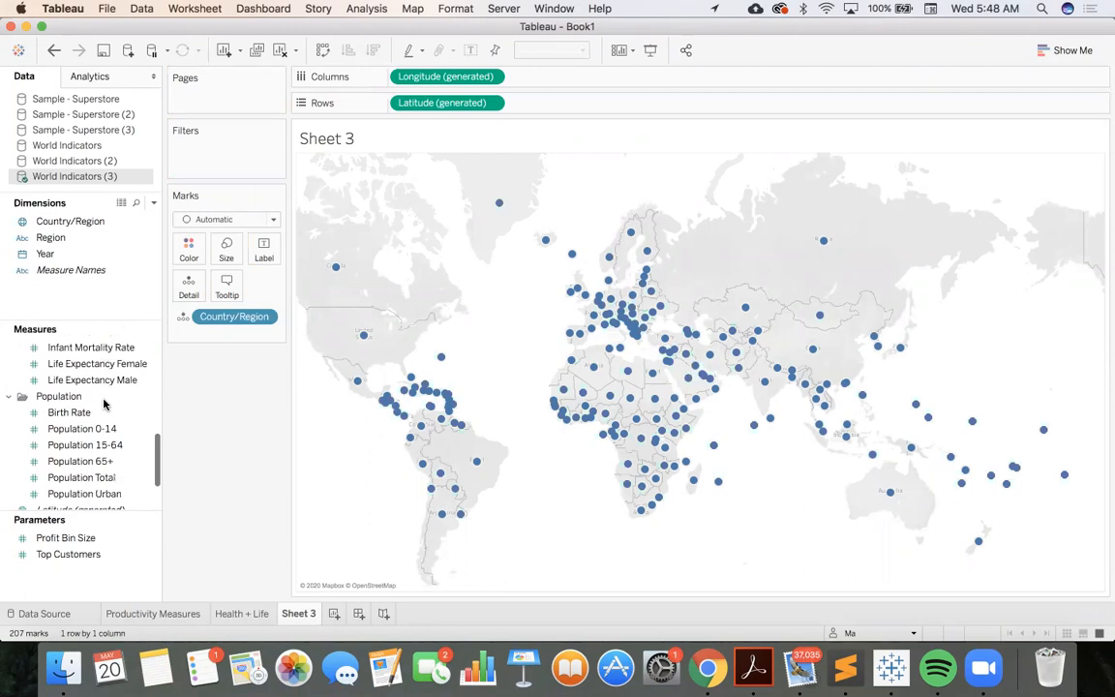
{"action": "scroll", "coordinate": [104, 404], "scroll_direction": "down", "scroll_amount": 3}
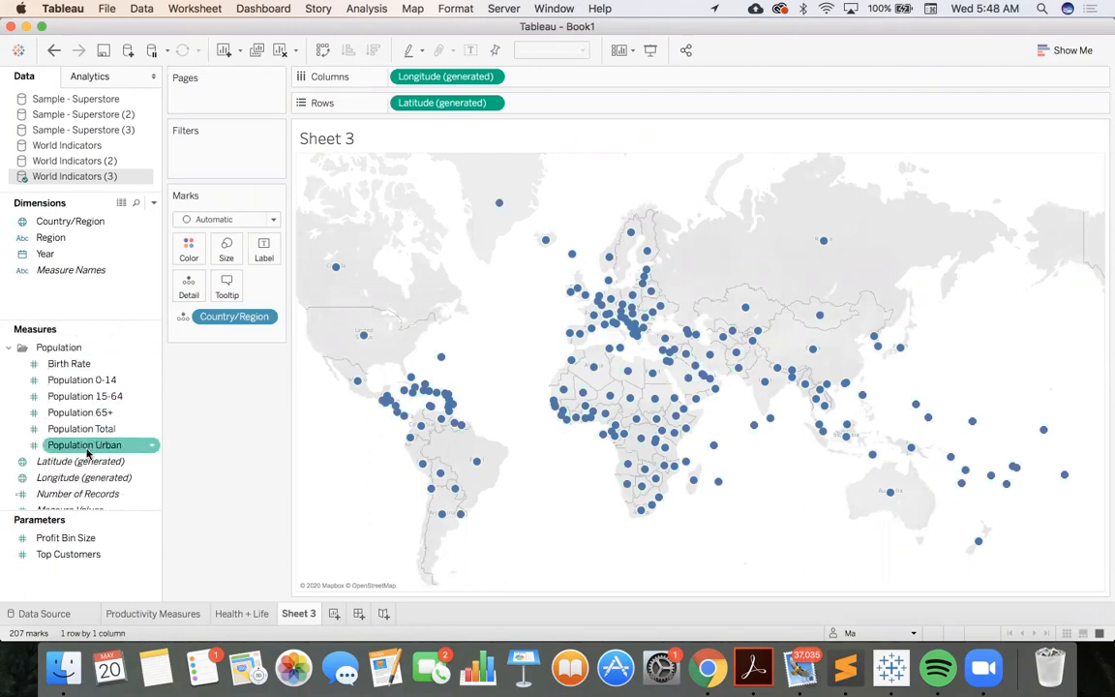
{"action": "mouse_move", "coordinate": [85, 448]}
{"action": "left_mouse_down"}
{"action": "mouse_move", "coordinate": [154, 349]}
{"action": "mouse_move", "coordinate": [188, 256]}
{"action": "mouse_move", "coordinate": [70, 407]}
{"action": "mouse_move", "coordinate": [53, 436]}
{"action": "mouse_move", "coordinate": [60, 426]}
{"action": "mouse_move", "coordinate": [65, 451]}
{"action": "left_mouse_up"}
{"action": "scroll", "coordinate": [65, 451], "scroll_direction": "up", "scroll_amount": 5}
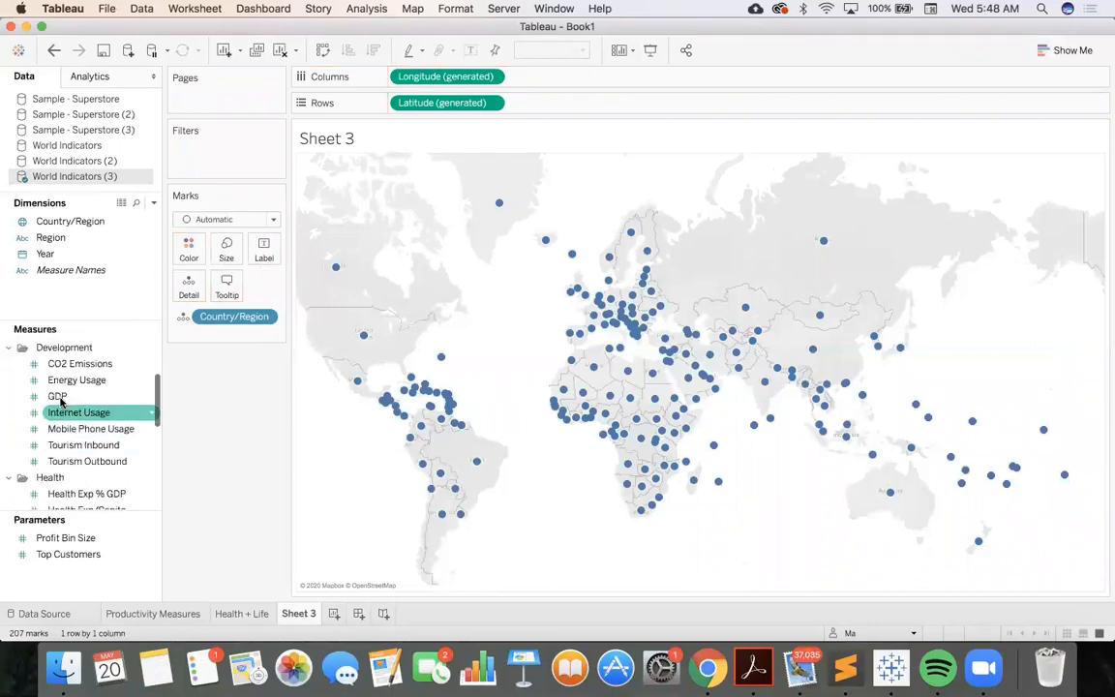
{"action": "left_click_drag", "start_coordinate": [58, 396], "coordinate": [184, 254]}
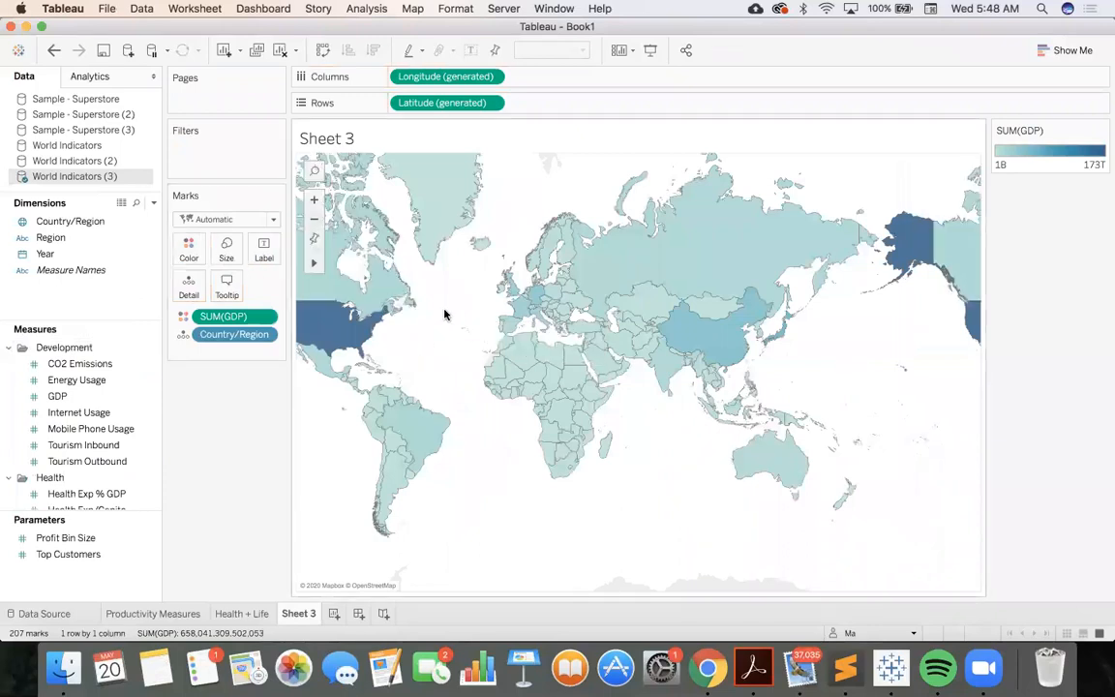
Change the aggregation of the GDP color measure to Average
{"action": "mouse_move", "coordinate": [333, 330]}
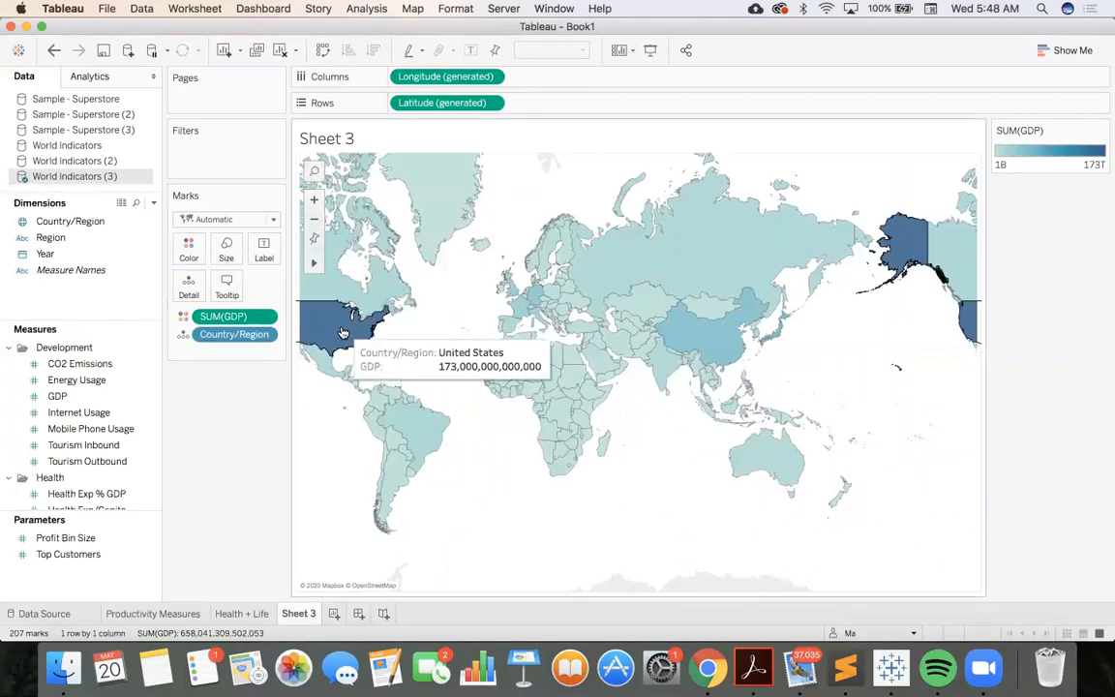
{"action": "scroll", "coordinate": [687, 346], "scroll_direction": "up", "scroll_amount": 1}
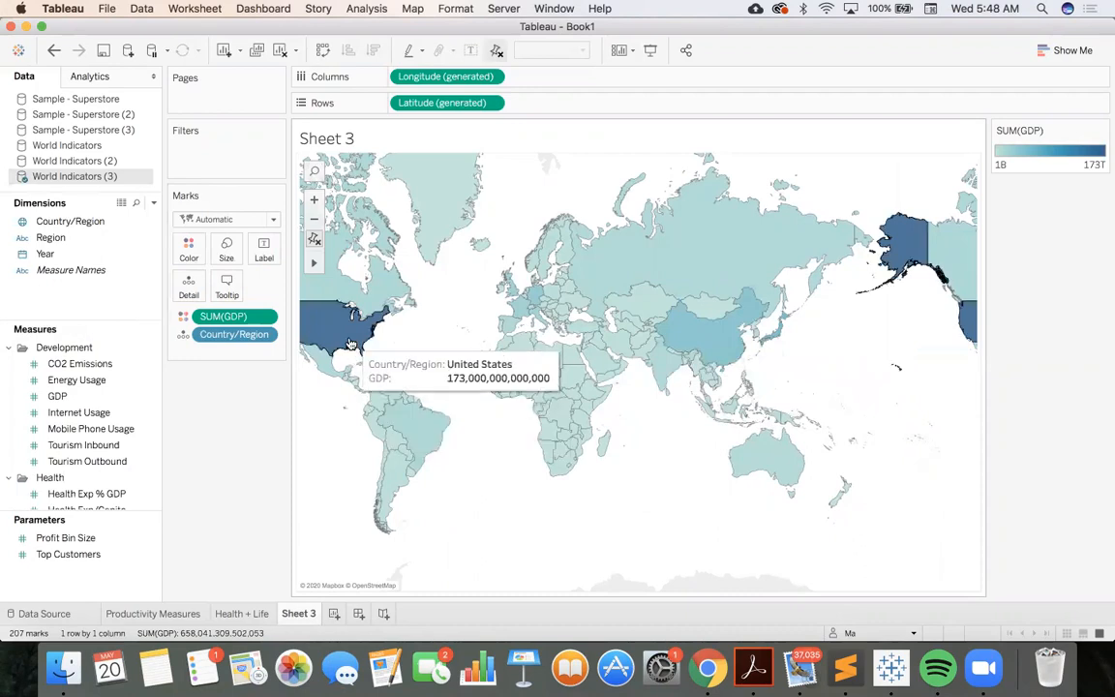
{"action": "left_click", "coordinate": [259, 318]}
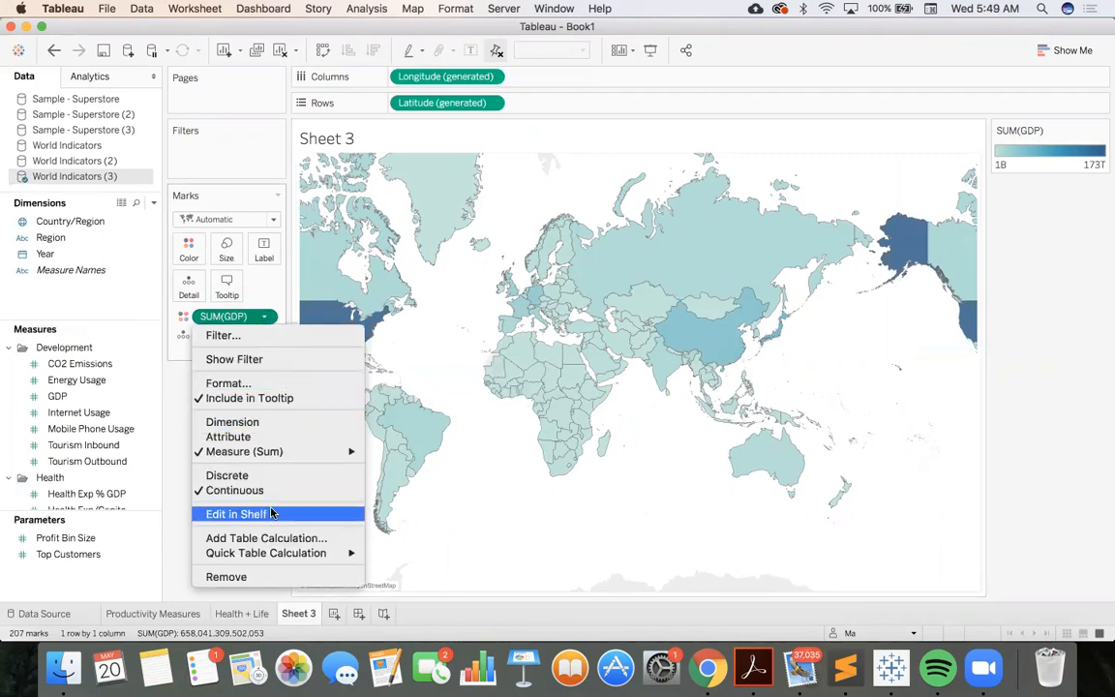
{"action": "left_click", "coordinate": [474, 322]}
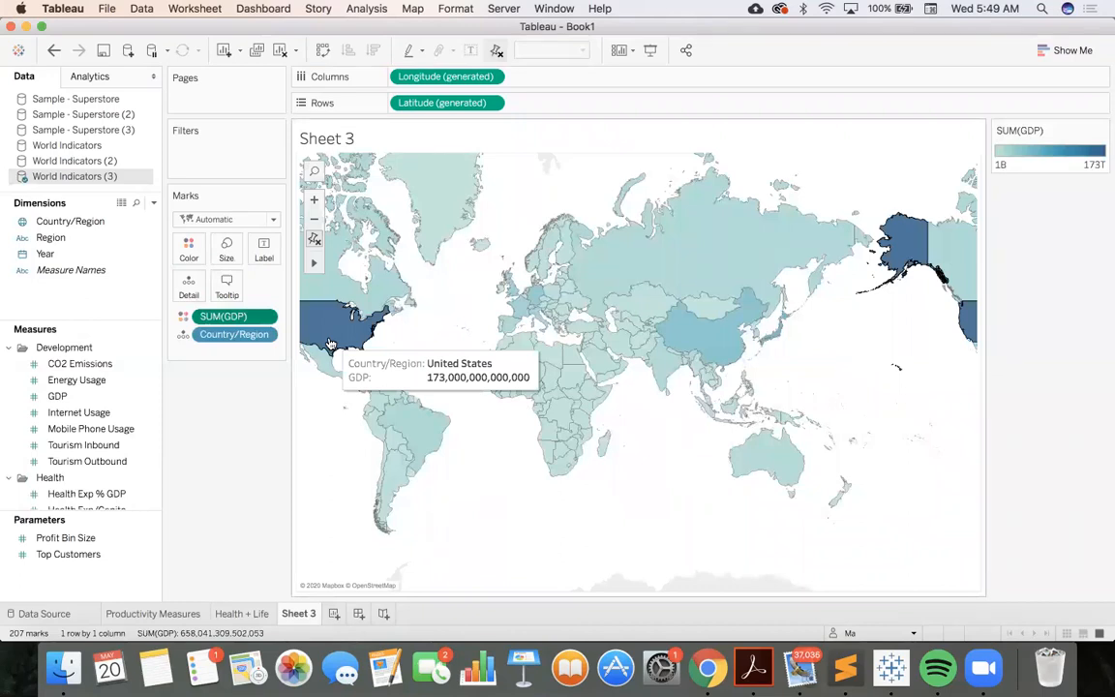
{"action": "left_click", "coordinate": [264, 317]}
{"action": "mouse_move", "coordinate": [290, 451]}
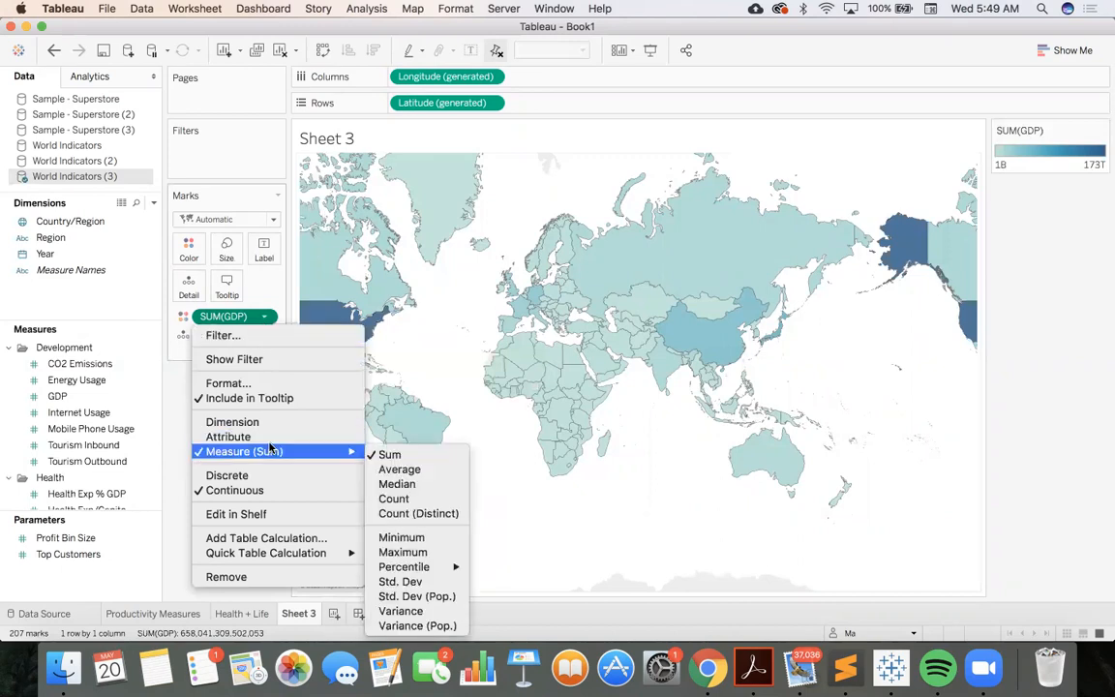
{"action": "left_click", "coordinate": [388, 471]}
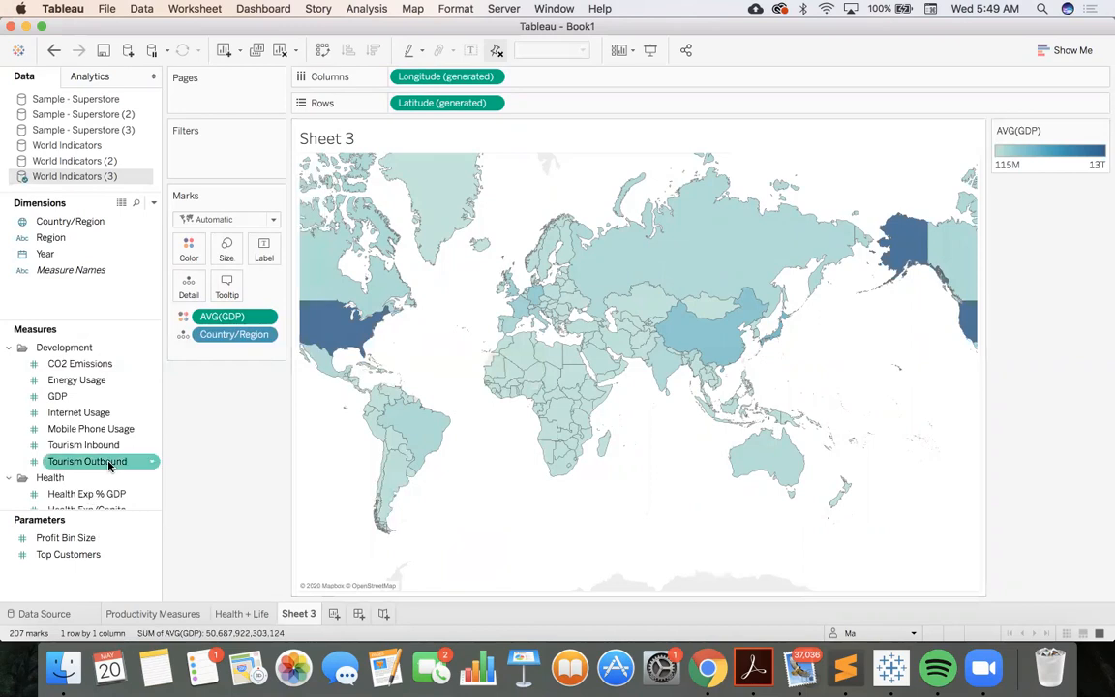
Add the Population Urban measure to the map's marks as a detail
{"action": "scroll", "coordinate": [97, 454], "scroll_direction": "down", "scroll_amount": 2}
{"action": "scroll", "coordinate": [109, 466], "scroll_direction": "down", "scroll_amount": 3}
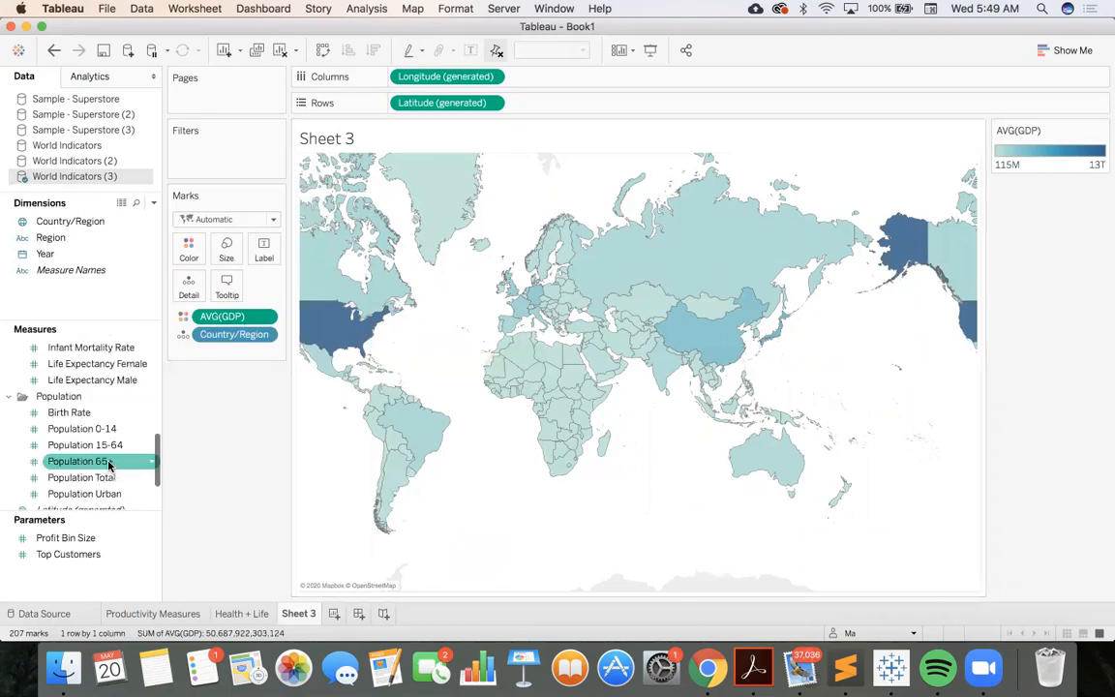
{"action": "scroll", "coordinate": [109, 466], "scroll_direction": "down", "scroll_amount": 2}
{"action": "left_click_drag", "start_coordinate": [97, 445], "coordinate": [242, 349]}
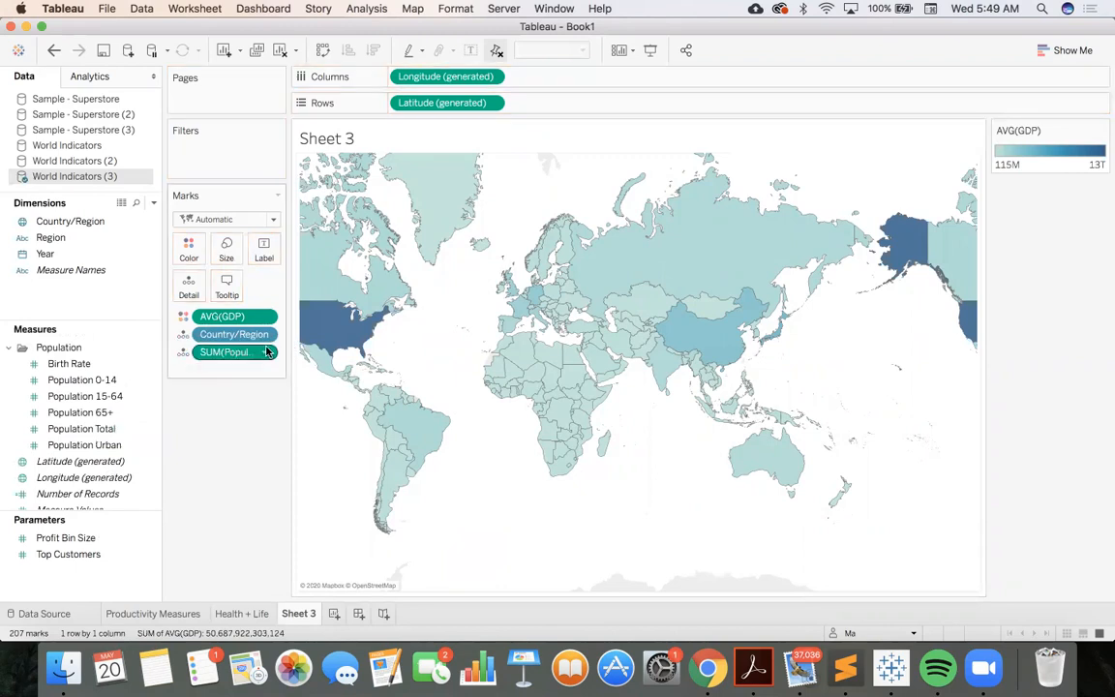
Change the aggregation of Population Urban on the map from sum to the 95th percentile
{"action": "left_click", "coordinate": [263, 353]}
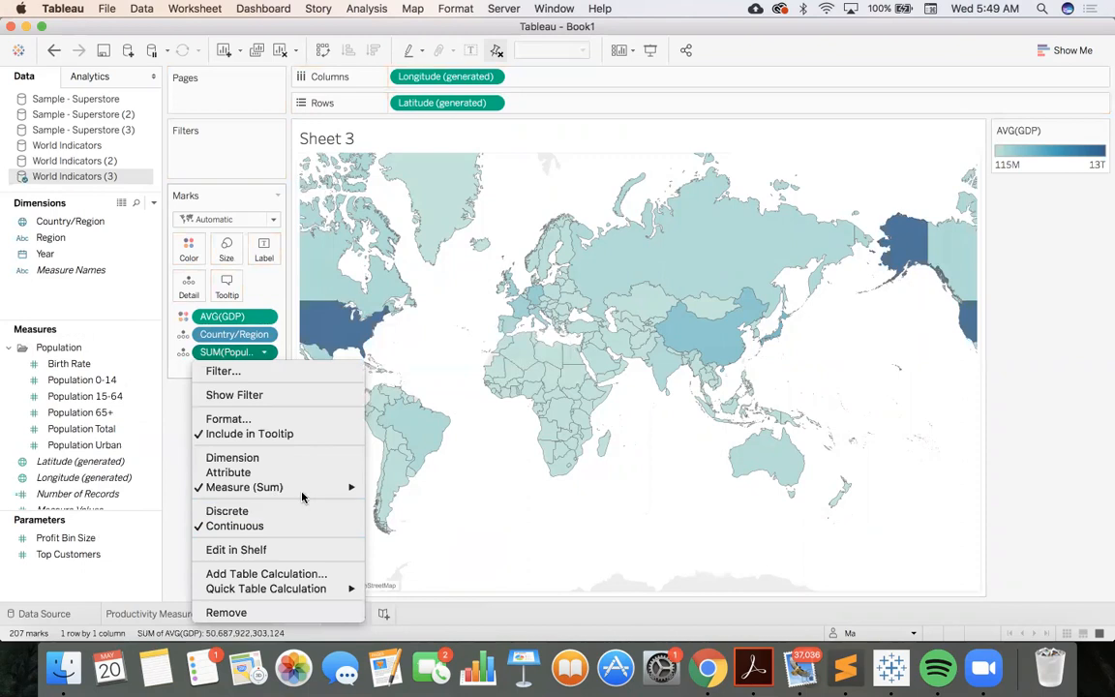
{"action": "mouse_move", "coordinate": [304, 490]}
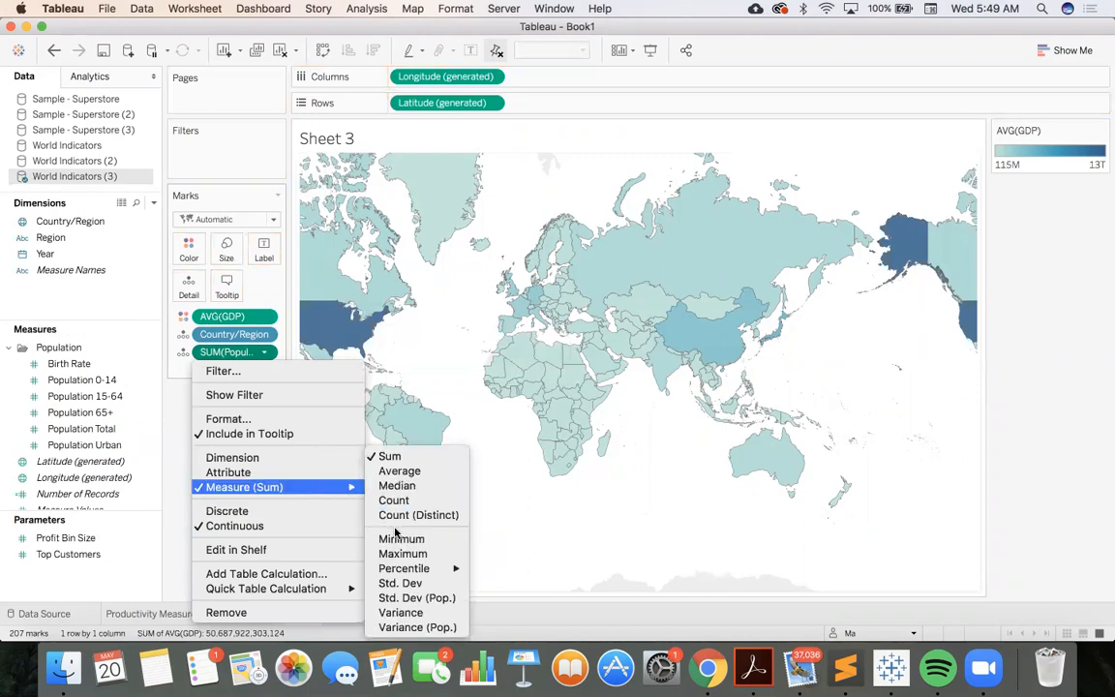
{"action": "mouse_move", "coordinate": [447, 576]}
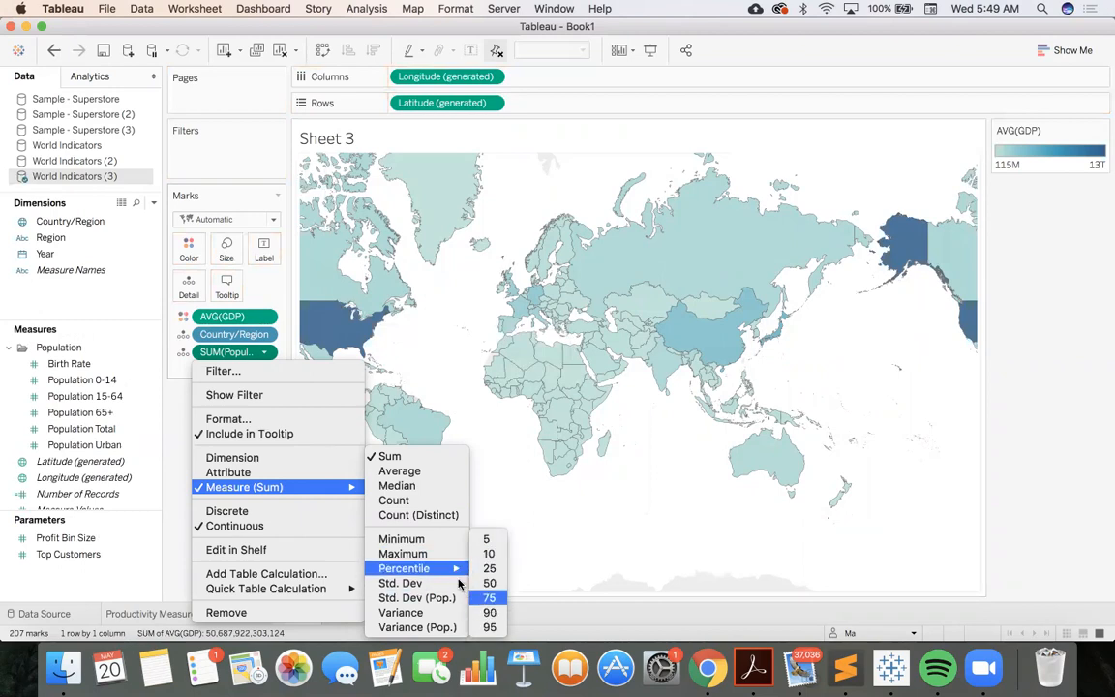
{"action": "left_click", "coordinate": [490, 627]}
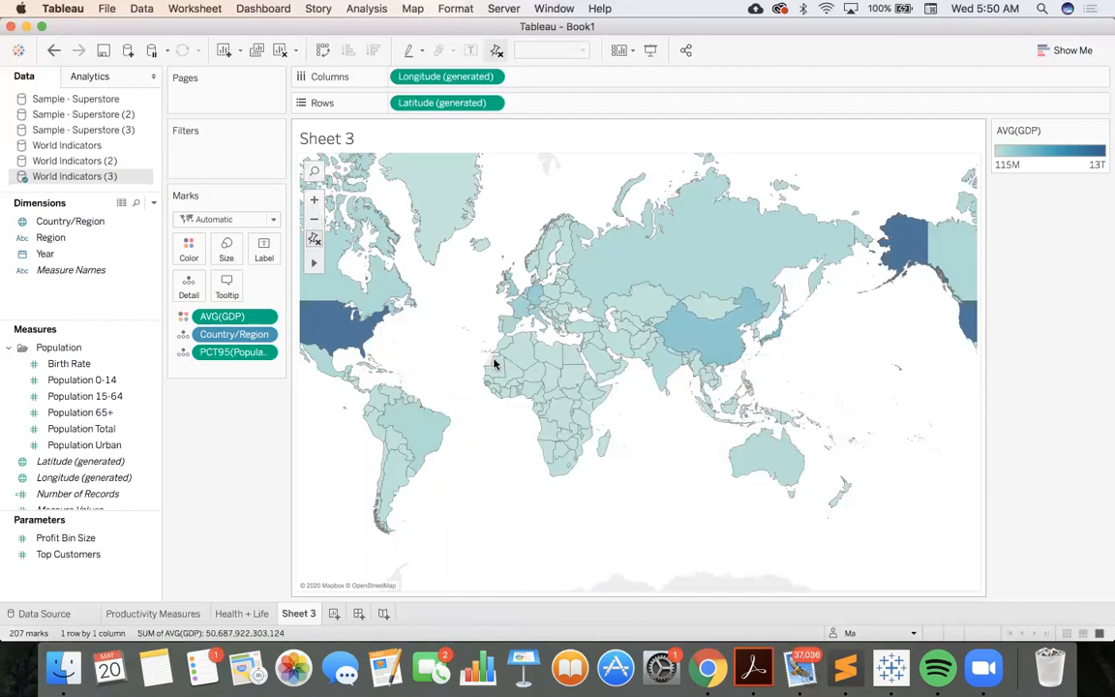
Enable custom start and end values in the advanced color settings for Avg. GDP
{"action": "left_click", "coordinate": [1100, 133]}
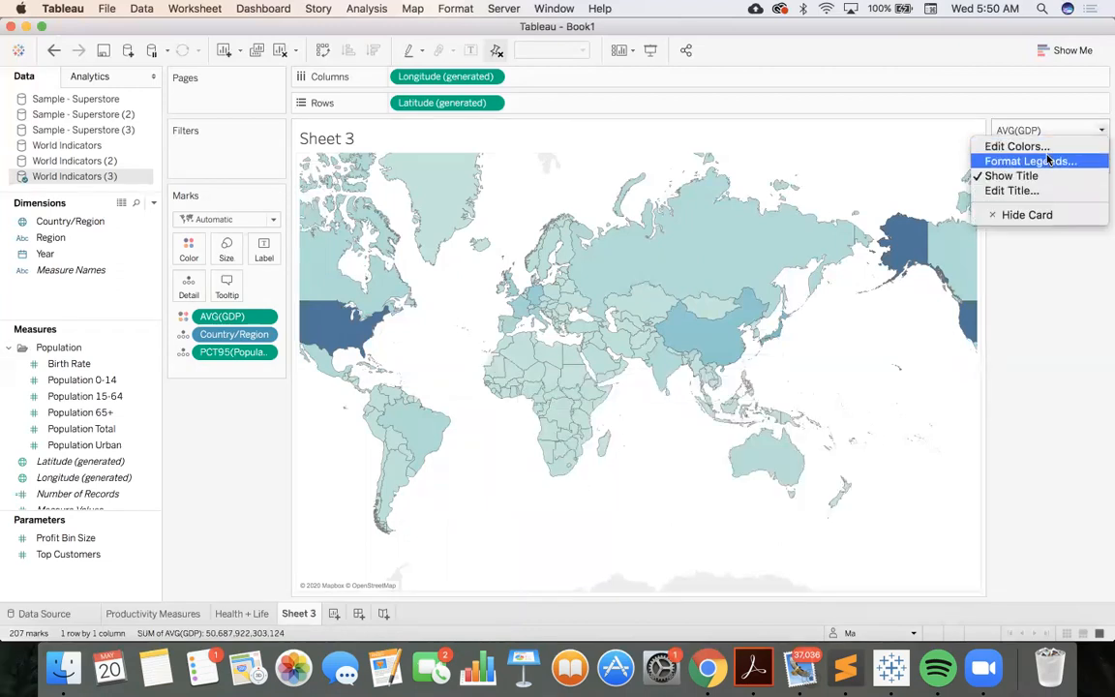
{"action": "left_click", "coordinate": [1013, 146]}
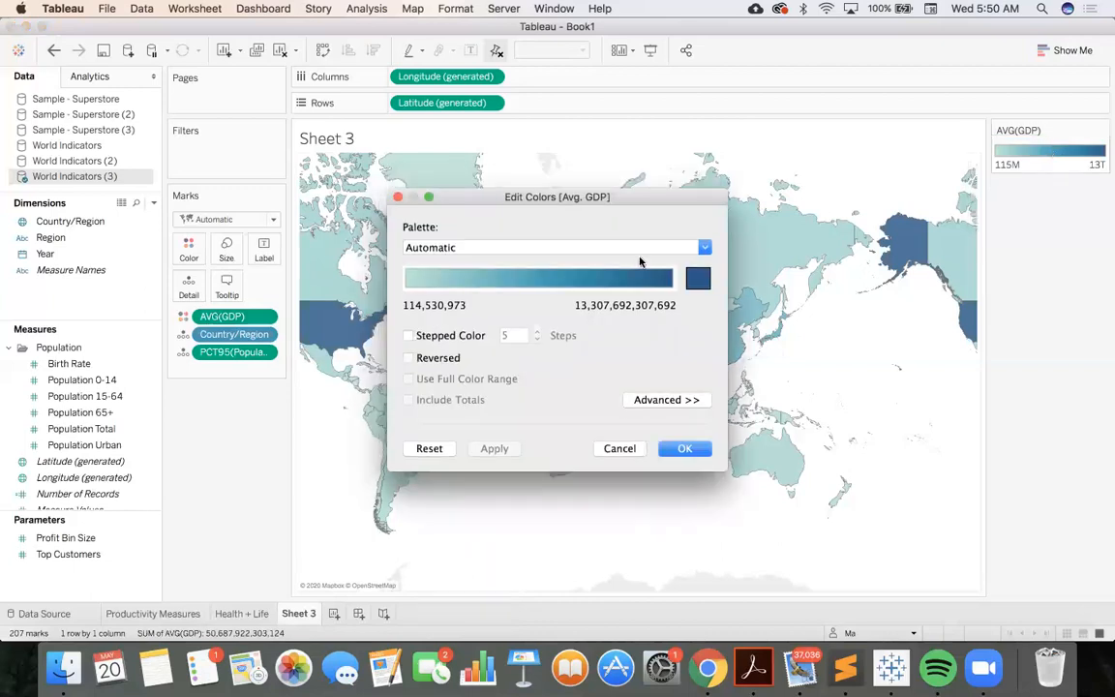
{"action": "left_click", "coordinate": [641, 399]}
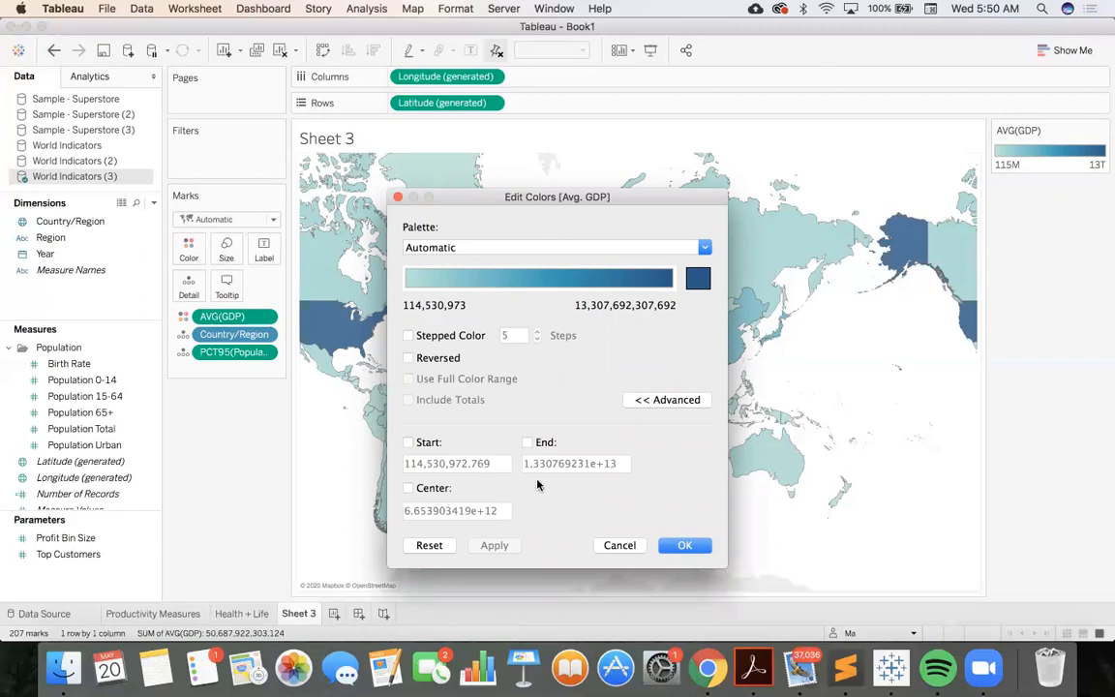
{"action": "left_click", "coordinate": [408, 443]}
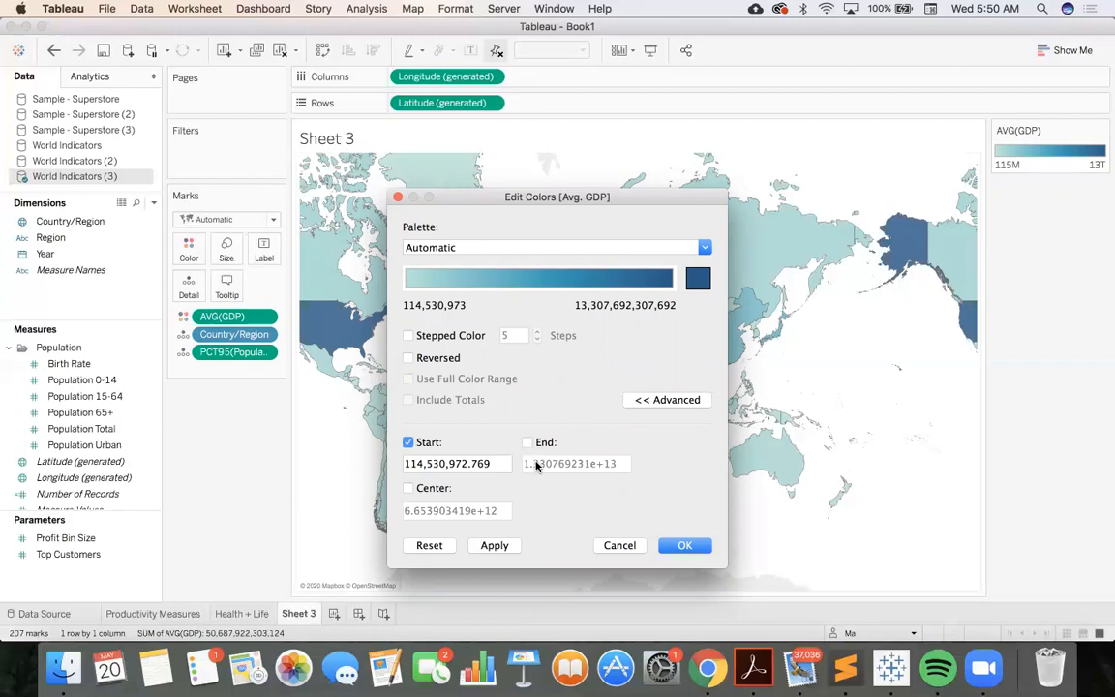
{"action": "left_click", "coordinate": [527, 442]}
Try setting the end of the Avg. GDP color range to 3.30769231e+13 and apply it
{"action": "left_click", "coordinate": [533, 464]}
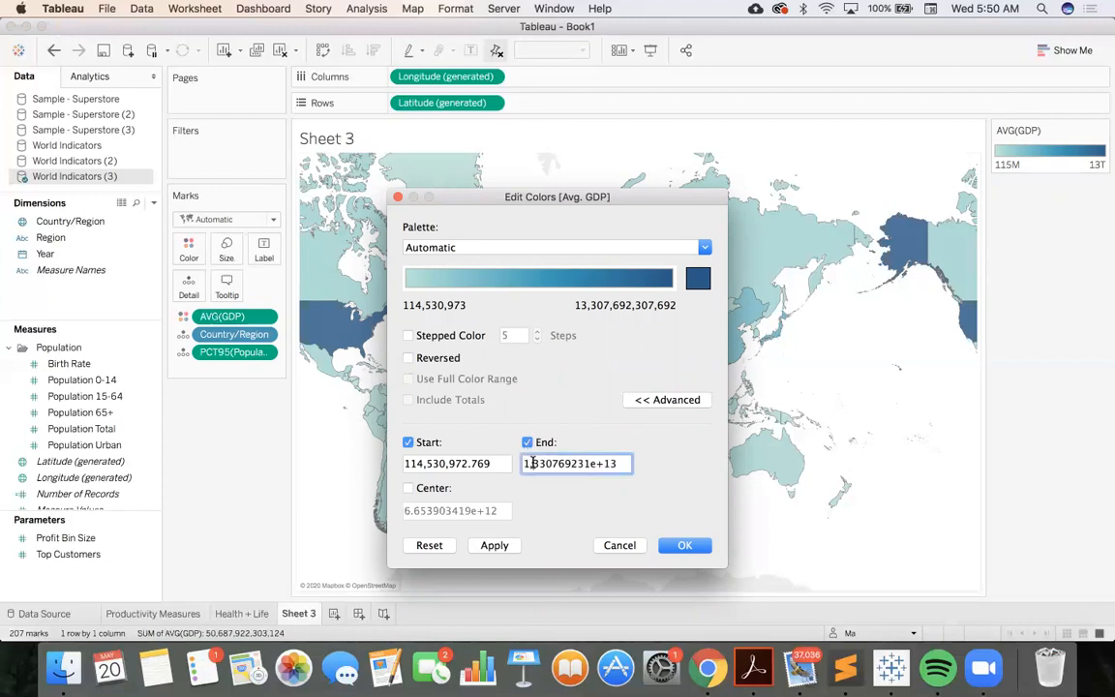
{"action": "key", "text": "BackSpace"}
{"action": "key", "text": "BackSpace"}
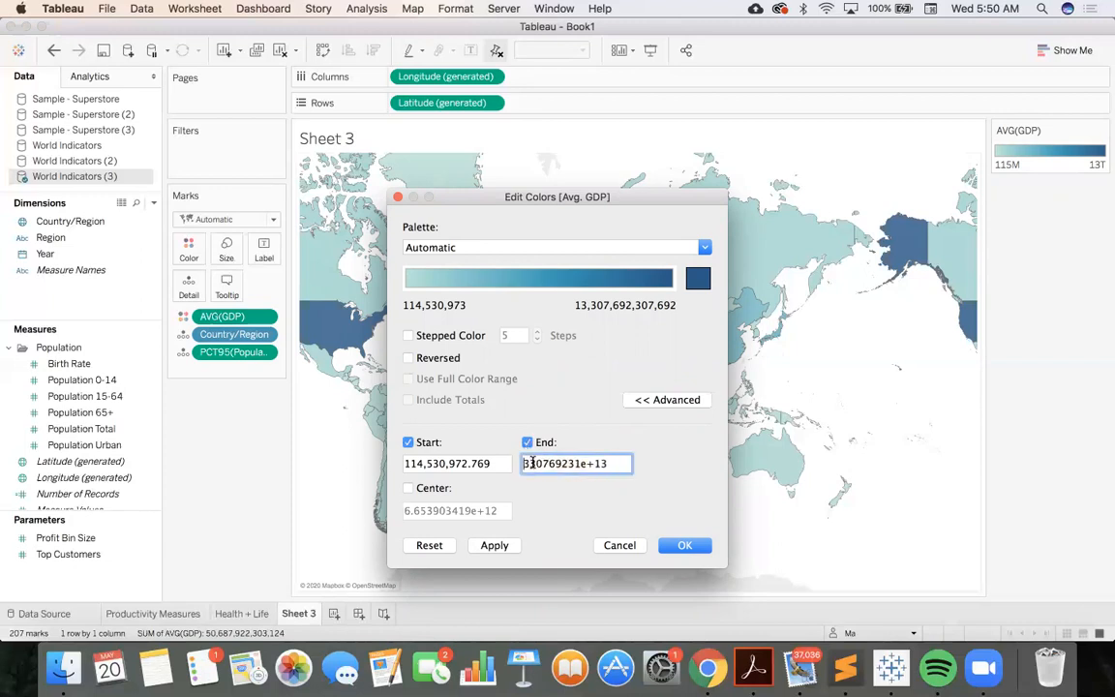
{"action": "type", "text": "."}
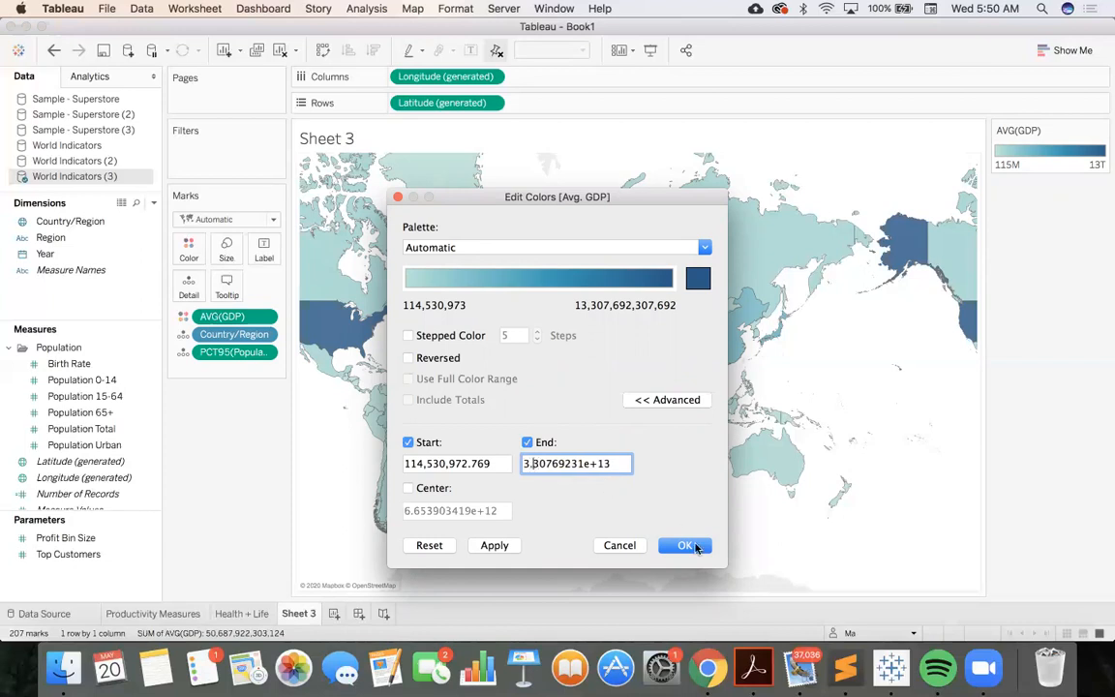
{"action": "left_click", "coordinate": [682, 545]}
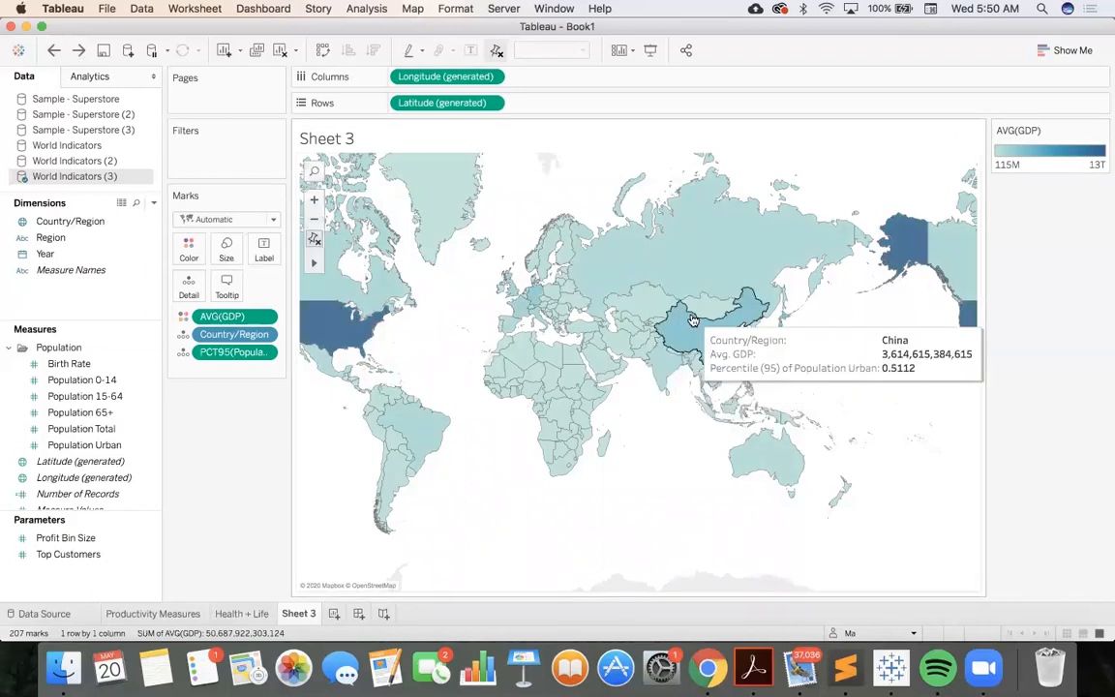
Lower the end of the Avg. GDP color range to about 1T by reducing the value's exponent
{"action": "mouse_move", "coordinate": [641, 317]}
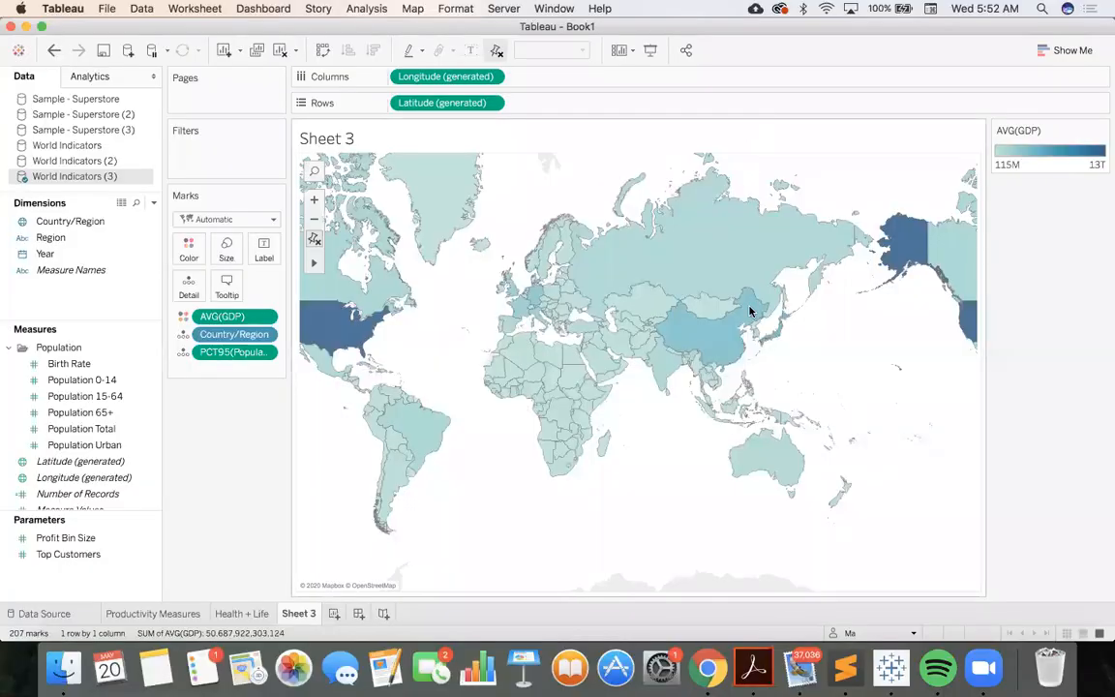
{"action": "mouse_move", "coordinate": [750, 310]}
{"action": "left_click", "coordinate": [1099, 133]}
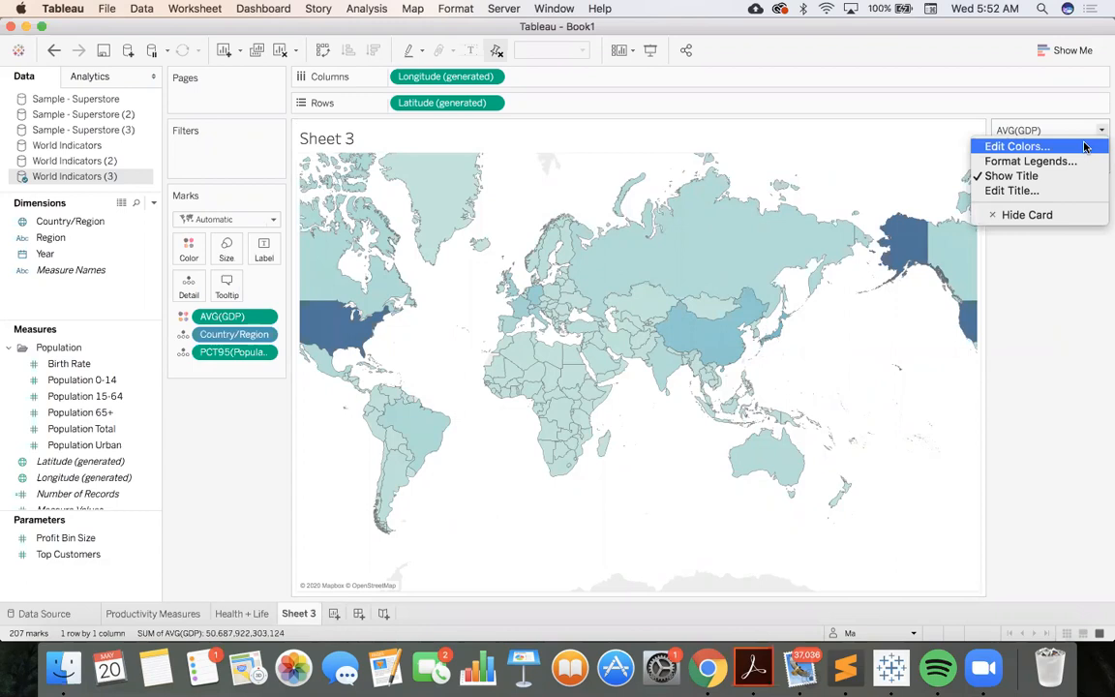
{"action": "left_click", "coordinate": [1085, 147]}
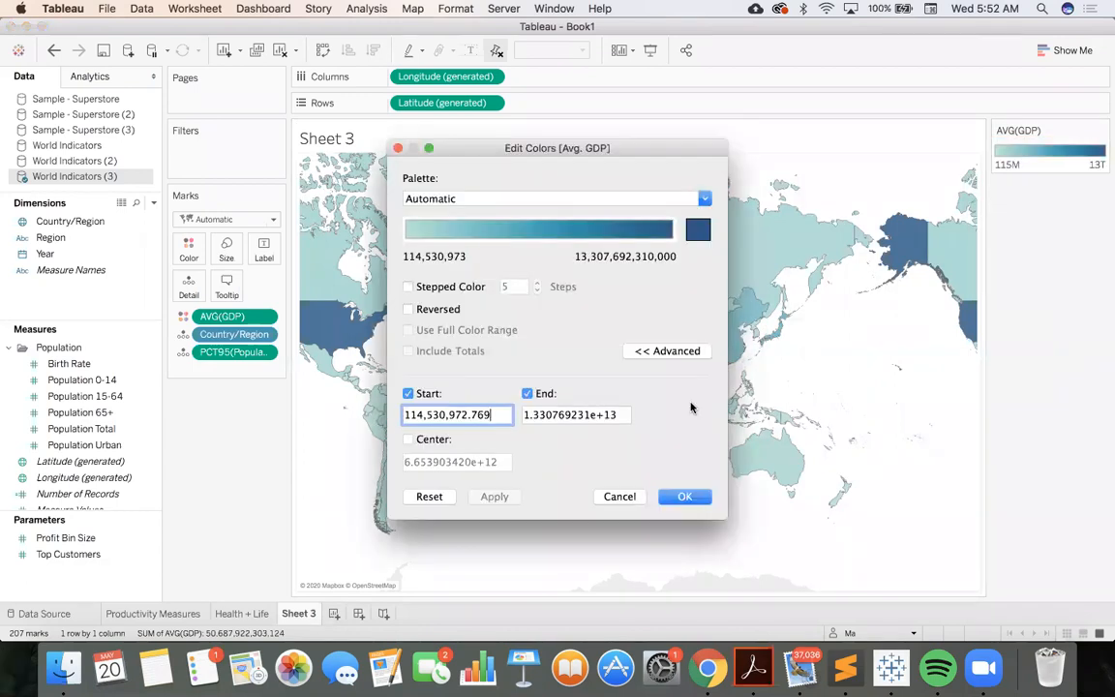
{"action": "left_click", "coordinate": [620, 415]}
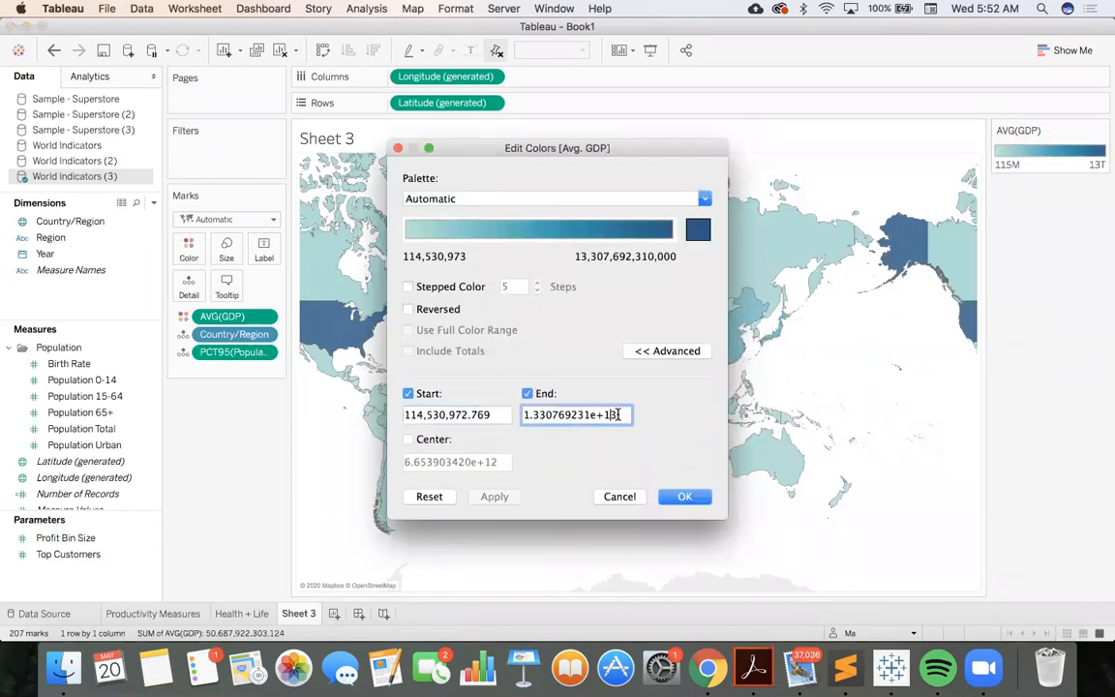
{"action": "key", "text": "BackSpace"}
{"action": "left_click", "coordinate": [678, 496]}
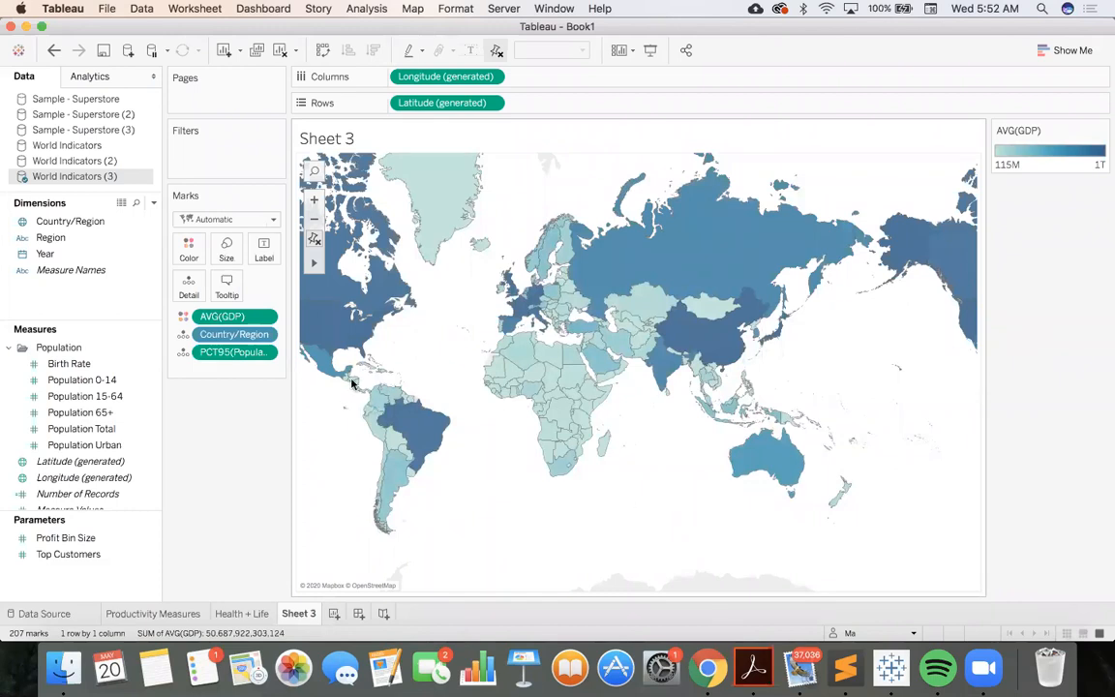
Examine the average GDP and urban population percentile of the United States, Brazil, Russia, China, Libya and Niger on the map
{"action": "mouse_move", "coordinate": [341, 345]}
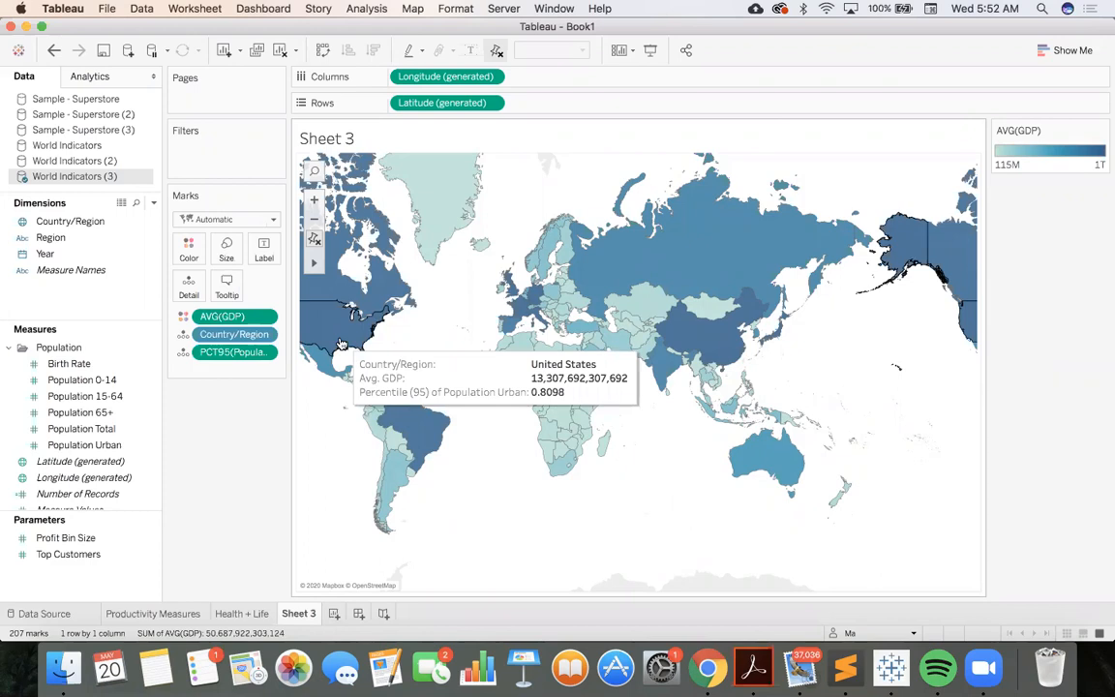
{"action": "mouse_move", "coordinate": [421, 414]}
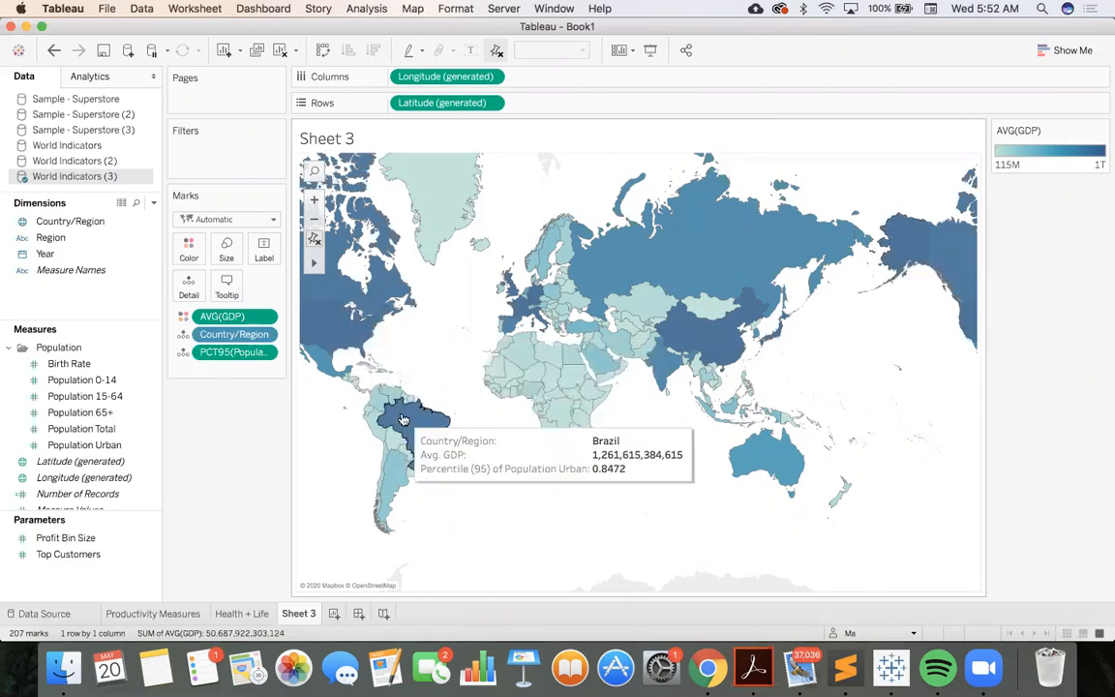
{"action": "mouse_move", "coordinate": [742, 256]}
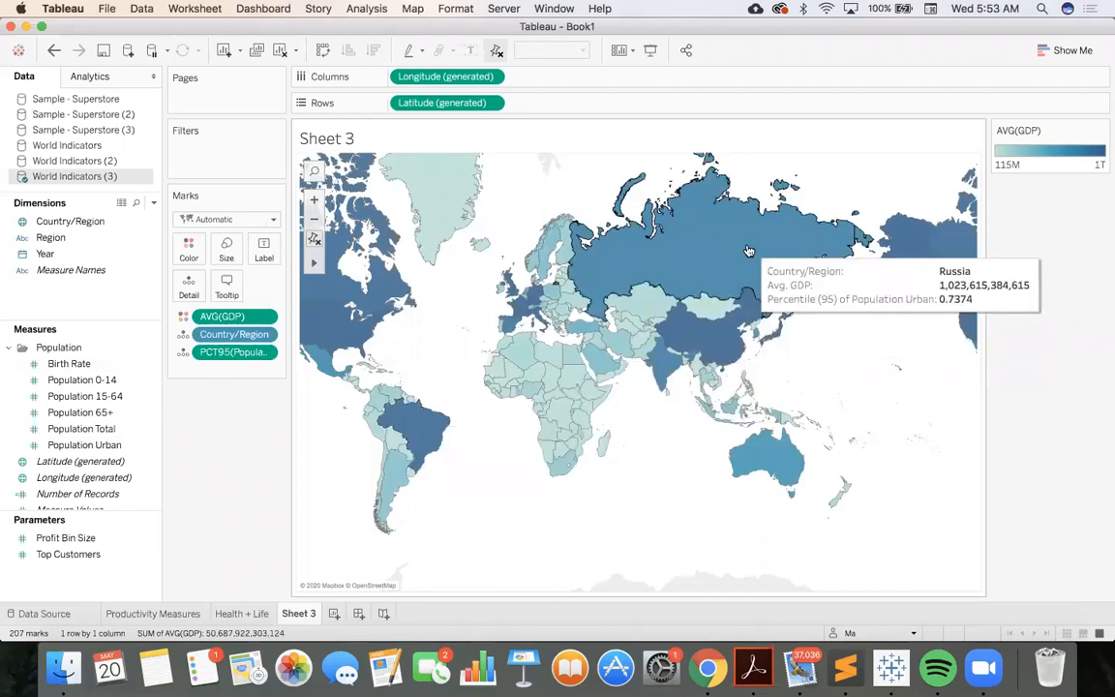
{"action": "mouse_move", "coordinate": [682, 336]}
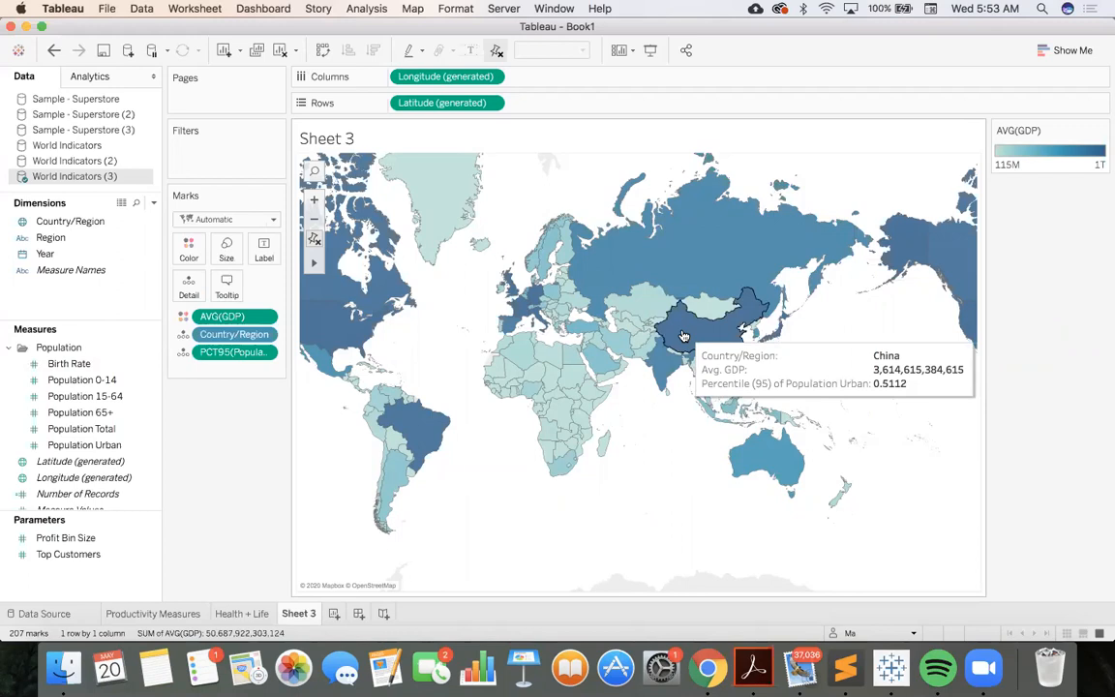
{"action": "mouse_move", "coordinate": [574, 352]}
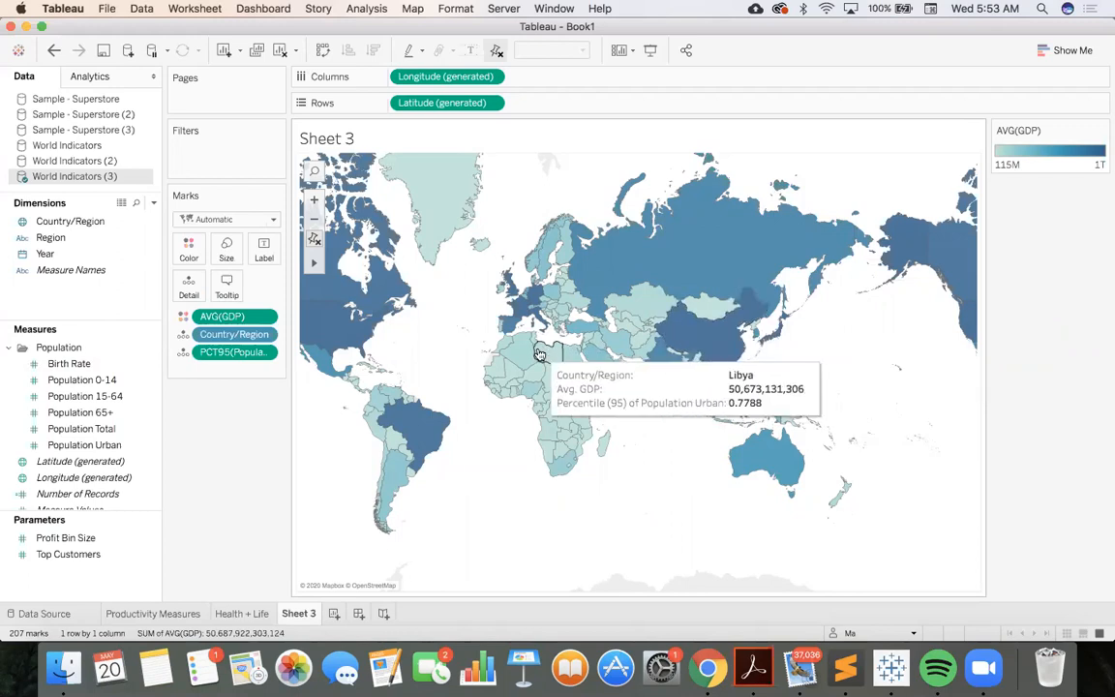
{"action": "mouse_move", "coordinate": [524, 355]}
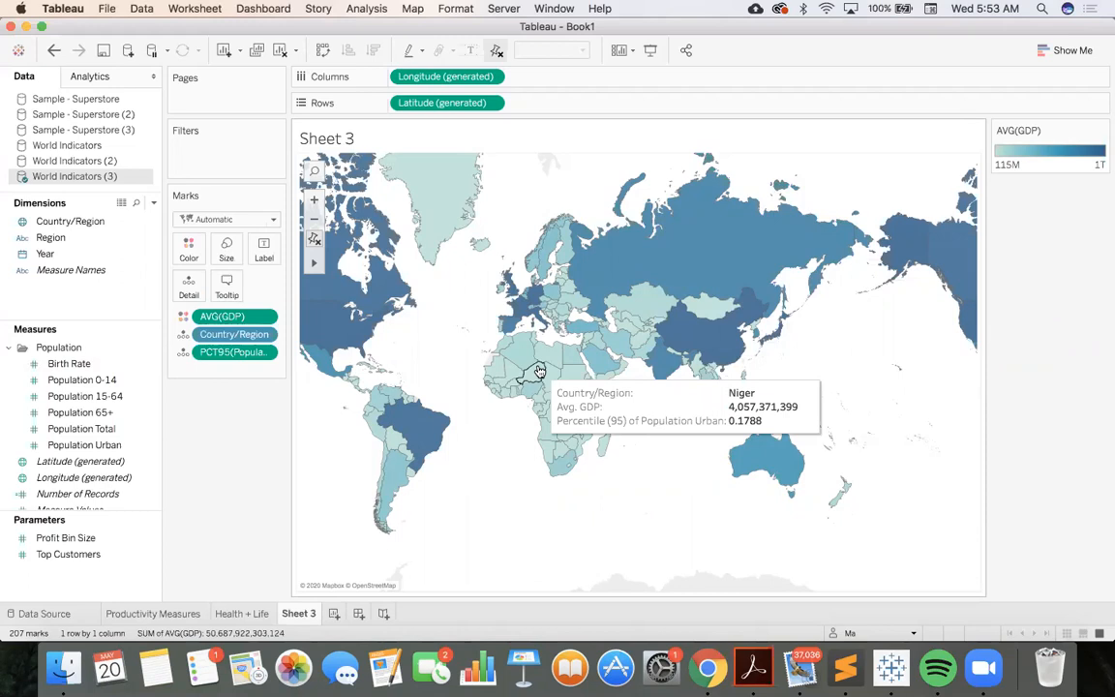
Add a Country/Region filter to the map and set it to use all values
{"action": "left_click_drag", "start_coordinate": [53, 220], "coordinate": [199, 145]}
{"action": "left_click_drag", "start_coordinate": [193, 150], "coordinate": [196, 148]}
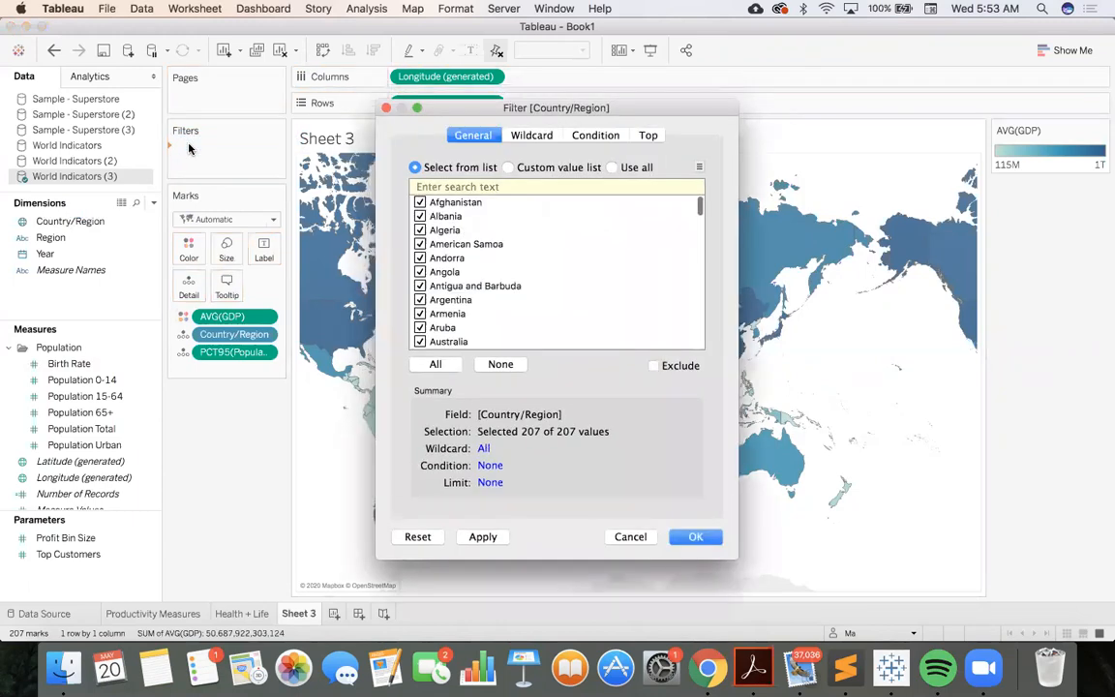
{"action": "left_click", "coordinate": [611, 169]}
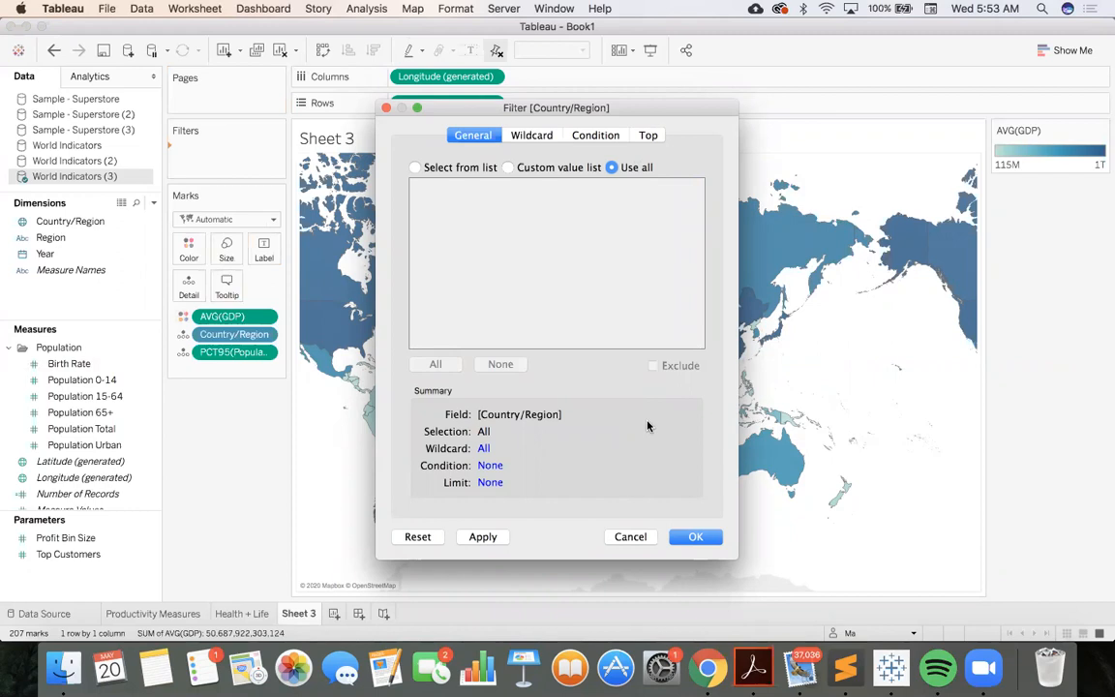
{"action": "left_click", "coordinate": [696, 537]}
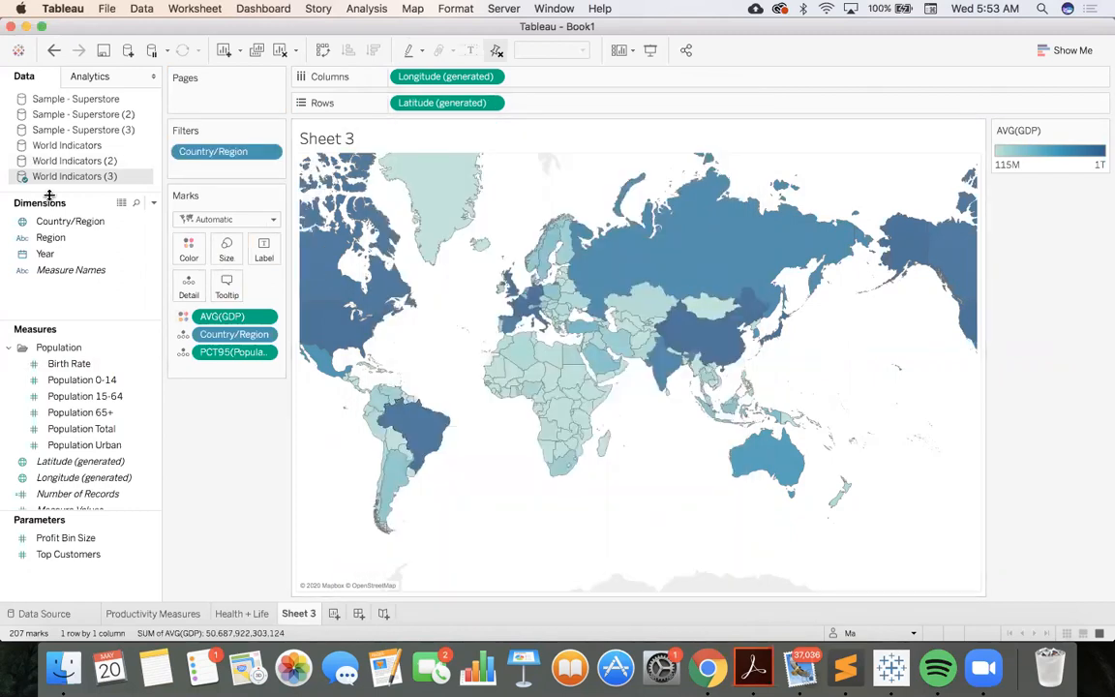
Filter the map on Year by years, selecting only 2004
{"action": "left_click_drag", "start_coordinate": [62, 253], "coordinate": [197, 173]}
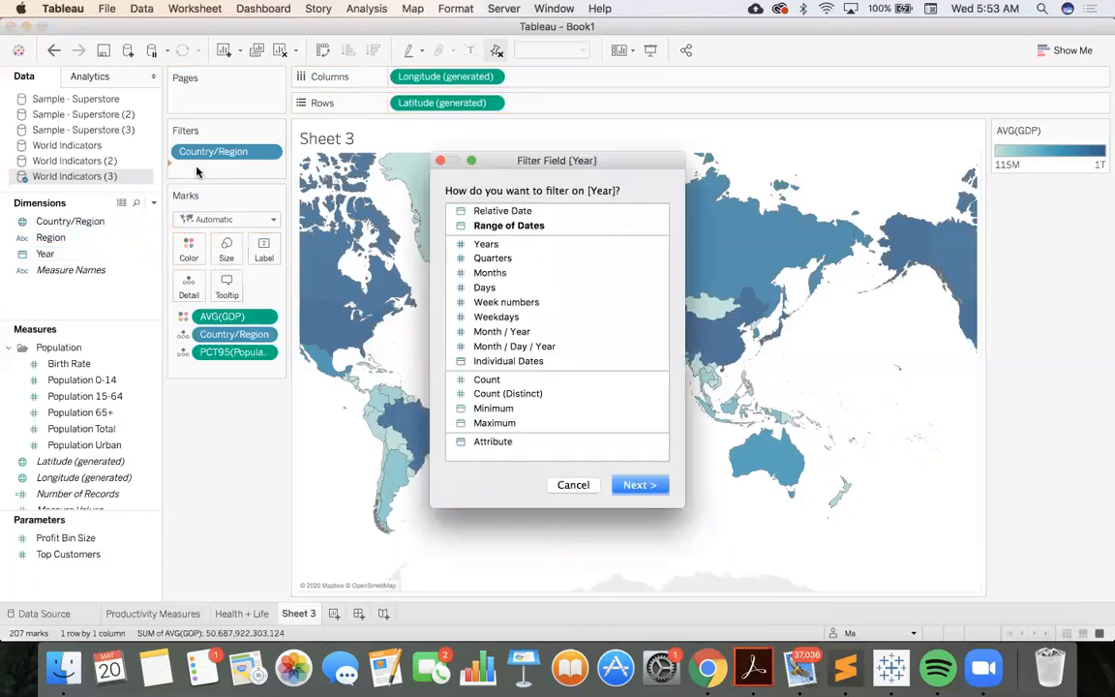
{"action": "left_click", "coordinate": [567, 243]}
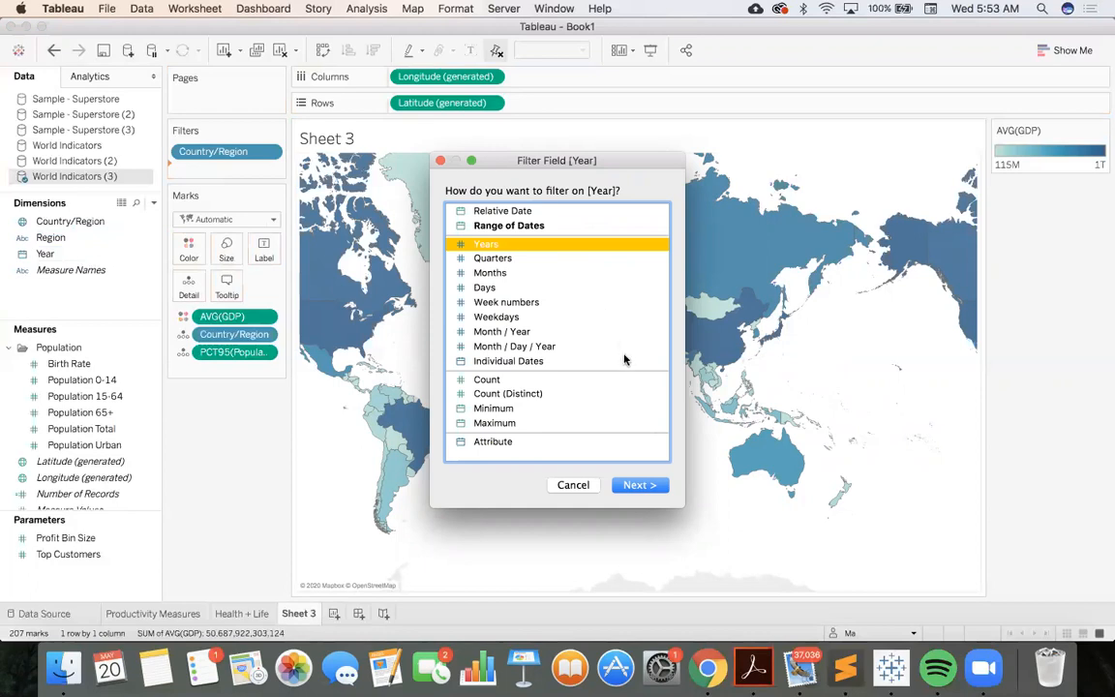
{"action": "left_click", "coordinate": [639, 485]}
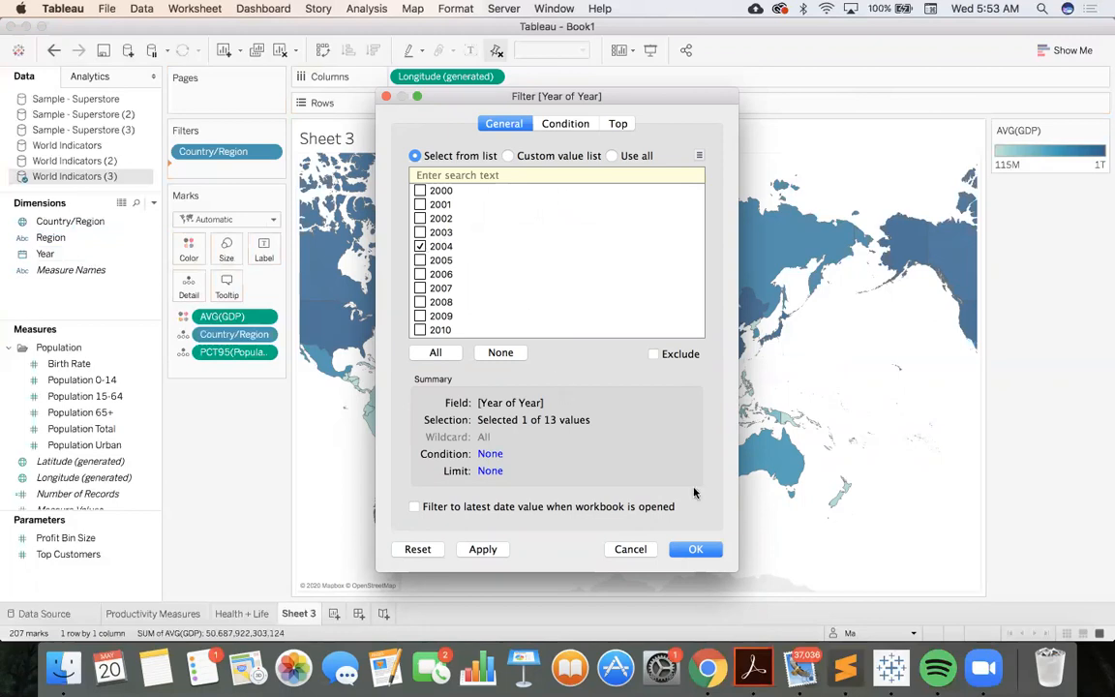
{"action": "left_click", "coordinate": [695, 549]}
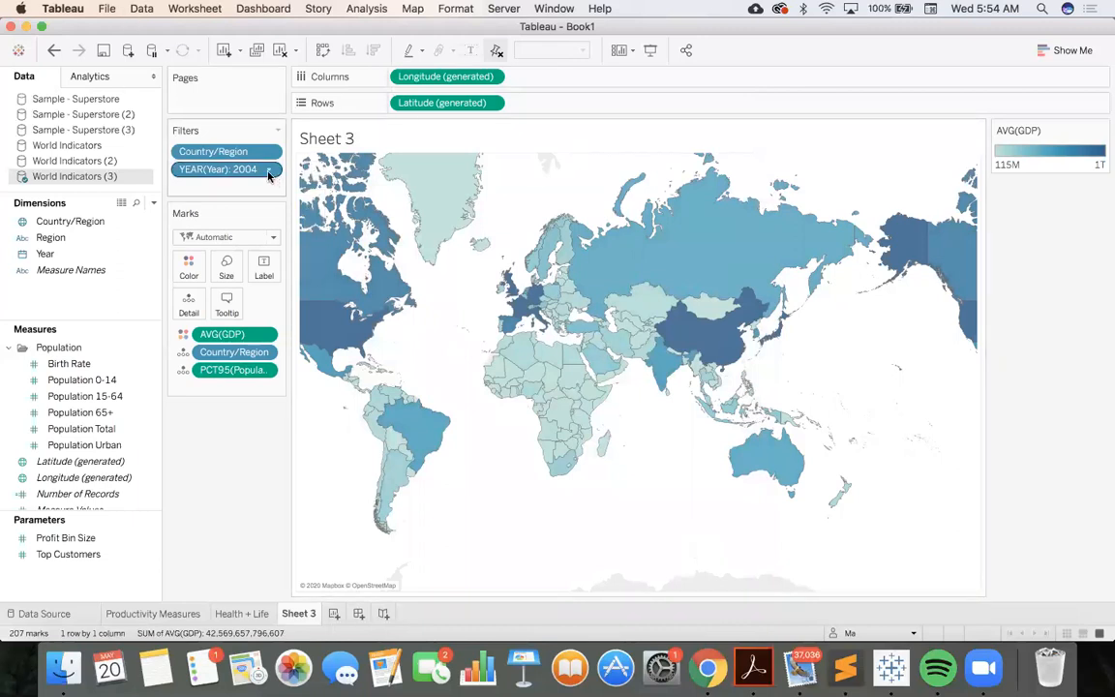
{"action": "mouse_move", "coordinate": [332, 305]}
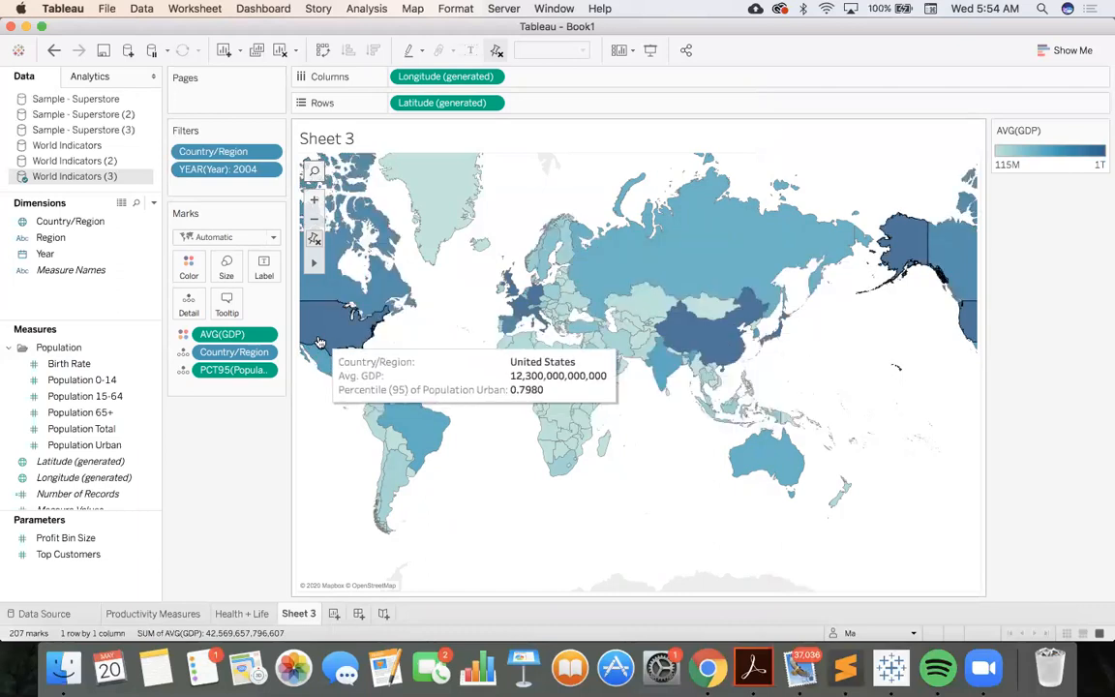
{"action": "left_click", "coordinate": [269, 170]}
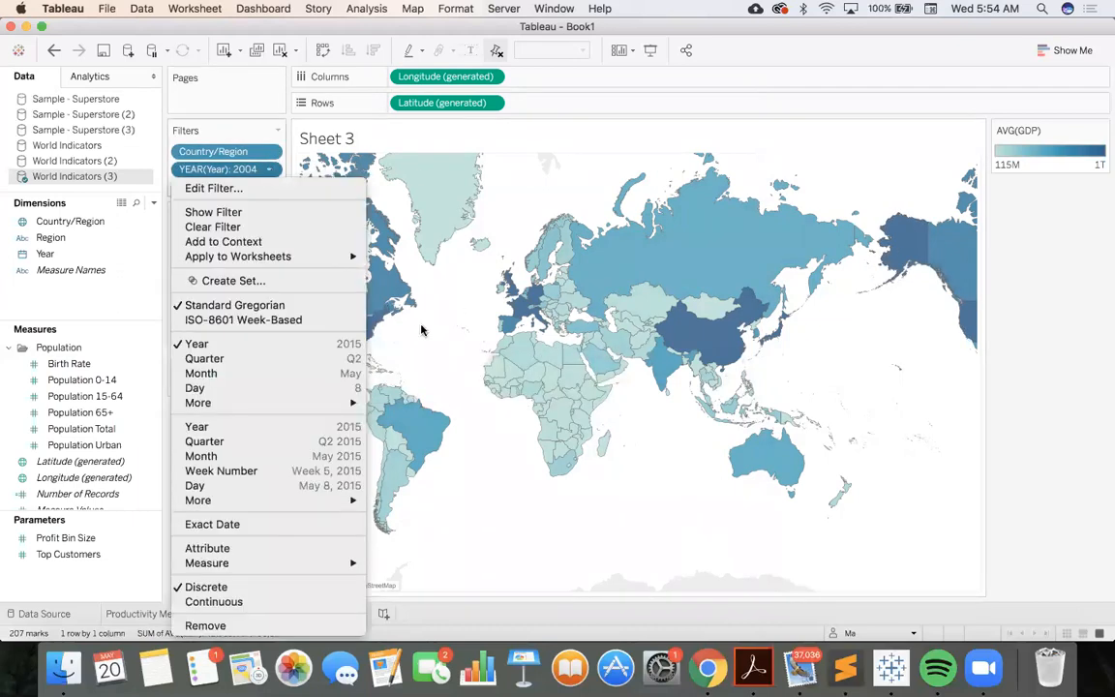
{"action": "left_click", "coordinate": [377, 300]}
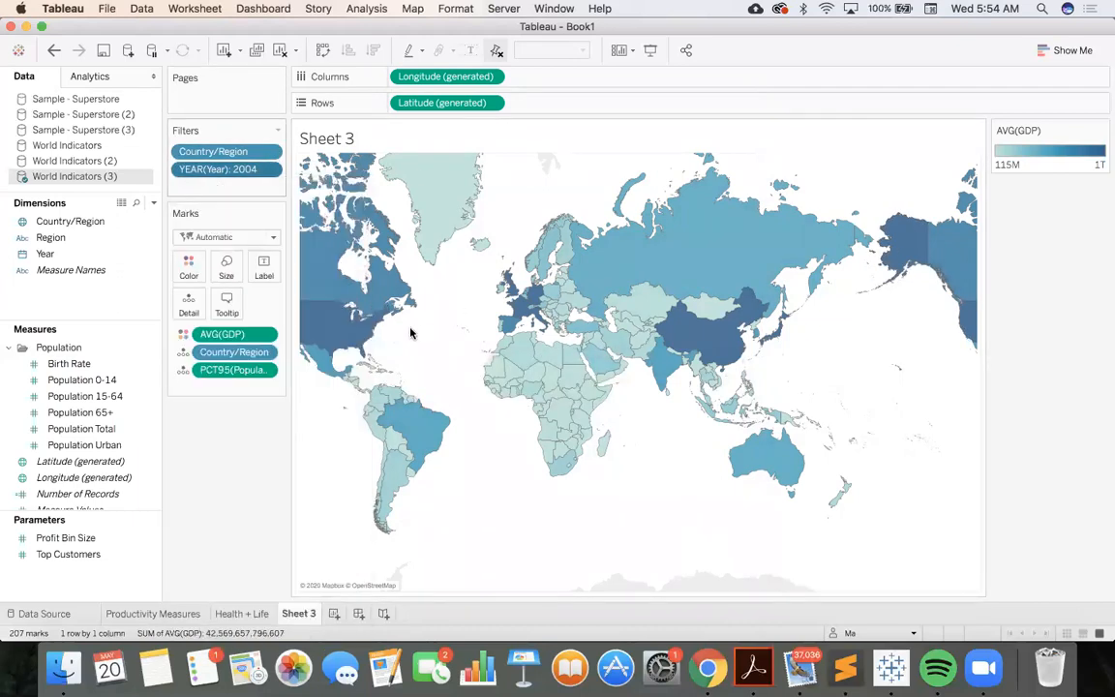
Change the Year filter so that only 2012 is selected
{"action": "left_click", "coordinate": [271, 170]}
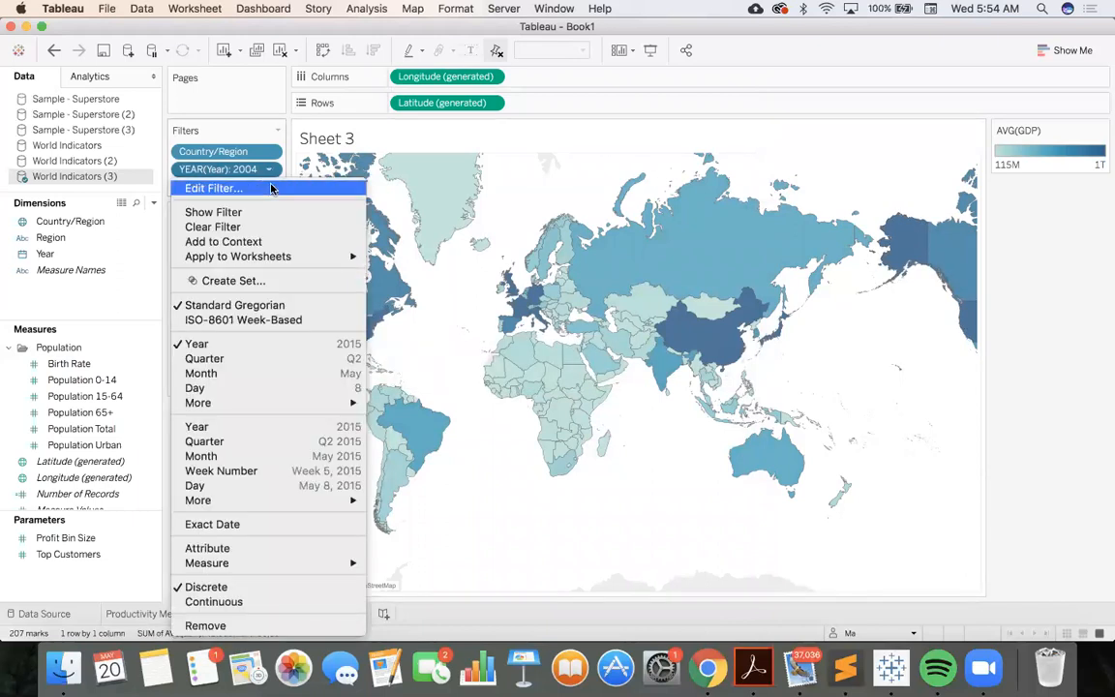
{"action": "left_click", "coordinate": [271, 188]}
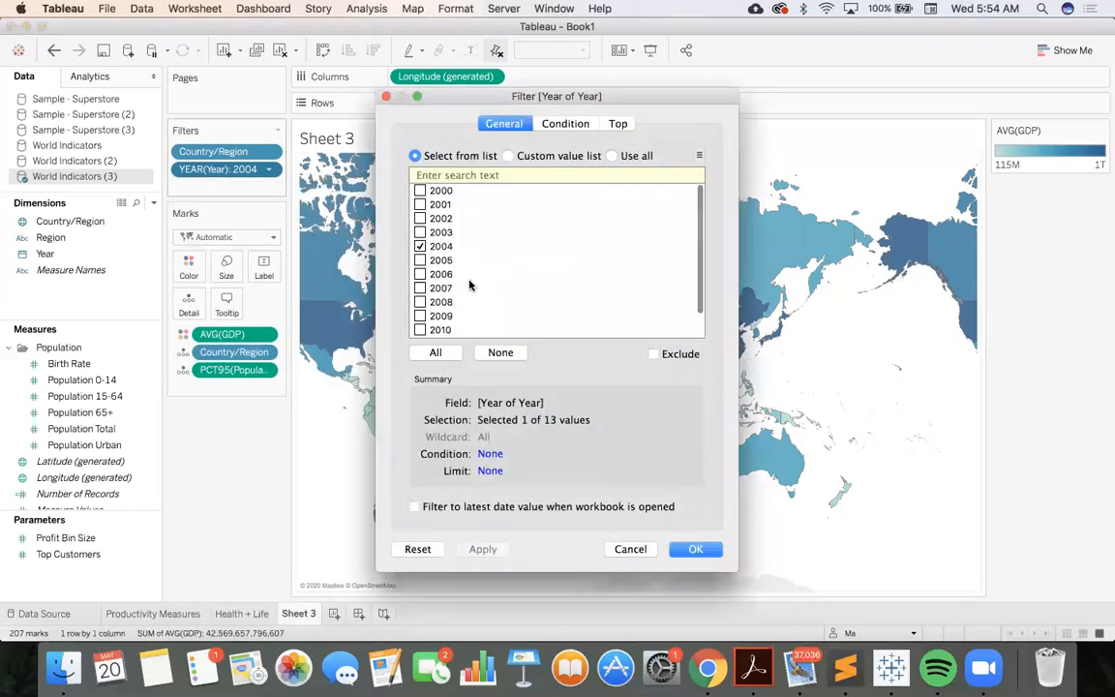
{"action": "left_click", "coordinate": [419, 247]}
{"action": "scroll", "coordinate": [422, 274], "scroll_direction": "down", "scroll_amount": 2}
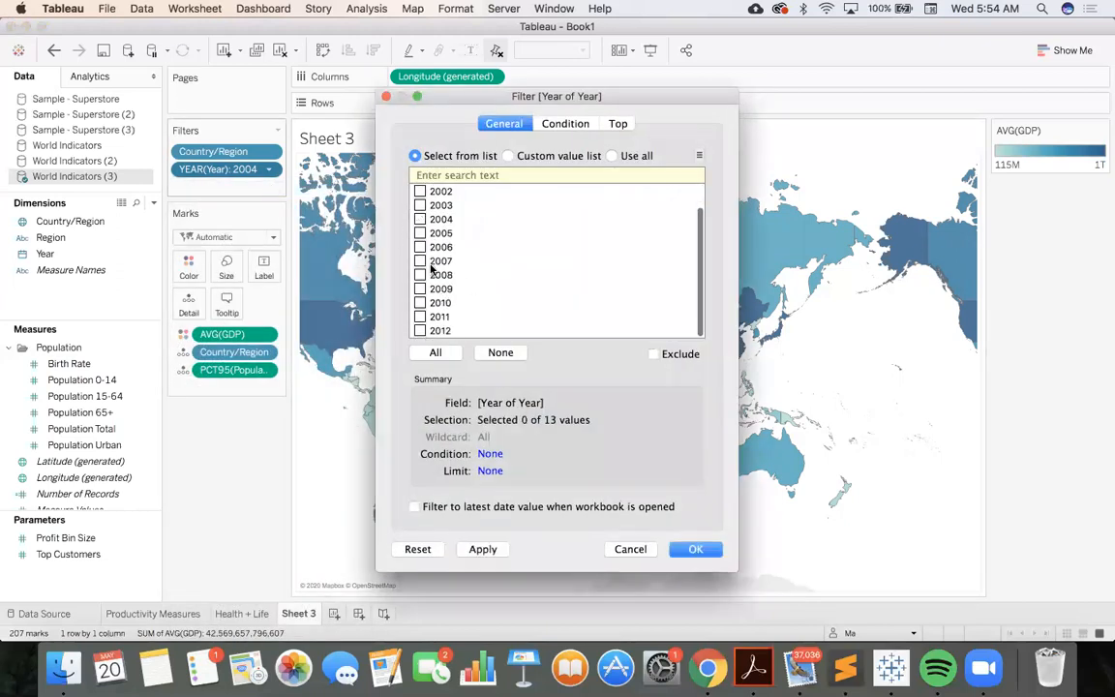
{"action": "left_click", "coordinate": [420, 331]}
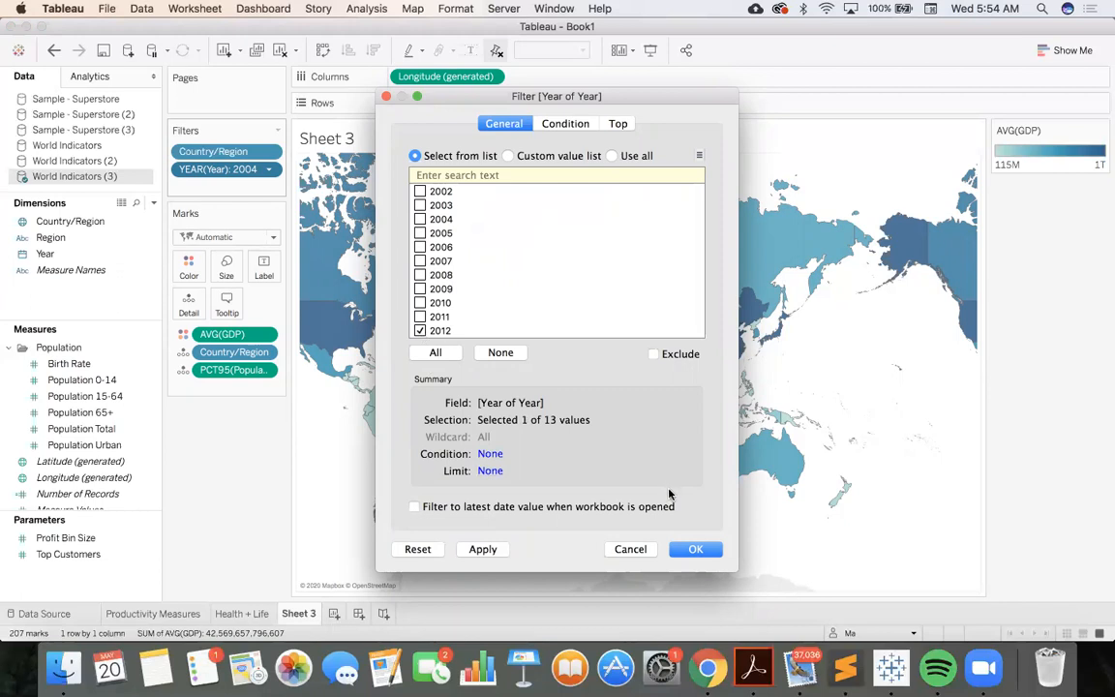
{"action": "left_click", "coordinate": [695, 549]}
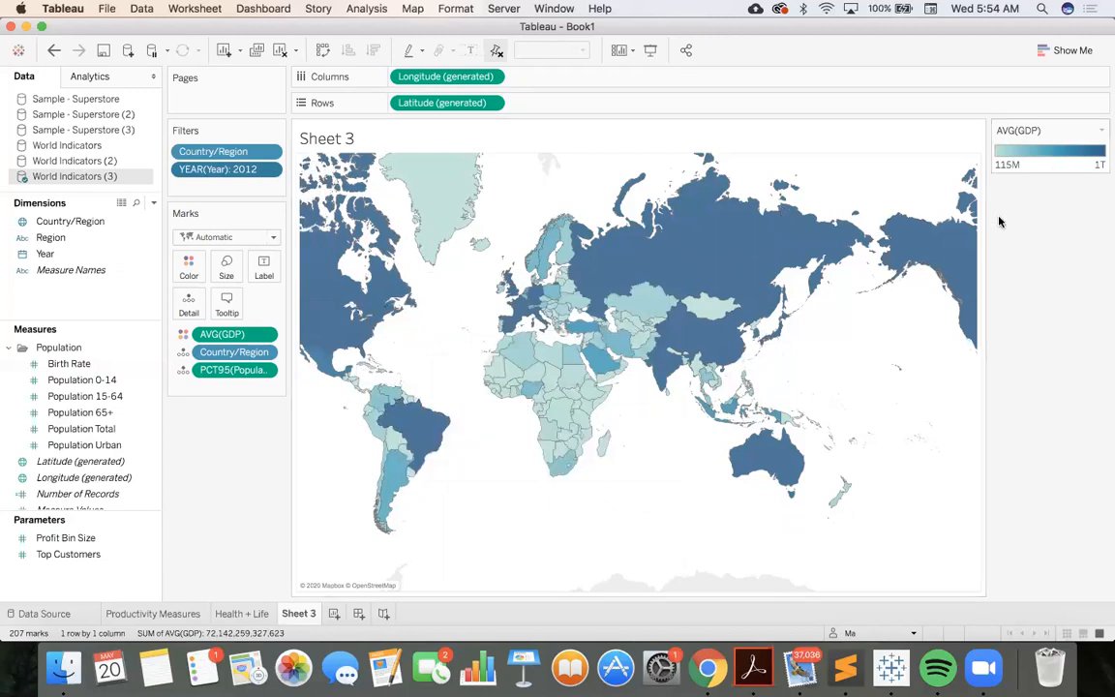
Set the Year filter to use all values
{"action": "left_click", "coordinate": [268, 170]}
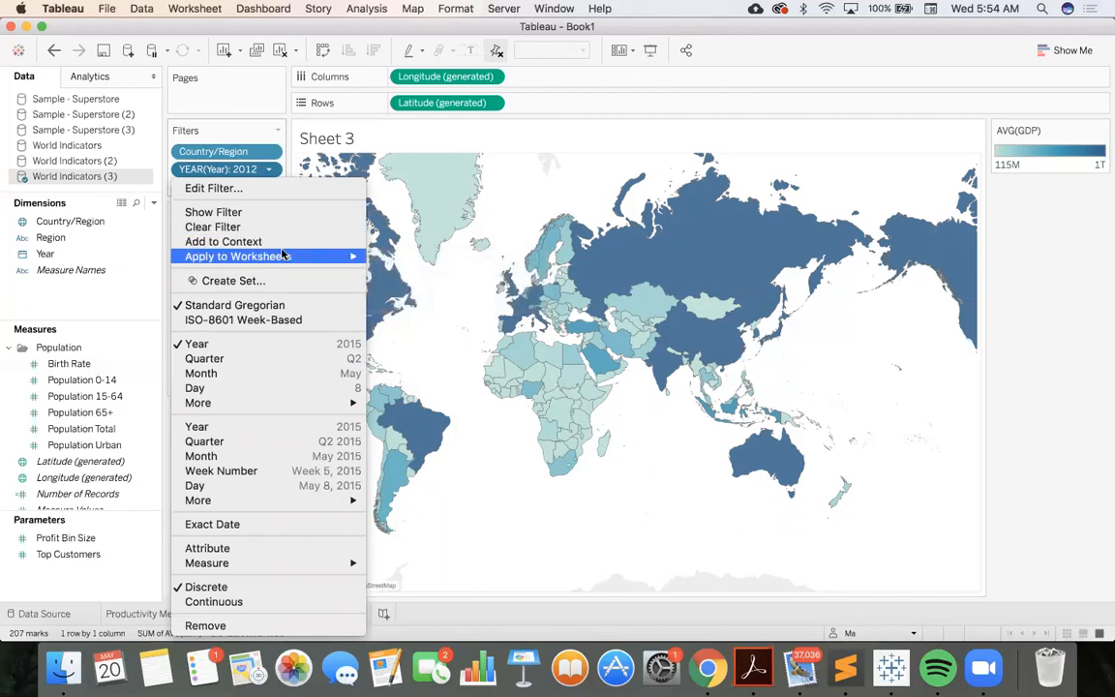
{"action": "mouse_move", "coordinate": [283, 256]}
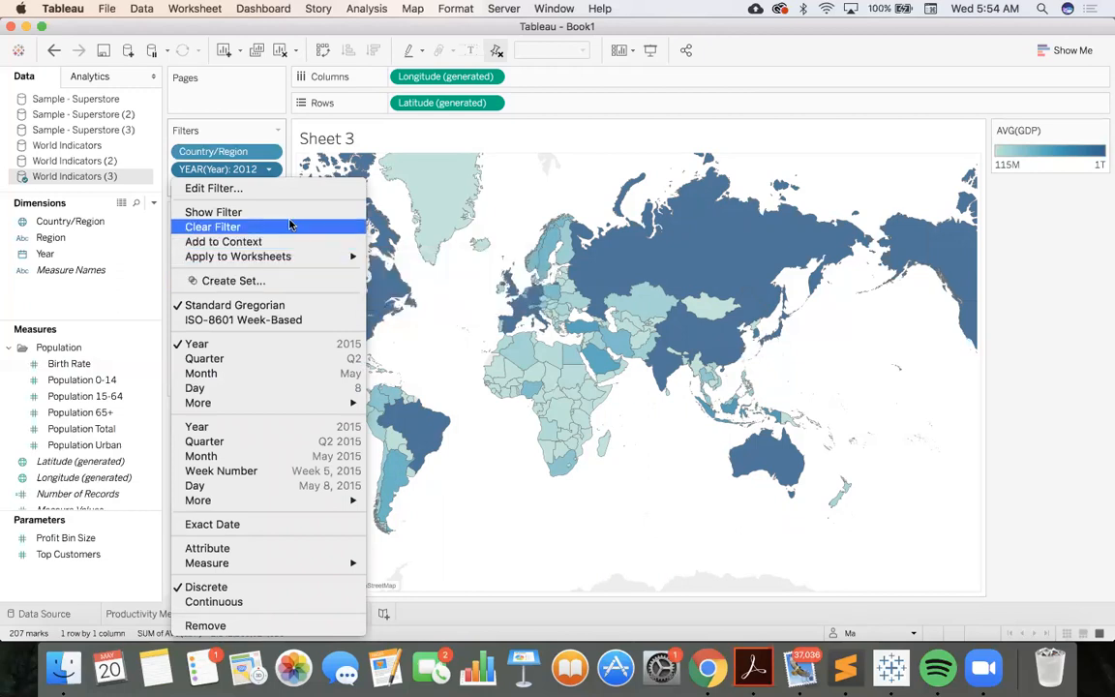
{"action": "left_click", "coordinate": [263, 187]}
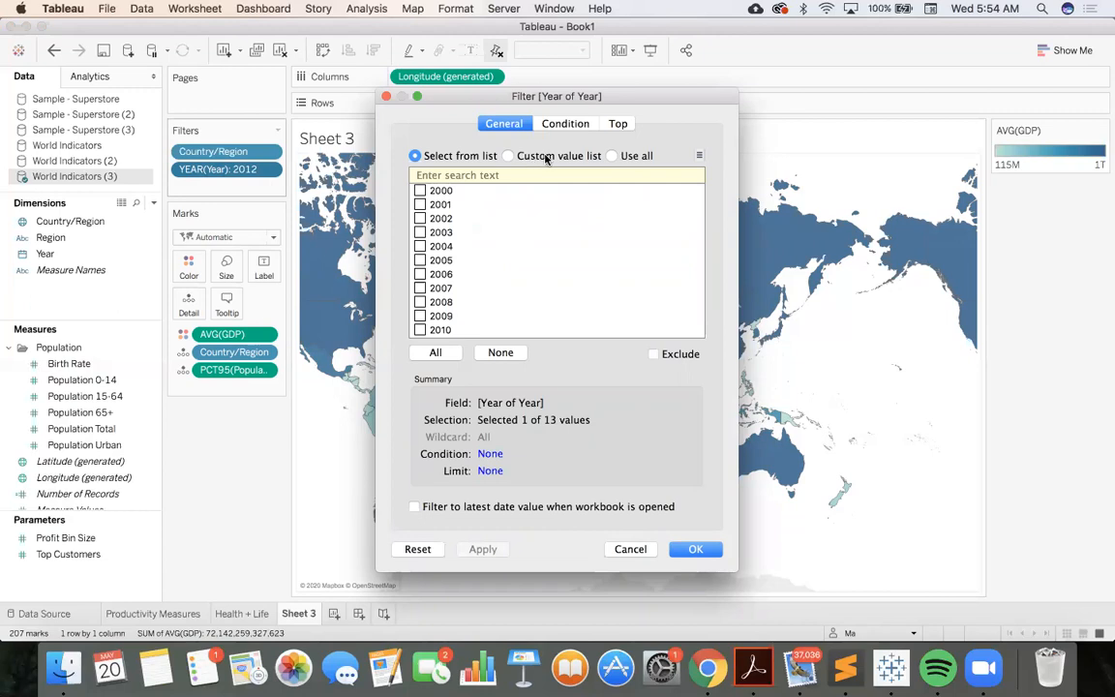
{"action": "left_click", "coordinate": [609, 156]}
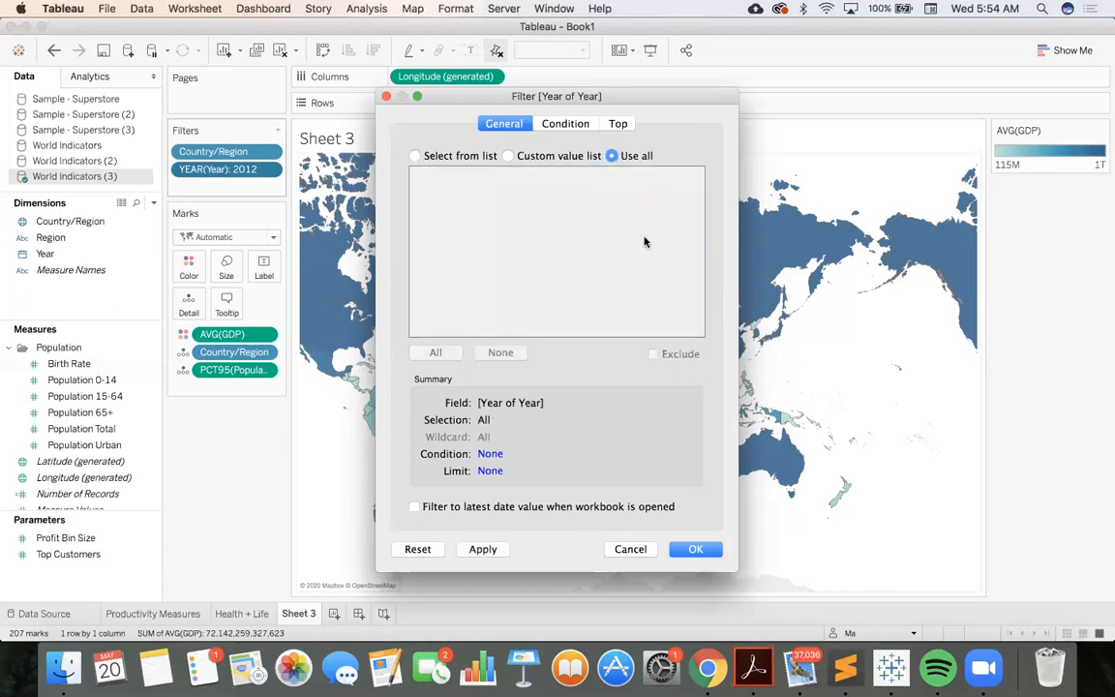
{"action": "left_click", "coordinate": [698, 550]}
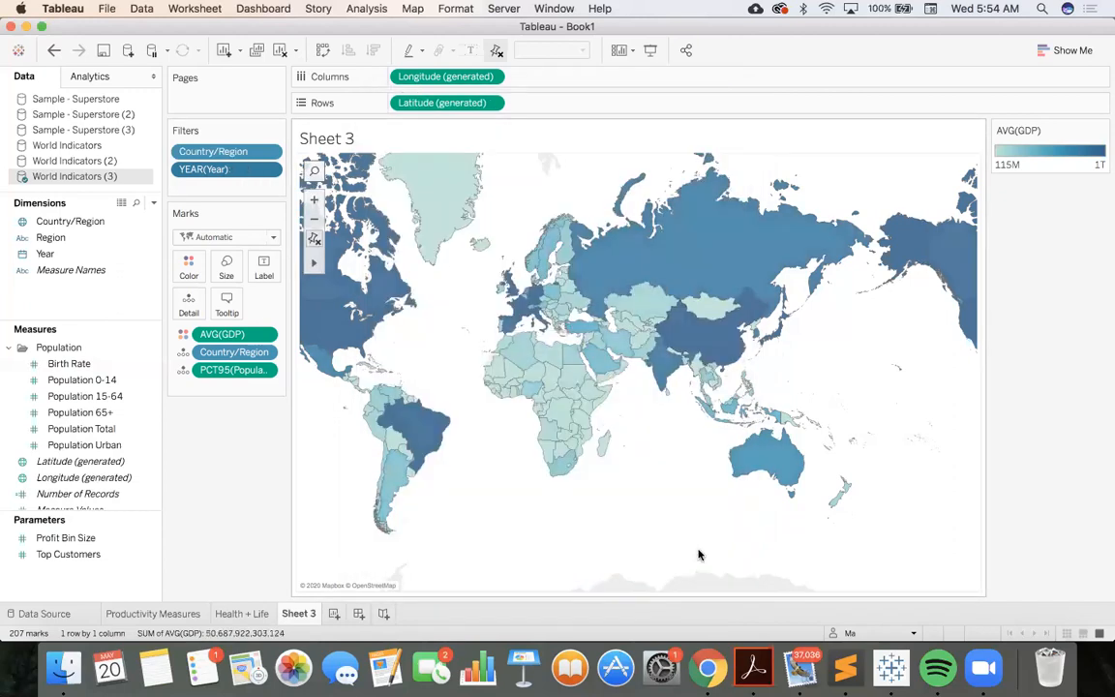
Replace the map's title with "GDP * Urban Pop"
{"action": "double_click", "coordinate": [348, 139]}
{"action": "left_click_drag", "start_coordinate": [501, 244], "coordinate": [370, 231]}
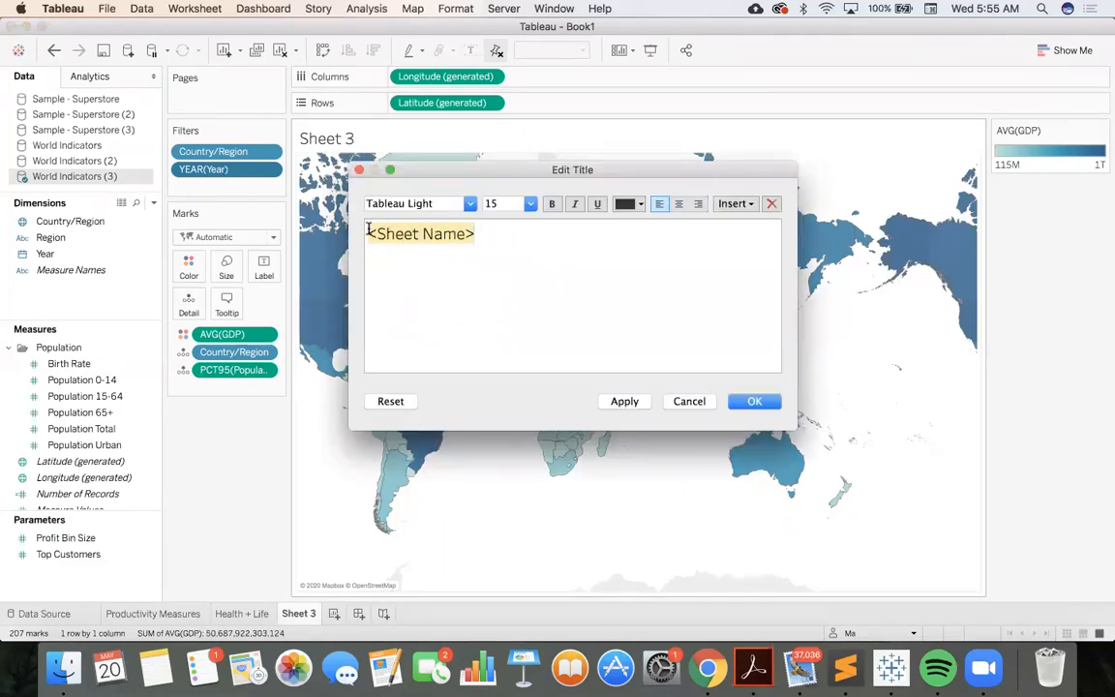
{"action": "left_click", "coordinate": [475, 233]}
{"action": "left_click_drag", "start_coordinate": [472, 234], "coordinate": [368, 234]}
{"action": "key", "text": "BackSpace"}
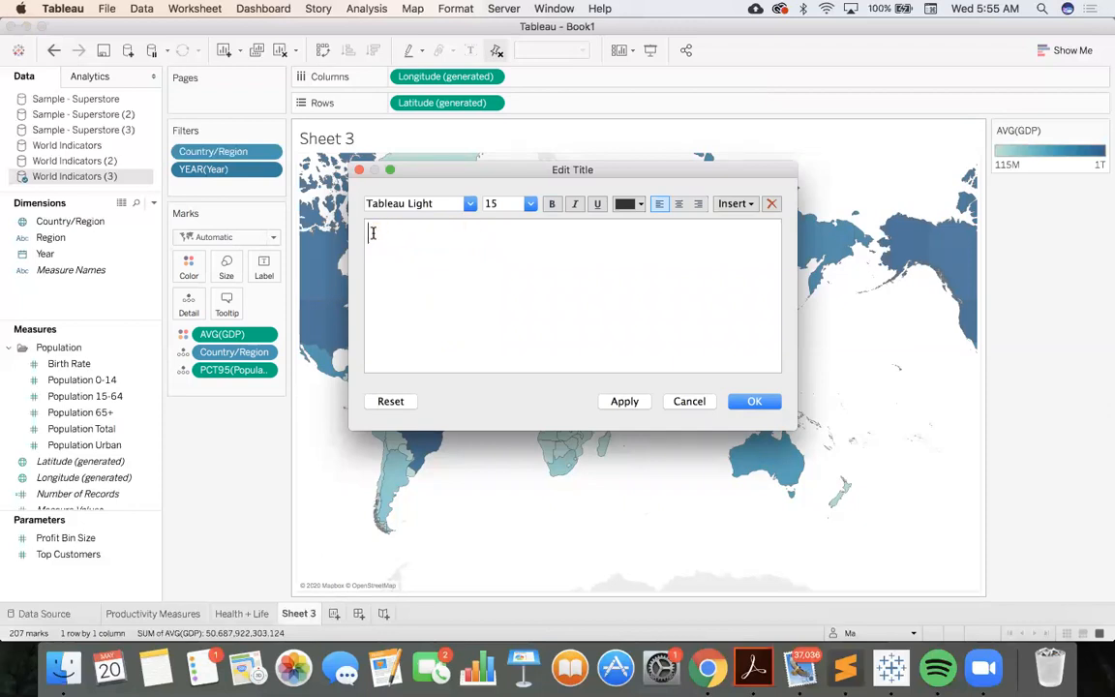
{"action": "type", "text": "GDP * Urban Pop"}
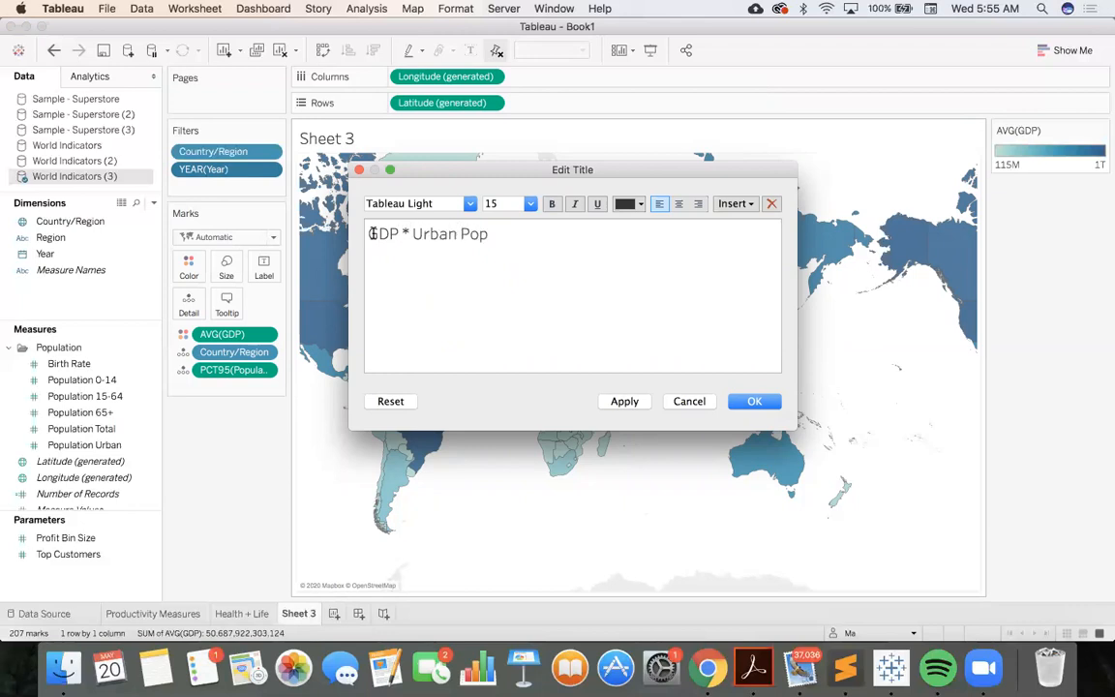
{"action": "left_click", "coordinate": [754, 400]}
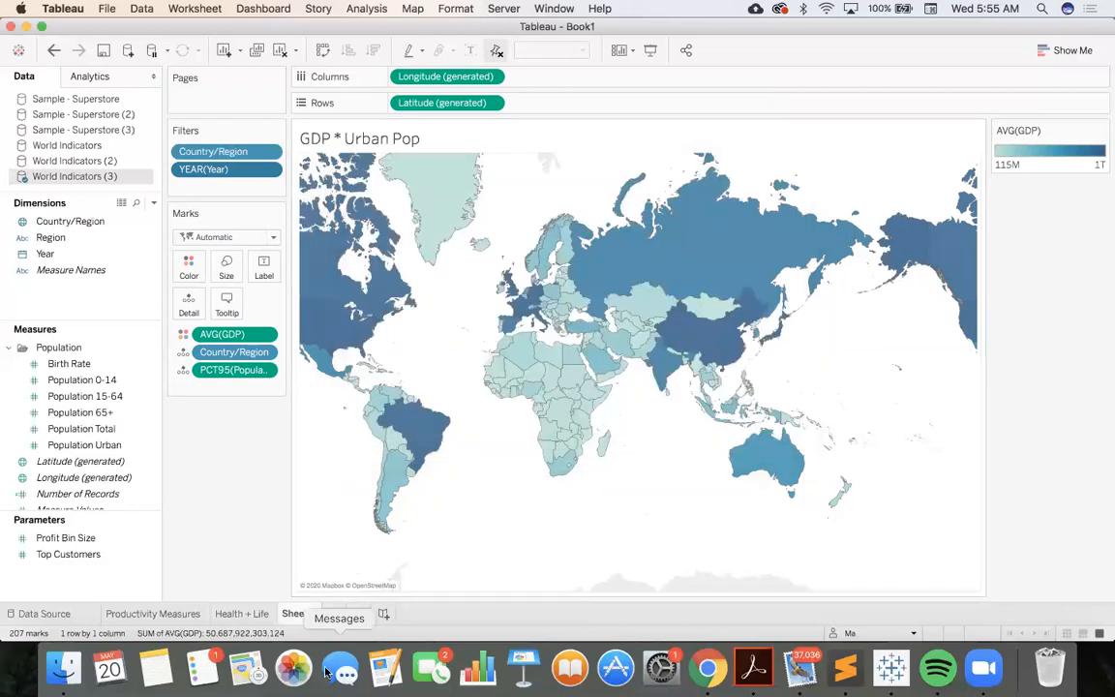
Rename the Sheet 3 worksheet as "GDP * Urban Pop"
{"action": "double_click", "coordinate": [296, 614]}
{"action": "type", "text": "GDP * Ur"}
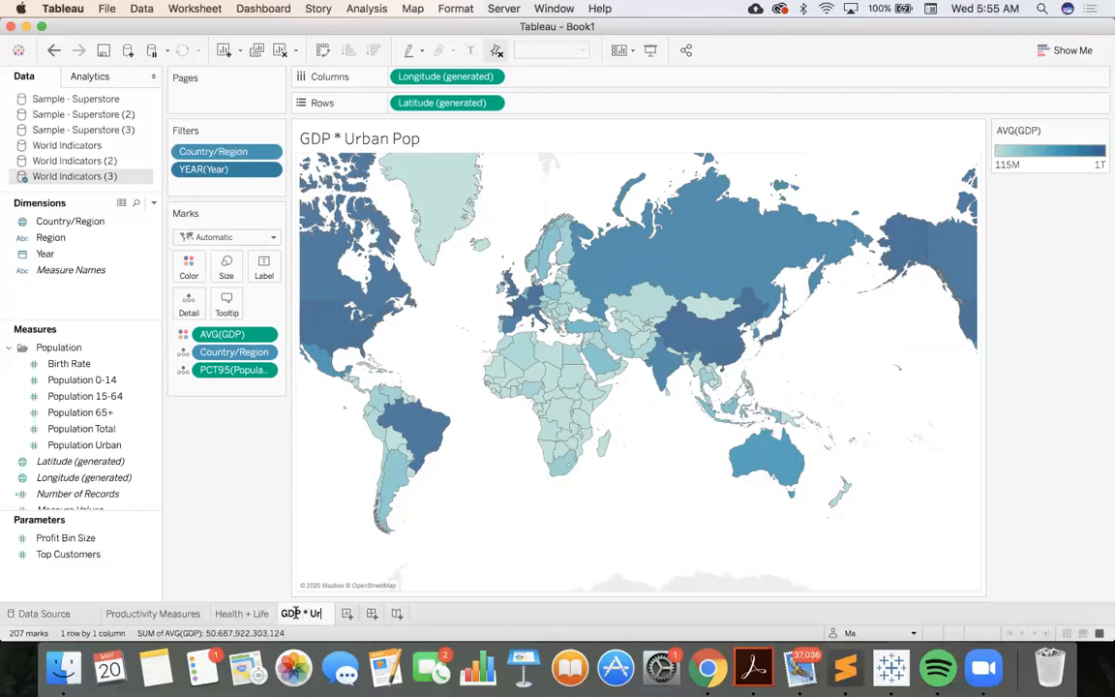
{"action": "type", "text": "ban Pop"}
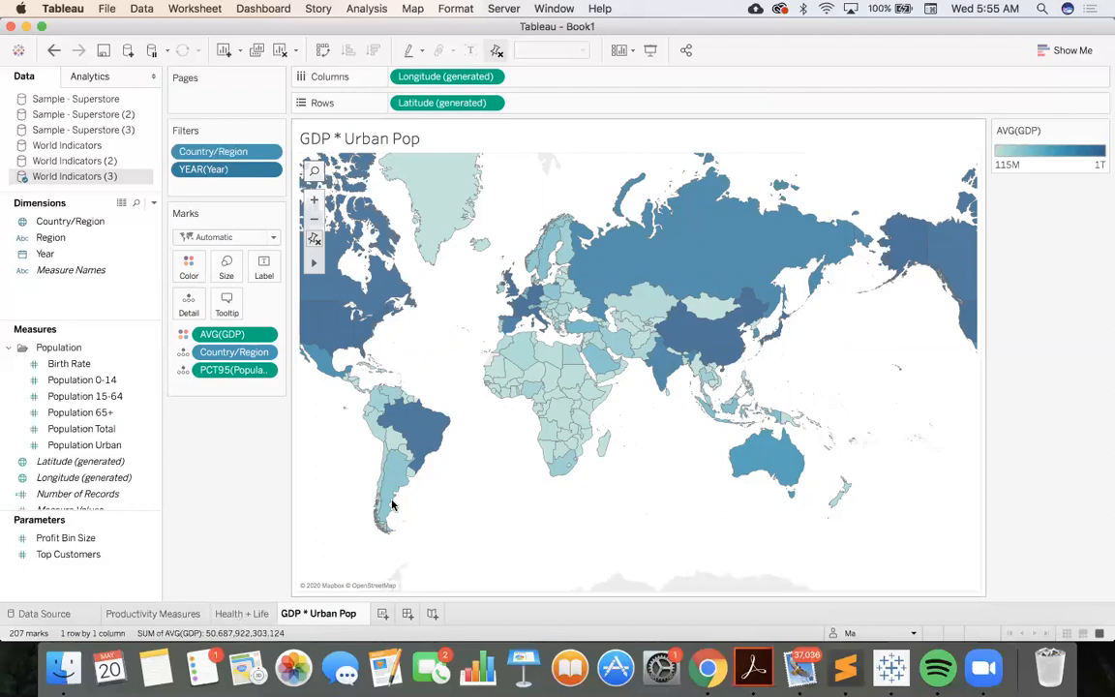
{"action": "key", "text": "Return"}
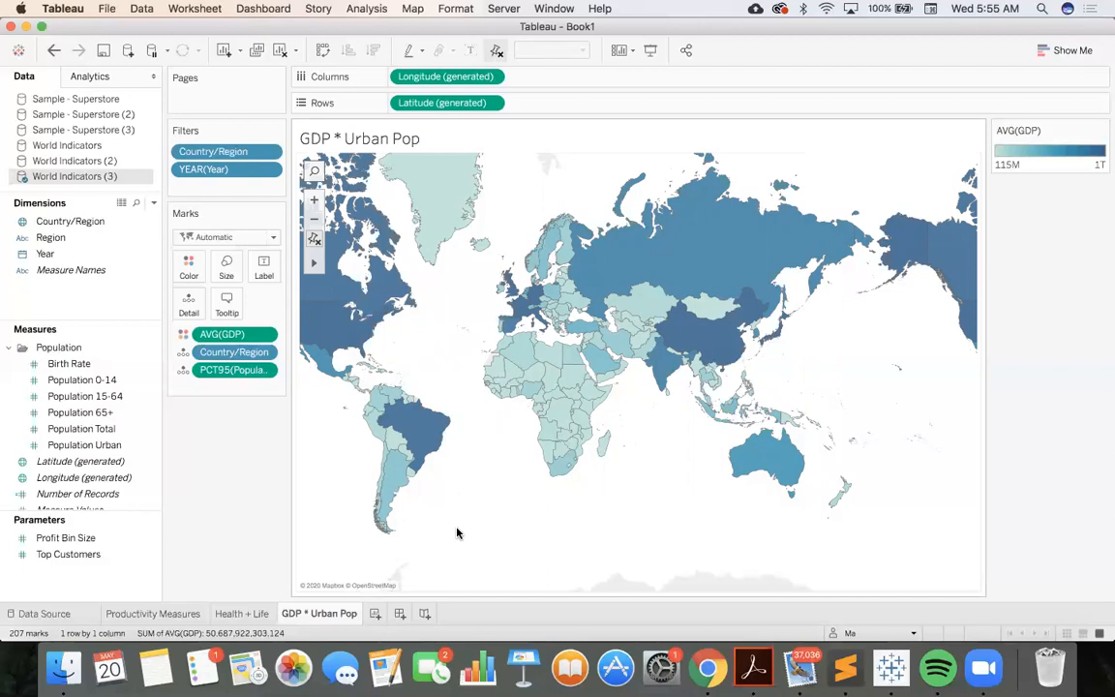
Create a new dashboard in the workbook
{"action": "left_click", "coordinate": [399, 614]}
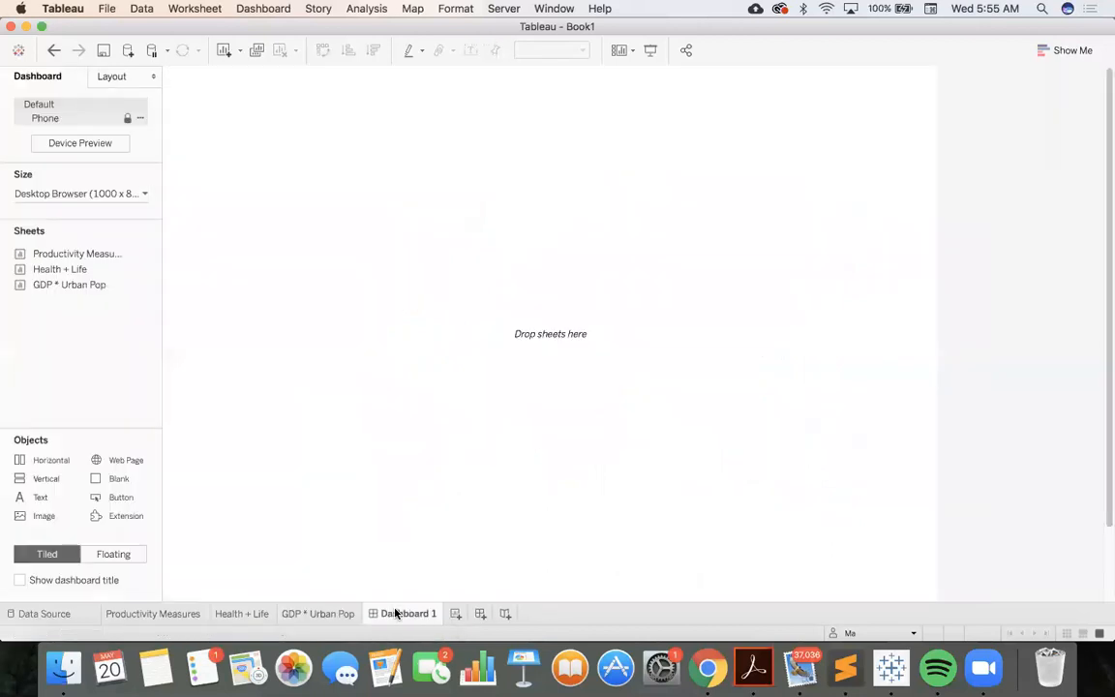
{"action": "mouse_move", "coordinate": [34, 256]}
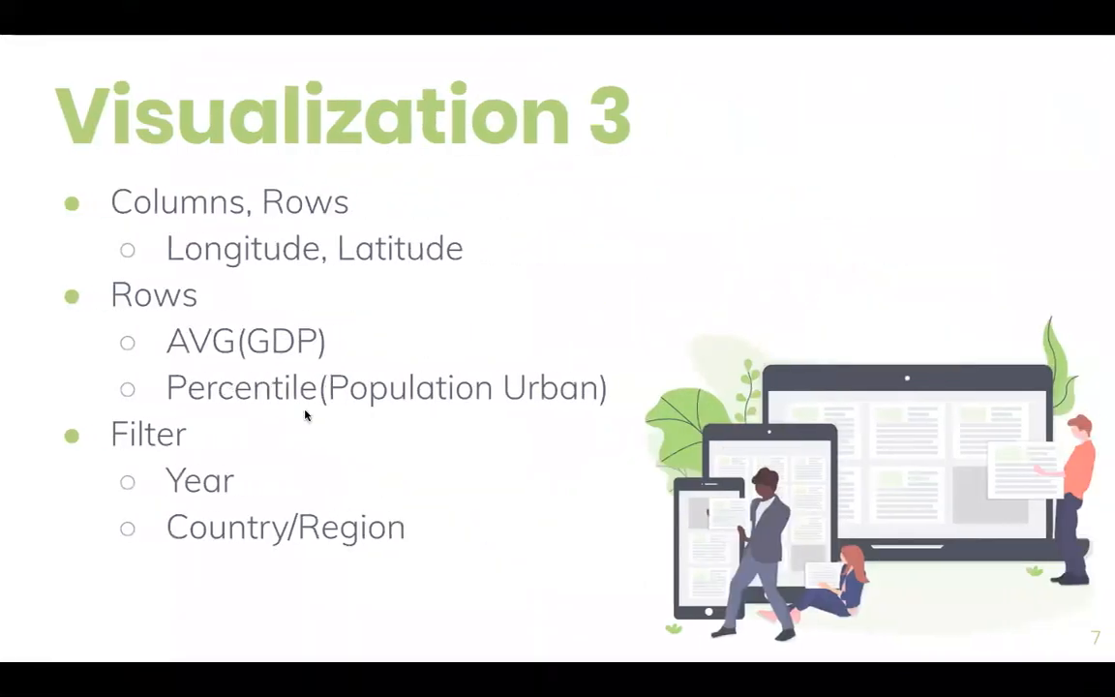
{"action": "left_click", "coordinate": [384, 568]}
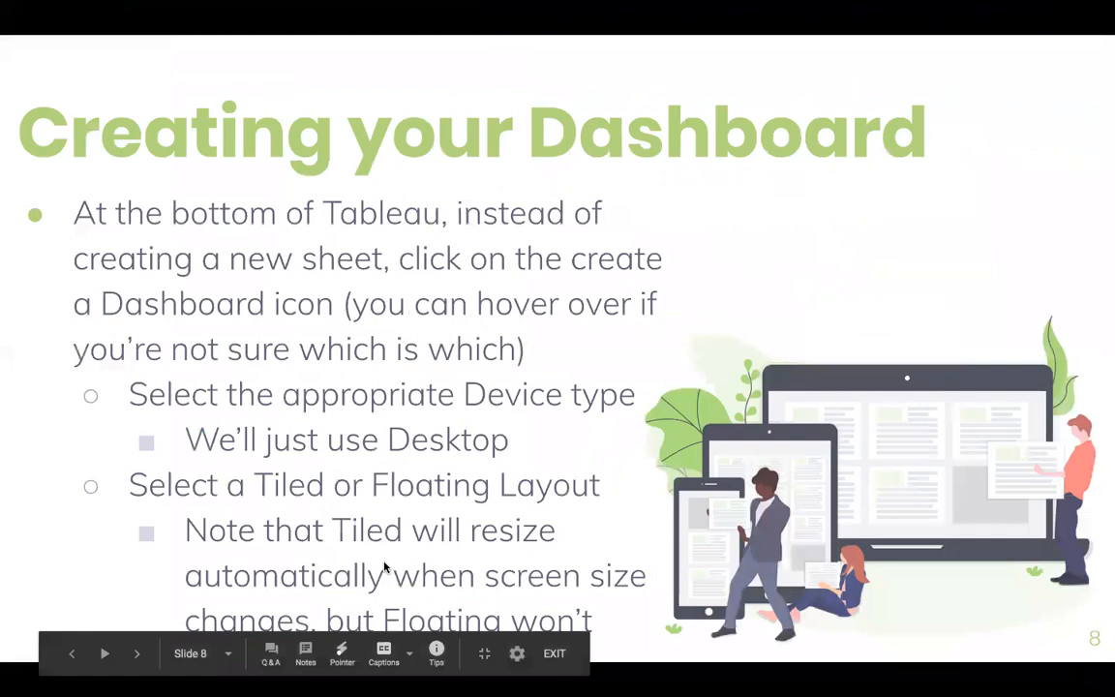
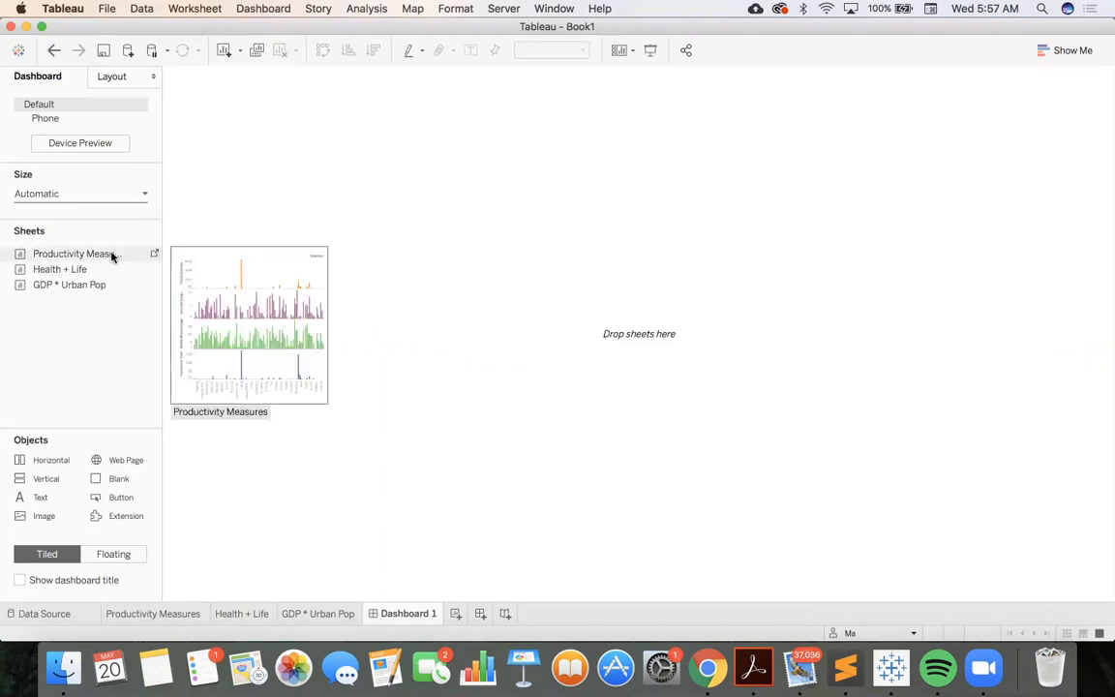
Try a tiled layout with Productivity Measures and the GDP * Urban Pop map side by side, and undo both placements
{"action": "left_click_drag", "start_coordinate": [113, 255], "coordinate": [218, 248]}
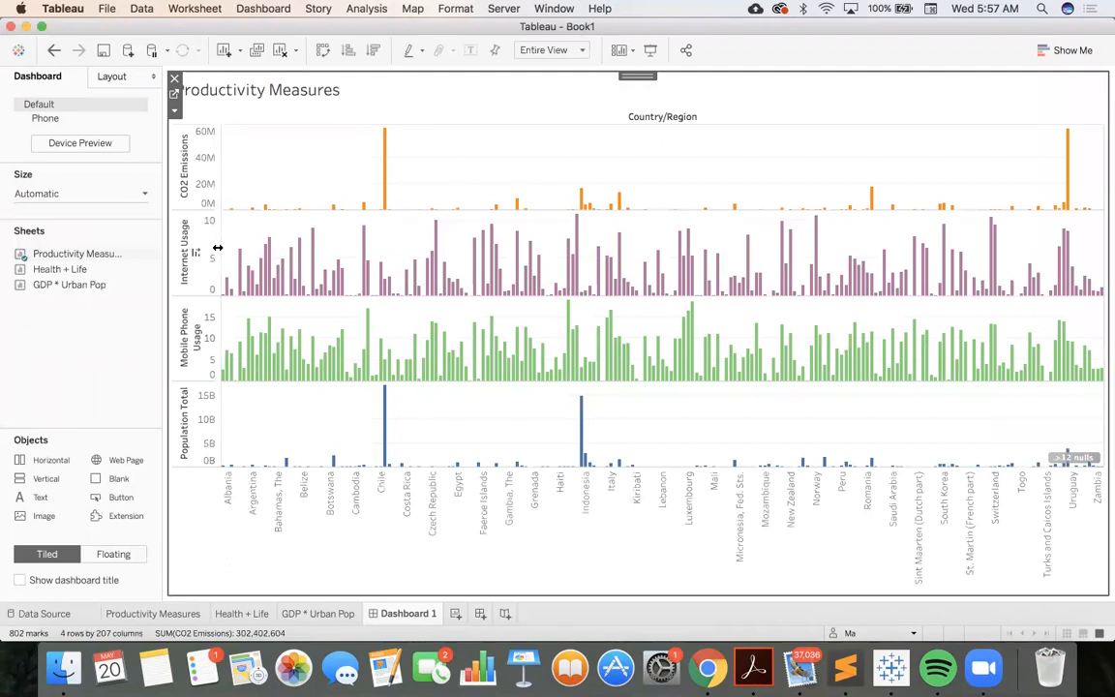
{"action": "mouse_move", "coordinate": [251, 264]}
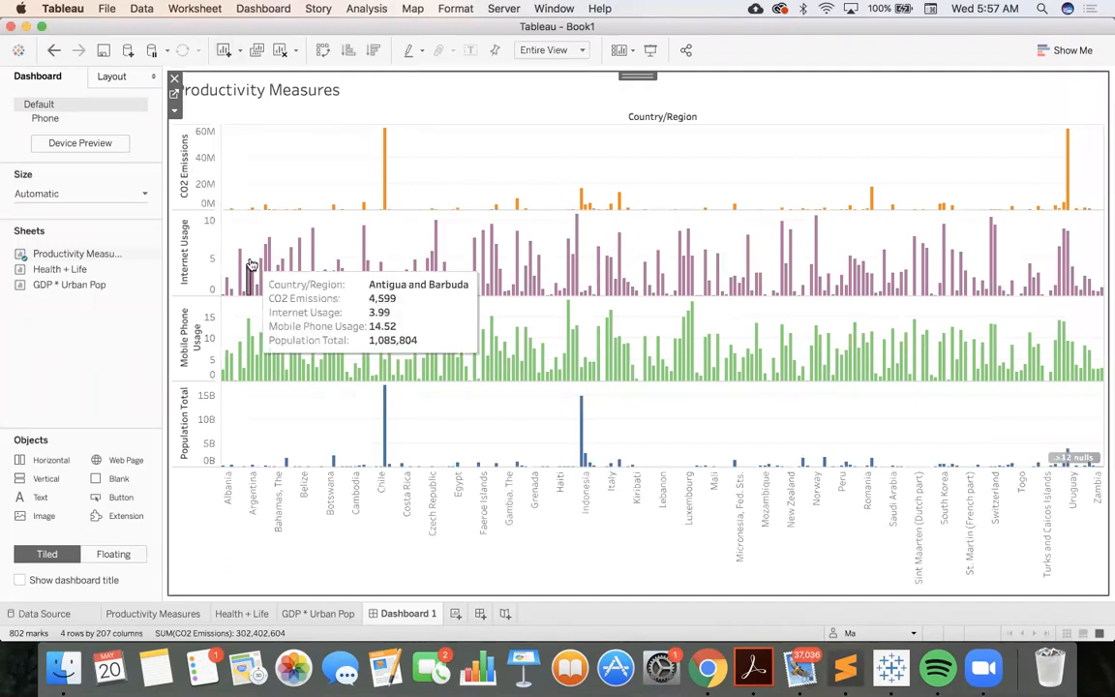
{"action": "mouse_move", "coordinate": [30, 271]}
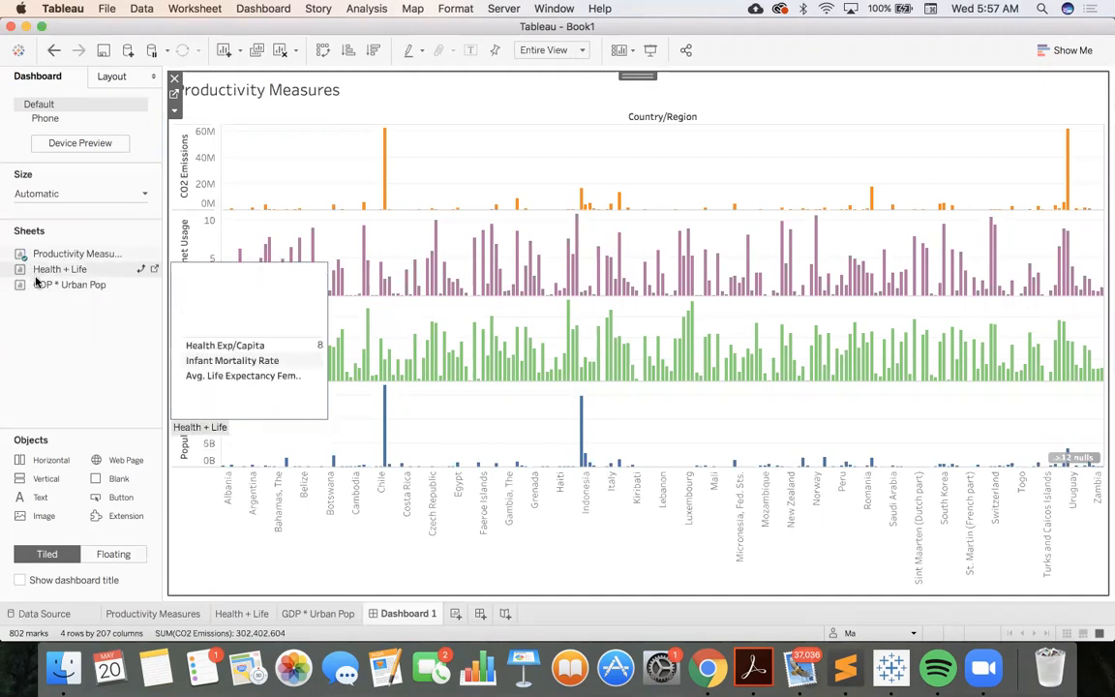
{"action": "mouse_move", "coordinate": [36, 284]}
{"action": "left_mouse_down"}
{"action": "mouse_move", "coordinate": [223, 286]}
{"action": "mouse_move", "coordinate": [640, 230]}
{"action": "mouse_move", "coordinate": [669, 318]}
{"action": "mouse_move", "coordinate": [667, 356]}
{"action": "mouse_move", "coordinate": [745, 254]}
{"action": "mouse_move", "coordinate": [679, 301]}
{"action": "mouse_move", "coordinate": [675, 338]}
{"action": "left_mouse_up"}
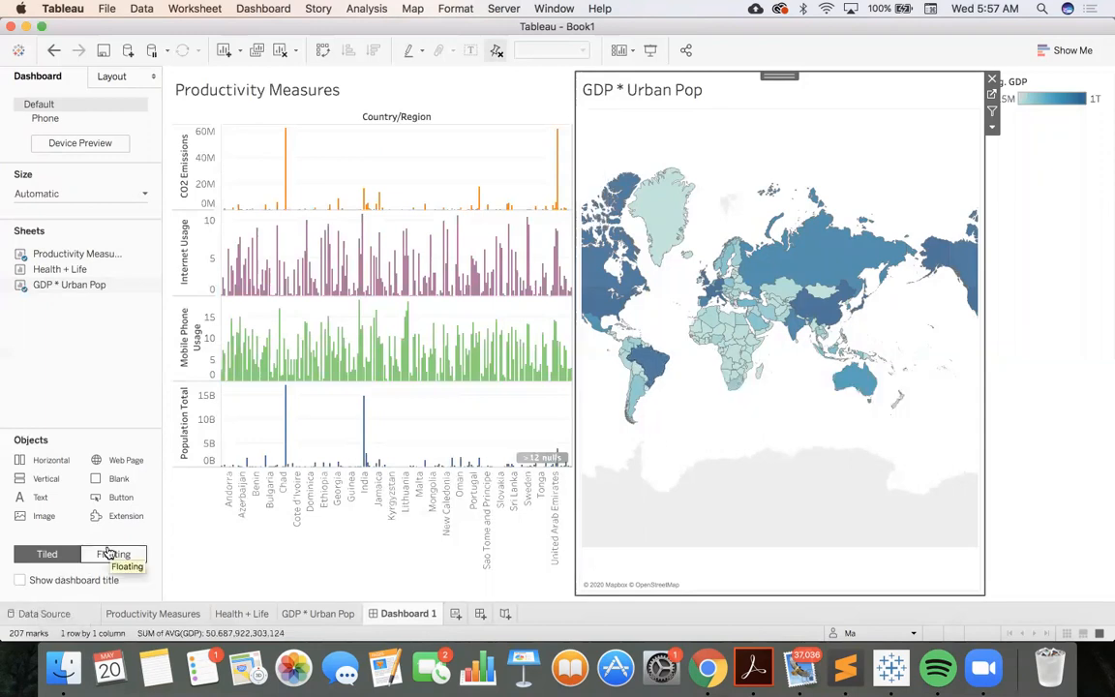
{"action": "key", "text": "super+z"}
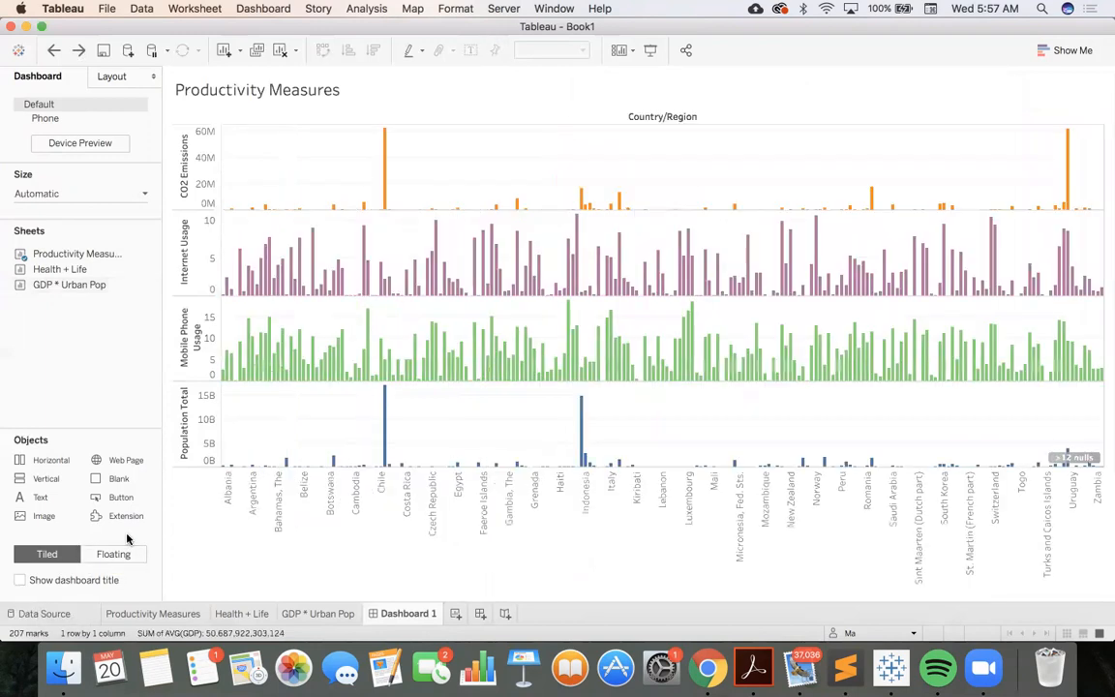
{"action": "key", "text": "super+z"}
Try Productivity Measures as an enlarged floating object on the dashboard, and undo the resizing and the placement
{"action": "left_click", "coordinate": [118, 553]}
{"action": "left_click_drag", "start_coordinate": [77, 254], "coordinate": [267, 254]}
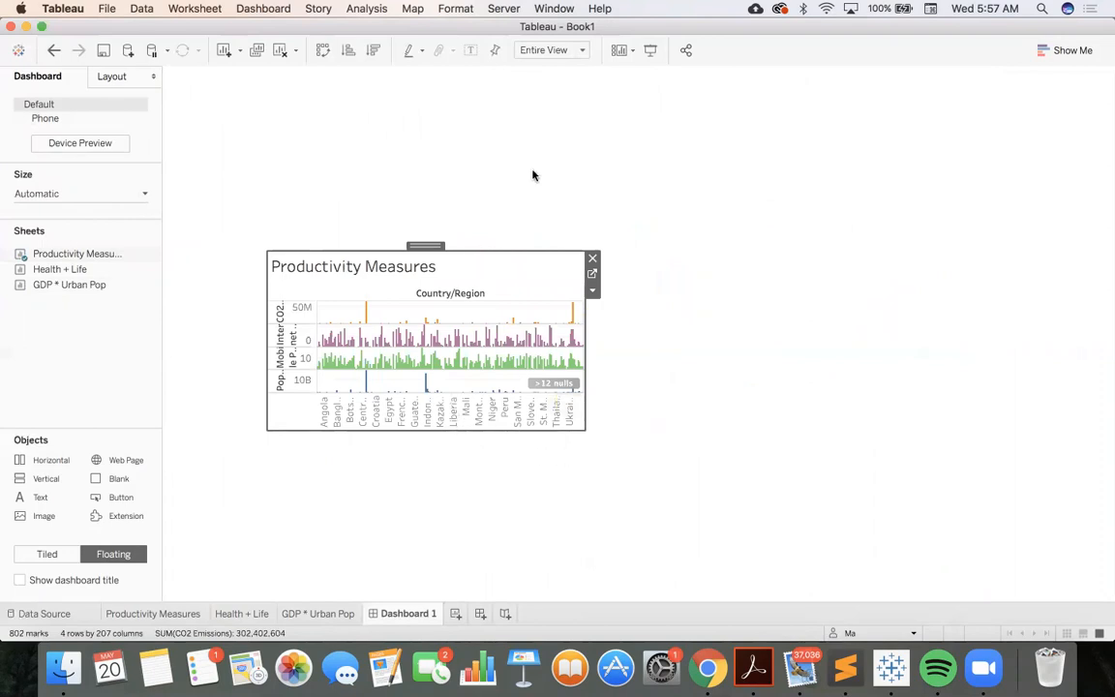
{"action": "left_click_drag", "start_coordinate": [581, 426], "coordinate": [681, 479]}
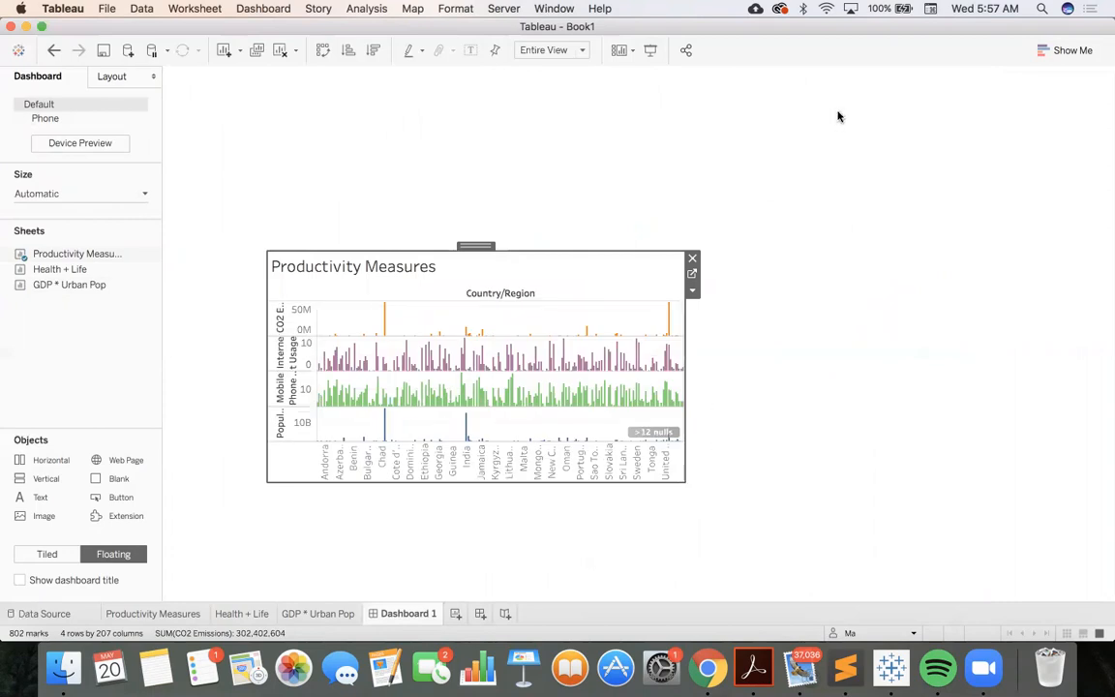
{"action": "key", "text": "super+z"}
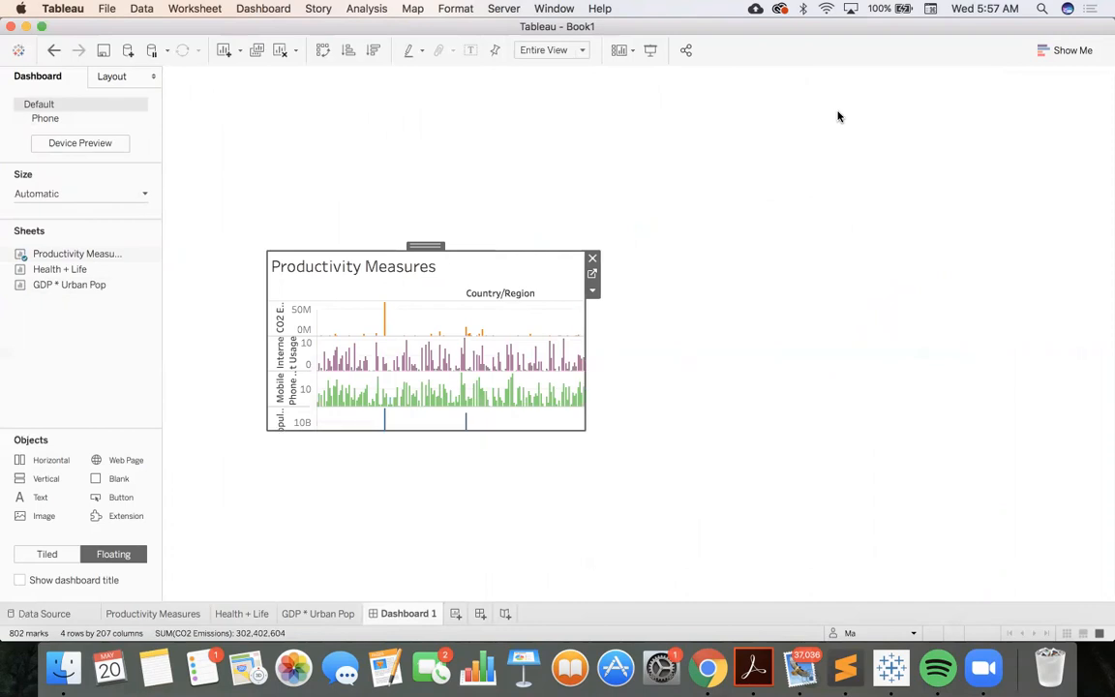
{"action": "key", "text": "super+z"}
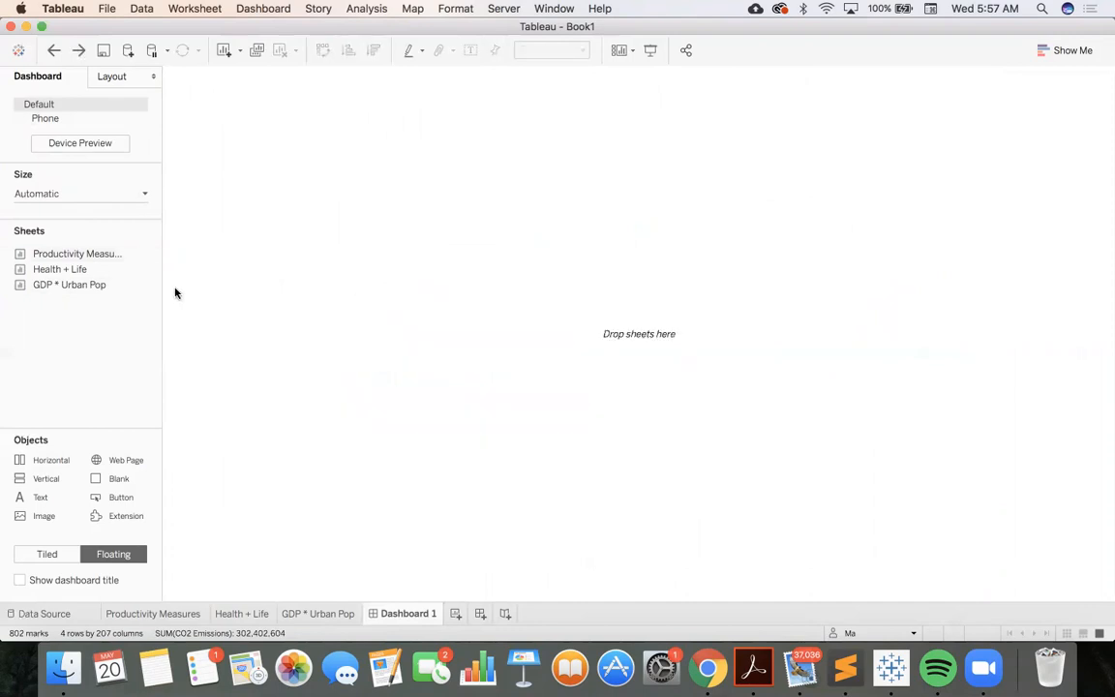
Tile Productivity Measures beside GDP * Urban Pop with Health + Life beneath the map, giving the map more height than the table
{"action": "mouse_move", "coordinate": [100, 252]}
{"action": "left_click", "coordinate": [43, 553]}
{"action": "left_click_drag", "start_coordinate": [88, 254], "coordinate": [285, 280]}
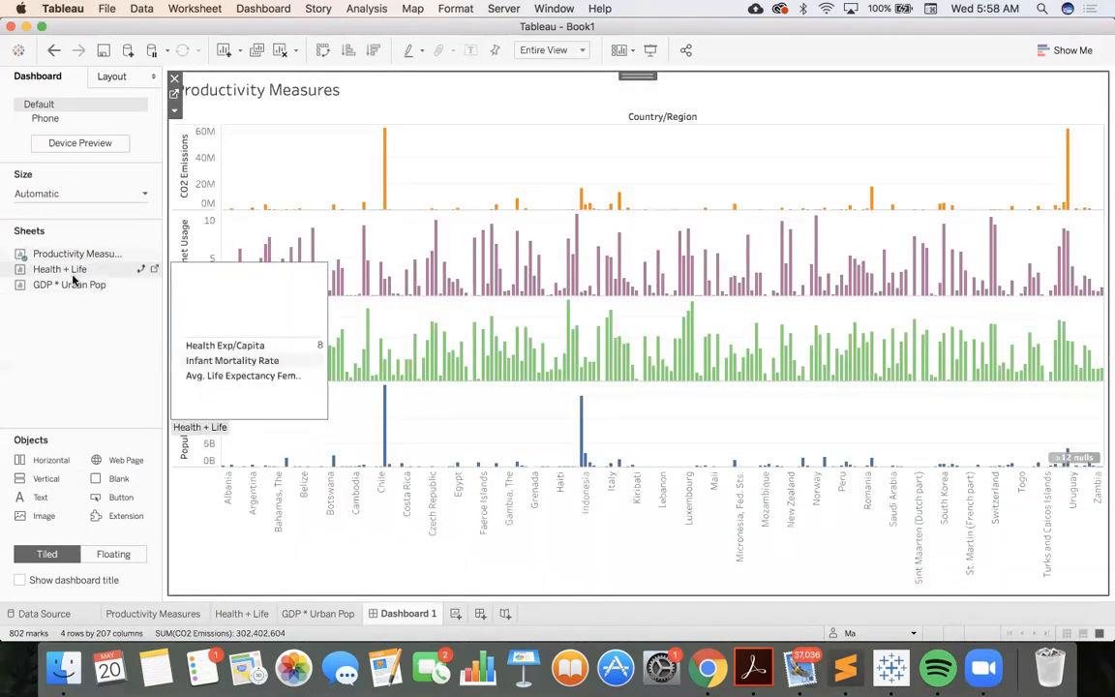
{"action": "left_click_drag", "start_coordinate": [74, 284], "coordinate": [796, 358]}
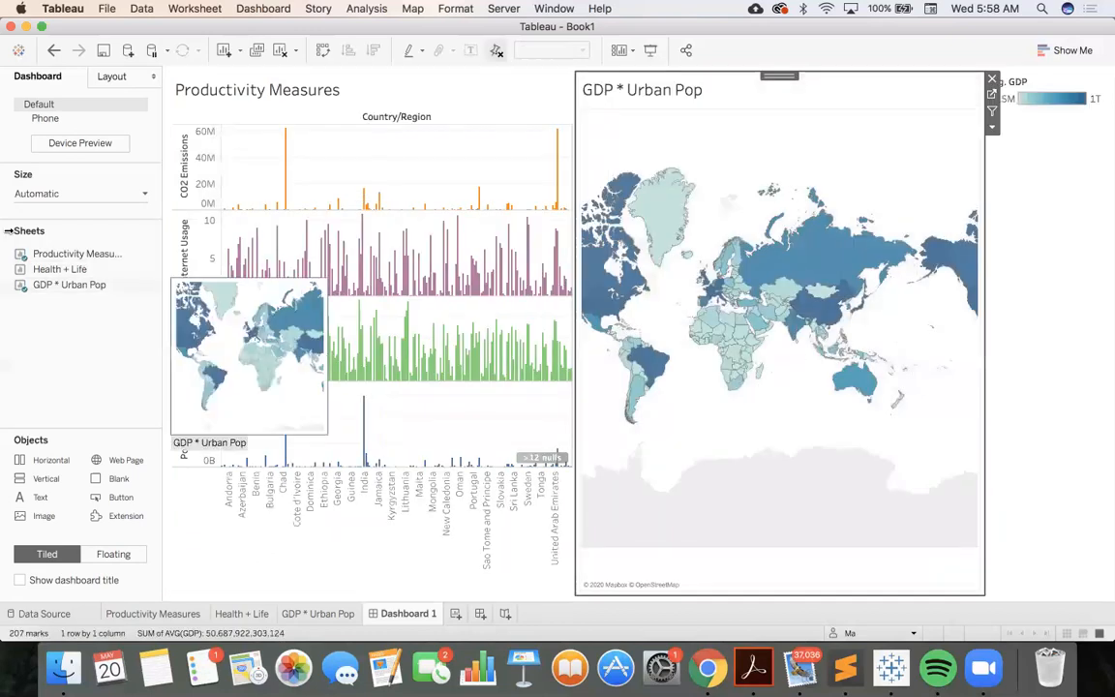
{"action": "mouse_move", "coordinate": [45, 272]}
{"action": "left_mouse_down"}
{"action": "mouse_move", "coordinate": [664, 435]}
{"action": "mouse_move", "coordinate": [774, 443]}
{"action": "left_mouse_up"}
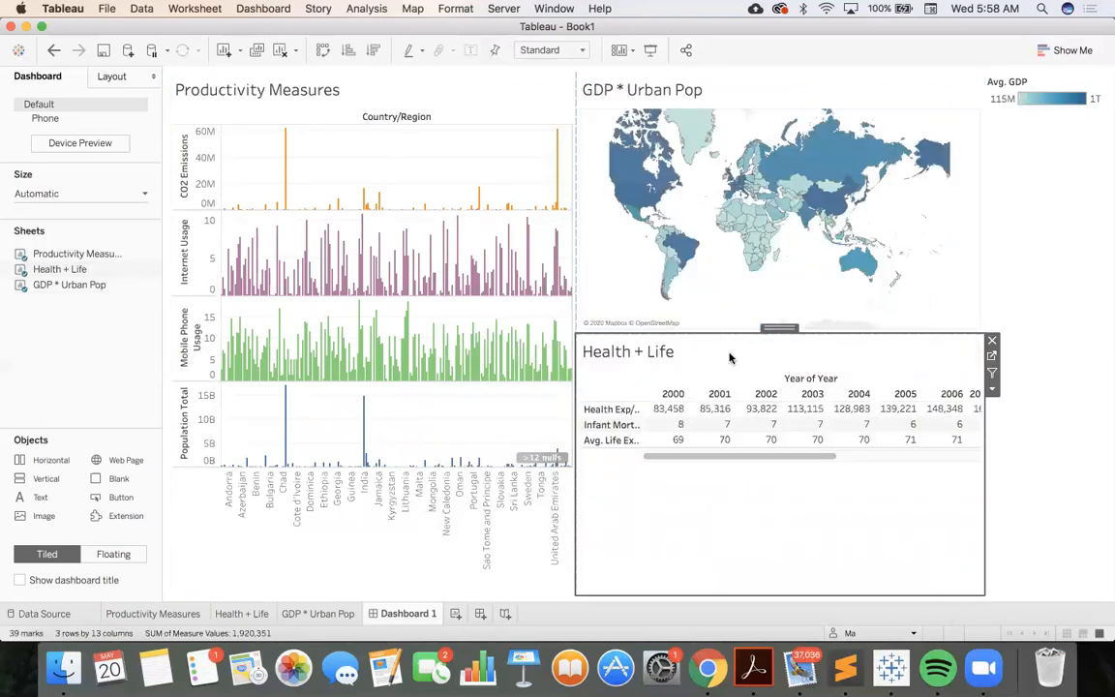
{"action": "mouse_move", "coordinate": [726, 333]}
{"action": "left_mouse_down"}
{"action": "mouse_move", "coordinate": [722, 481]}
{"action": "mouse_move", "coordinate": [722, 419]}
{"action": "mouse_move", "coordinate": [722, 430]}
{"action": "left_mouse_up"}
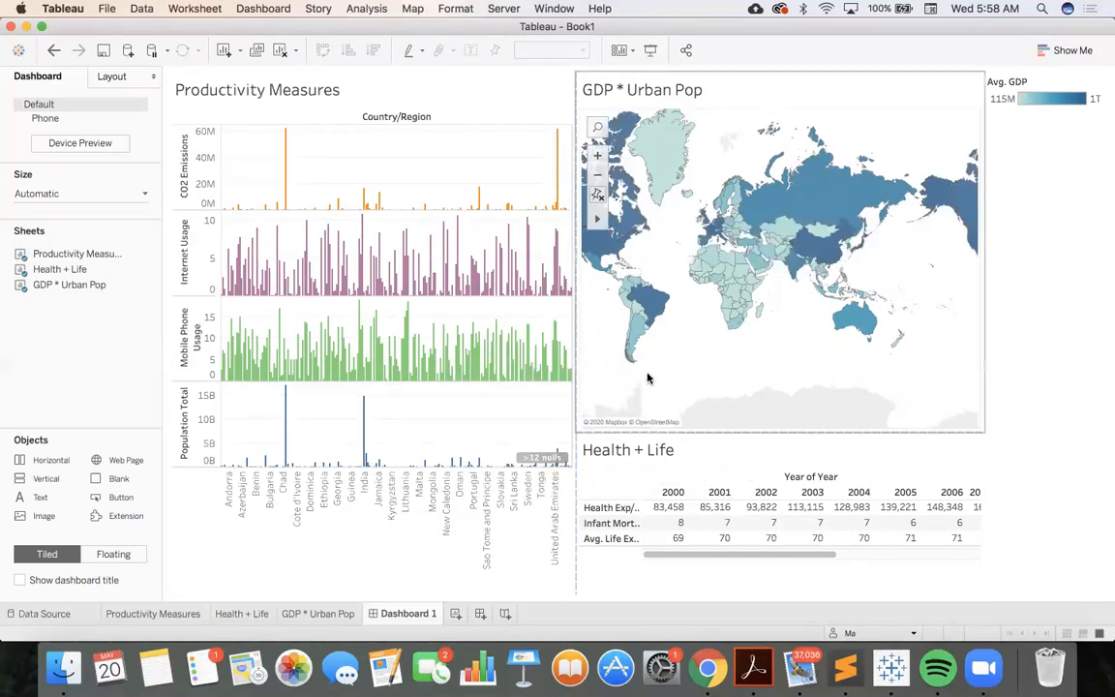
Select Greenland on the GDP * Urban Pop map and clear the selection
{"action": "mouse_move", "coordinate": [666, 172]}
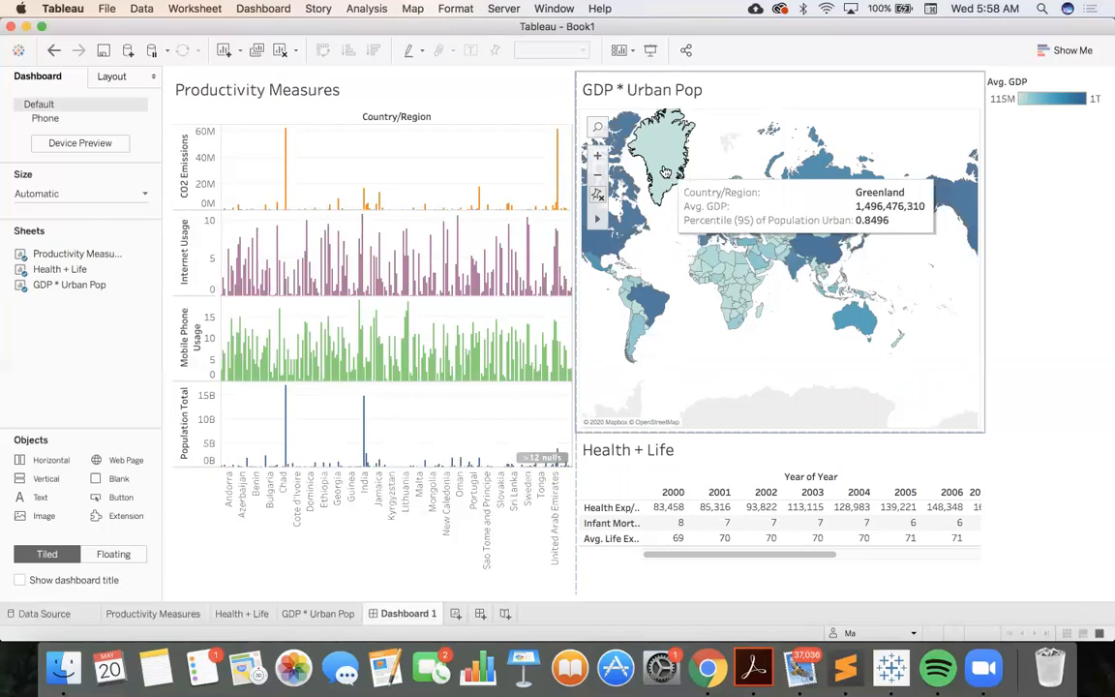
{"action": "left_click", "coordinate": [666, 173]}
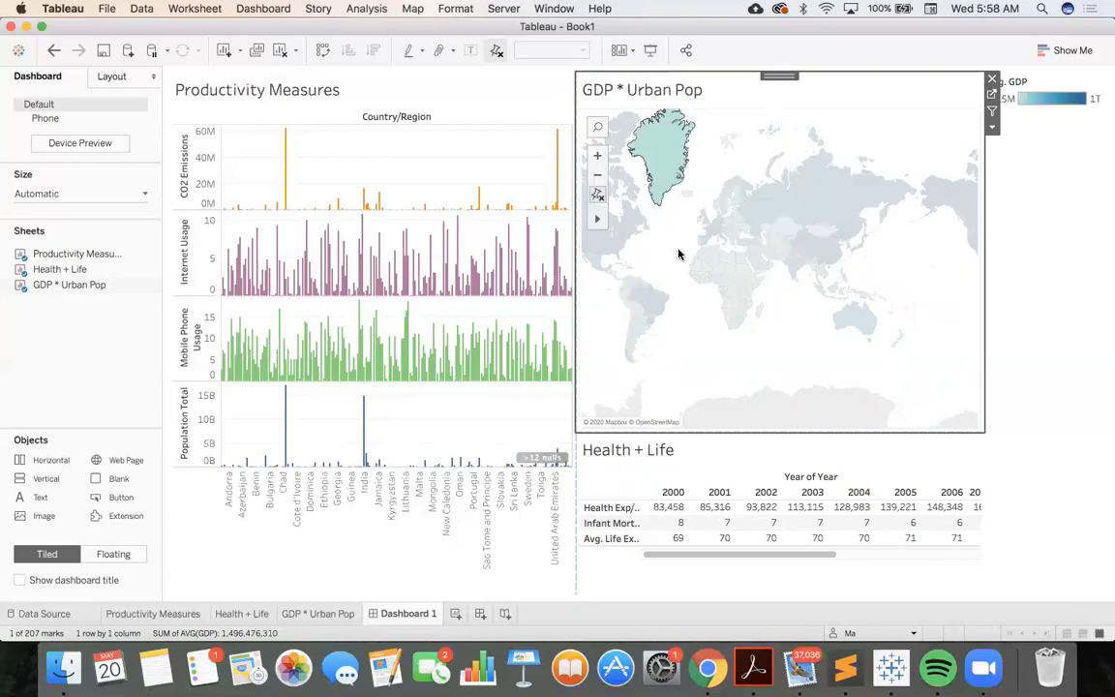
{"action": "mouse_move", "coordinate": [677, 172]}
{"action": "left_click", "coordinate": [679, 224]}
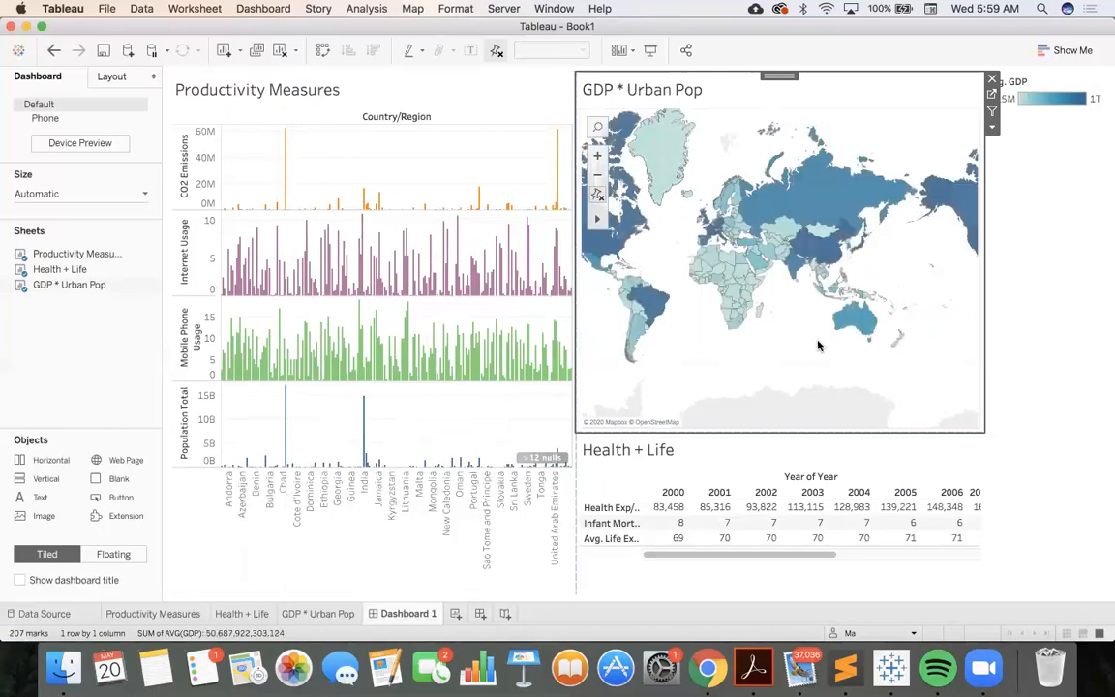
Use the GDP * Urban Pop map as a filter for the dashboard and select Brazil on it
{"action": "left_click", "coordinate": [992, 113]}
{"action": "left_click", "coordinate": [655, 304]}
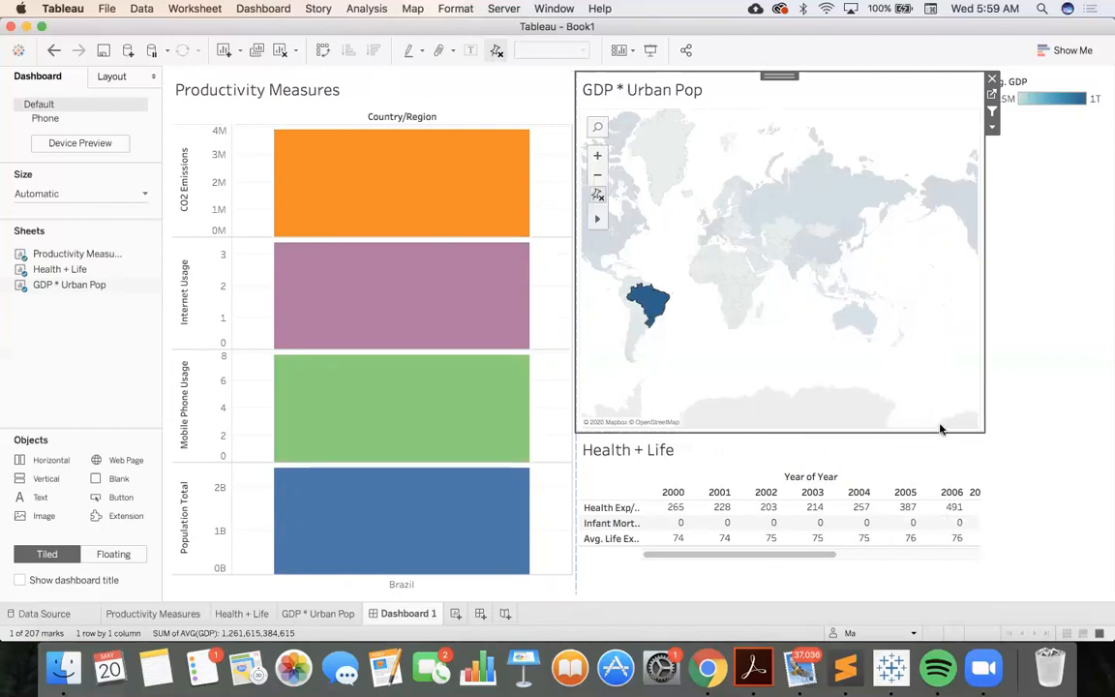
Open the Health + Life worksheet from the dashboard and add a Country/Region filter that uses all values
{"action": "left_click", "coordinate": [952, 448]}
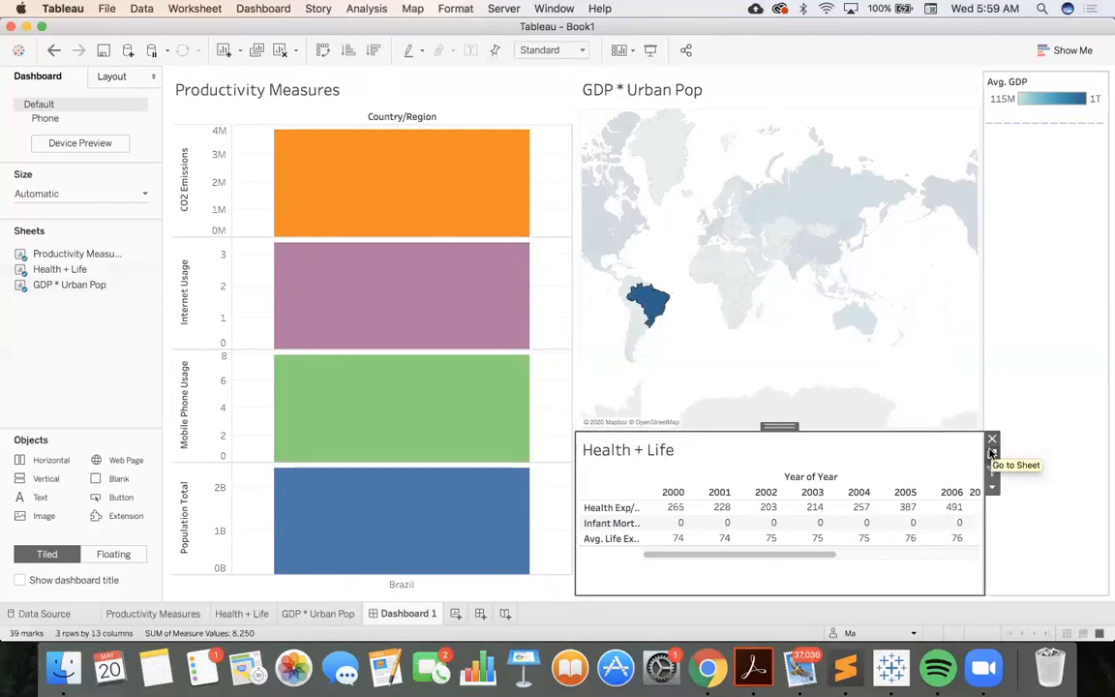
{"action": "left_click", "coordinate": [991, 455]}
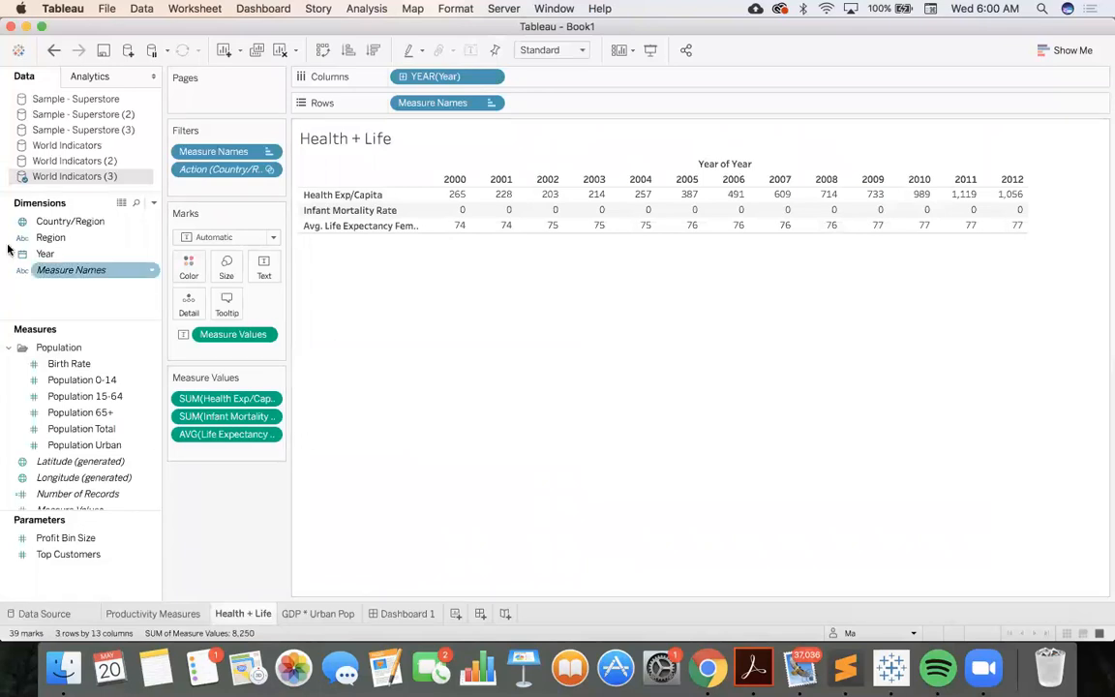
{"action": "left_click", "coordinate": [53, 222]}
{"action": "left_click_drag", "start_coordinate": [53, 222], "coordinate": [180, 186]}
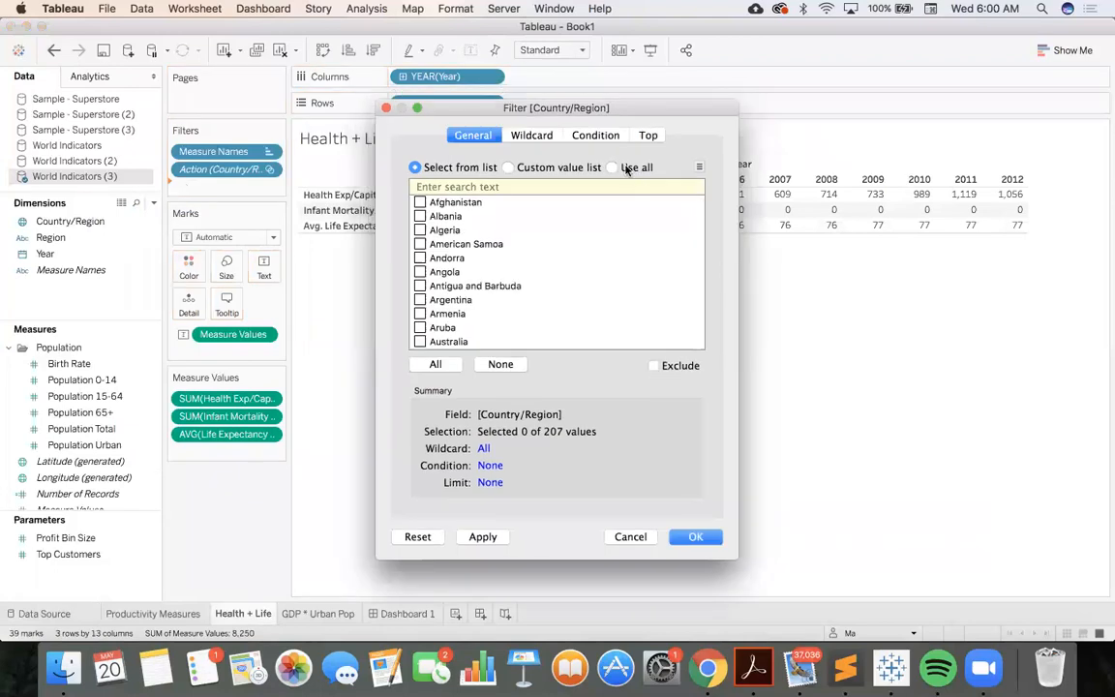
{"action": "left_click", "coordinate": [610, 168]}
{"action": "left_click", "coordinate": [697, 538]}
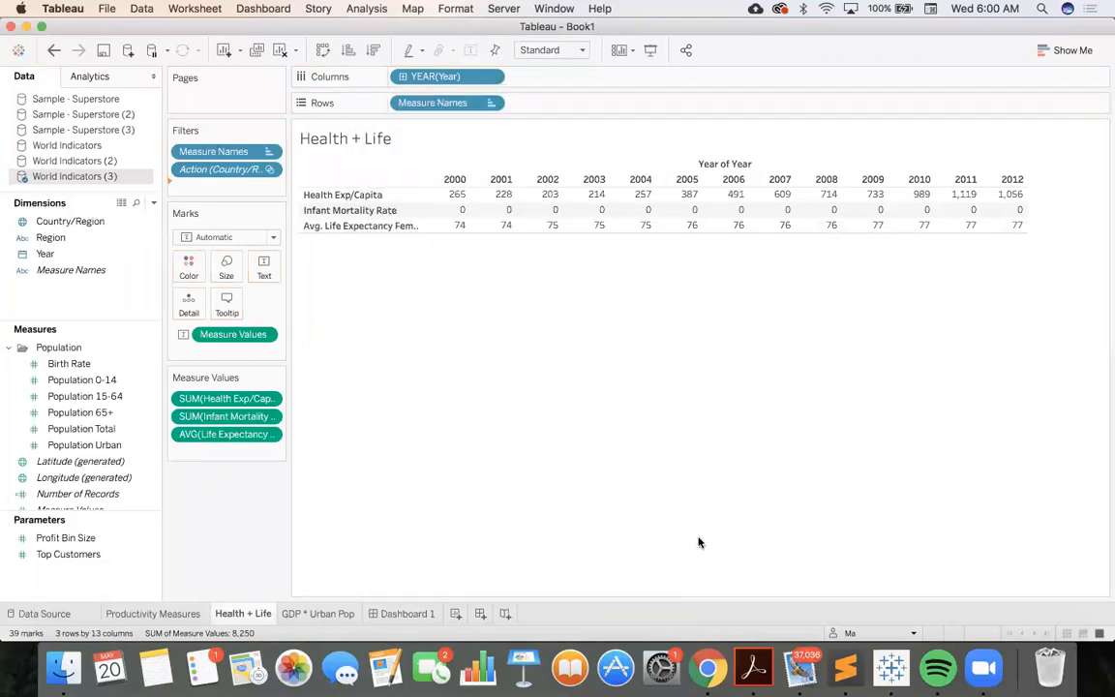
Add a Year filter by Years to the Health + Life worksheet, using all values
{"action": "left_click", "coordinate": [77, 259]}
{"action": "left_click_drag", "start_coordinate": [74, 259], "coordinate": [194, 210]}
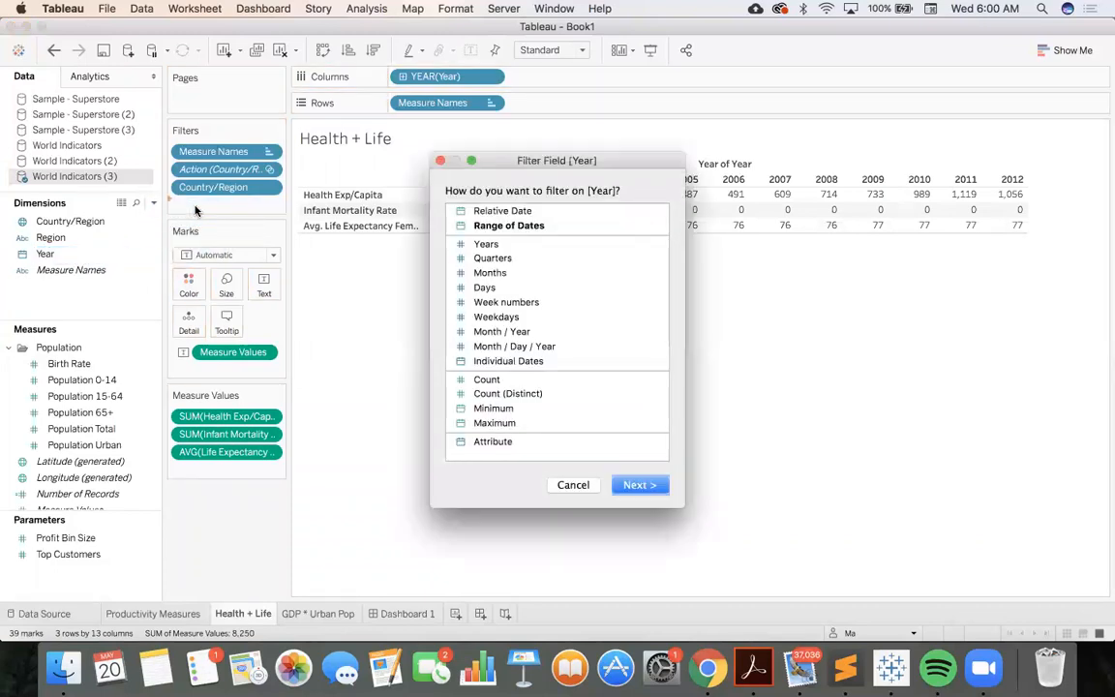
{"action": "left_click", "coordinate": [546, 245]}
{"action": "left_click", "coordinate": [639, 485]}
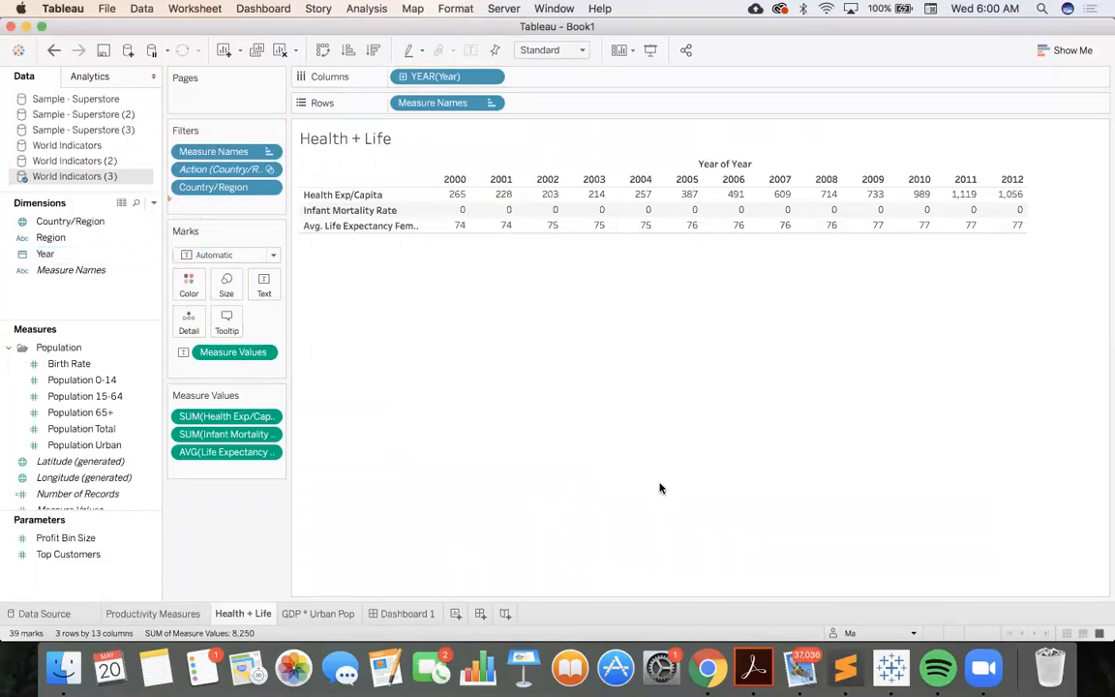
{"action": "left_click", "coordinate": [614, 156]}
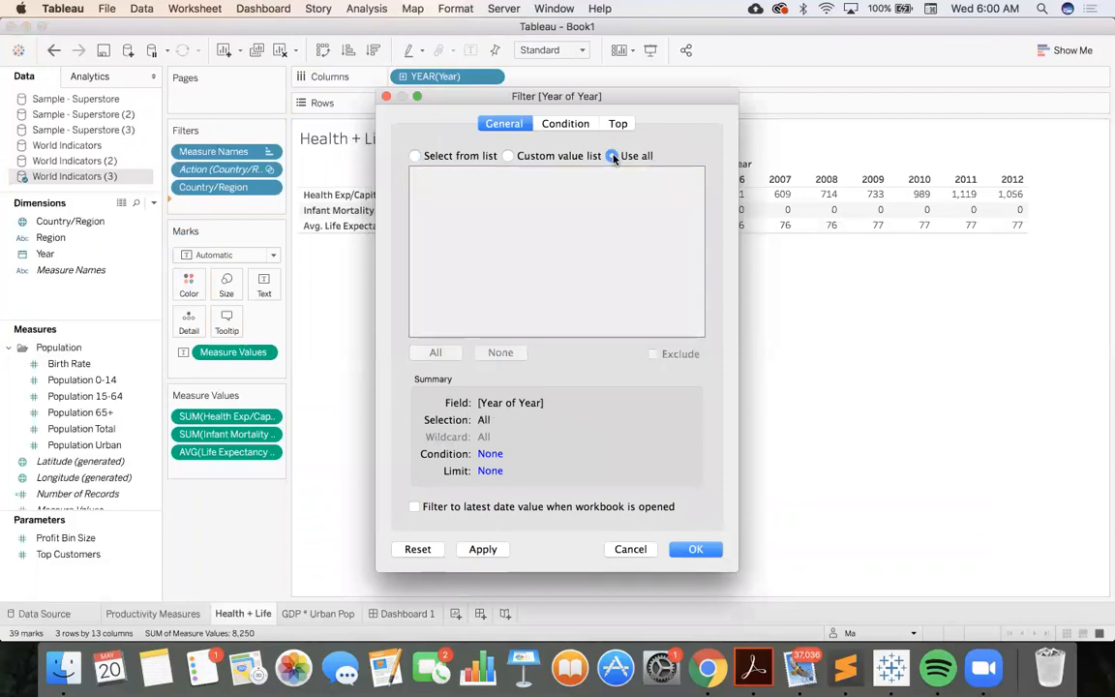
{"action": "left_click", "coordinate": [696, 550]}
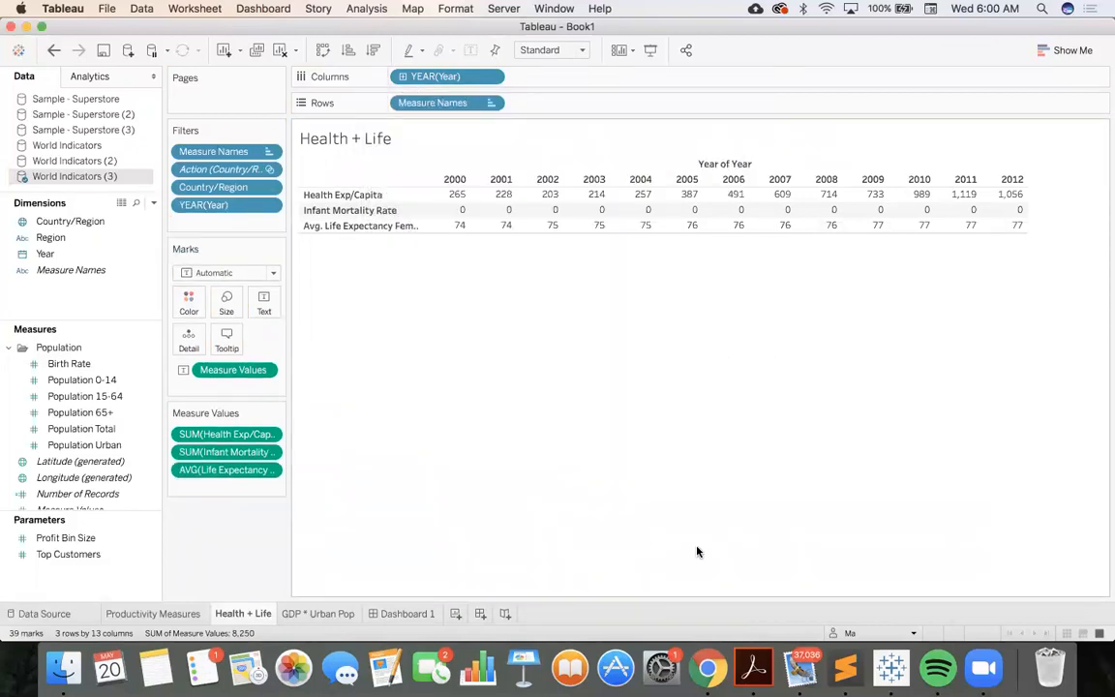
Return to Dashboard 1 and test the map filter by alternating the selected country between Argentina and Brazil
{"action": "left_click", "coordinate": [397, 613]}
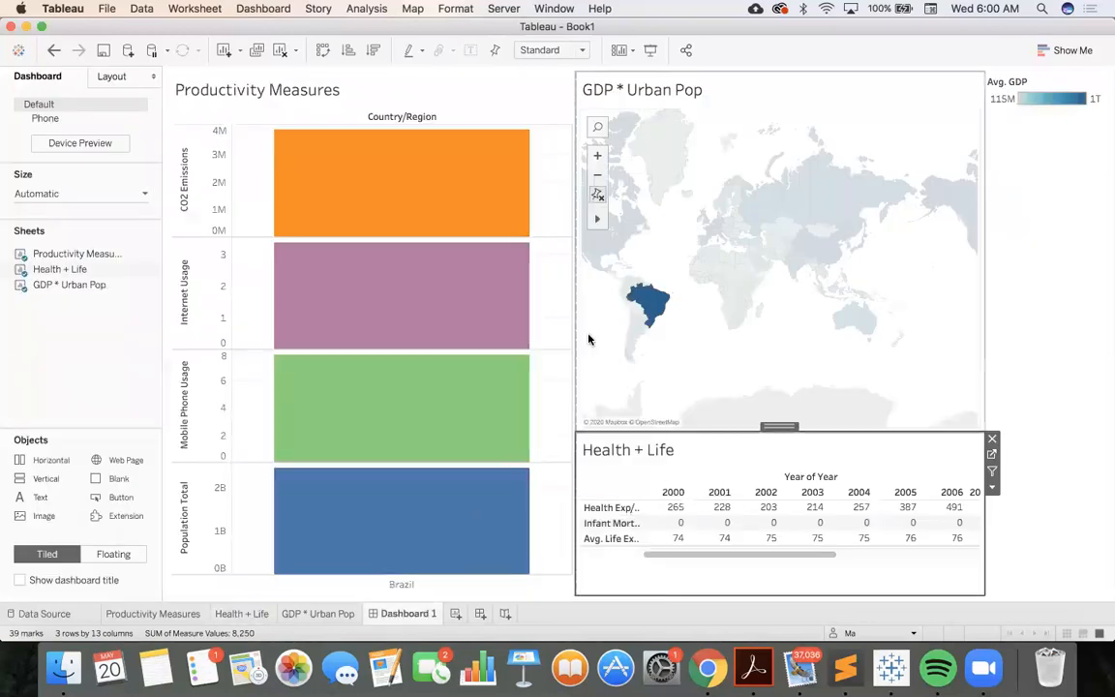
{"action": "mouse_move", "coordinate": [641, 308]}
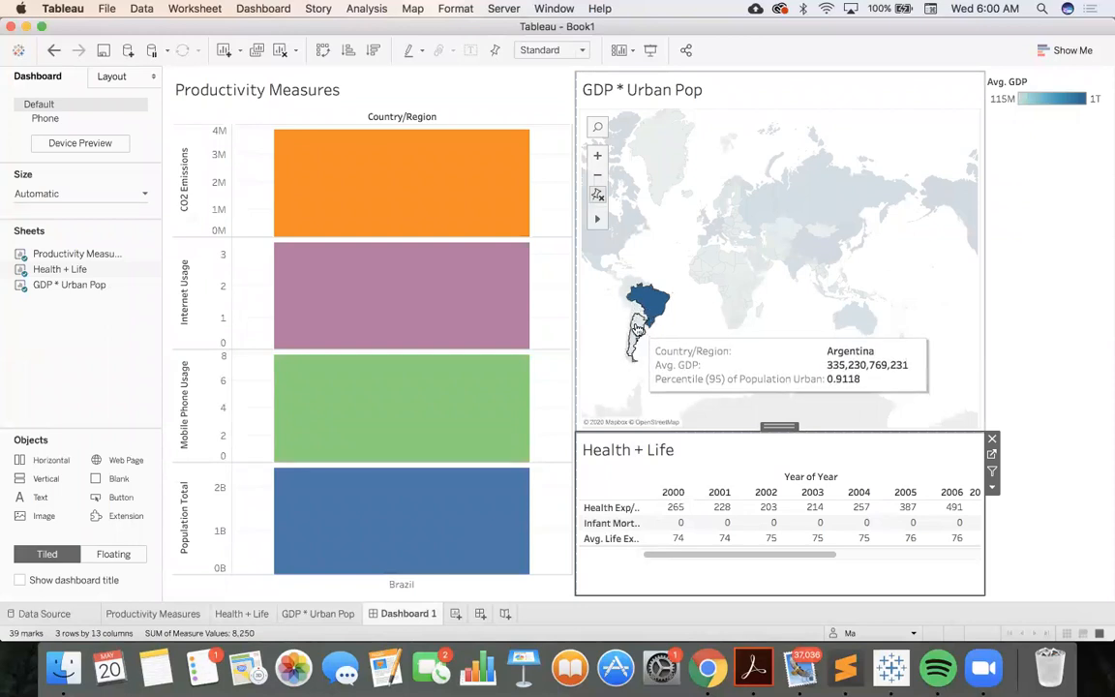
{"action": "left_click", "coordinate": [637, 329]}
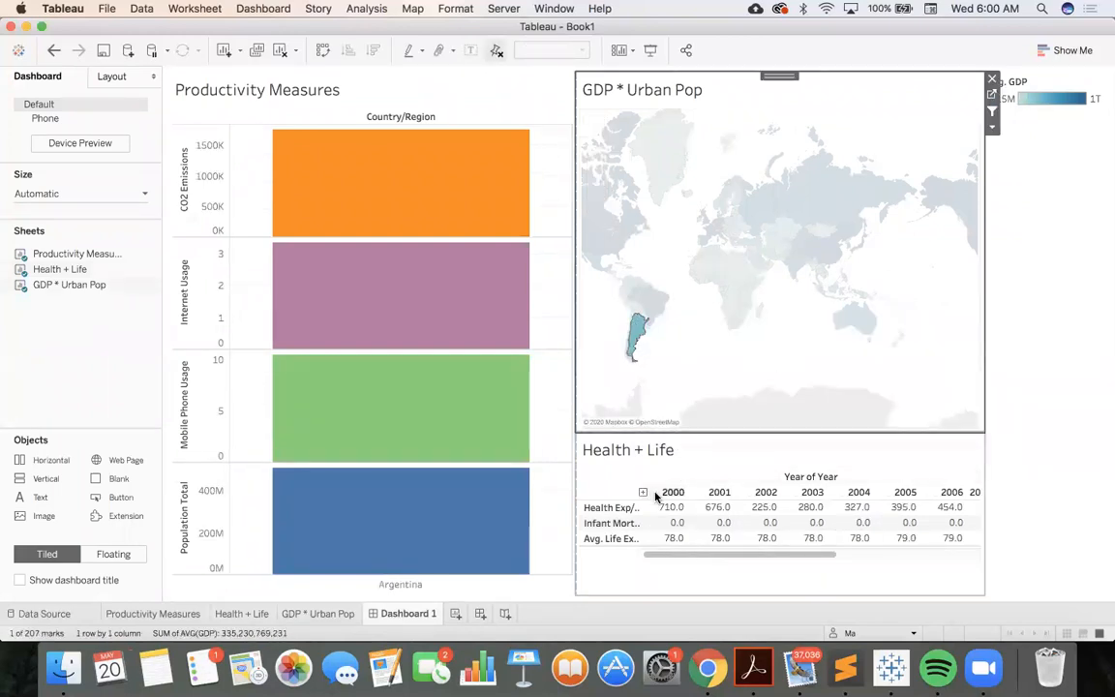
{"action": "left_click", "coordinate": [656, 308]}
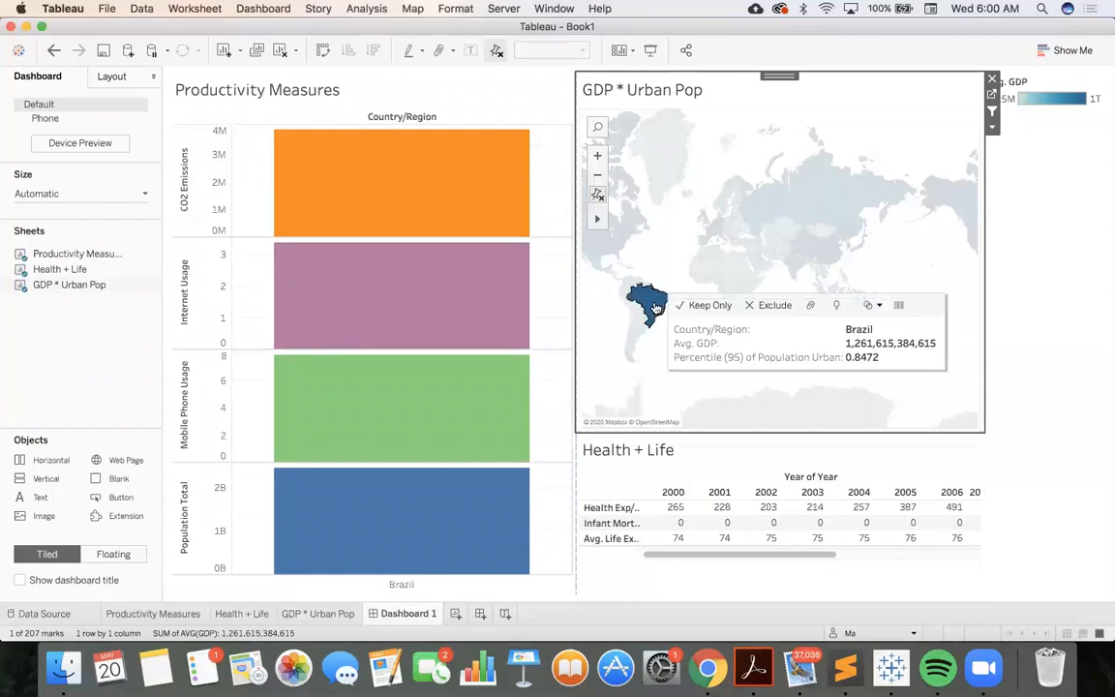
{"action": "left_click", "coordinate": [638, 329]}
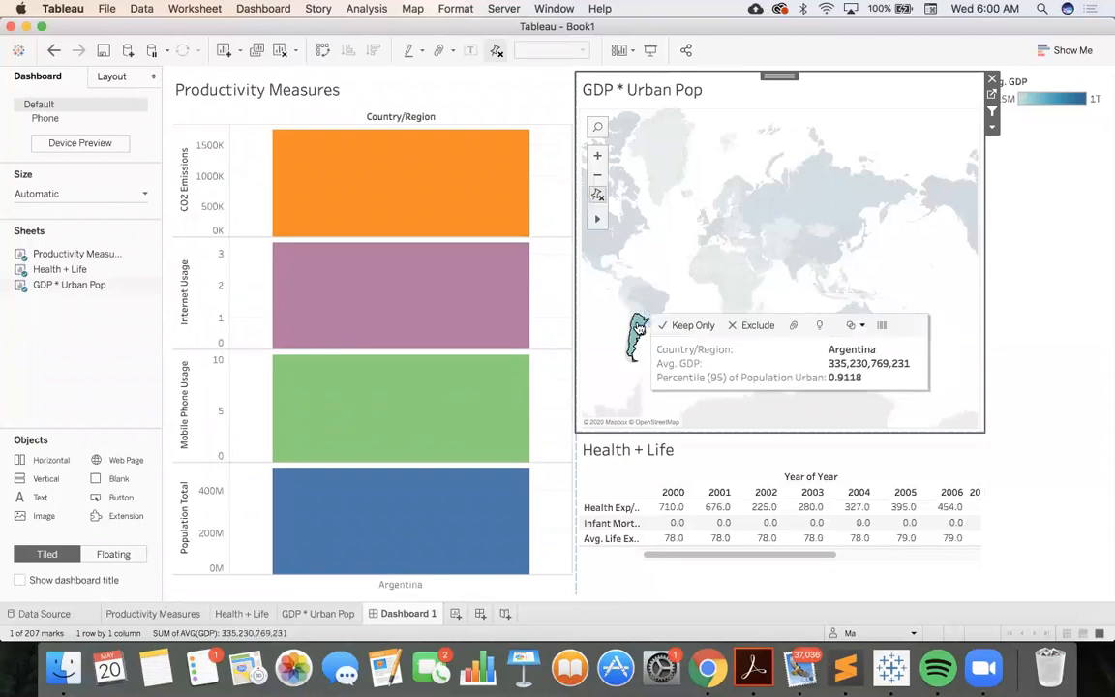
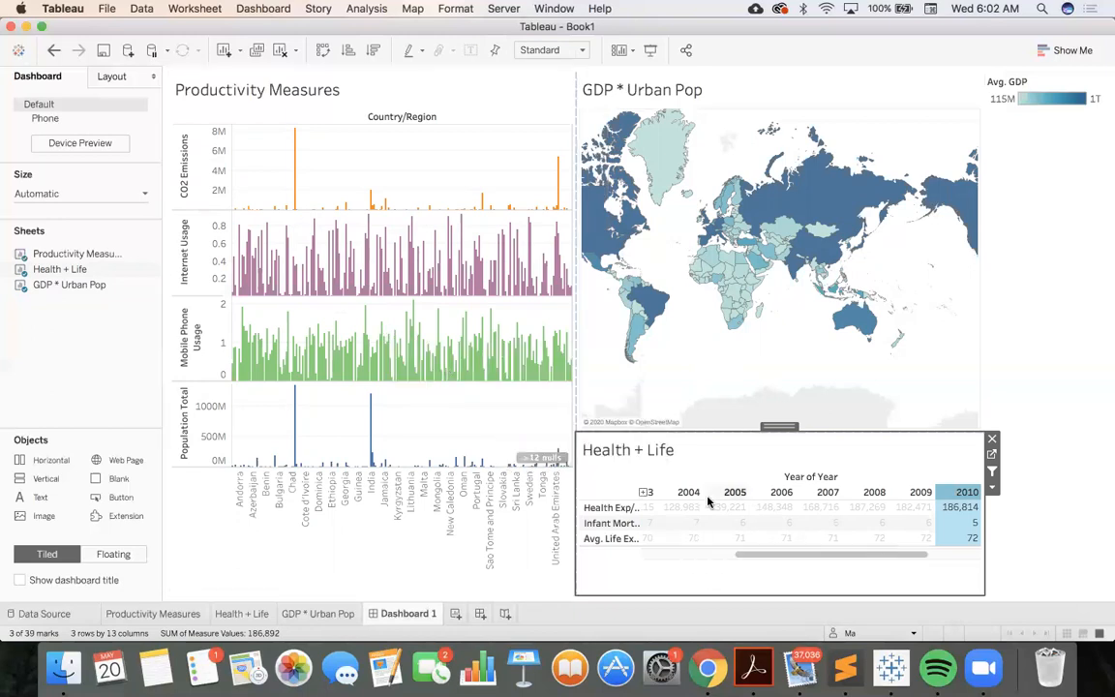
Test the year filtering from the Health + Life view by selecting the 2000 column and switching to 2009
{"action": "scroll", "coordinate": [708, 501], "scroll_direction": "left", "scroll_amount": 5}
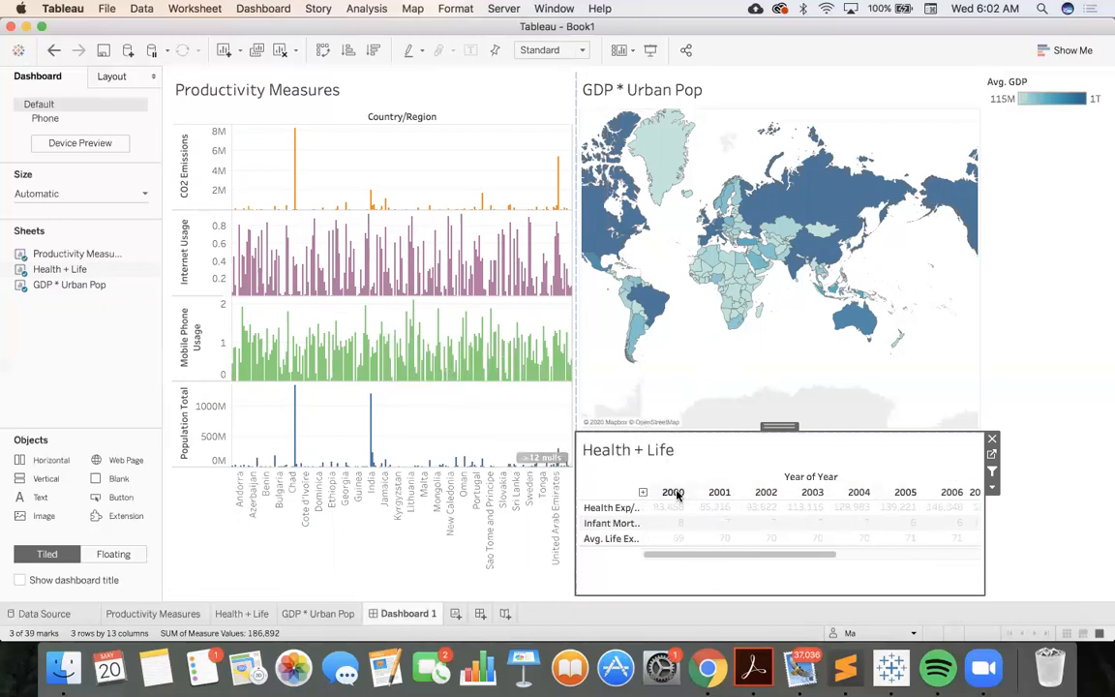
{"action": "left_click", "coordinate": [675, 494]}
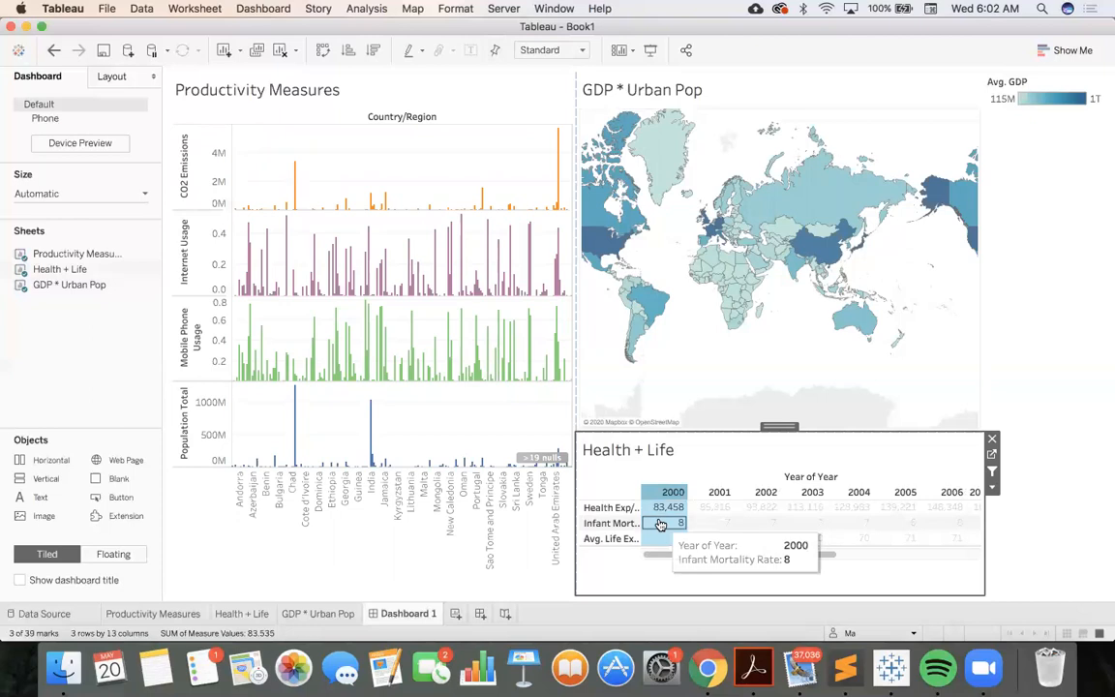
{"action": "scroll", "coordinate": [659, 523], "scroll_direction": "right", "scroll_amount": 5}
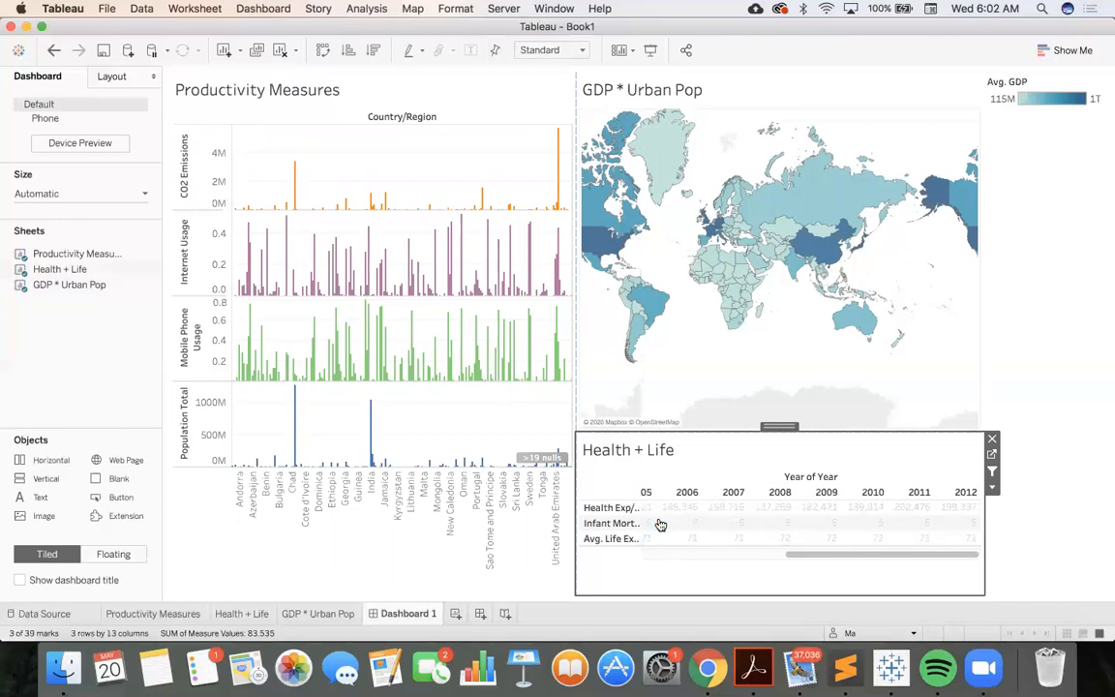
{"action": "left_click", "coordinate": [829, 493]}
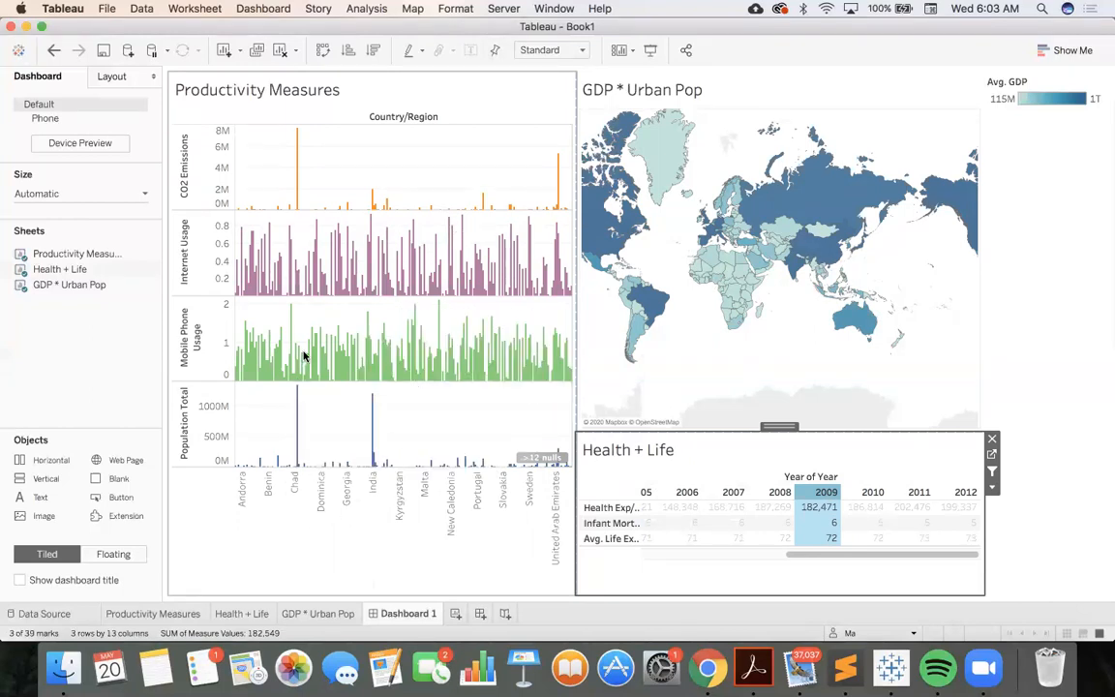
Use the Productivity Measures view as a filter and test it with the Cayman Islands bar and an Internet Usage bar near Andorra
{"action": "mouse_move", "coordinate": [291, 333]}
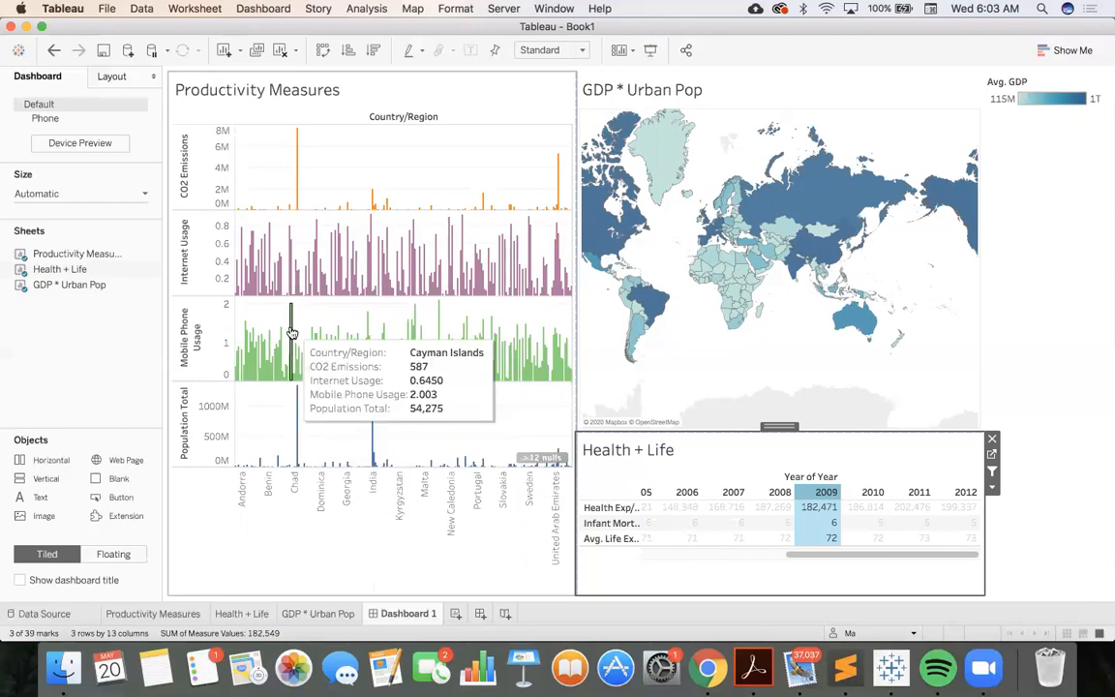
{"action": "left_click", "coordinate": [291, 332]}
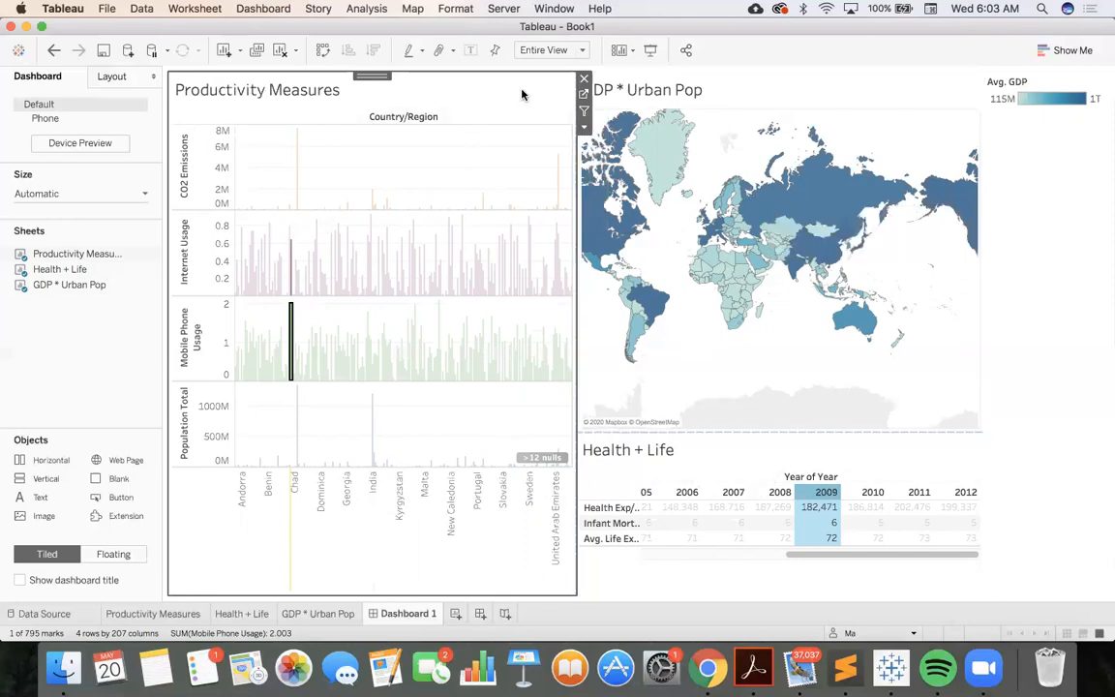
{"action": "left_click", "coordinate": [584, 112]}
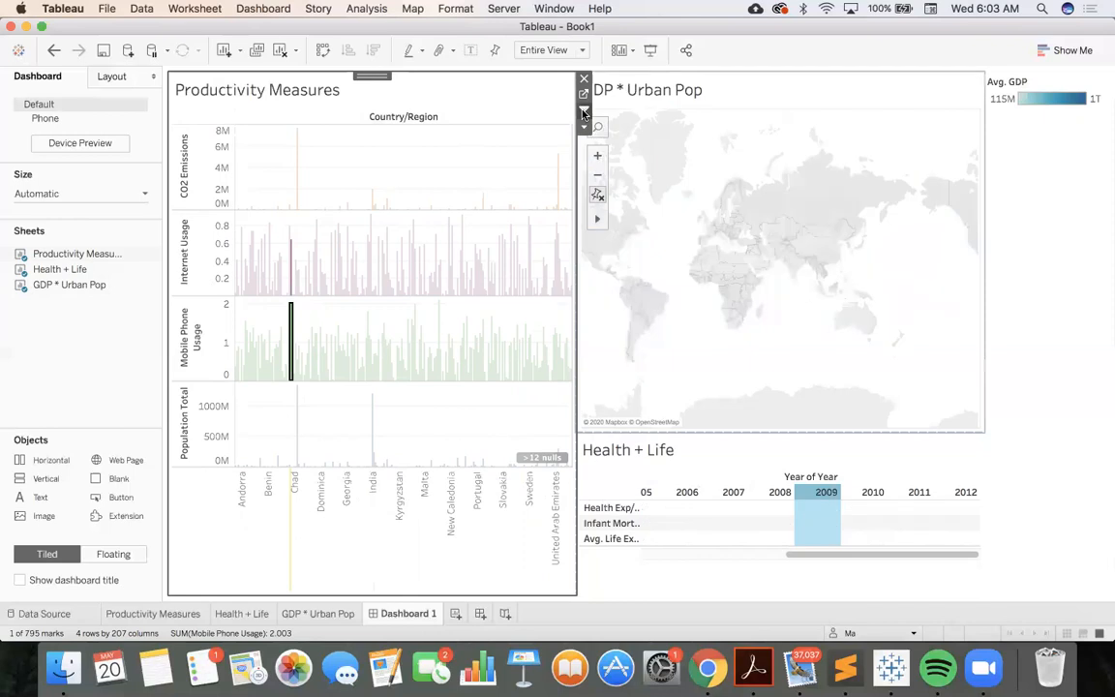
{"action": "mouse_move", "coordinate": [337, 354]}
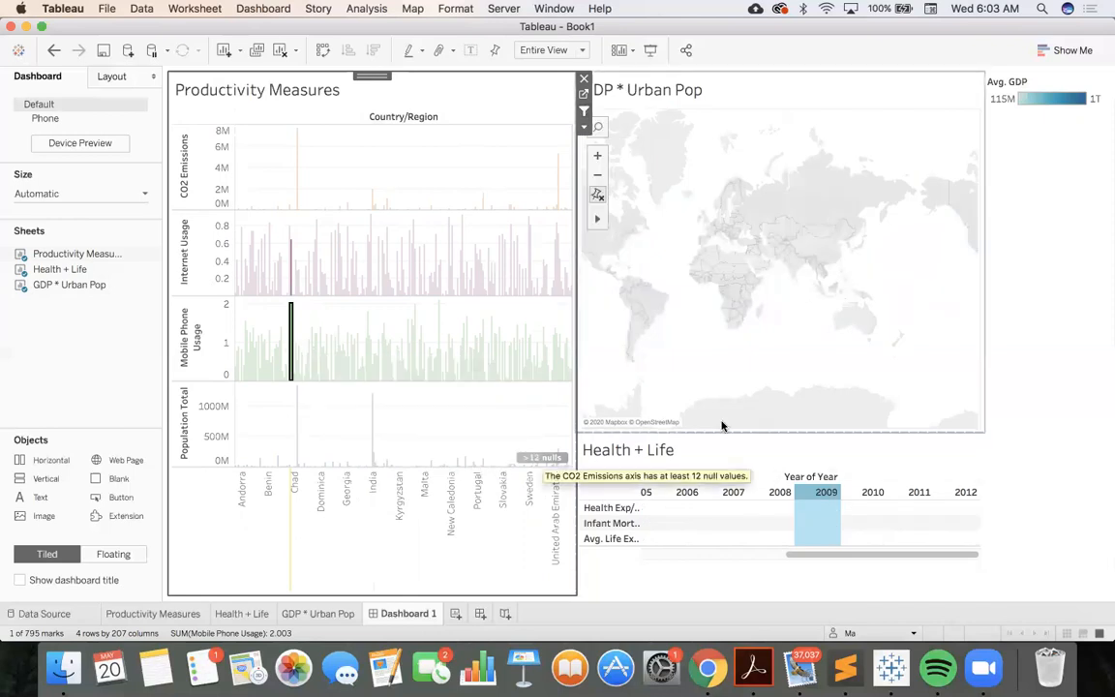
{"action": "mouse_move", "coordinate": [291, 324]}
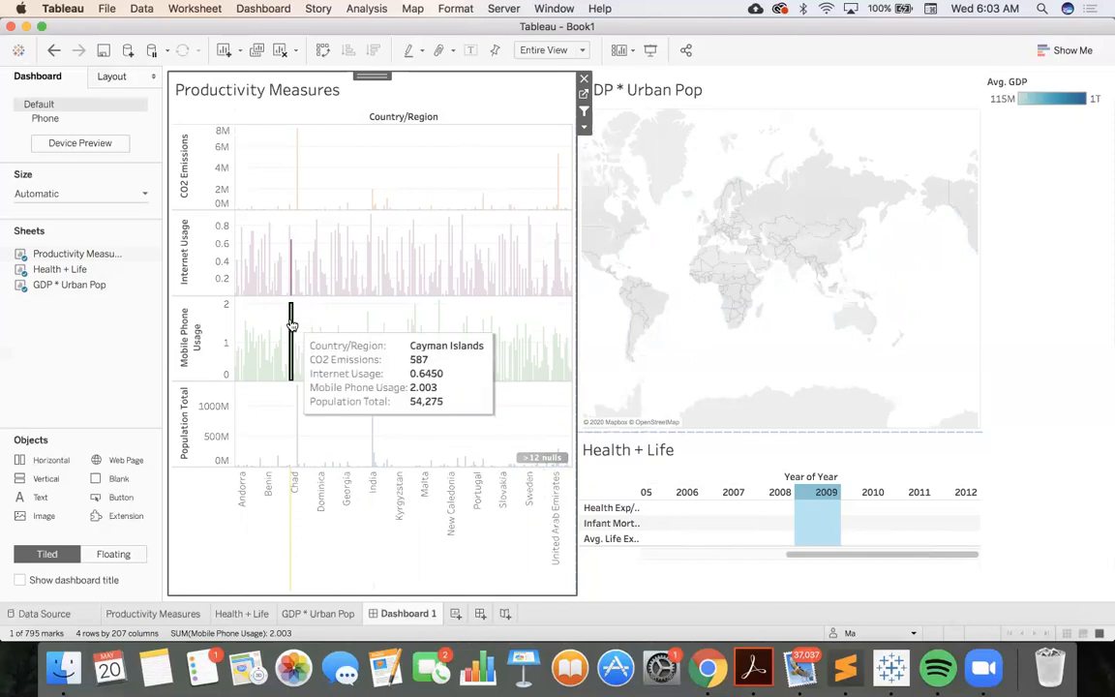
{"action": "left_click", "coordinate": [252, 258]}
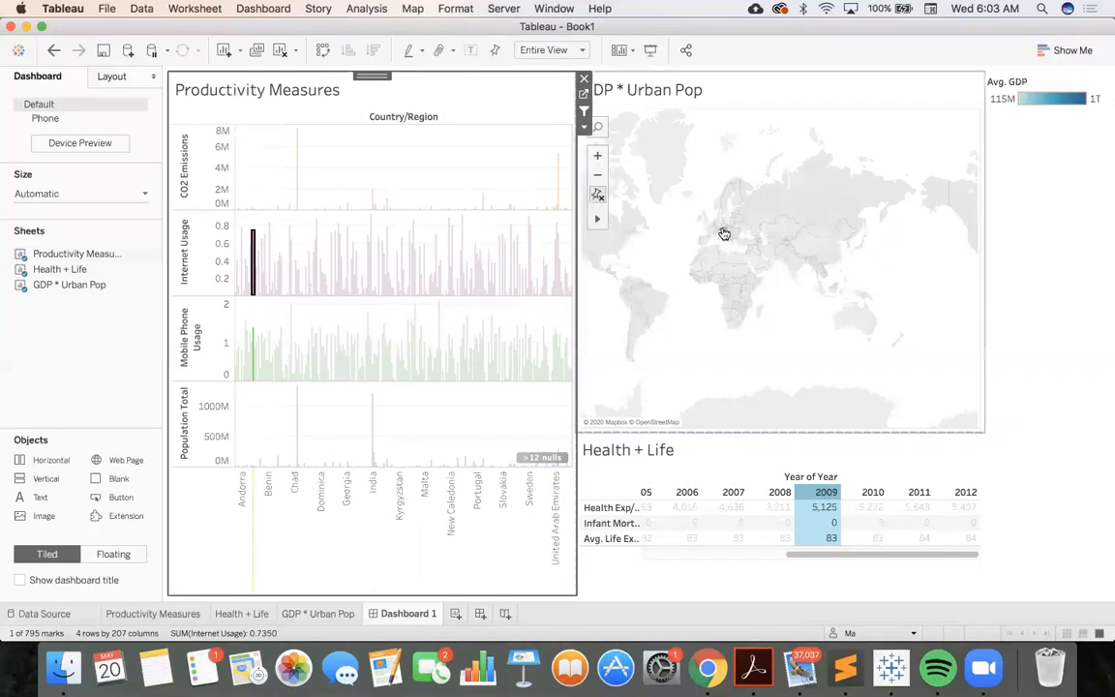
{"action": "mouse_move", "coordinate": [723, 234]}
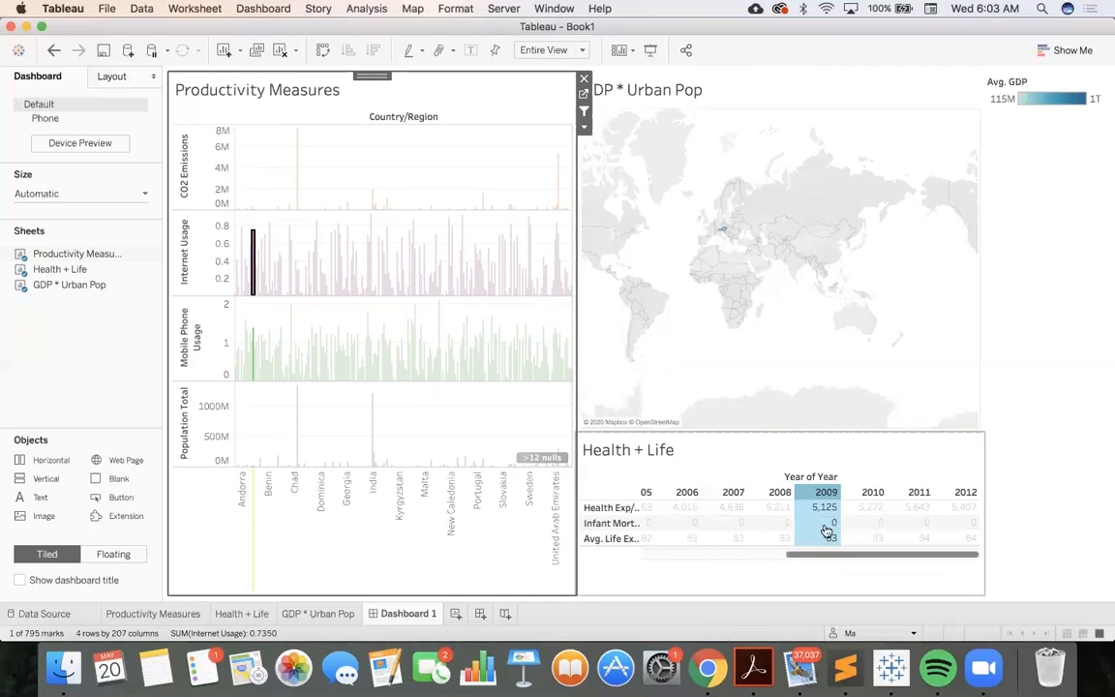
{"action": "left_click", "coordinate": [720, 446]}
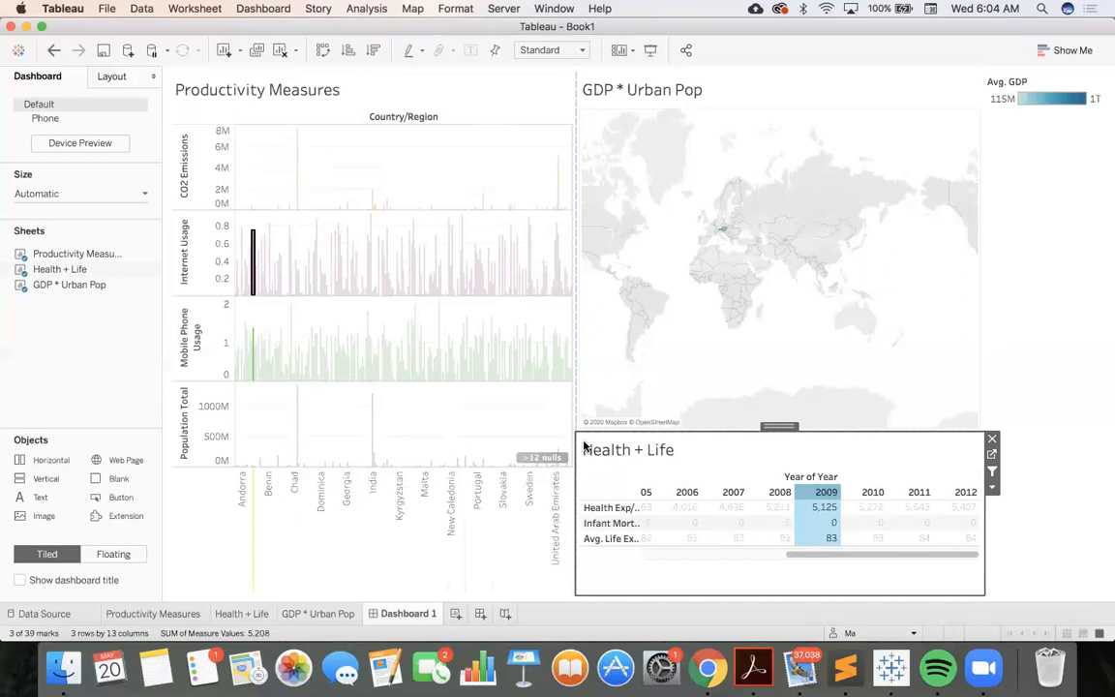
{"action": "left_click", "coordinate": [504, 104]}
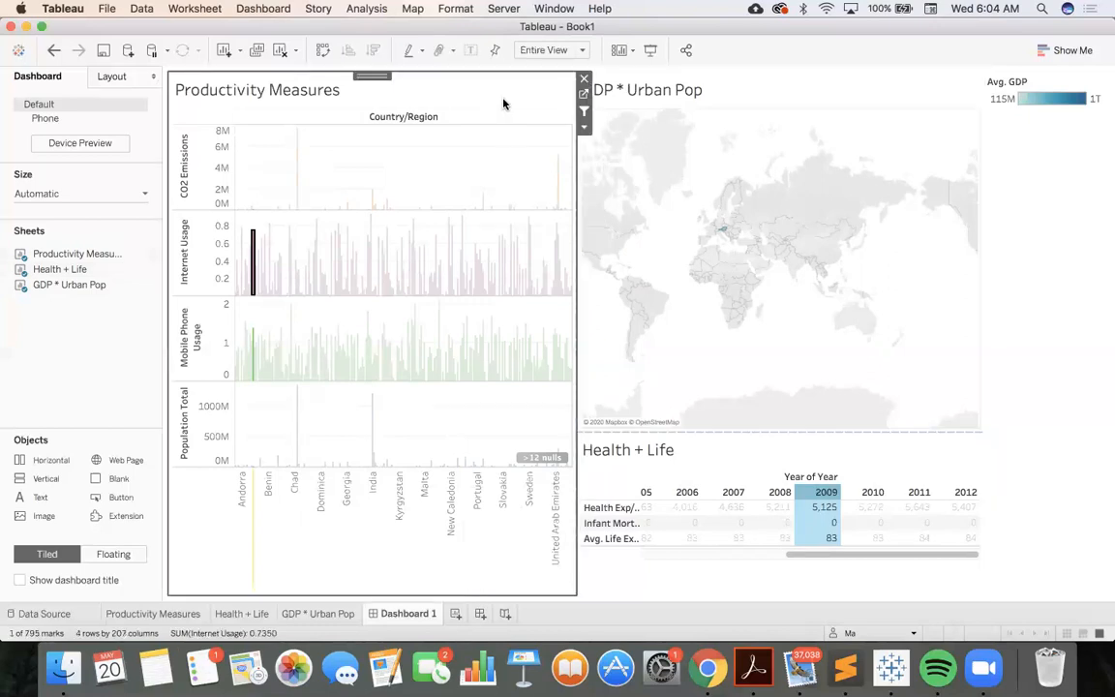
{"action": "left_click", "coordinate": [765, 105]}
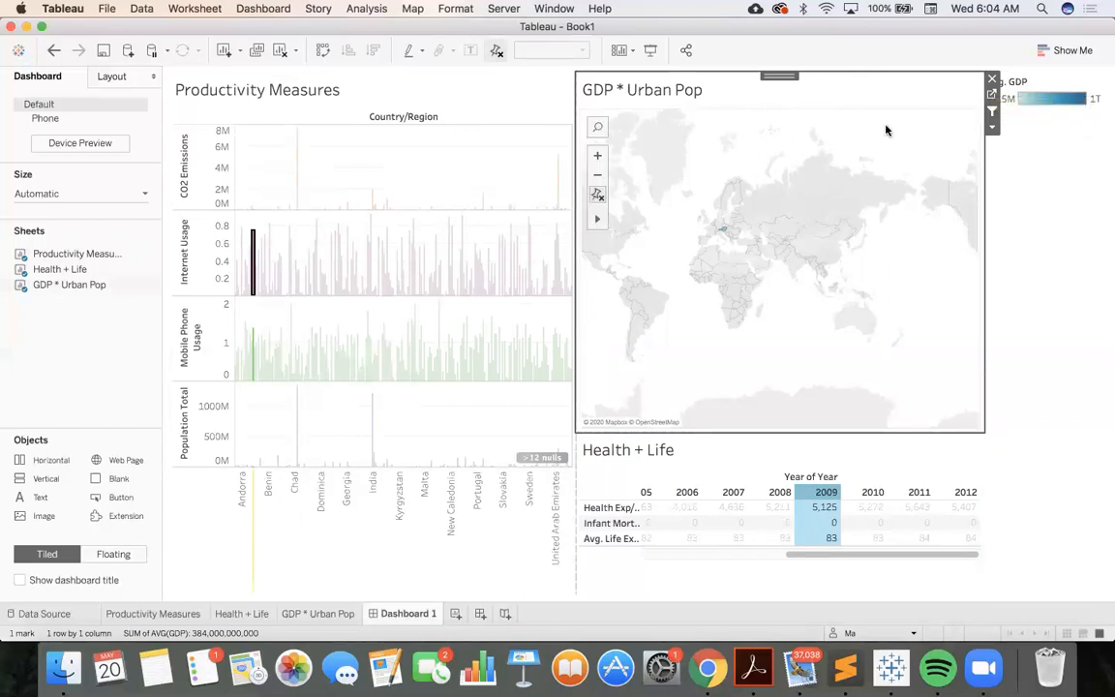
{"action": "scroll", "coordinate": [820, 341], "scroll_direction": "up", "scroll_amount": 4}
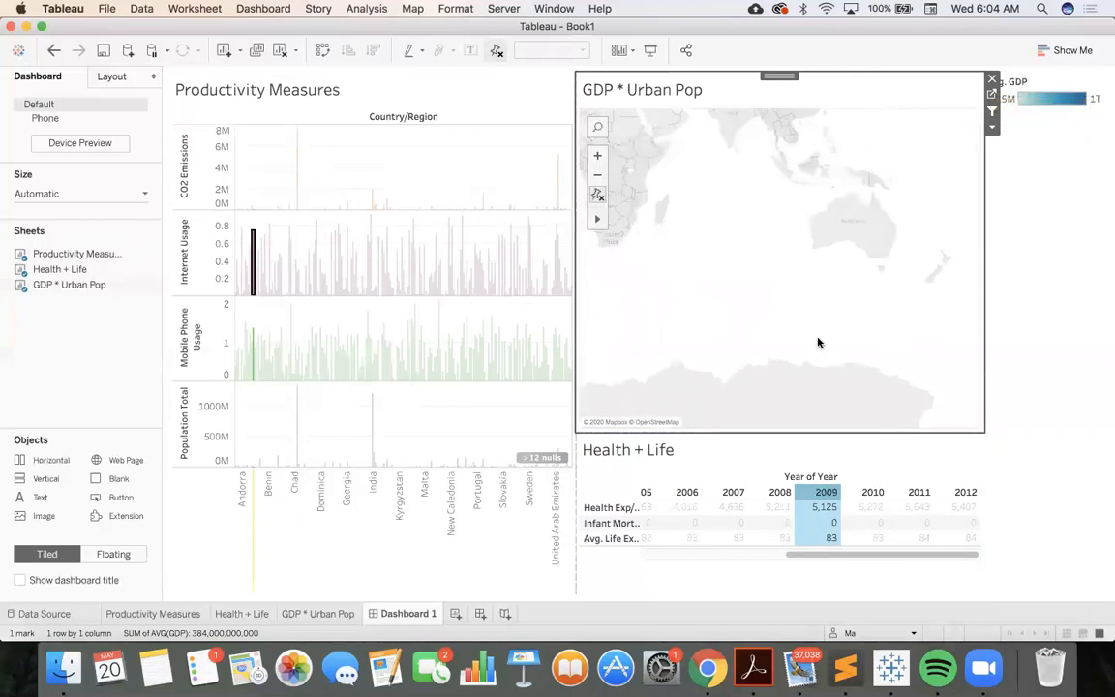
{"action": "left_click", "coordinate": [597, 176]}
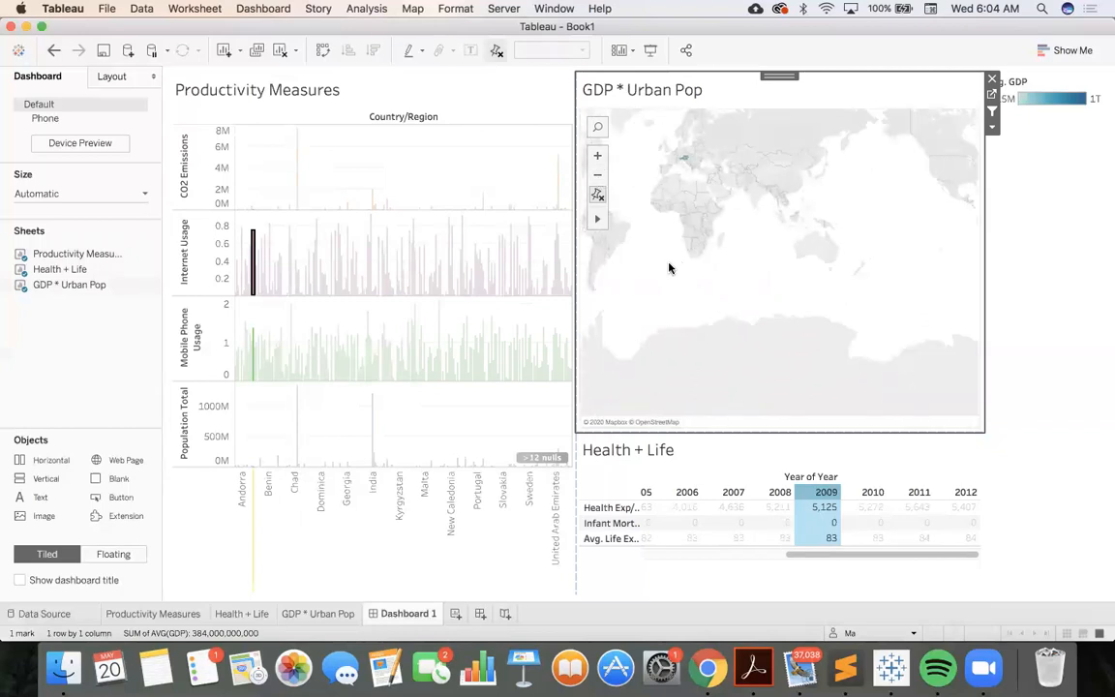
{"action": "scroll", "coordinate": [797, 249], "scroll_direction": "up", "scroll_amount": 1}
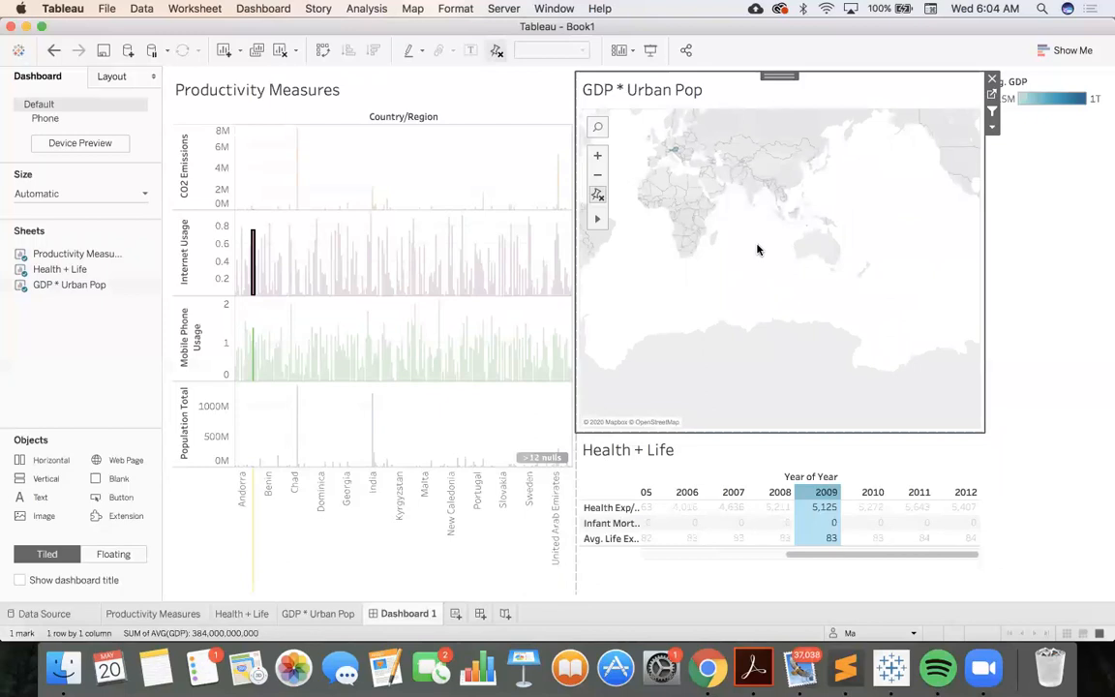
{"action": "left_click", "coordinate": [989, 131]}
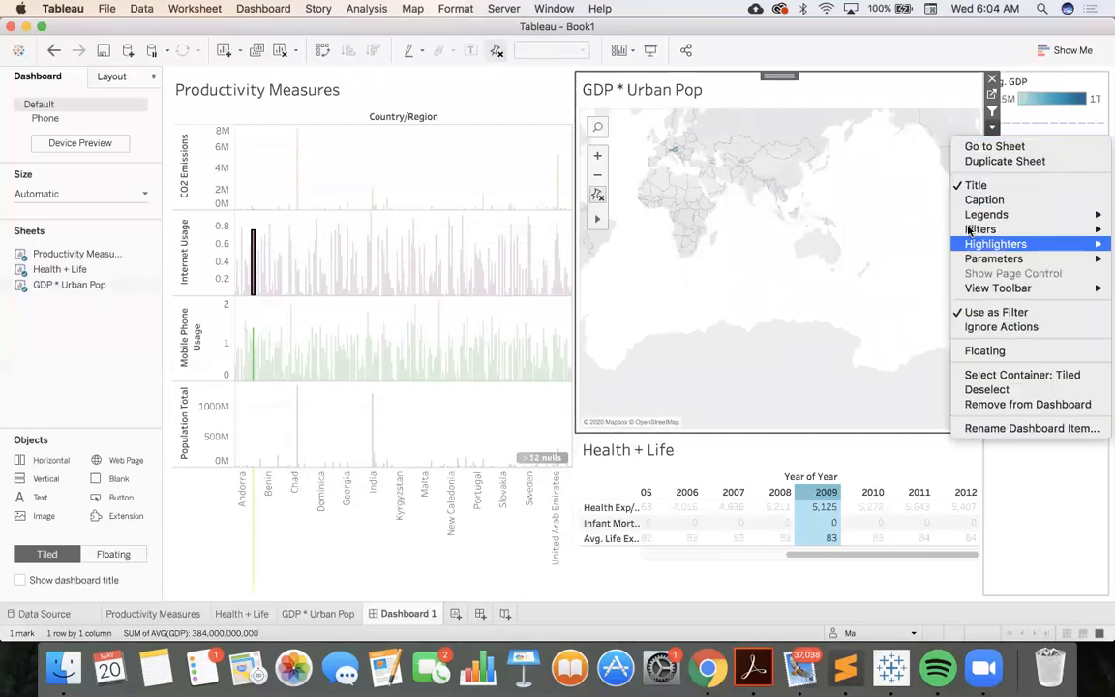
{"action": "mouse_move", "coordinate": [972, 229]}
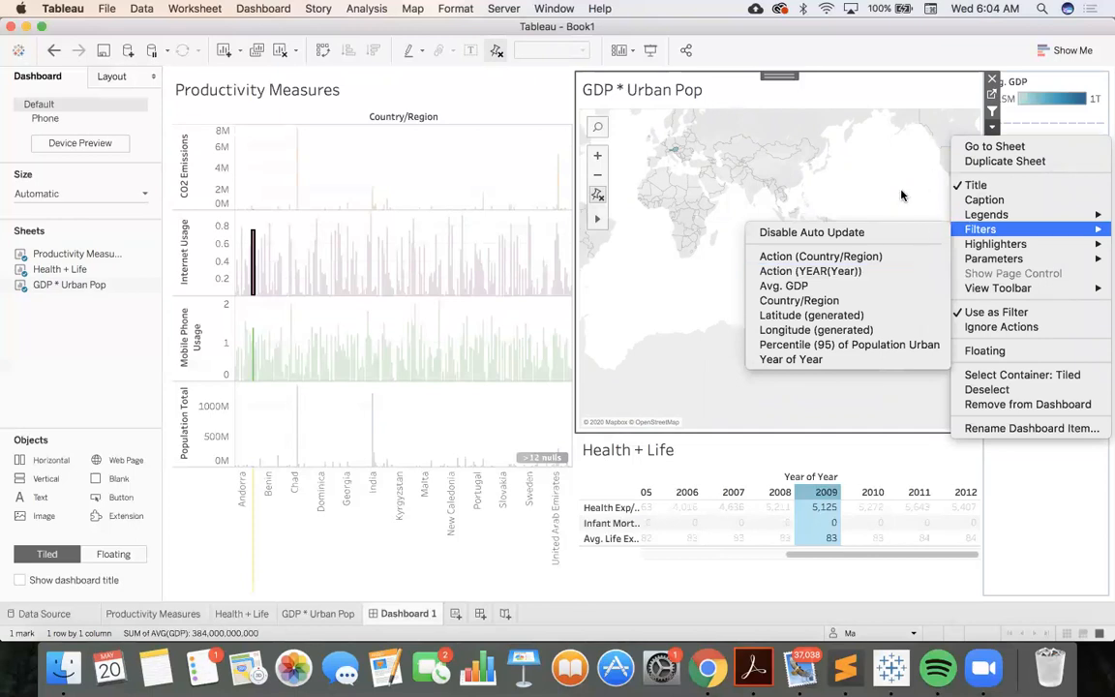
{"action": "left_click", "coordinate": [901, 195]}
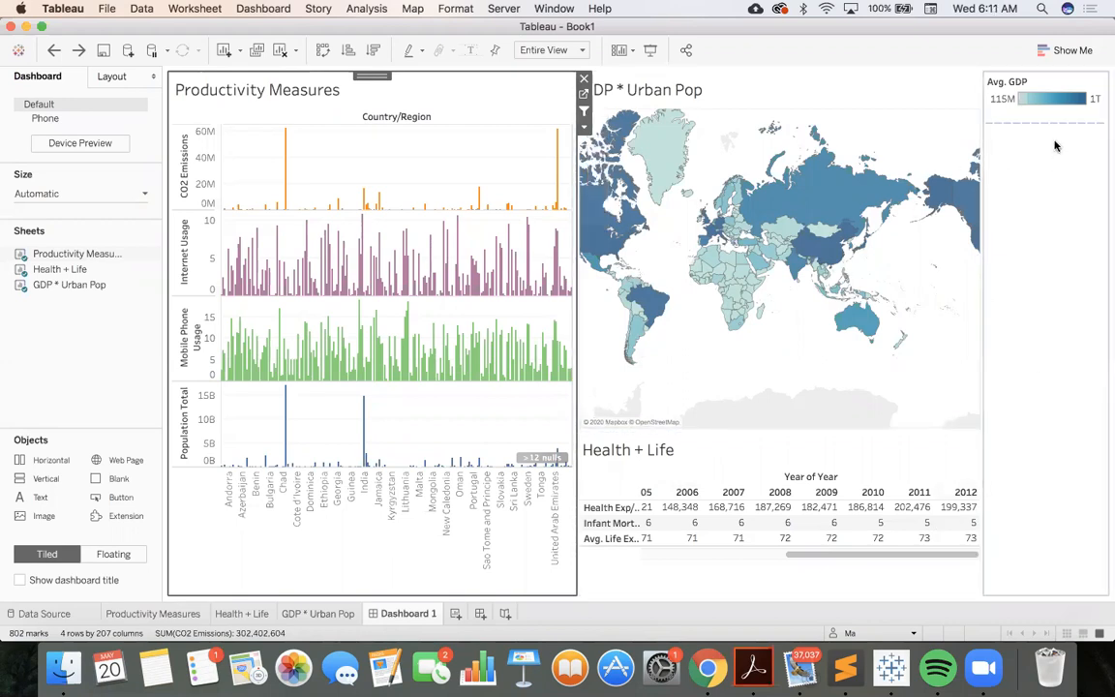
Show the Country/Region filter of the Productivity Measures view on the dashboard
{"action": "left_click", "coordinate": [585, 128]}
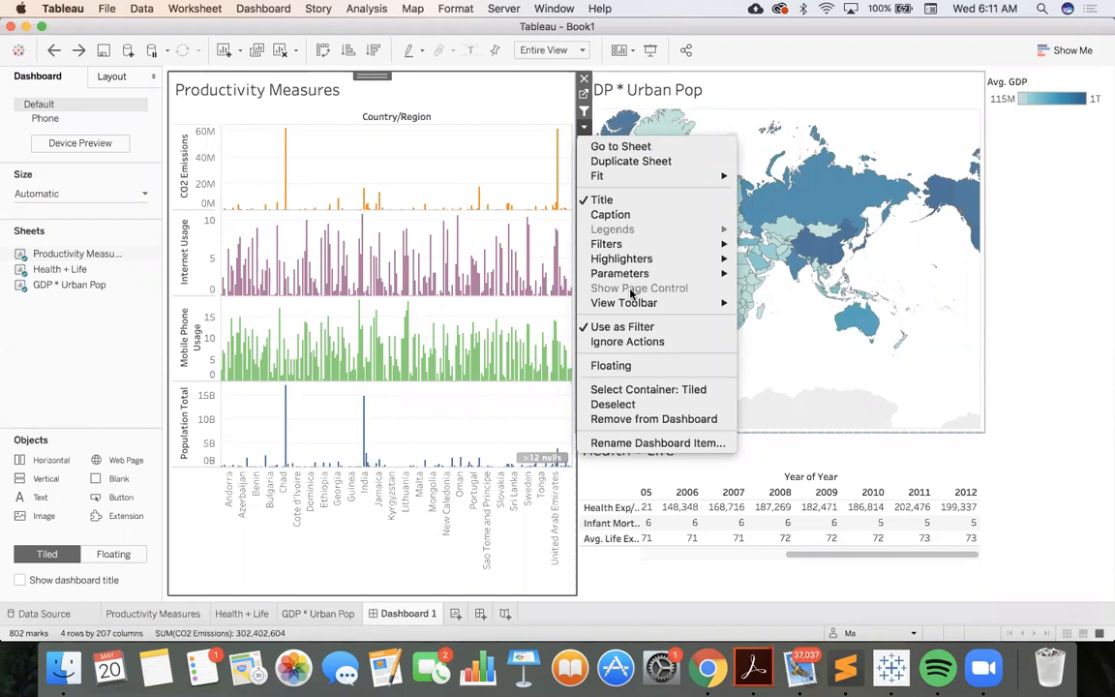
{"action": "mouse_move", "coordinate": [640, 253]}
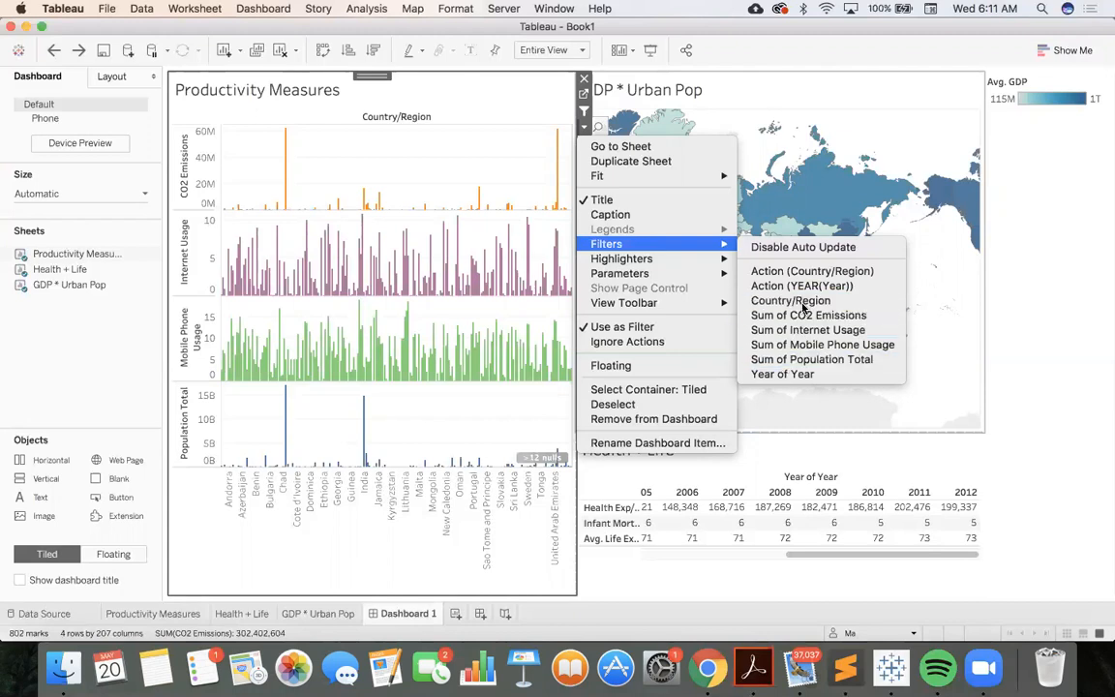
{"action": "left_click", "coordinate": [802, 303]}
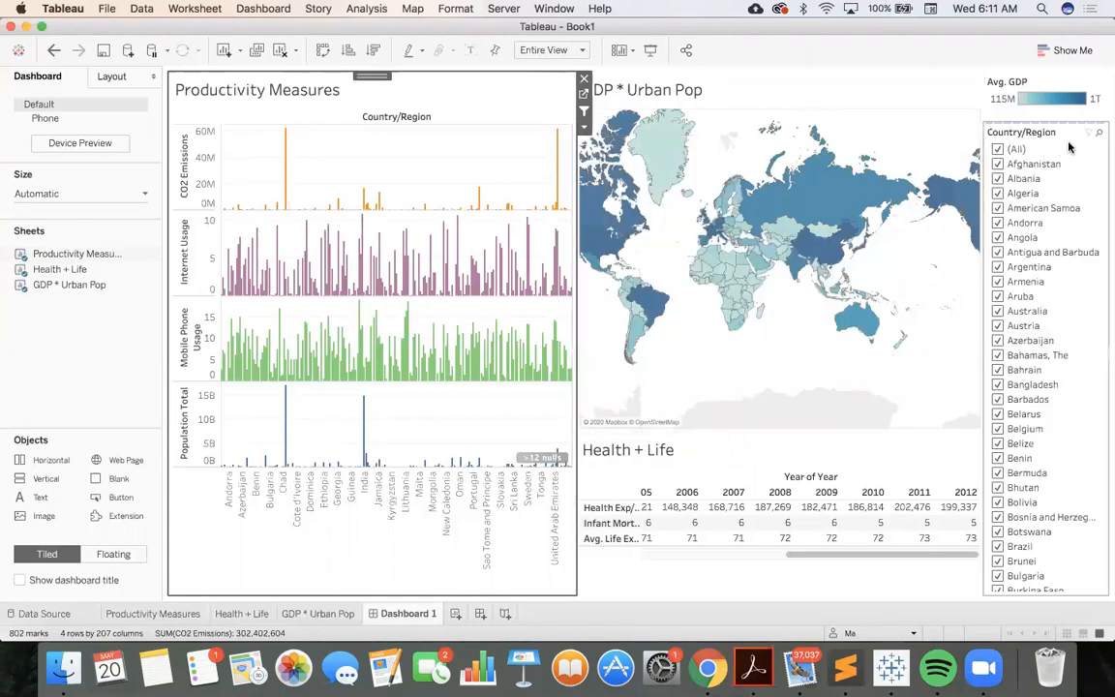
Look through the Country/Region filter's list and change the filter's display to Multiple Values (dropdown)
{"action": "scroll", "coordinate": [1011, 363], "scroll_direction": "down", "scroll_amount": 15}
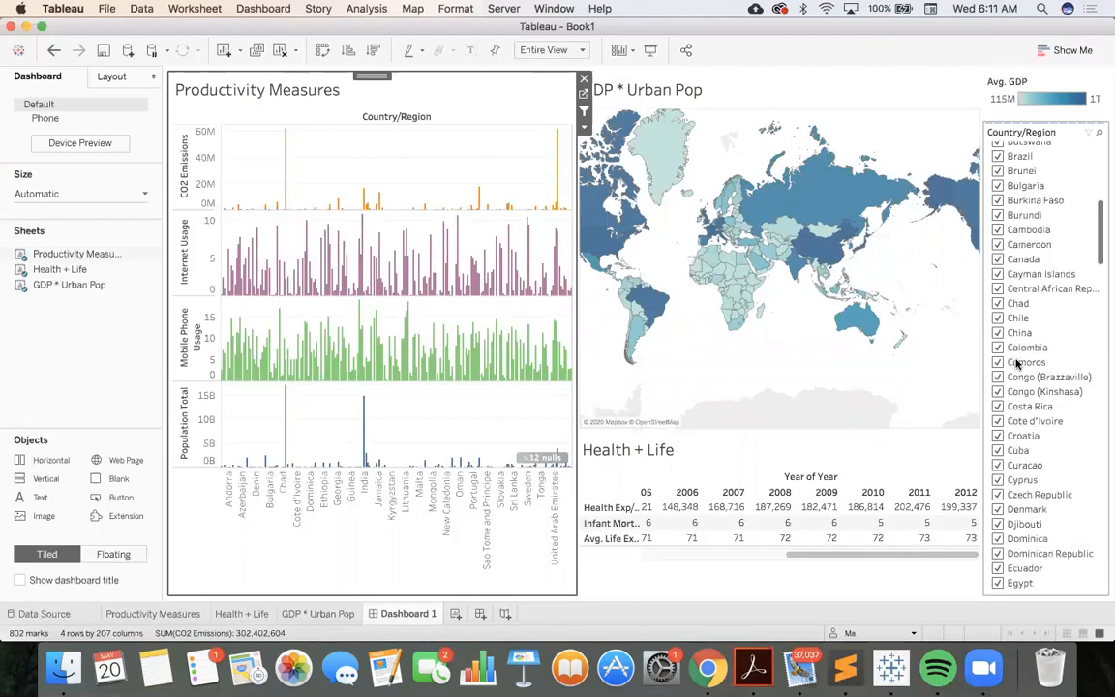
{"action": "scroll", "coordinate": [1016, 364], "scroll_direction": "down", "scroll_amount": 20}
{"action": "scroll", "coordinate": [1021, 323], "scroll_direction": "up", "scroll_amount": 20}
{"action": "scroll", "coordinate": [1021, 322], "scroll_direction": "up", "scroll_amount": 20}
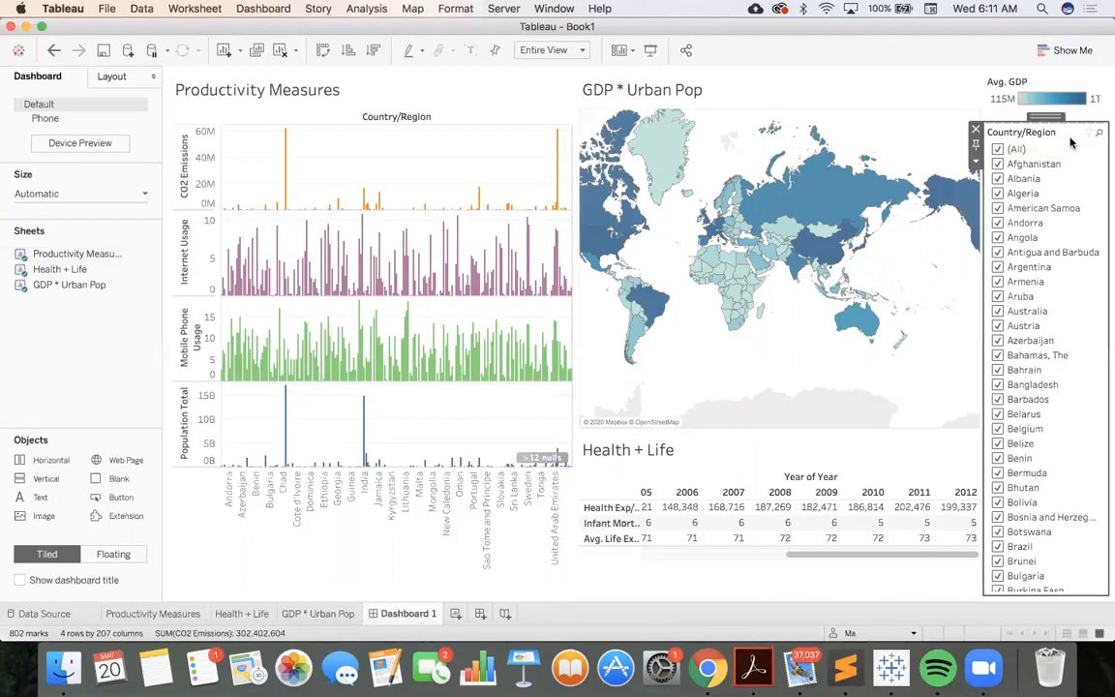
{"action": "right_click", "coordinate": [1071, 142]}
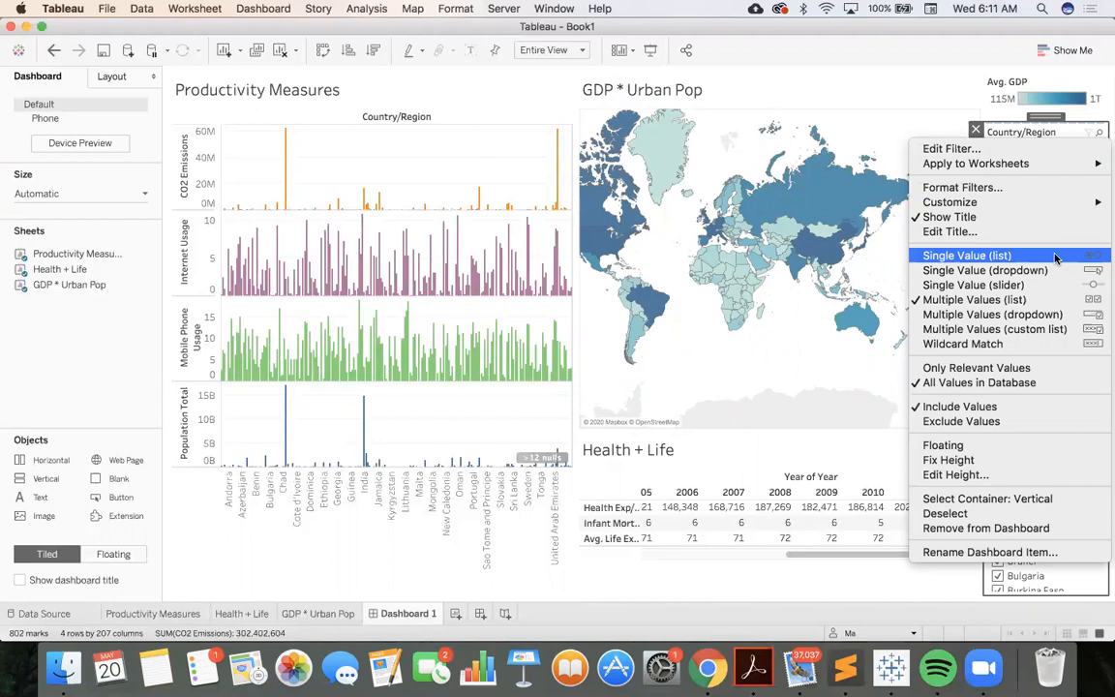
{"action": "left_click", "coordinate": [1054, 315]}
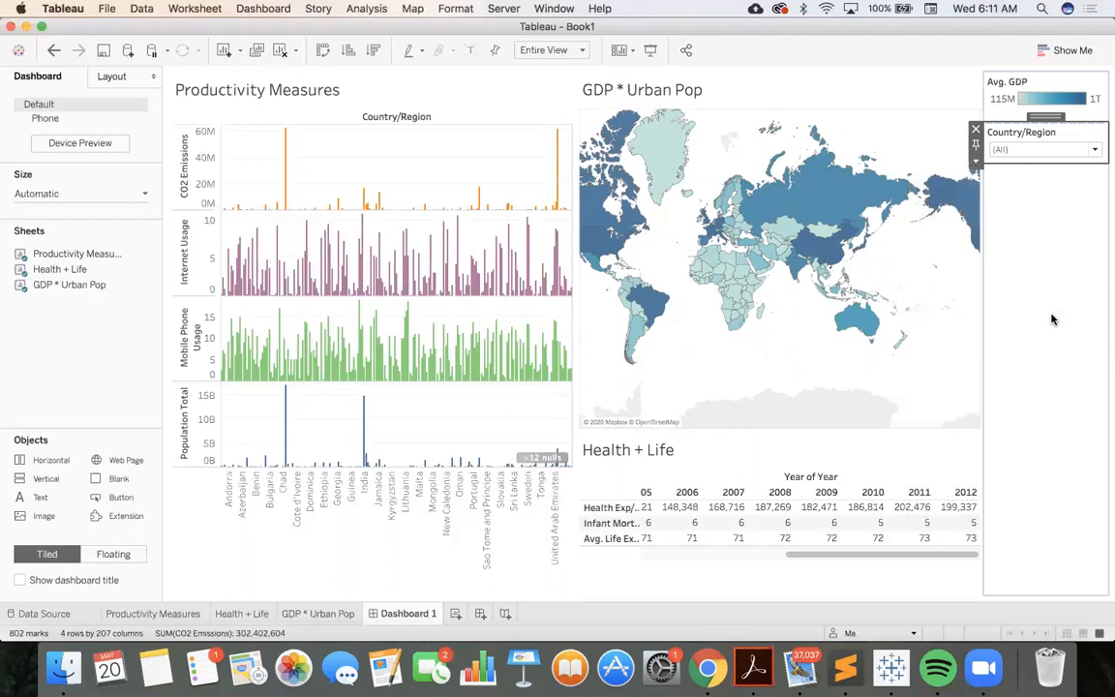
Clear all values in the Country/Region filter and include only Belgium and Bulgaria
{"action": "left_click", "coordinate": [1095, 151]}
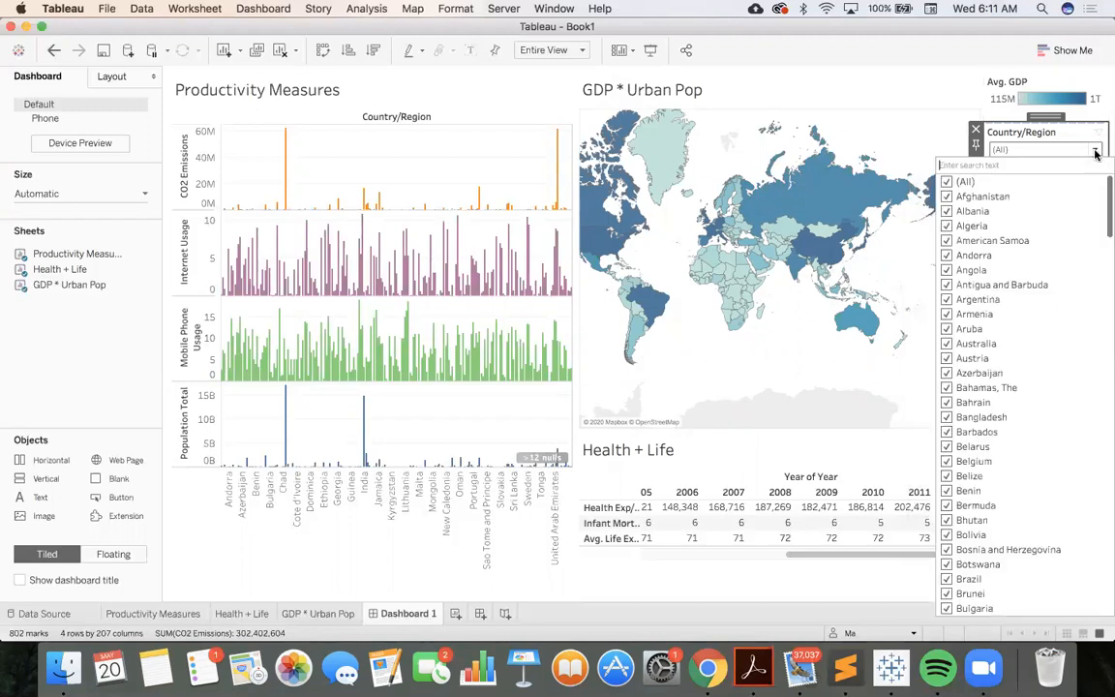
{"action": "left_click", "coordinate": [947, 182]}
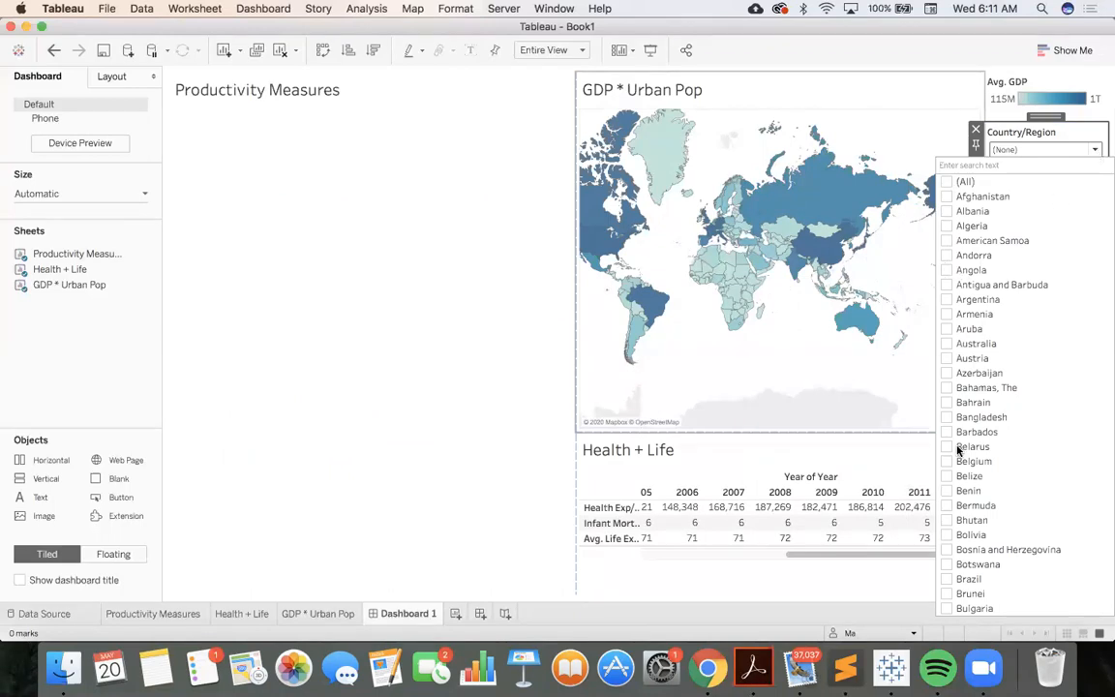
{"action": "left_click", "coordinate": [946, 462]}
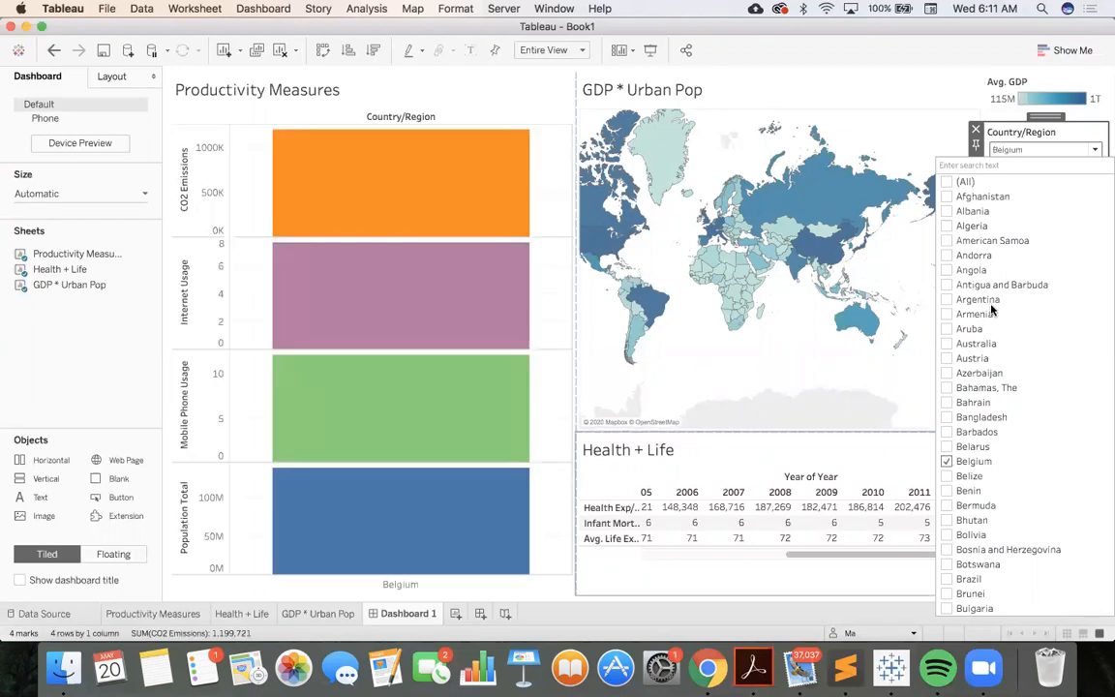
{"action": "scroll", "coordinate": [1004, 502], "scroll_direction": "down", "scroll_amount": 1}
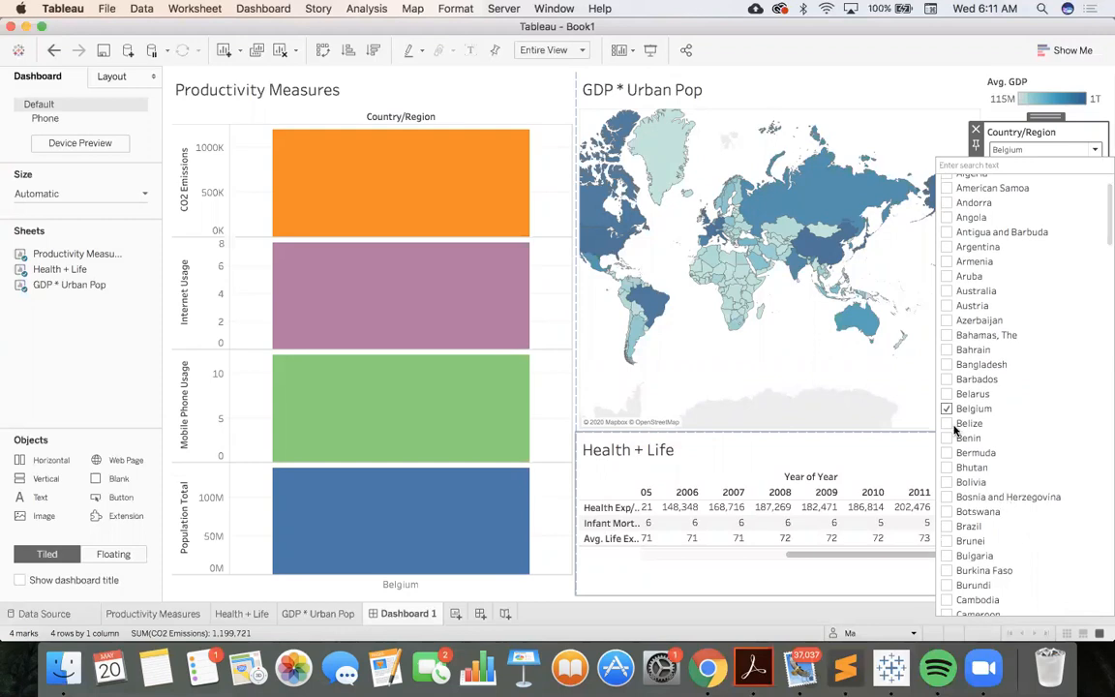
{"action": "scroll", "coordinate": [944, 561], "scroll_direction": "down", "scroll_amount": 3}
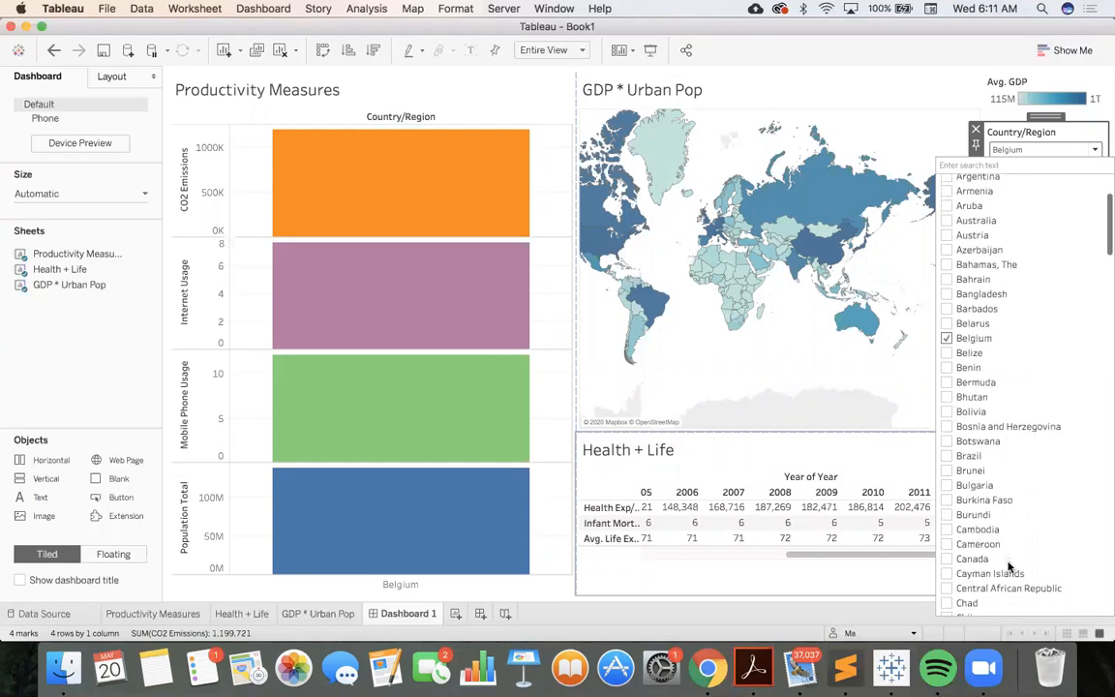
{"action": "left_click", "coordinate": [944, 485]}
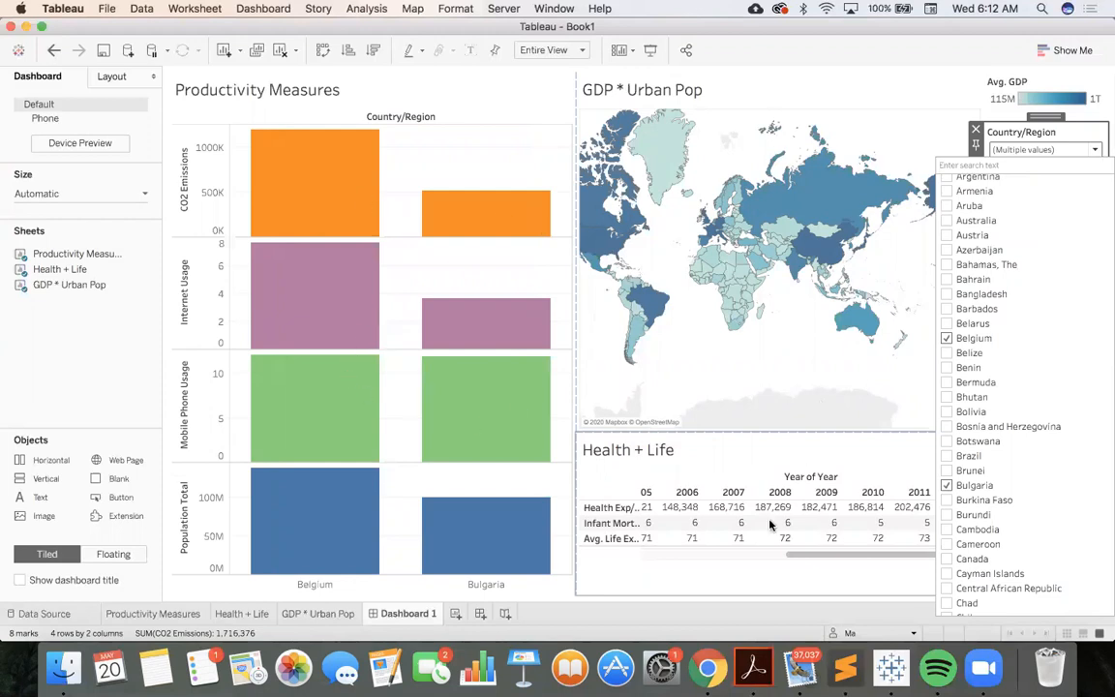
{"action": "scroll", "coordinate": [770, 525], "scroll_direction": "up", "scroll_amount": 1}
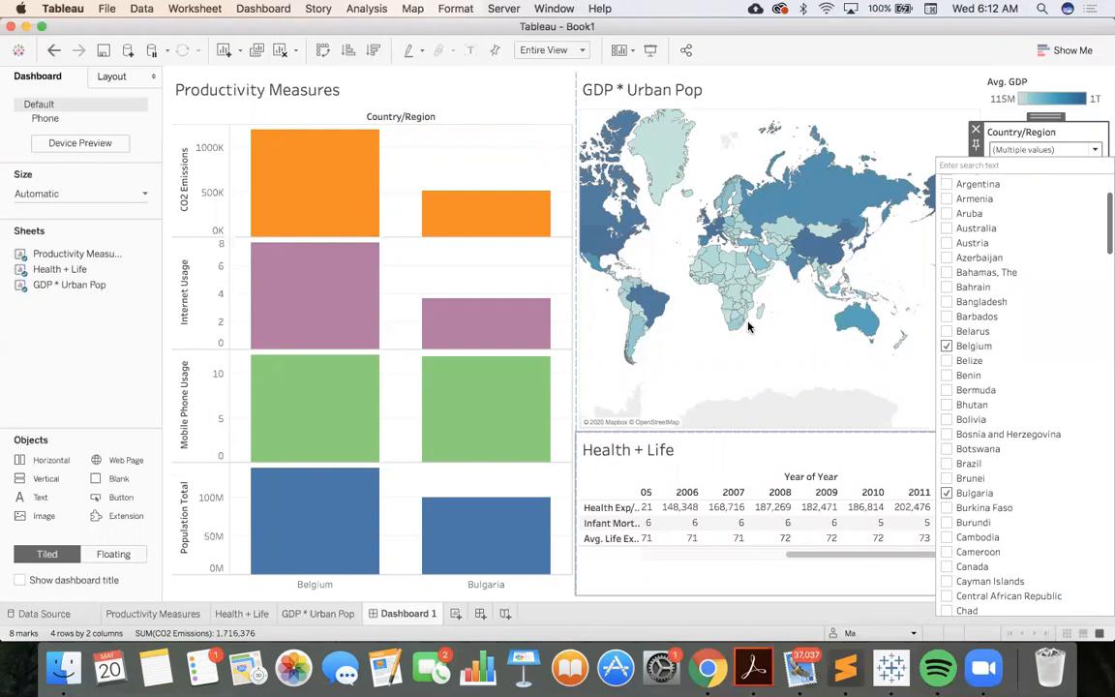
{"action": "left_click", "coordinate": [745, 364]}
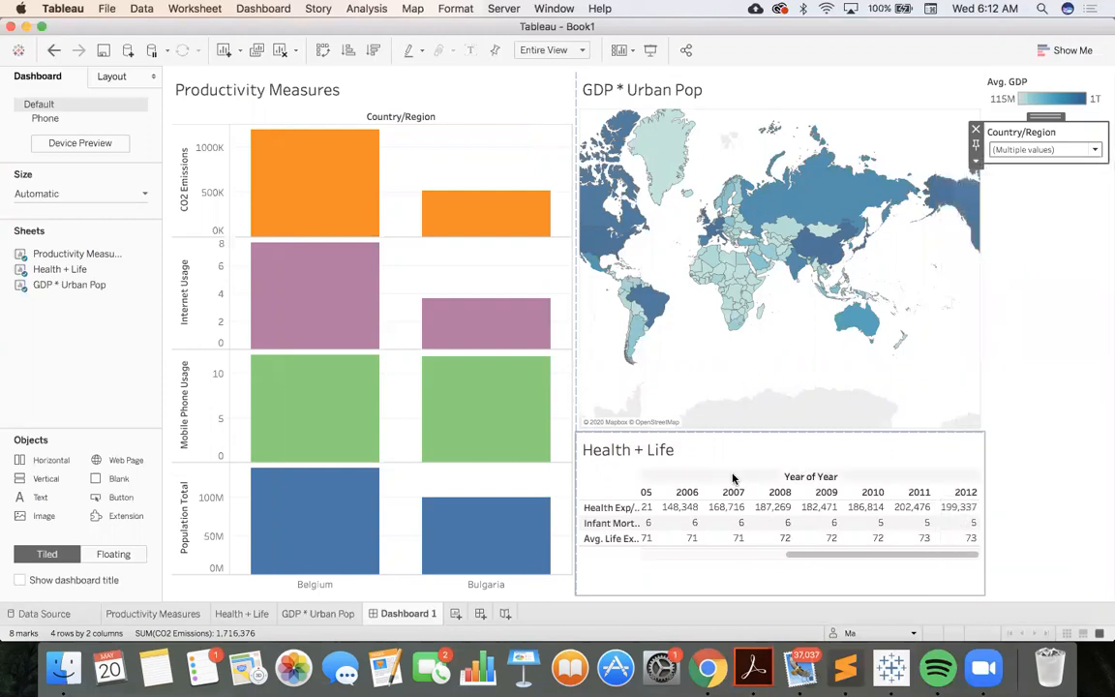
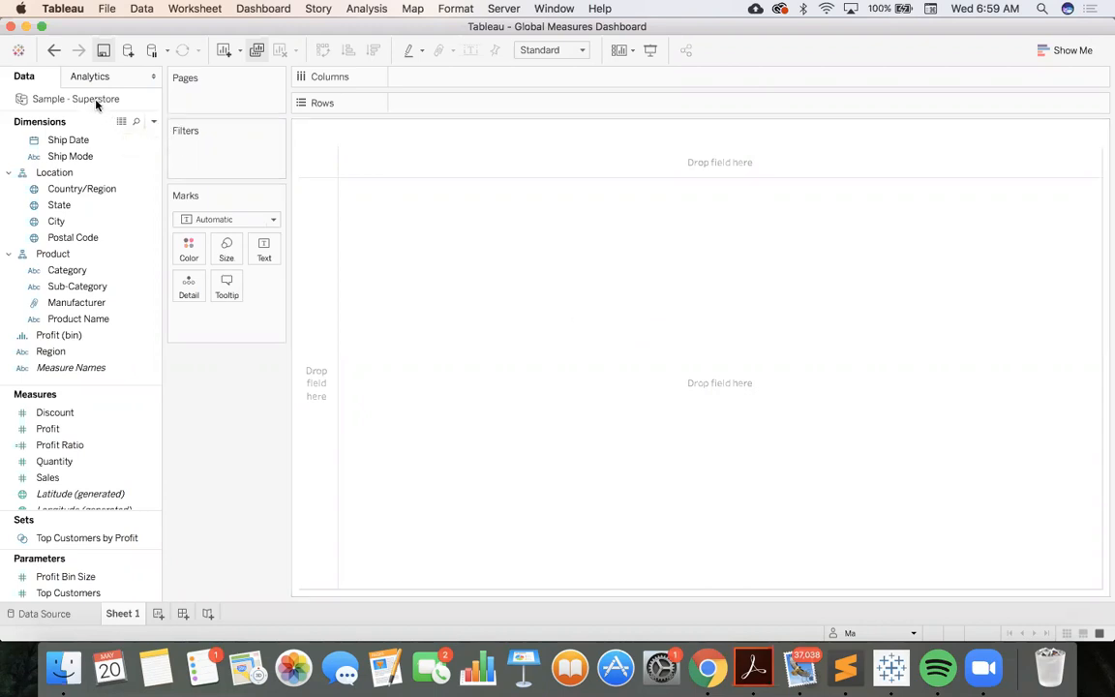
Connect to the saved Sample - Superstore data source from the start page and close the duplicate connection
{"action": "left_click", "coordinate": [17, 50]}
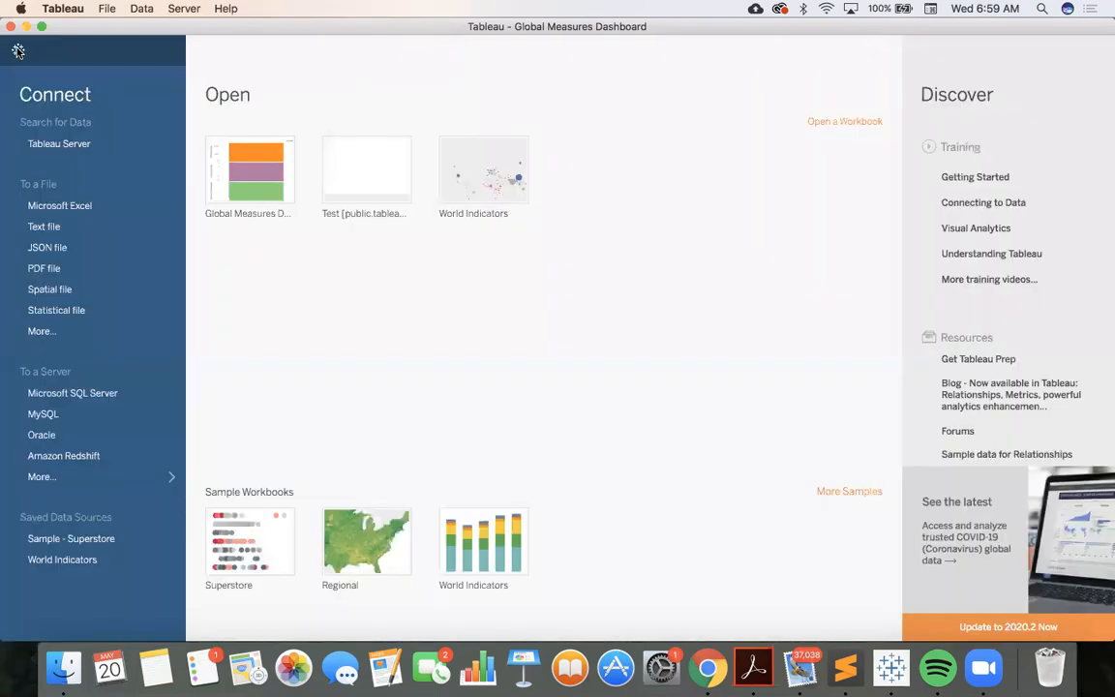
{"action": "left_click", "coordinate": [75, 548]}
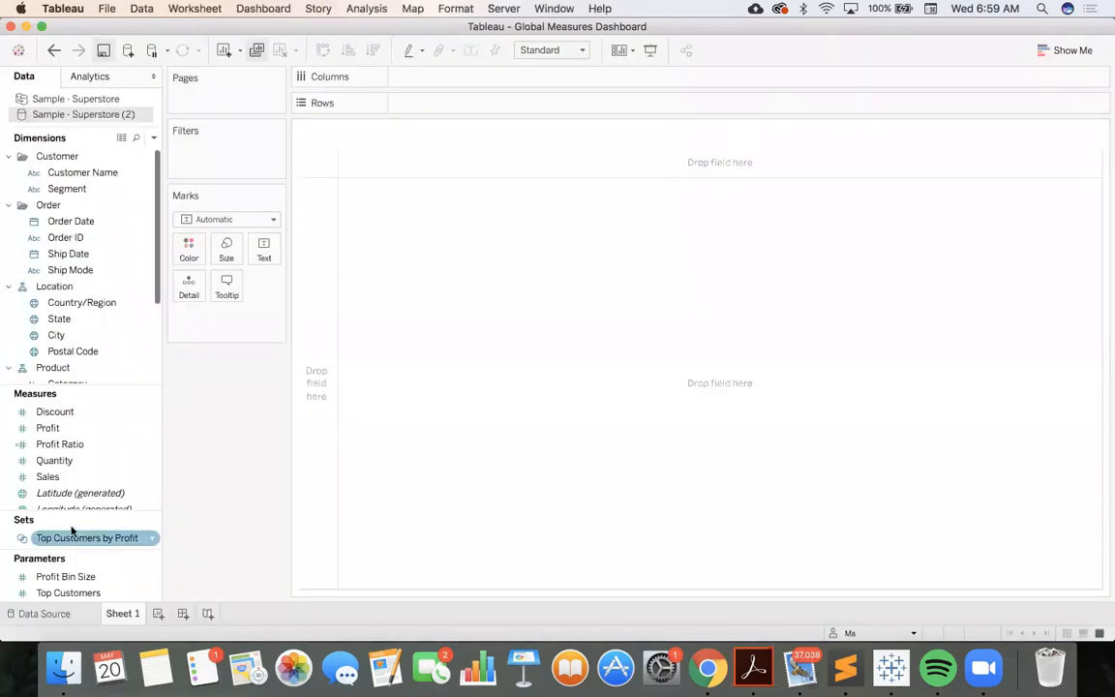
{"action": "left_click", "coordinate": [142, 117]}
{"action": "left_click", "coordinate": [170, 205]}
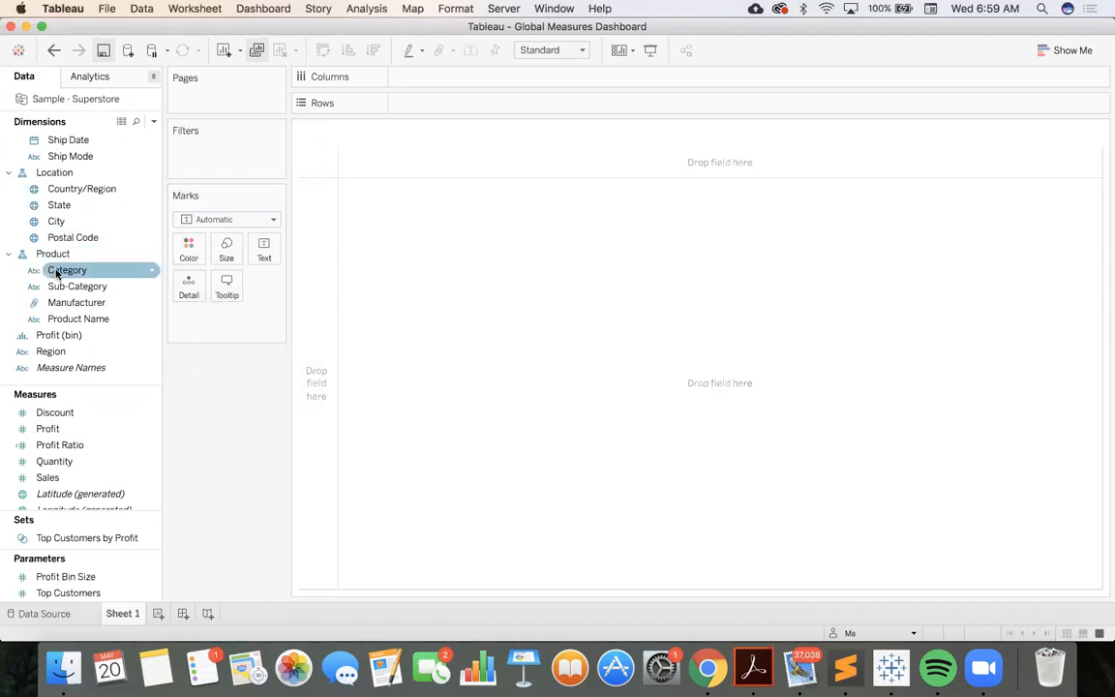
Review the Superstore fields and build a horizontal bar chart with Profit on columns and Category on rows
{"action": "scroll", "coordinate": [58, 272], "scroll_direction": "up", "scroll_amount": 5}
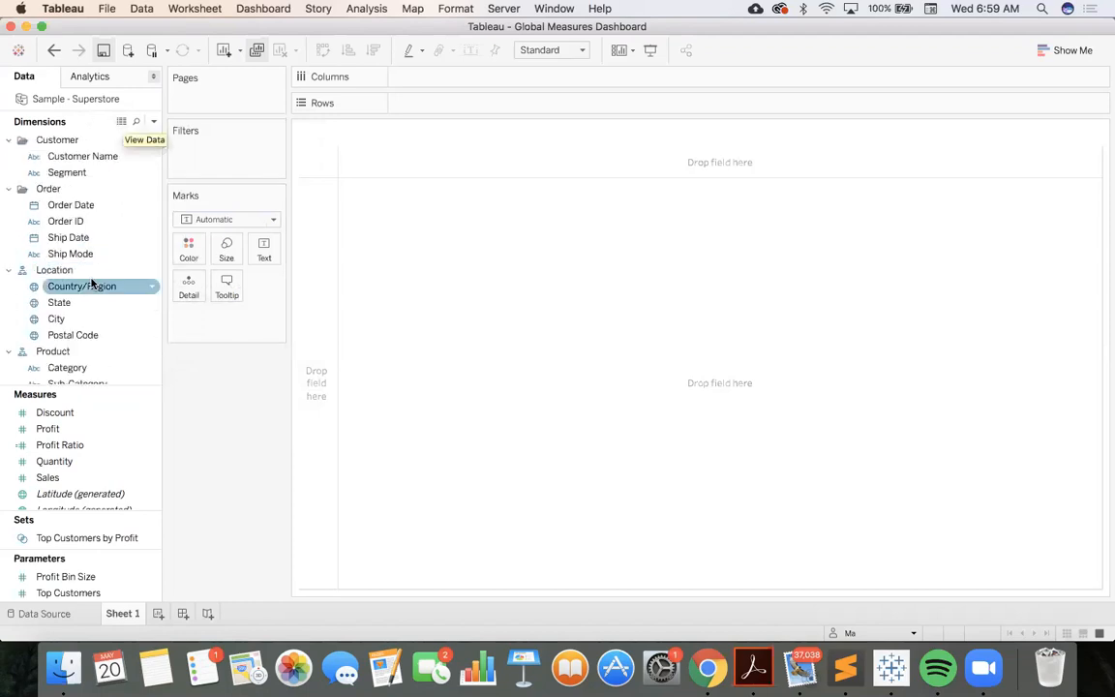
{"action": "scroll", "coordinate": [92, 282], "scroll_direction": "down", "scroll_amount": 4}
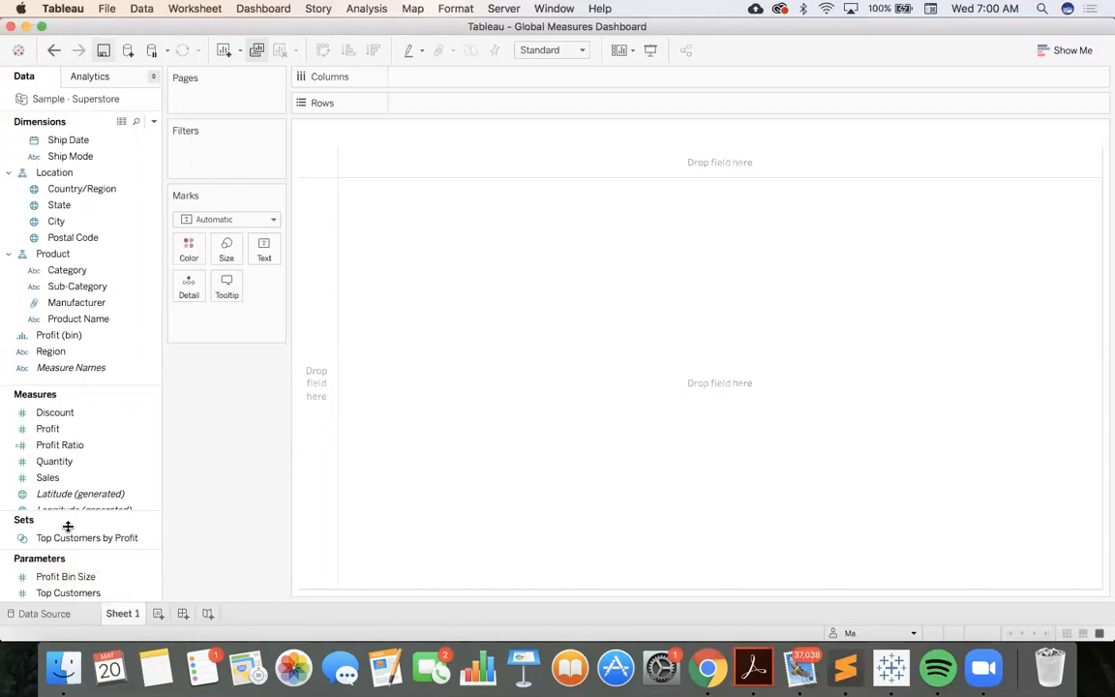
{"action": "scroll", "coordinate": [106, 448], "scroll_direction": "down", "scroll_amount": 3}
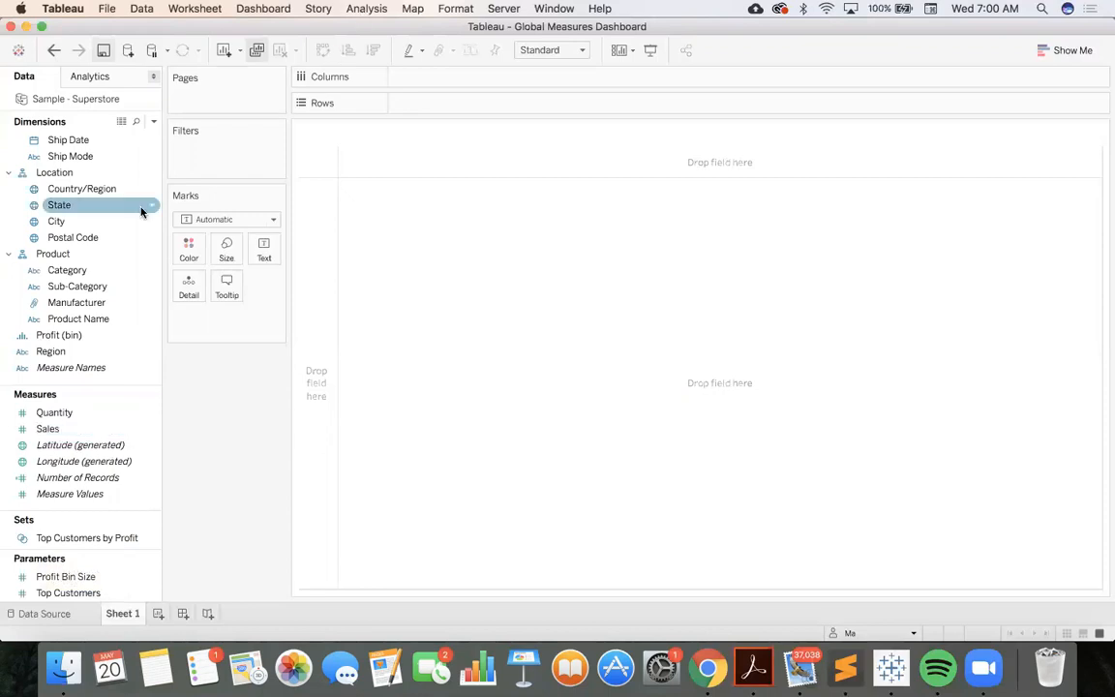
{"action": "scroll", "coordinate": [90, 241], "scroll_direction": "up", "scroll_amount": 6}
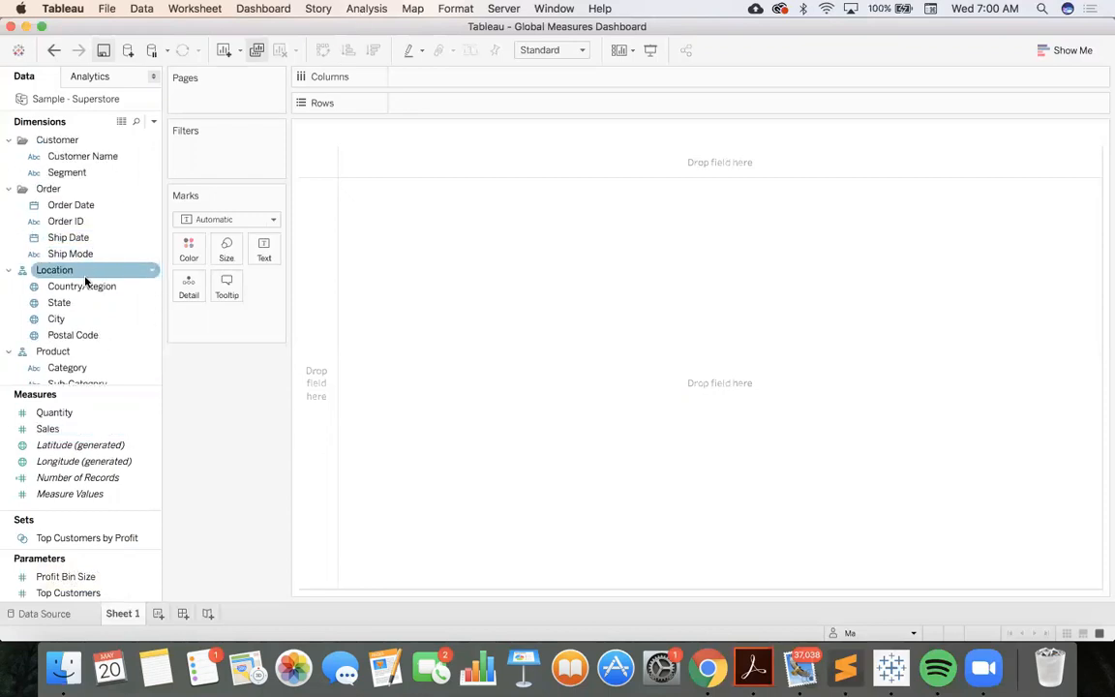
{"action": "scroll", "coordinate": [85, 279], "scroll_direction": "down", "scroll_amount": 5}
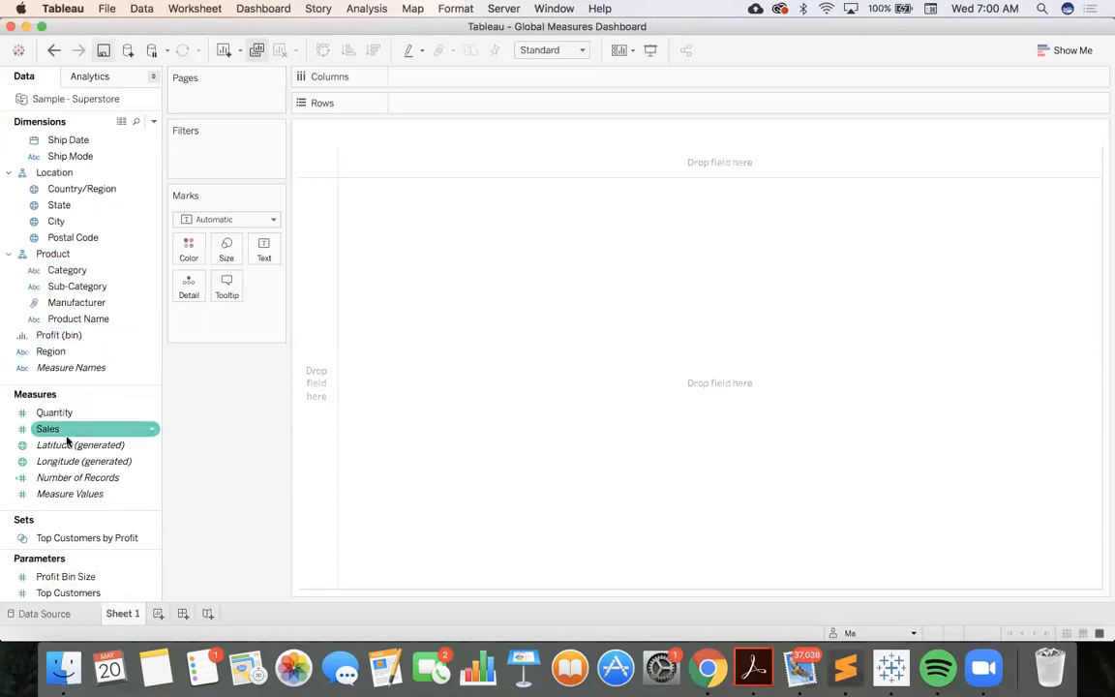
{"action": "scroll", "coordinate": [72, 433], "scroll_direction": "up", "scroll_amount": 3}
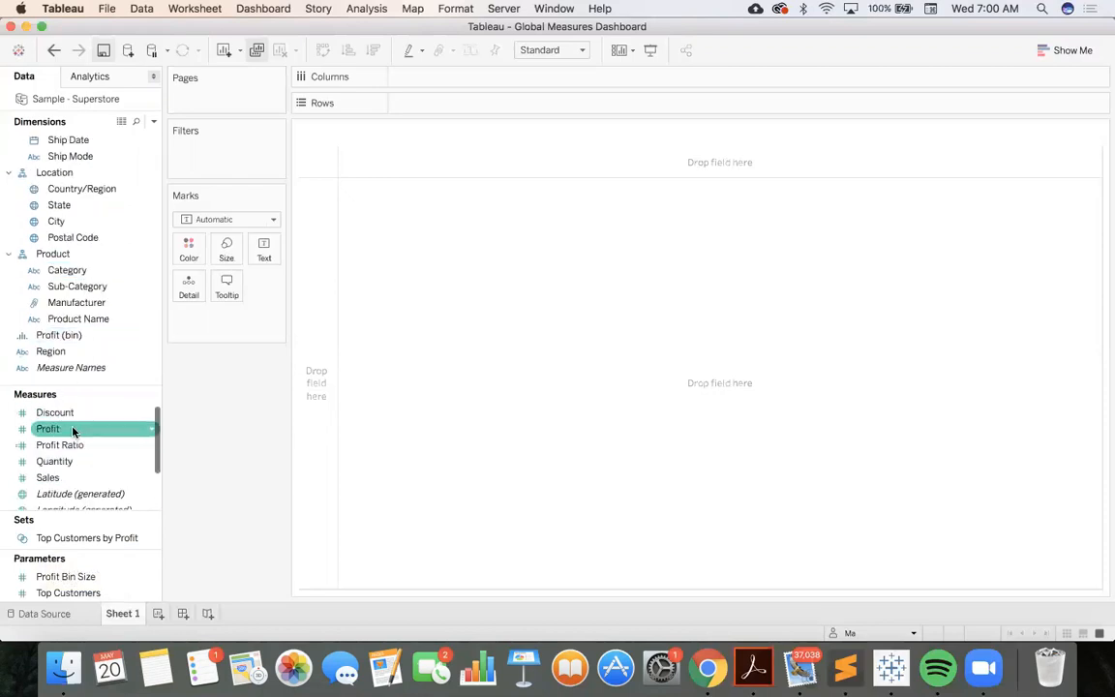
{"action": "left_click_drag", "start_coordinate": [73, 430], "coordinate": [432, 77]}
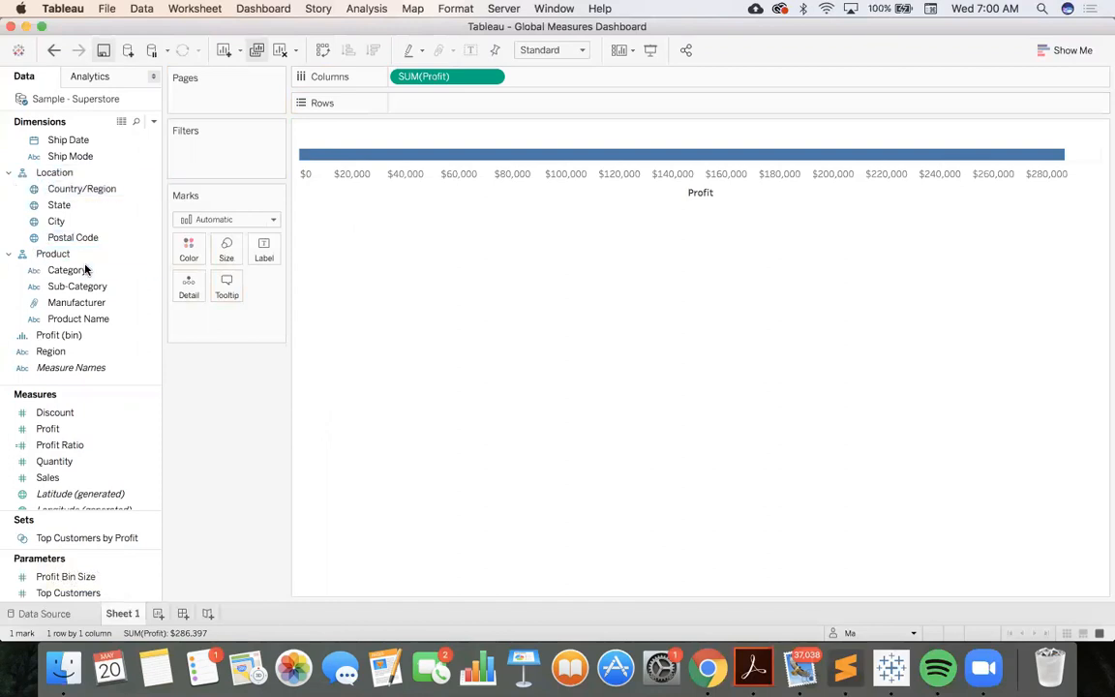
{"action": "left_click_drag", "start_coordinate": [84, 273], "coordinate": [440, 103]}
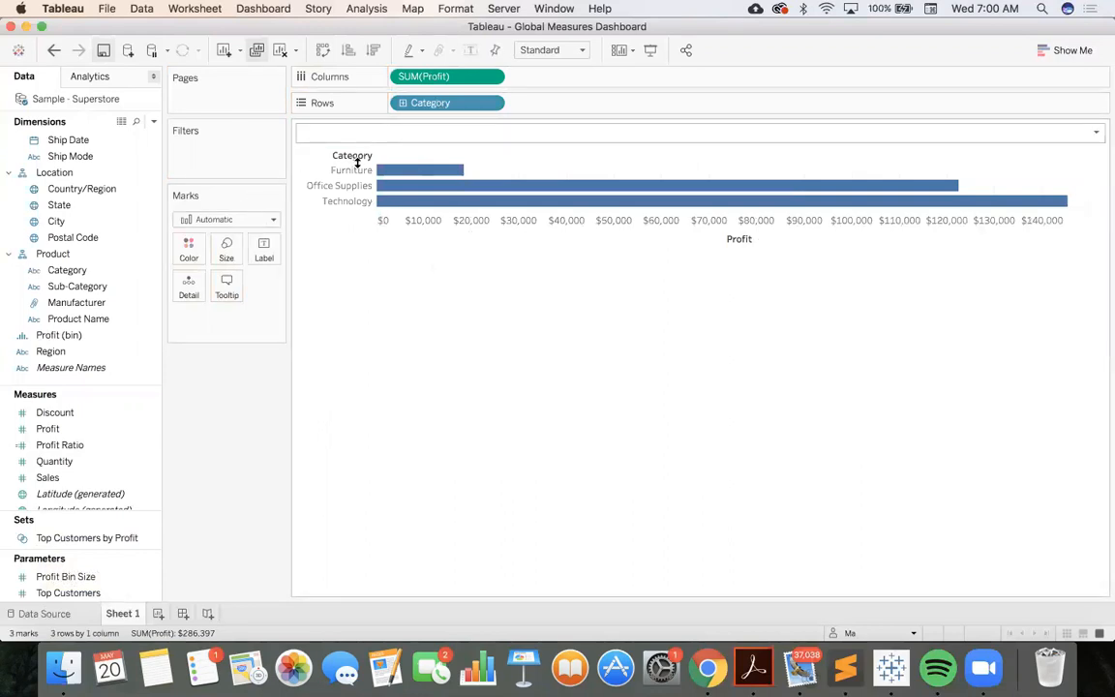
{"action": "mouse_move", "coordinate": [415, 171]}
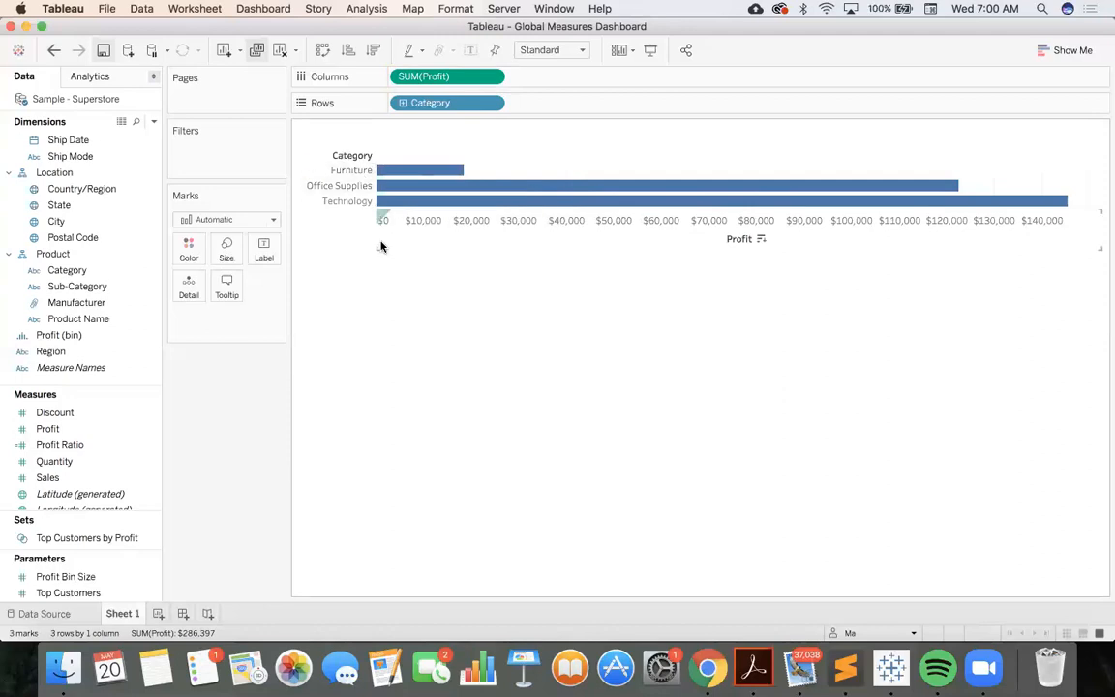
{"action": "mouse_move", "coordinate": [383, 191]}
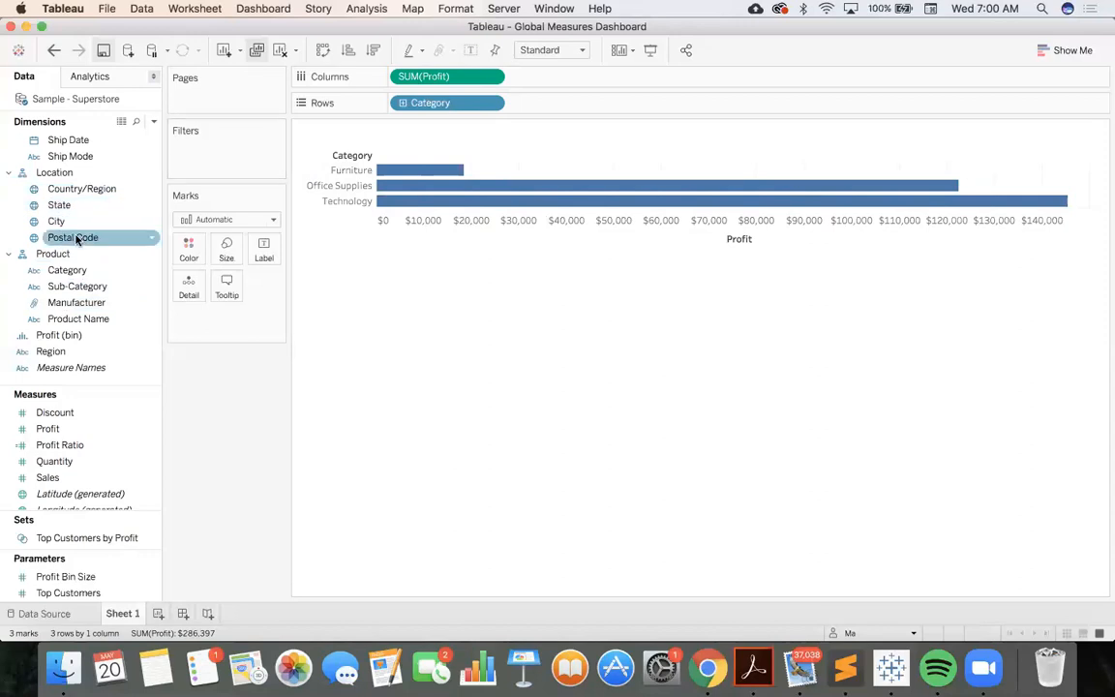
Try filtering the chart to only the Technology category and undo the filter
{"action": "left_click_drag", "start_coordinate": [78, 270], "coordinate": [390, 180]}
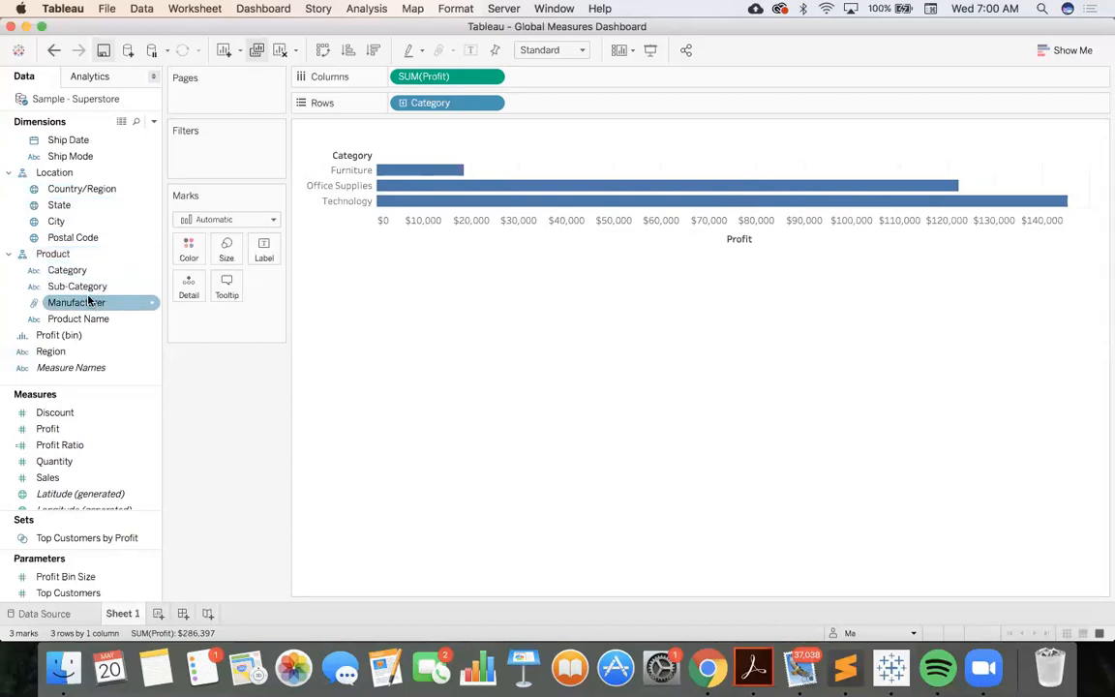
{"action": "left_click_drag", "start_coordinate": [72, 271], "coordinate": [206, 152]}
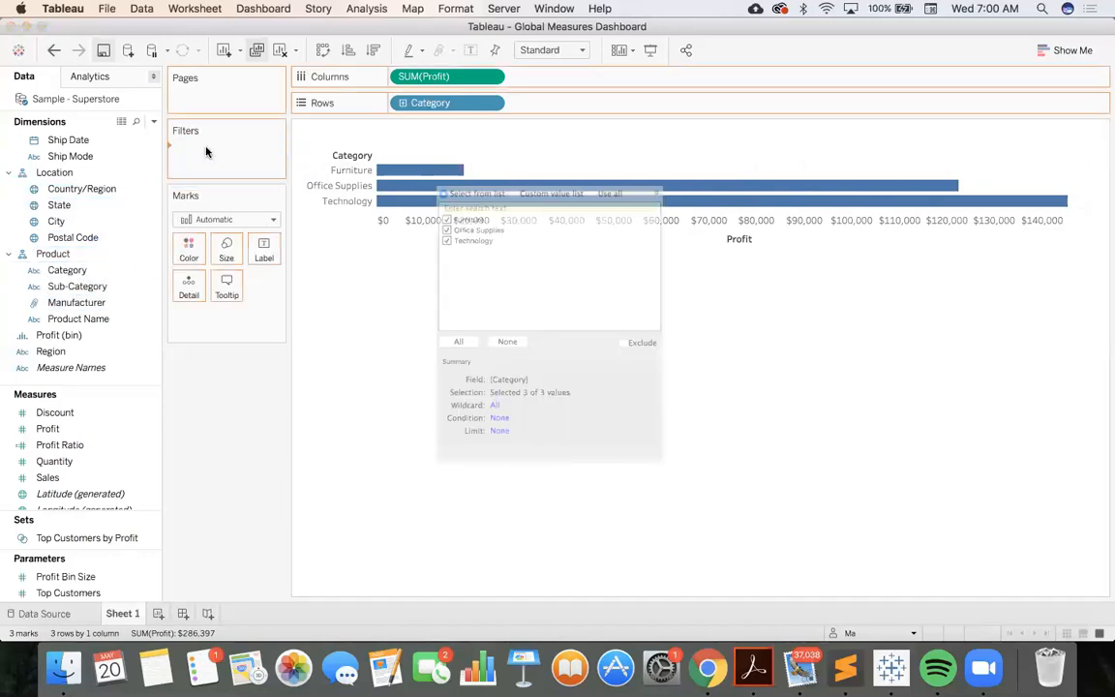
{"action": "left_click", "coordinate": [420, 201]}
{"action": "left_click", "coordinate": [420, 216]}
{"action": "left_click", "coordinate": [693, 536]}
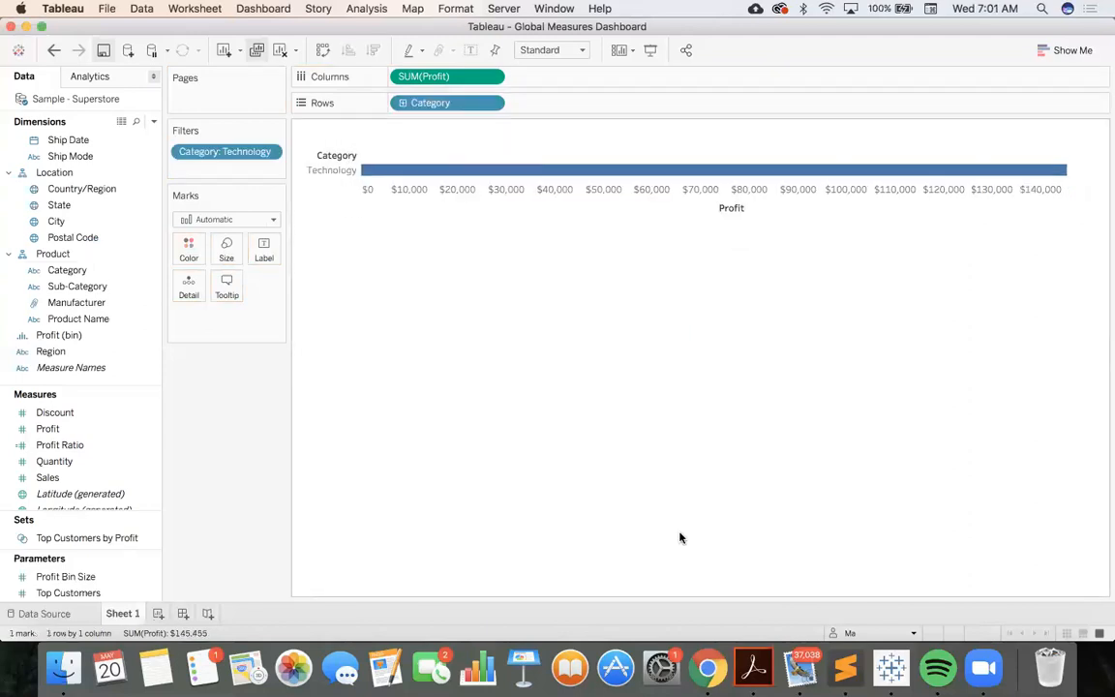
{"action": "key", "text": "super+z"}
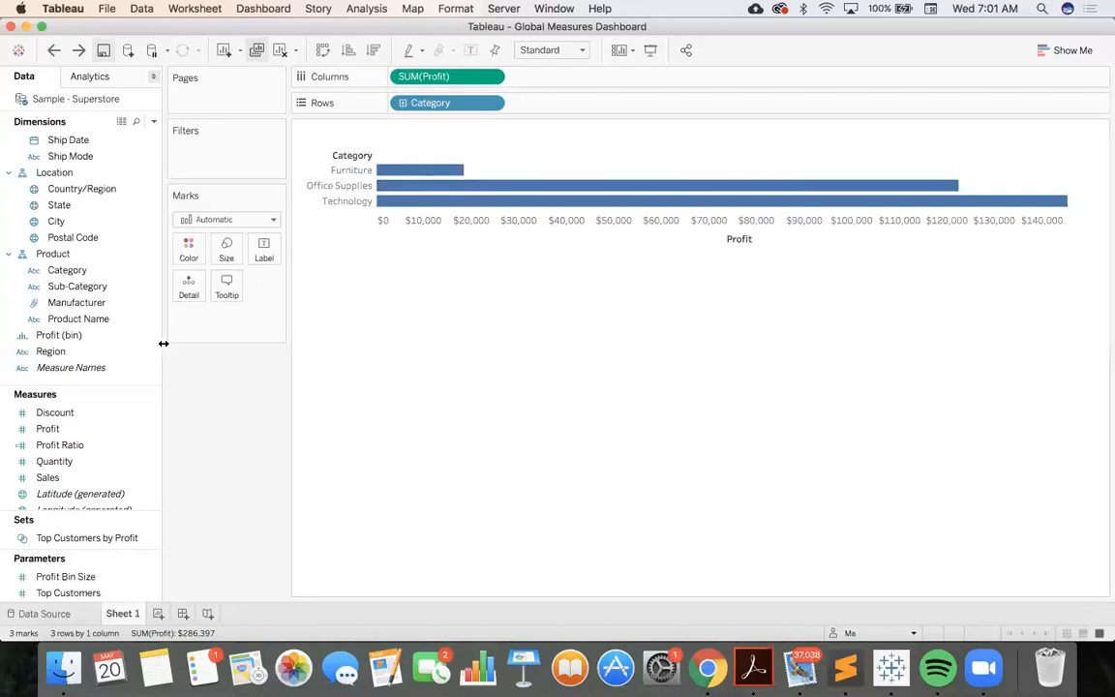
Add Sub-Category to the rows beside Category and move Profit from the columns to the color encoding
{"action": "left_click_drag", "start_coordinate": [86, 291], "coordinate": [564, 109]}
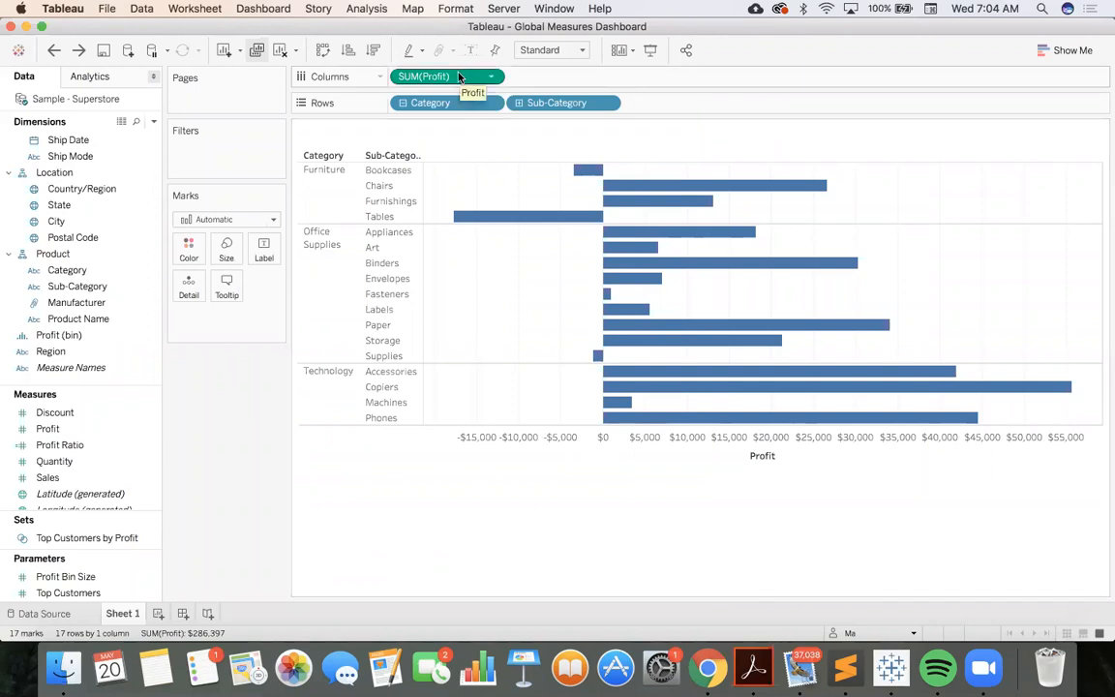
{"action": "left_click_drag", "start_coordinate": [460, 77], "coordinate": [191, 250]}
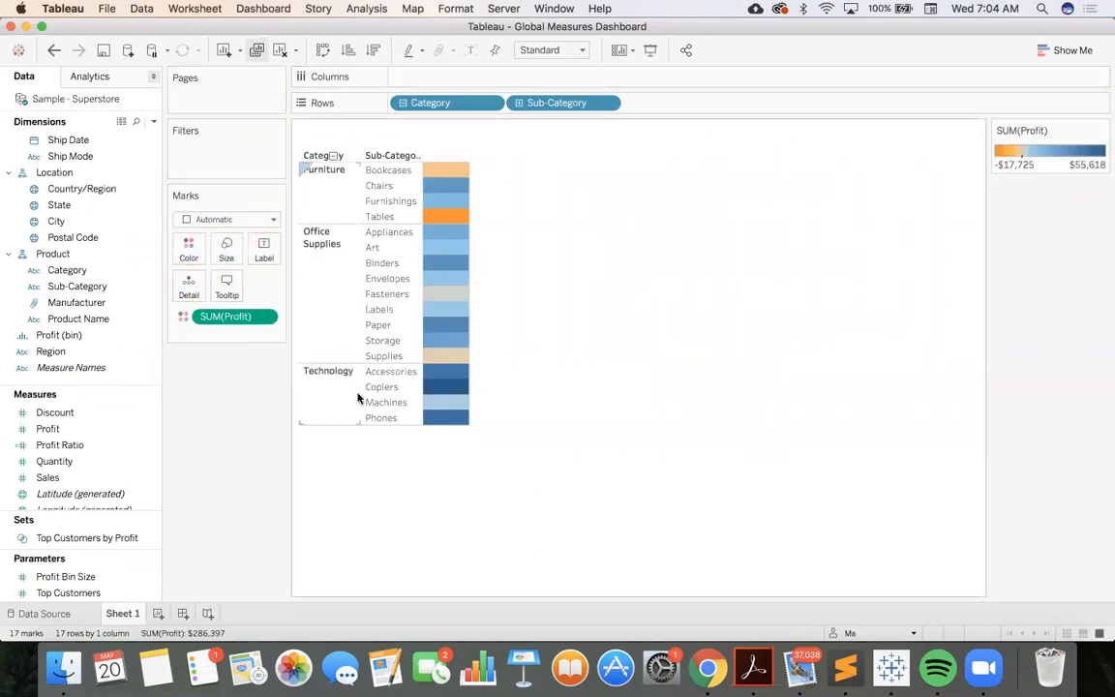
Set the Profit colors to the Red-Blue Diverging palette with the center fixed at 0
{"action": "left_click", "coordinate": [1101, 130]}
{"action": "left_click", "coordinate": [1083, 148]}
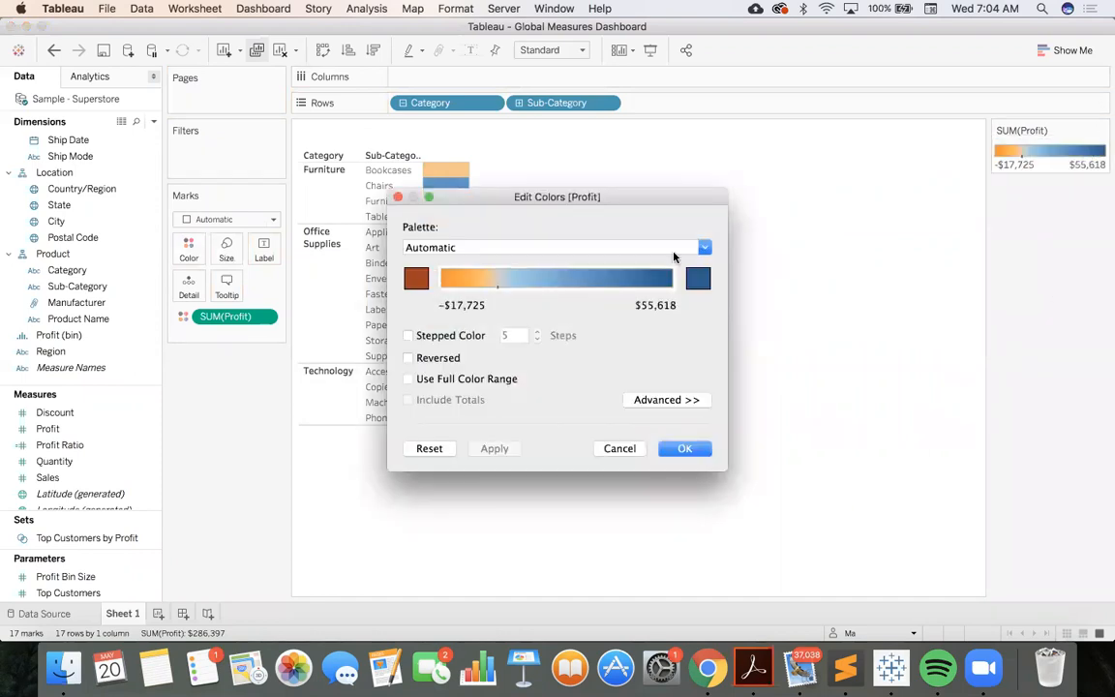
{"action": "left_click", "coordinate": [654, 399]}
{"action": "left_click", "coordinate": [408, 489]}
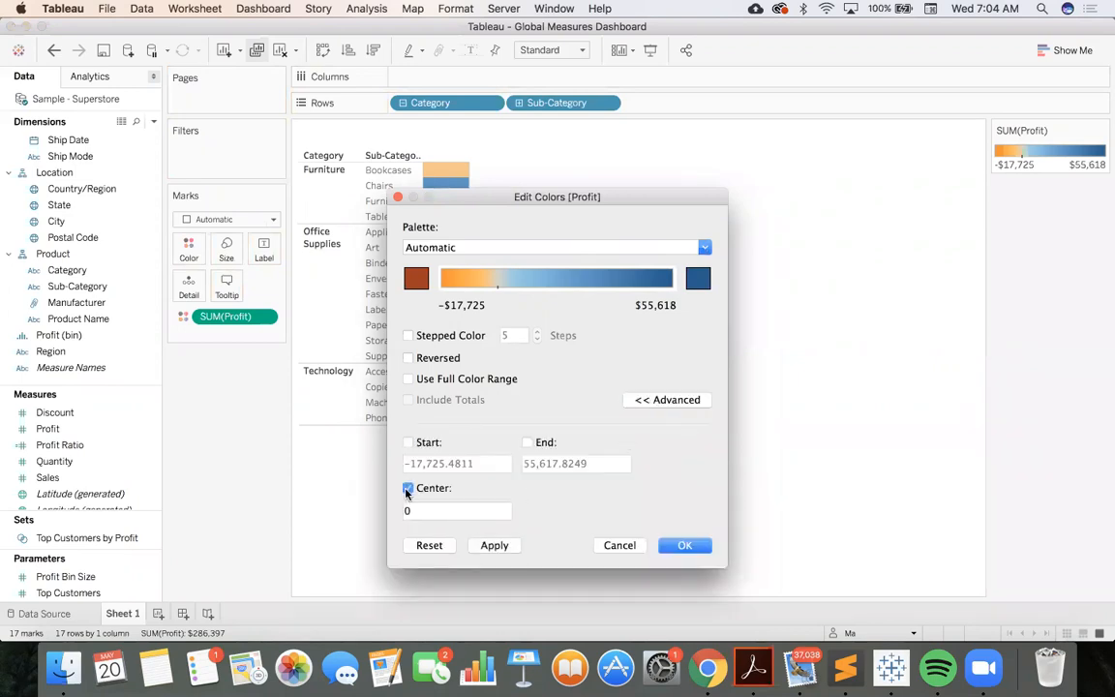
{"action": "left_click", "coordinate": [704, 248]}
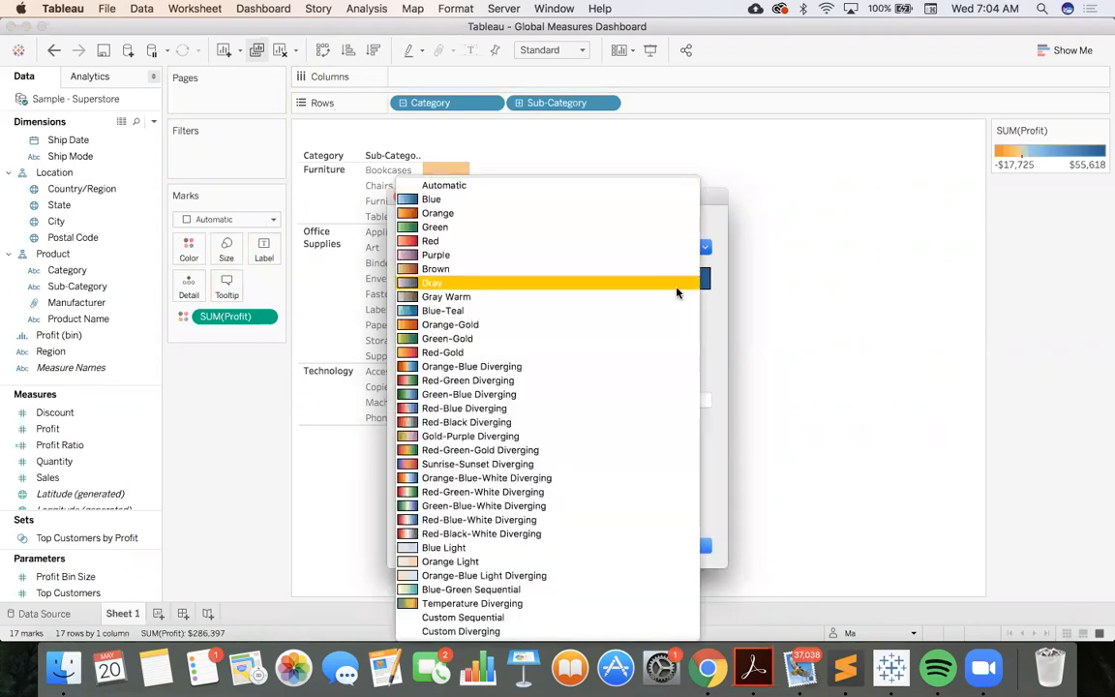
{"action": "left_click", "coordinate": [649, 407]}
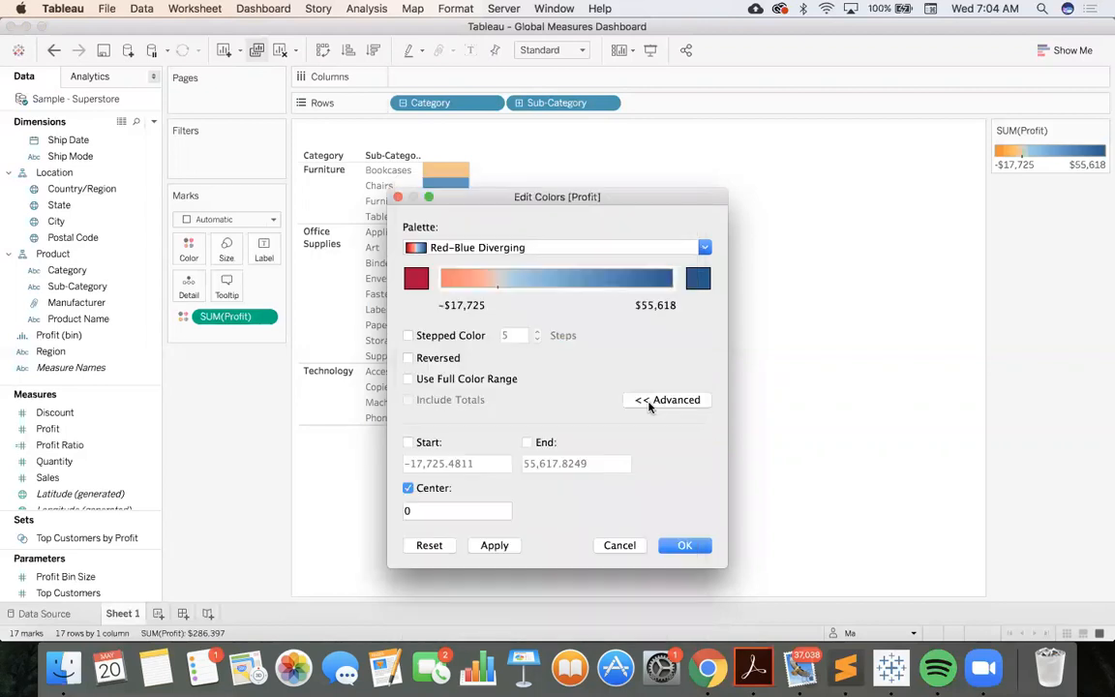
{"action": "left_click", "coordinate": [688, 543]}
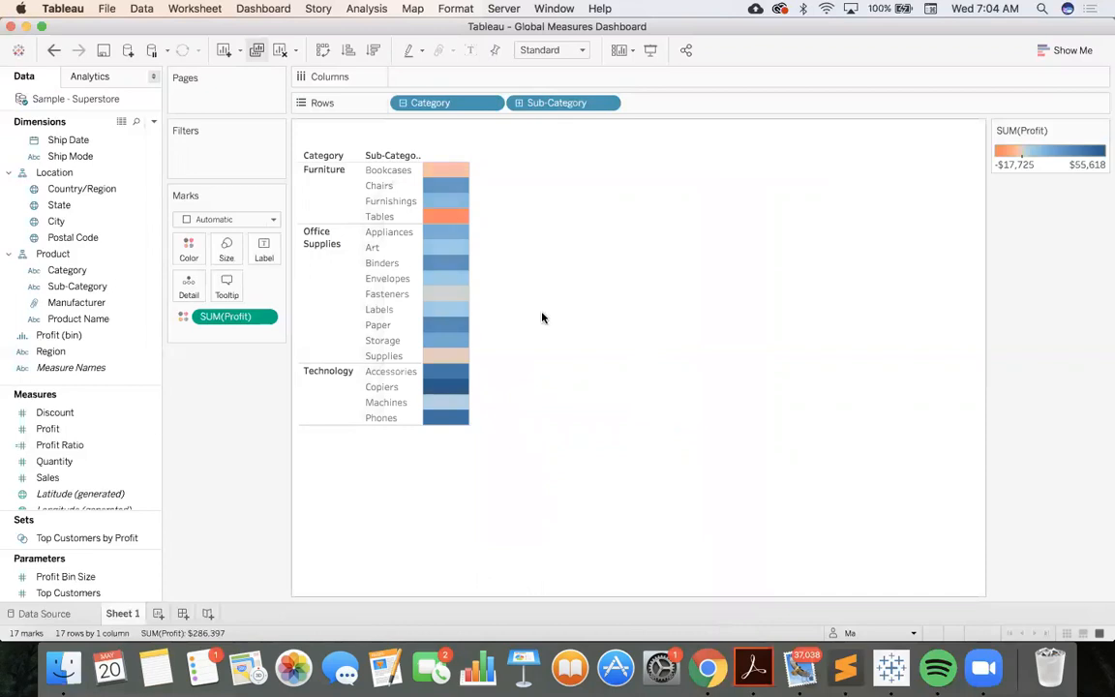
Add Profit to the columns to restore the bars and rename the sheet Profit
{"action": "left_click_drag", "start_coordinate": [77, 437], "coordinate": [429, 81]}
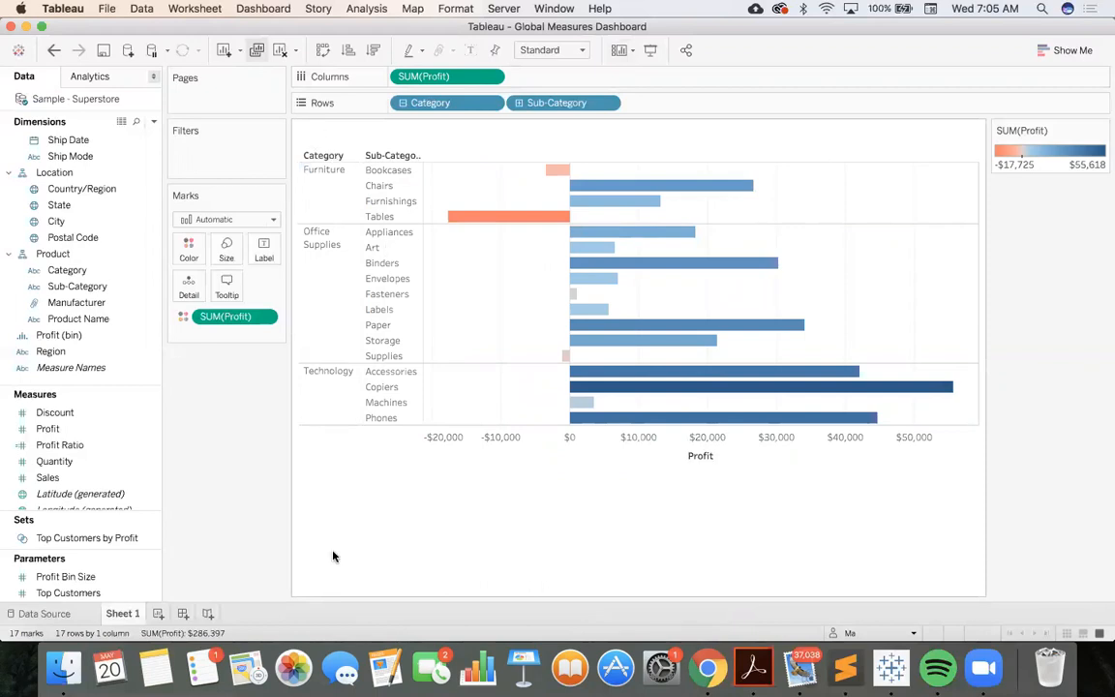
{"action": "double_click", "coordinate": [124, 613]}
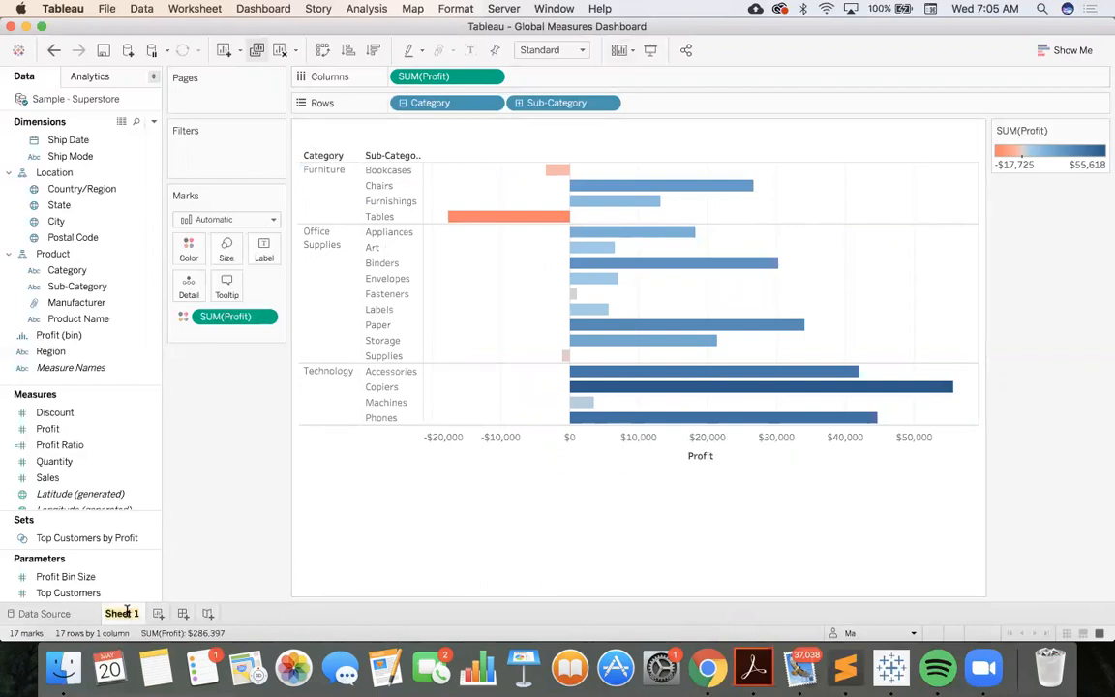
{"action": "key", "text": "BackSpace"}
{"action": "type", "text": "rofit"}
{"action": "key", "text": "Return"}
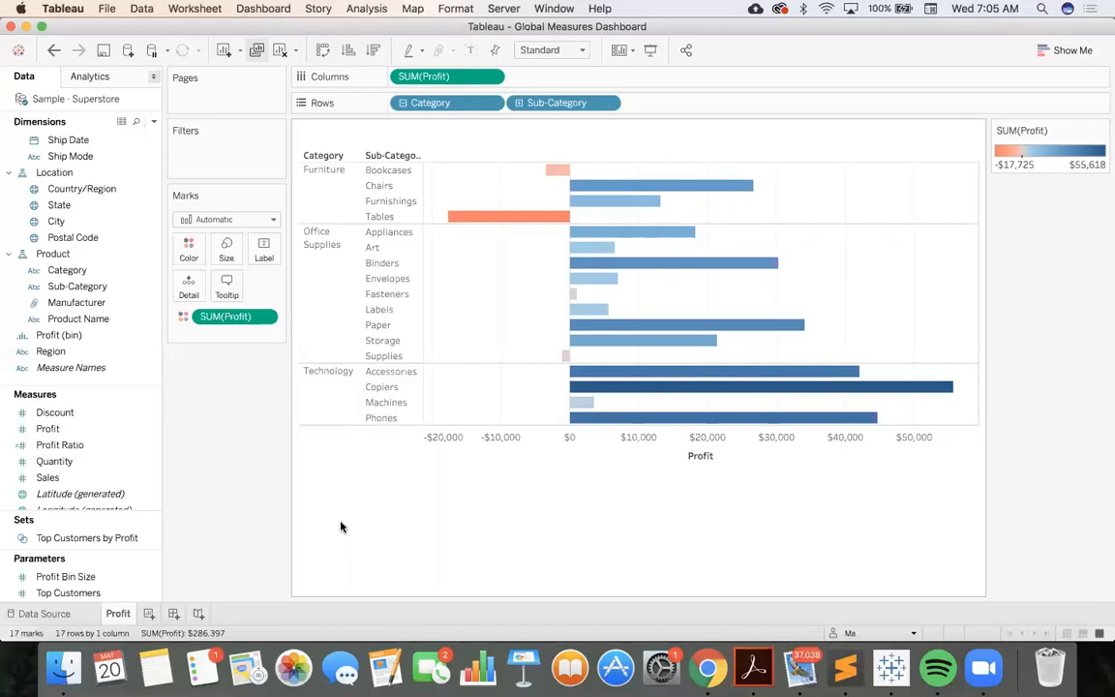
Create a new worksheet with a map of the states colored by Profit
{"action": "left_click", "coordinate": [148, 614]}
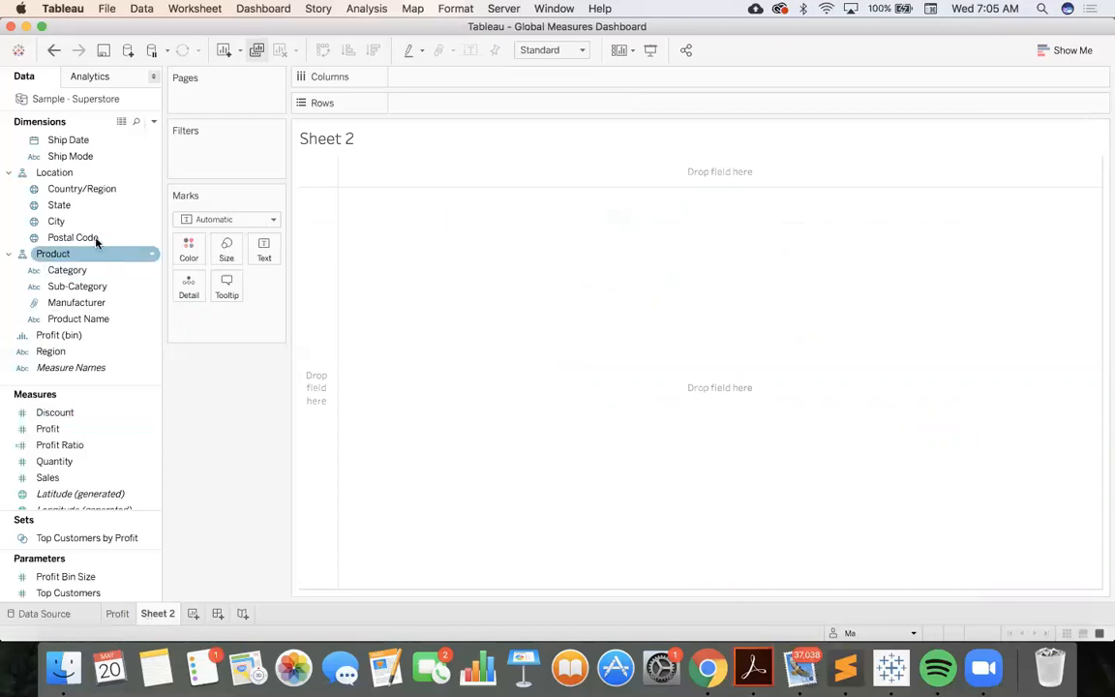
{"action": "left_click_drag", "start_coordinate": [72, 208], "coordinate": [407, 230]}
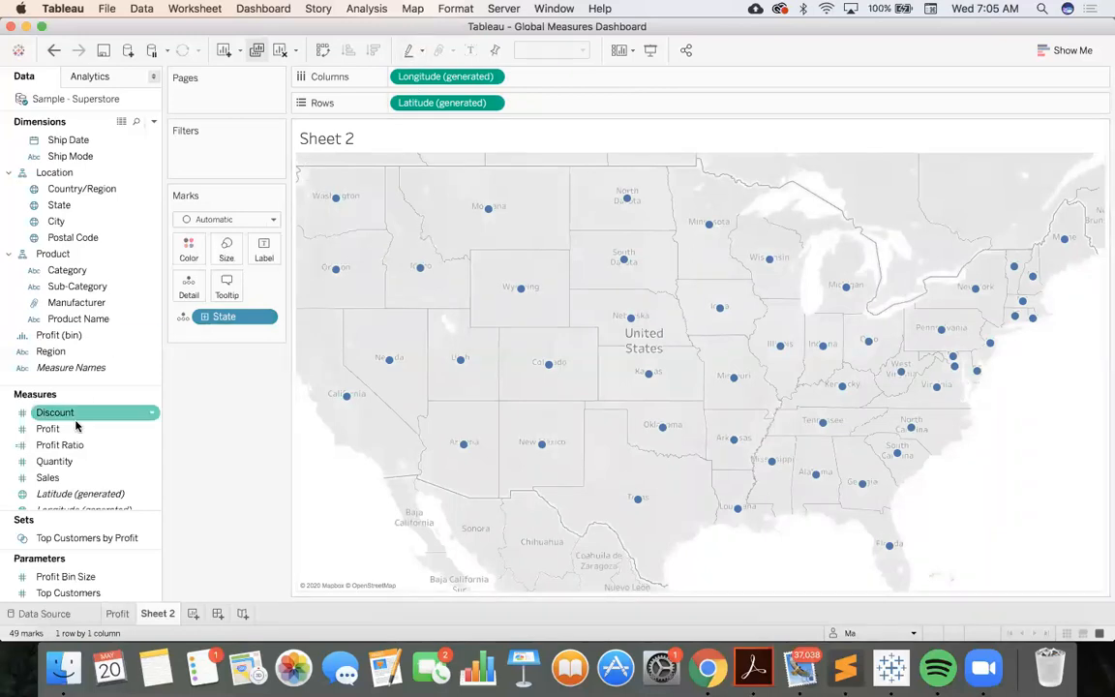
{"action": "left_click_drag", "start_coordinate": [70, 430], "coordinate": [189, 250]}
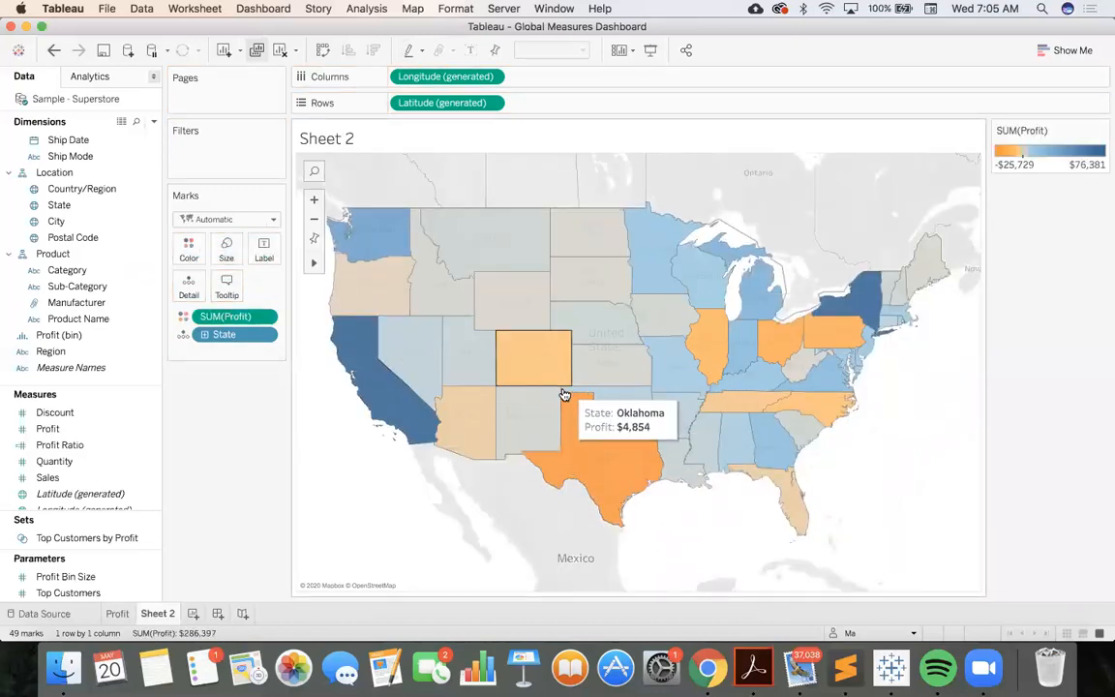
Set the map's Profit colors to the Red-Blue-White Diverging palette with the center fixed at 0
{"action": "left_click", "coordinate": [1101, 130]}
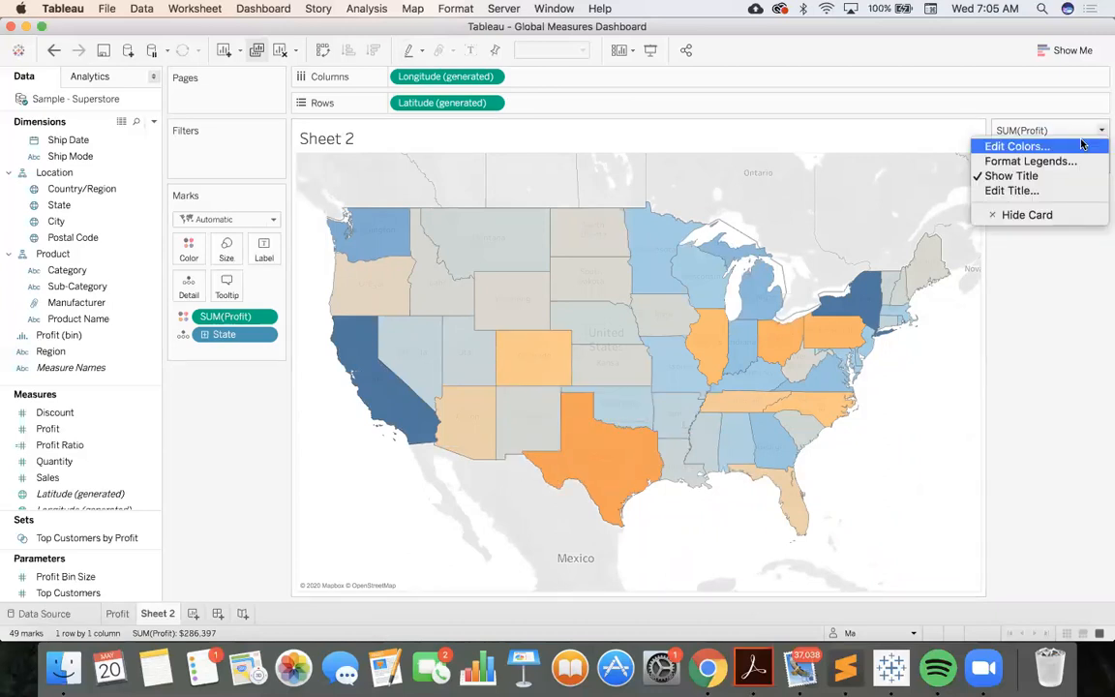
{"action": "left_click", "coordinate": [1082, 144]}
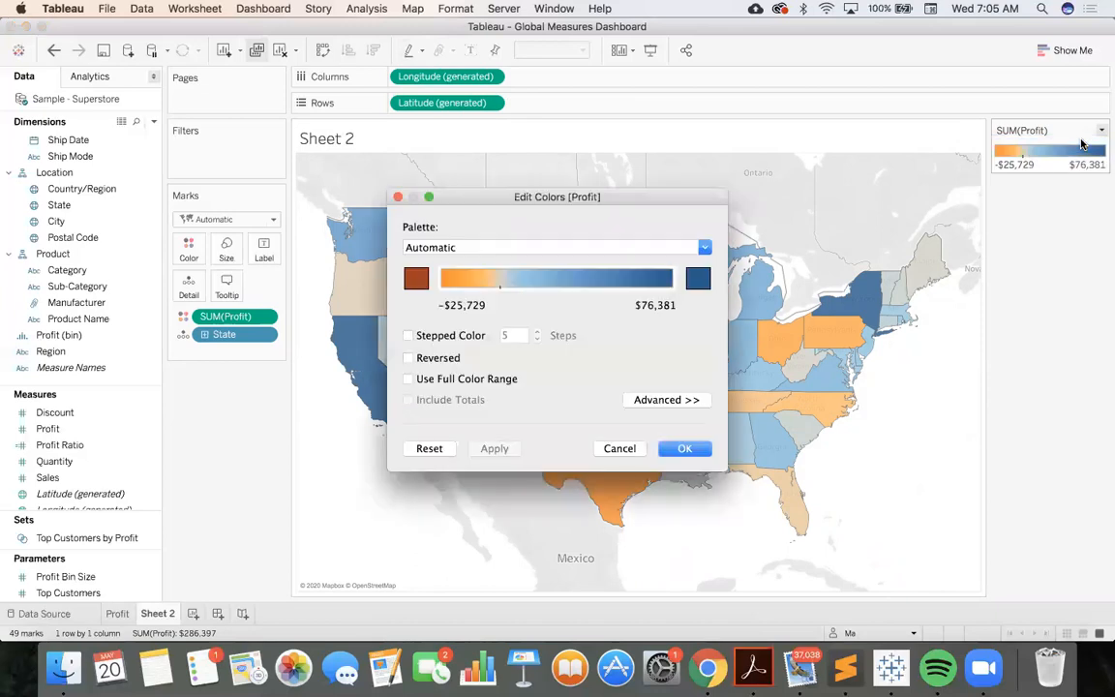
{"action": "left_click", "coordinate": [664, 399]}
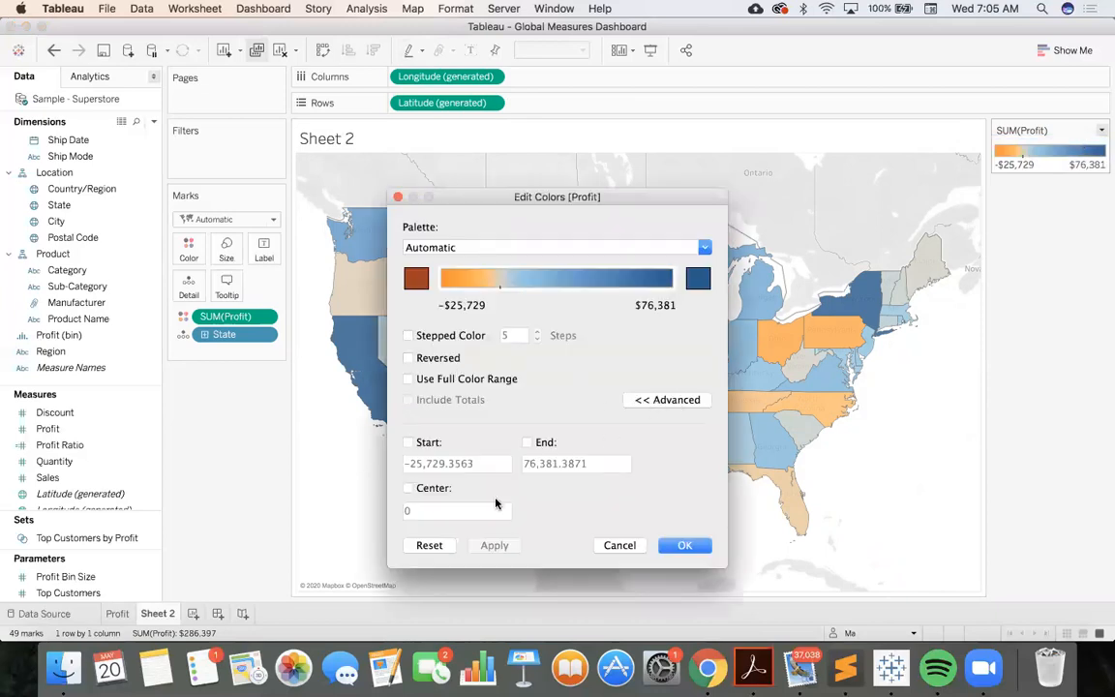
{"action": "left_click", "coordinate": [407, 488]}
{"action": "left_click", "coordinate": [704, 247]}
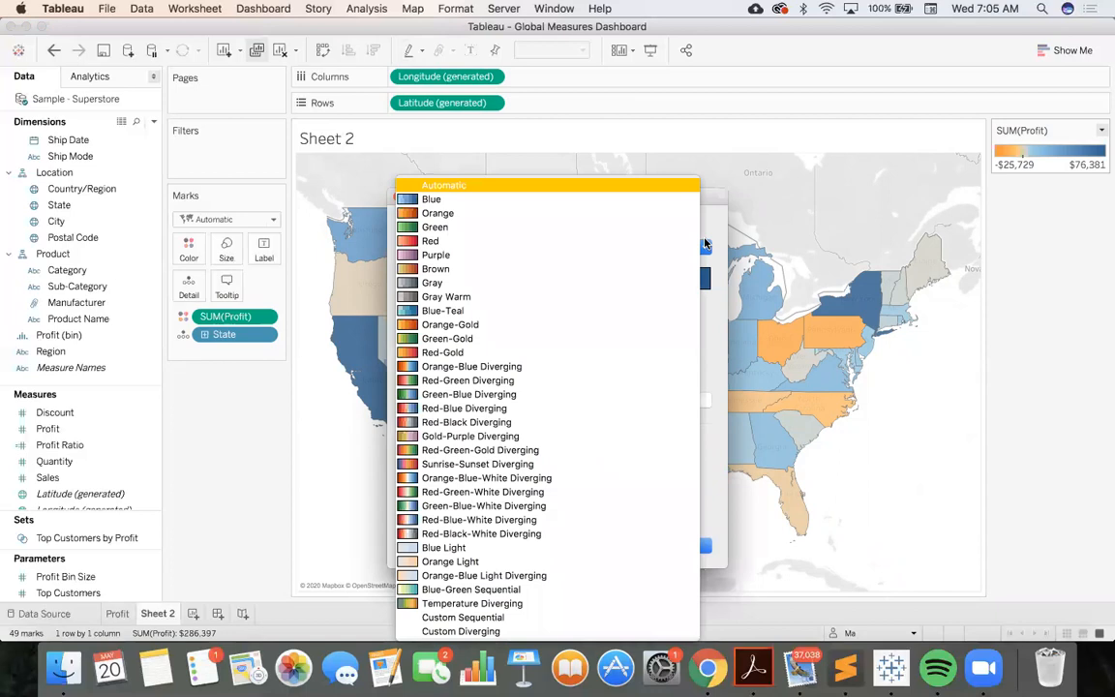
{"action": "left_click", "coordinate": [600, 521]}
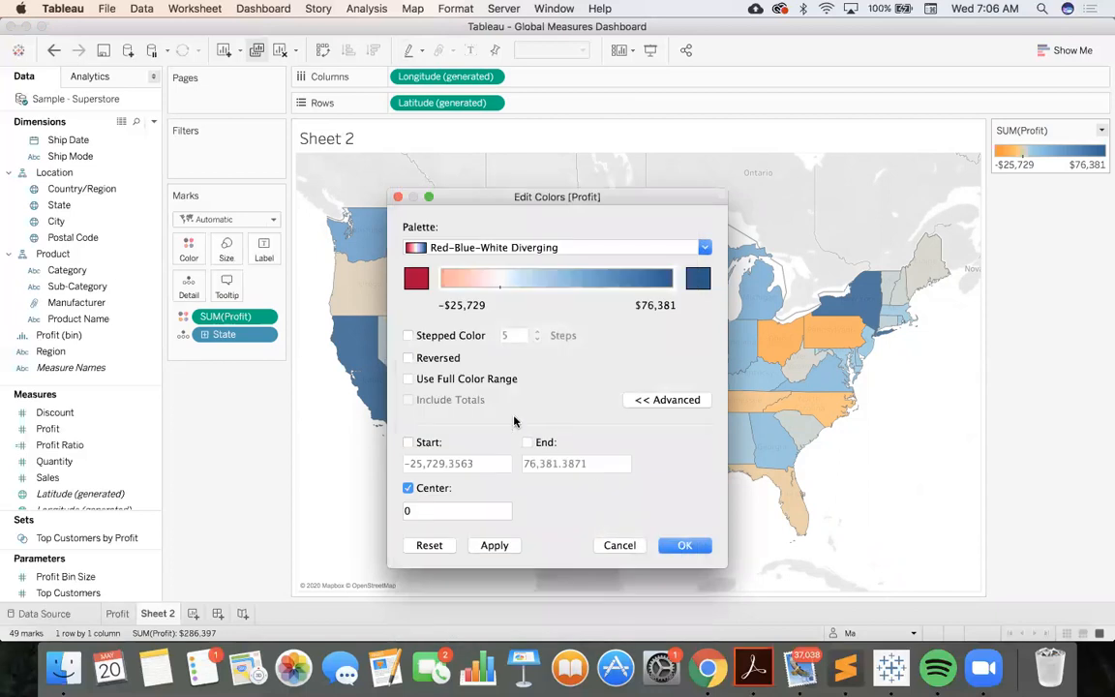
{"action": "left_click", "coordinate": [407, 378]}
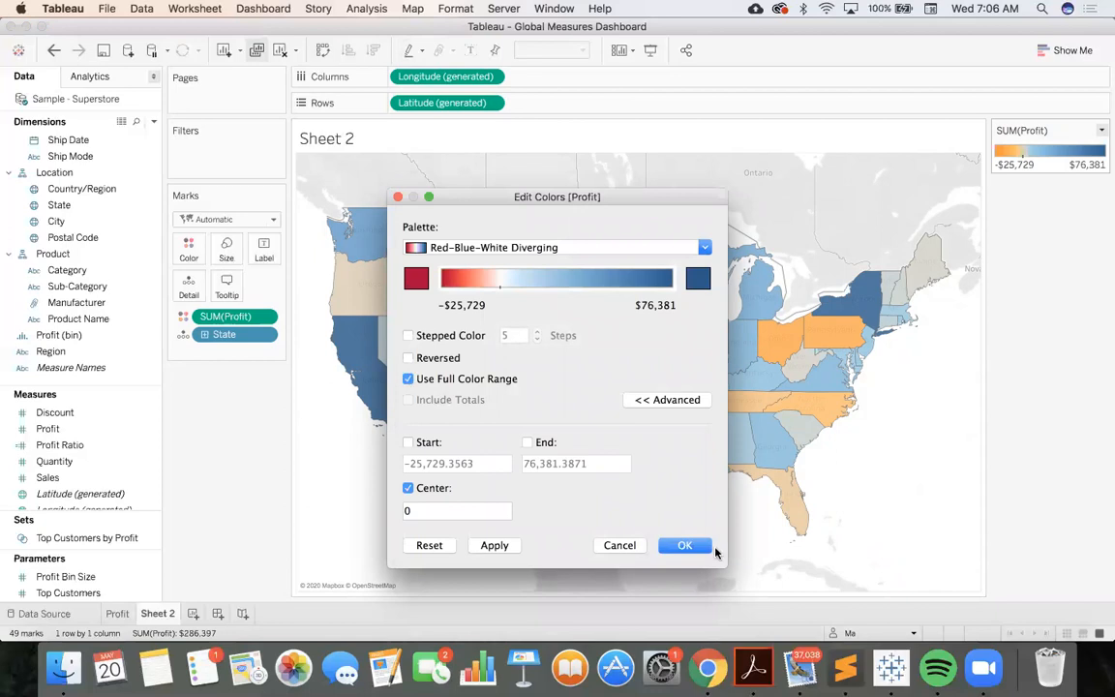
{"action": "left_click", "coordinate": [408, 379]}
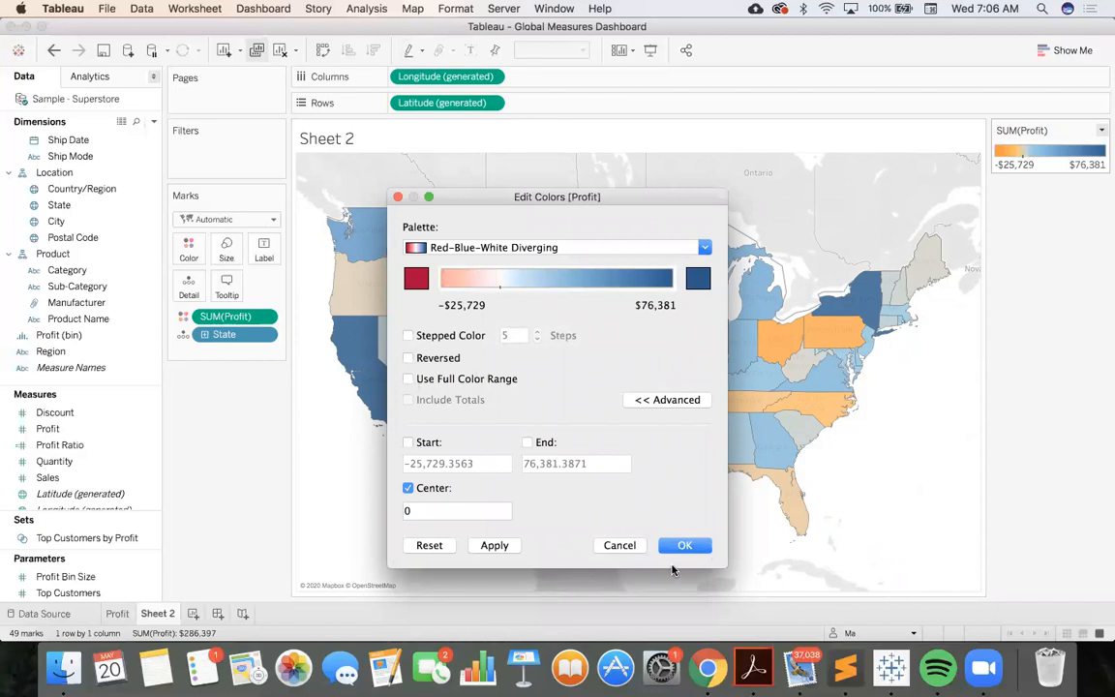
{"action": "left_click", "coordinate": [683, 544]}
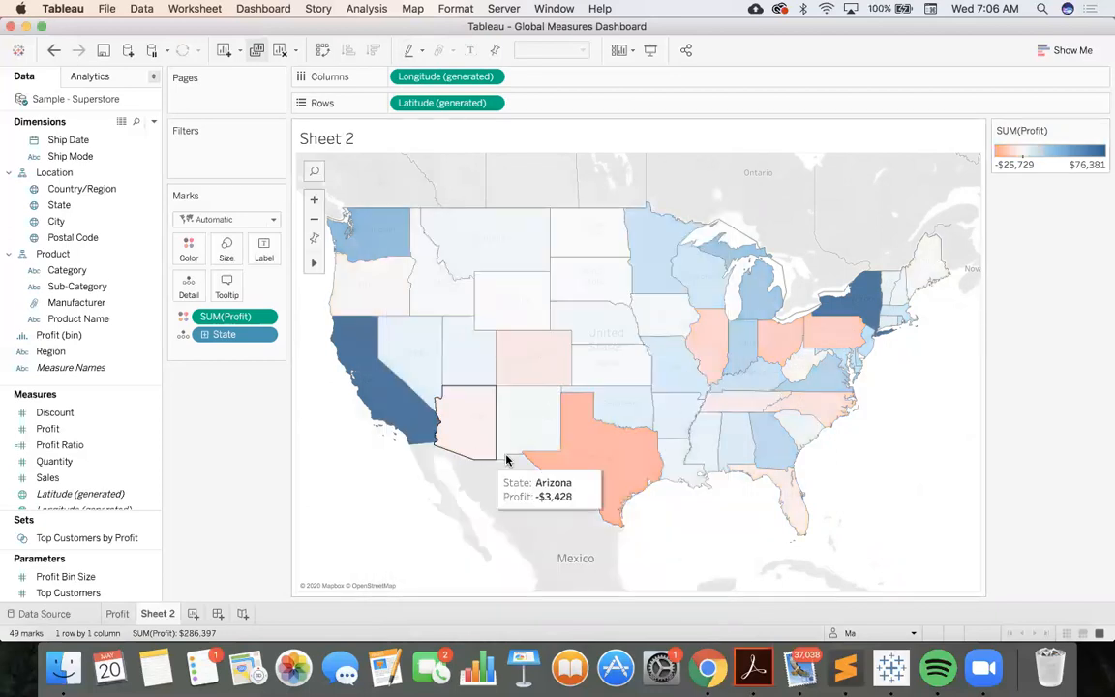
Apply the full color range to the map's Profit colors
{"action": "left_click", "coordinate": [1101, 130]}
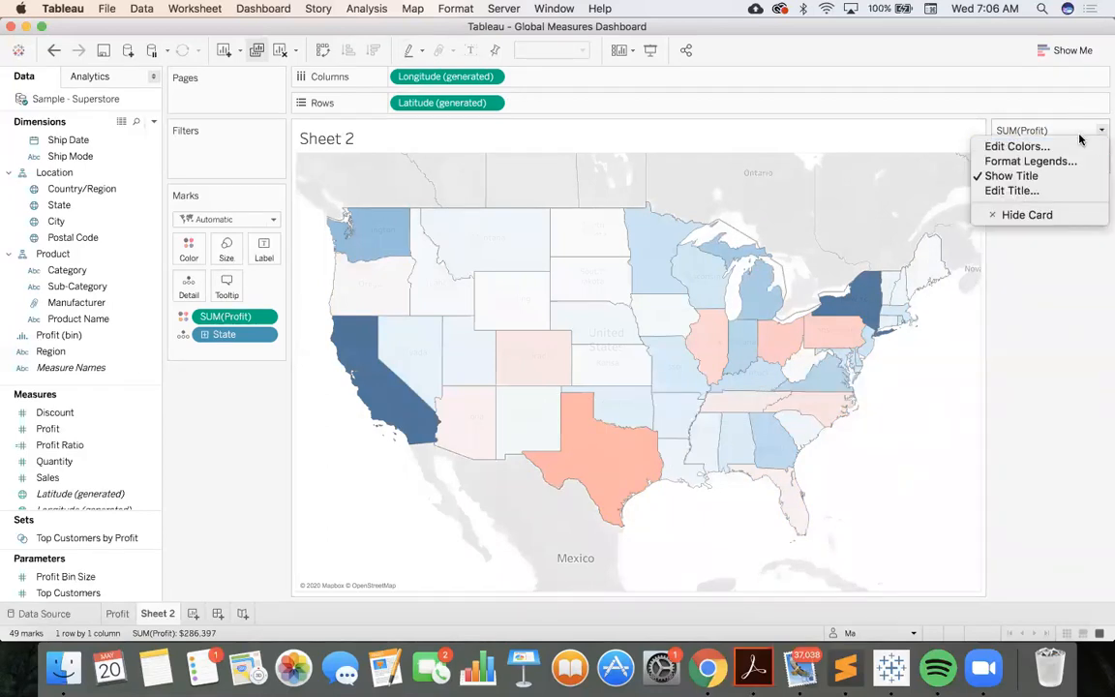
{"action": "left_click", "coordinate": [1084, 144]}
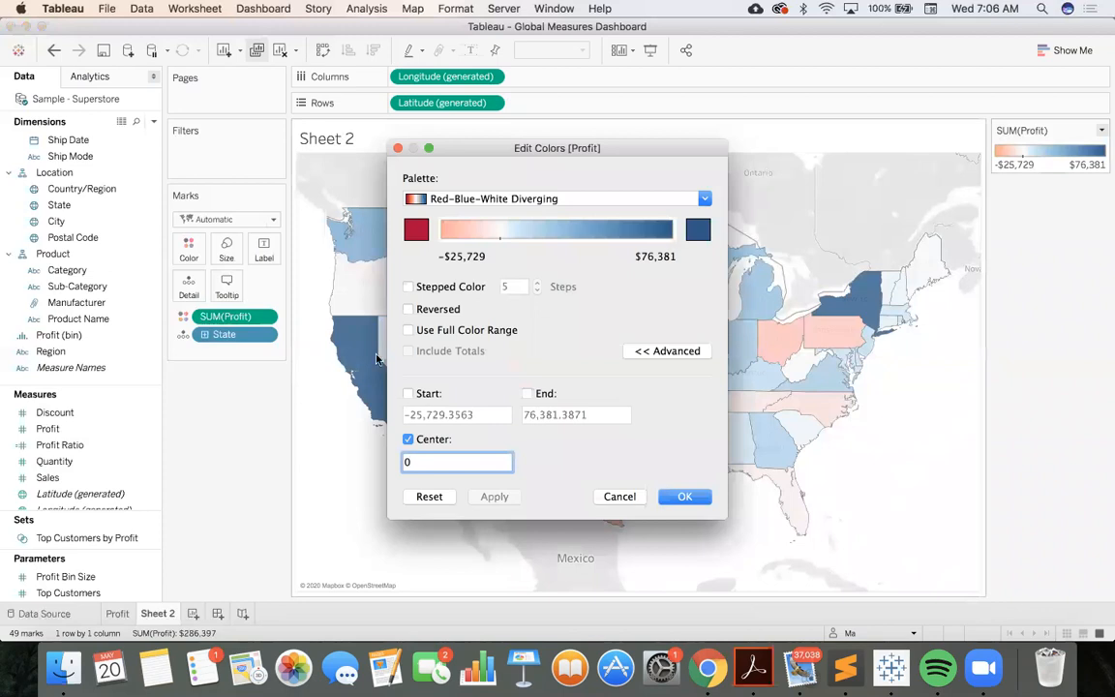
{"action": "left_click", "coordinate": [408, 330]}
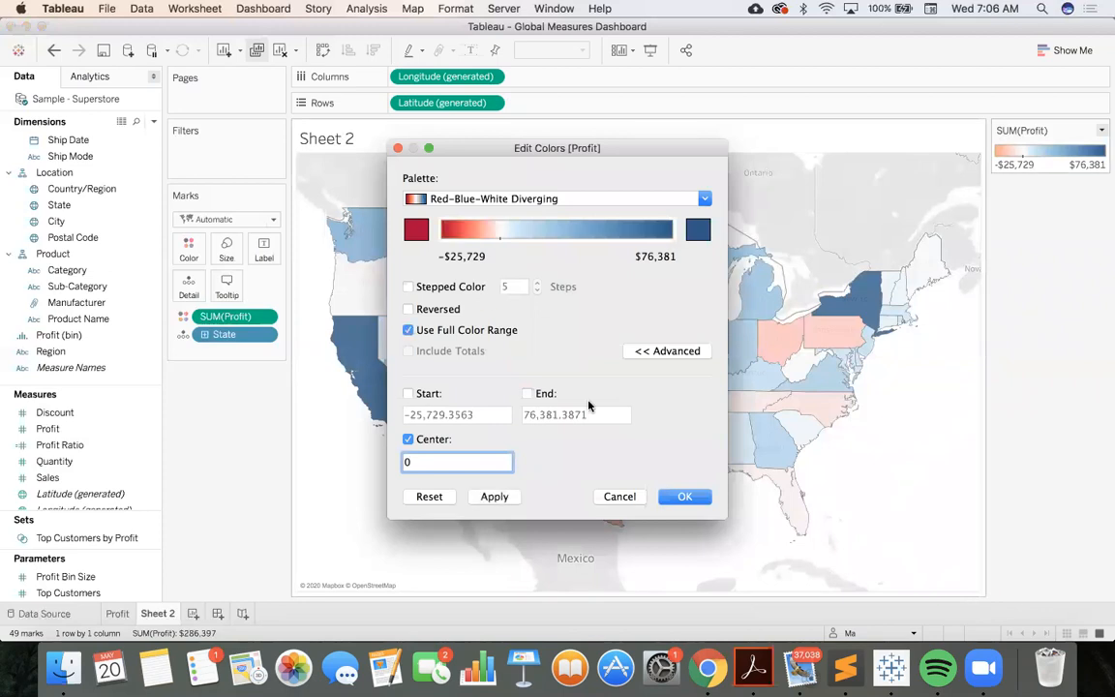
{"action": "left_click", "coordinate": [684, 496]}
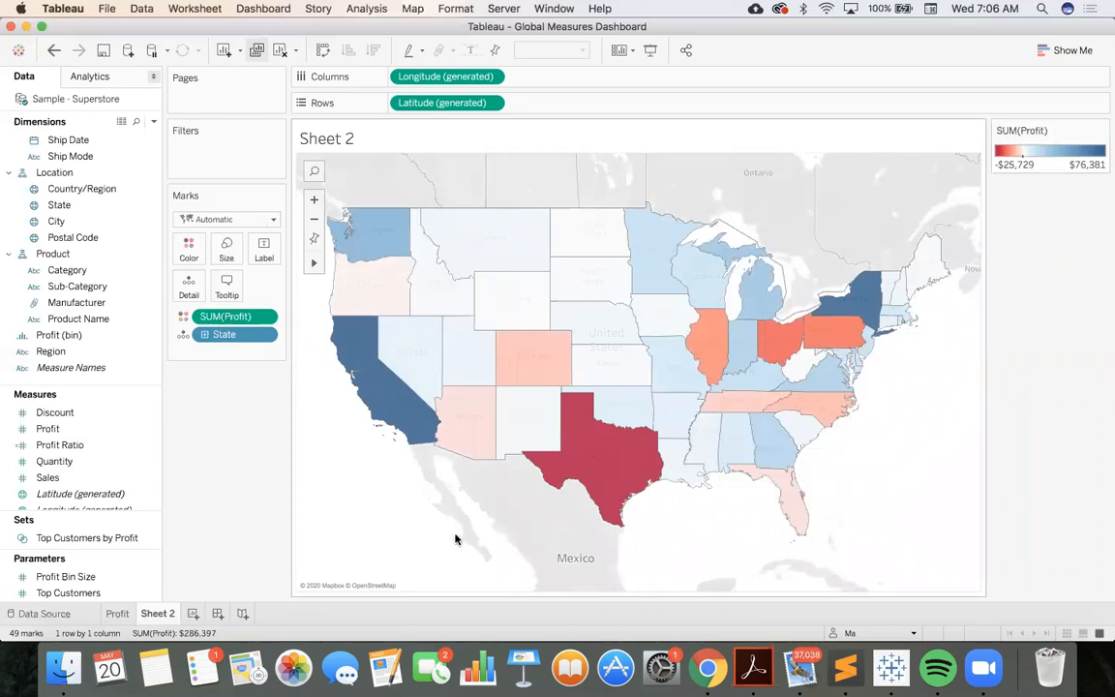
Rename the state map worksheet Profit By State
{"action": "double_click", "coordinate": [160, 614]}
{"action": "key", "text": "BackSpace"}
{"action": "type", "text": "Pro"}
{"action": "type", "text": "fit By Stat"}
{"action": "type", "text": "e"}
{"action": "key", "text": "Return"}
Rename the Profit worksheet Profit By Category
{"action": "left_click", "coordinate": [118, 614]}
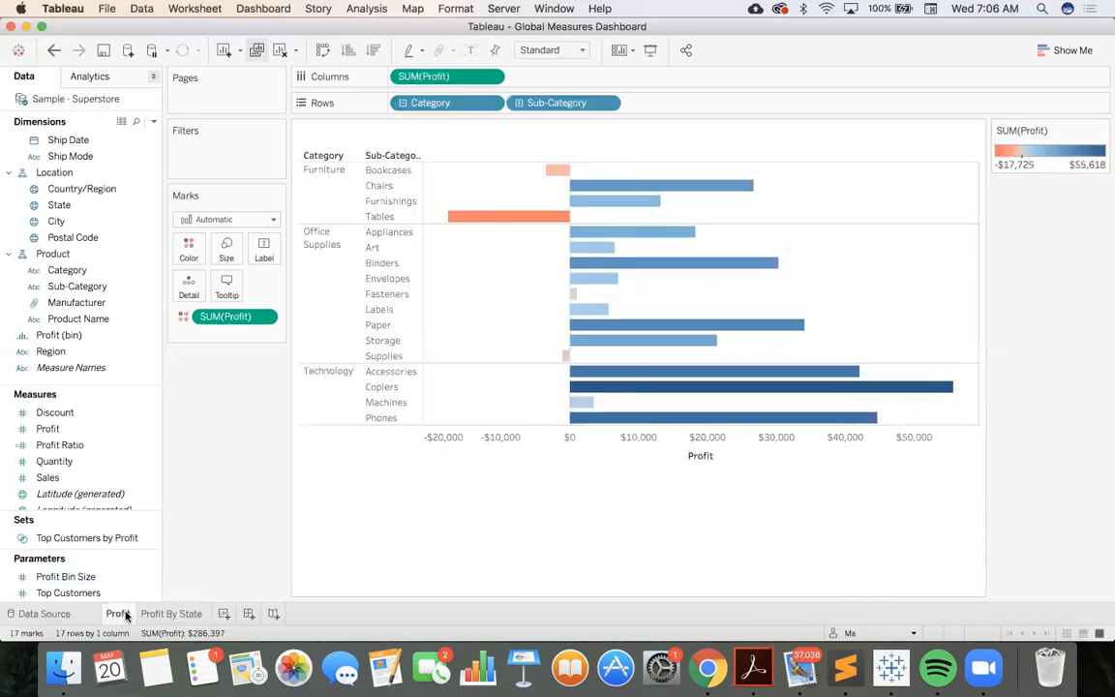
{"action": "mouse_move", "coordinate": [114, 625]}
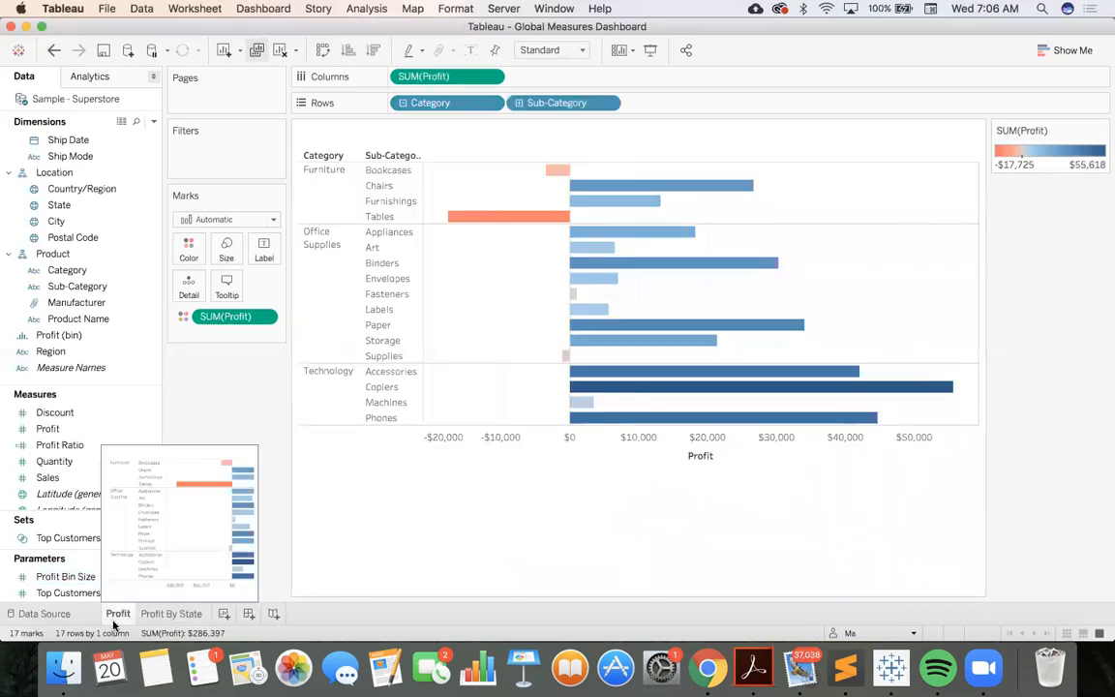
{"action": "left_click", "coordinate": [118, 614]}
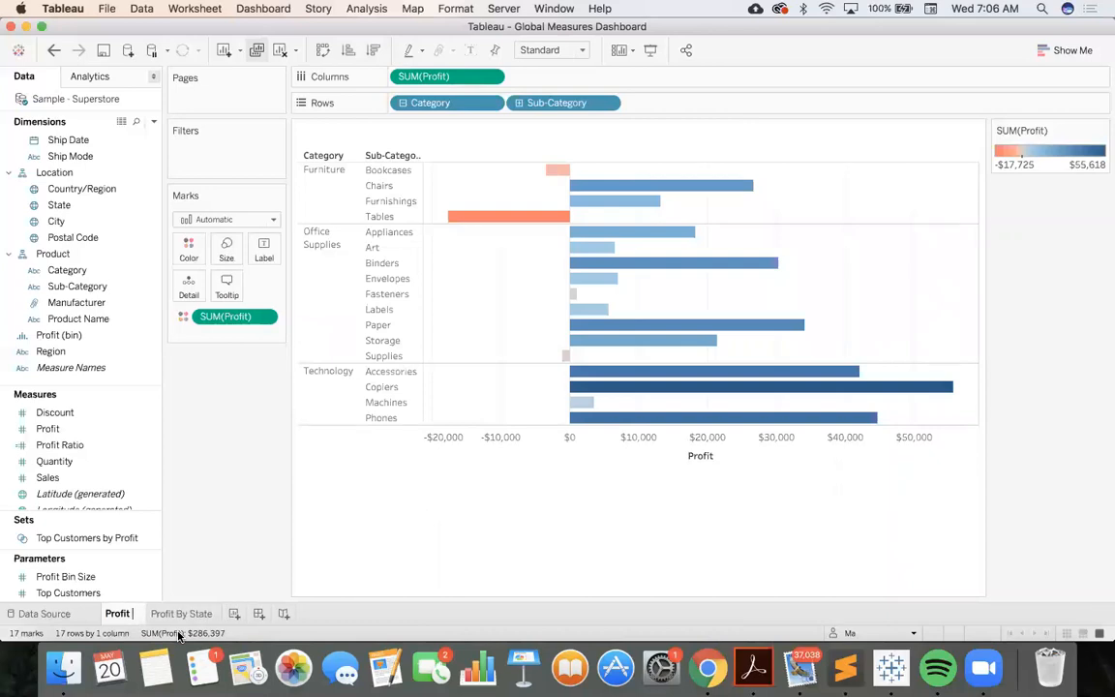
{"action": "type", "text": "By Categ"}
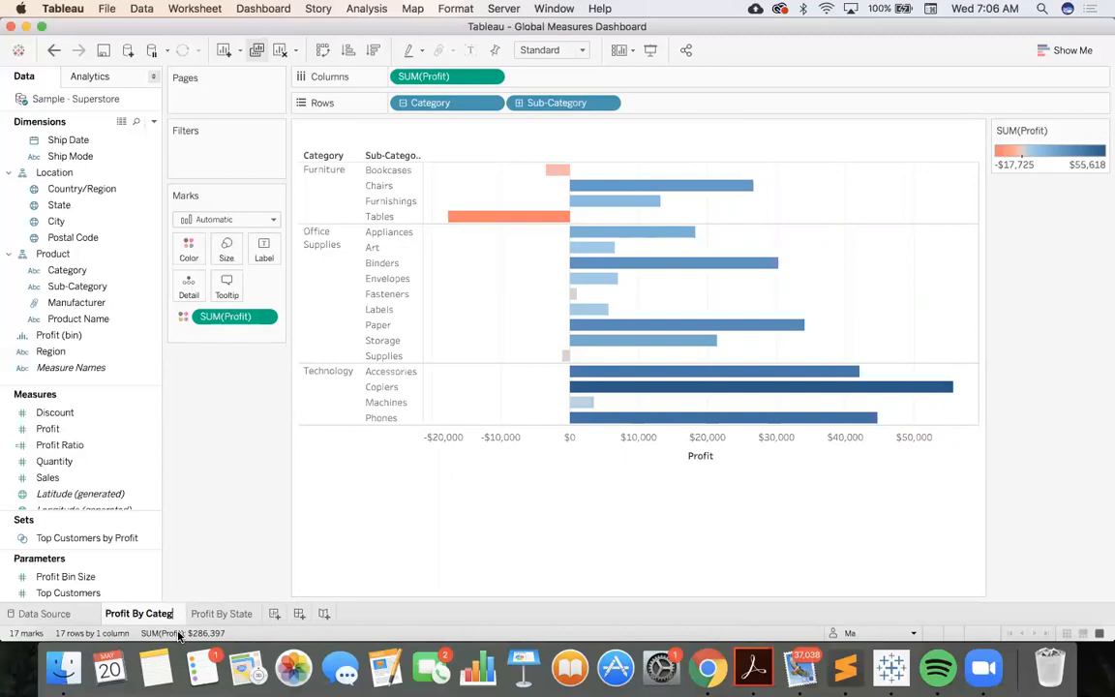
{"action": "type", "text": "ory"}
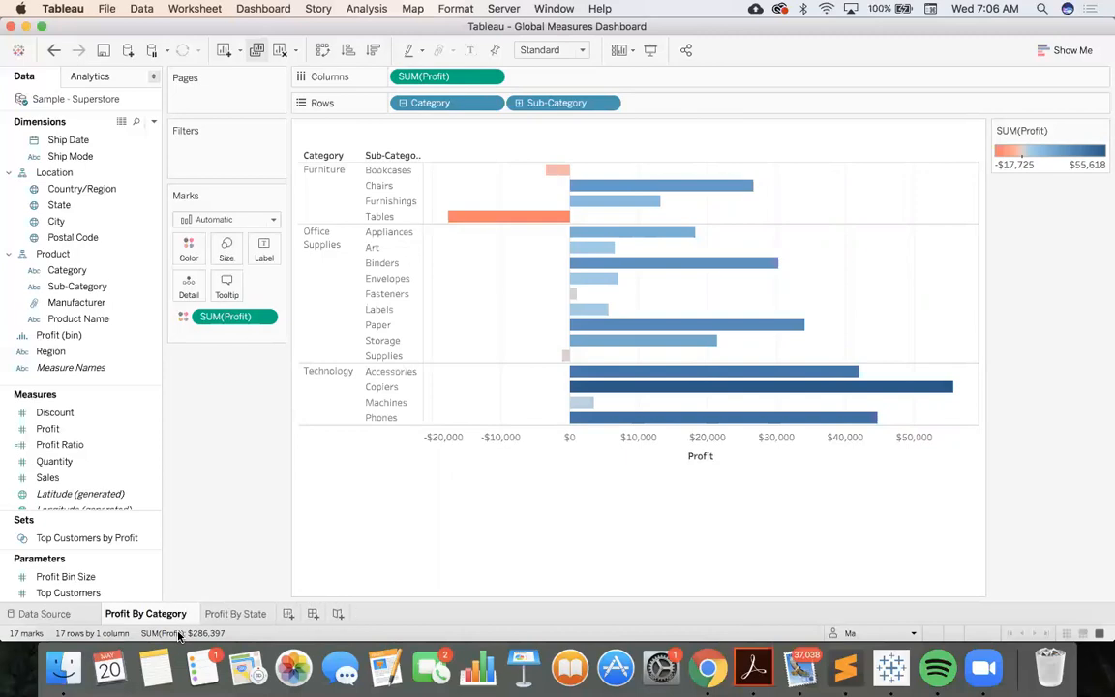
Create a new worksheet after Profit By State with Manufacturer in the rows and Profit as the color encoding
{"action": "left_click", "coordinate": [243, 614]}
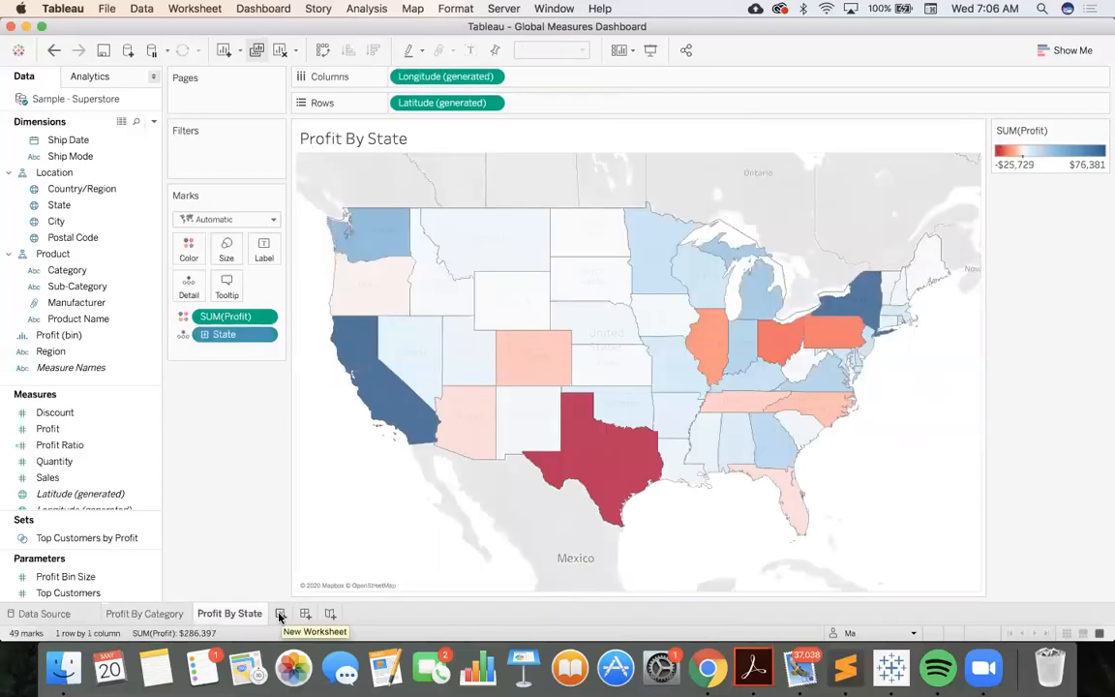
{"action": "left_click", "coordinate": [280, 614]}
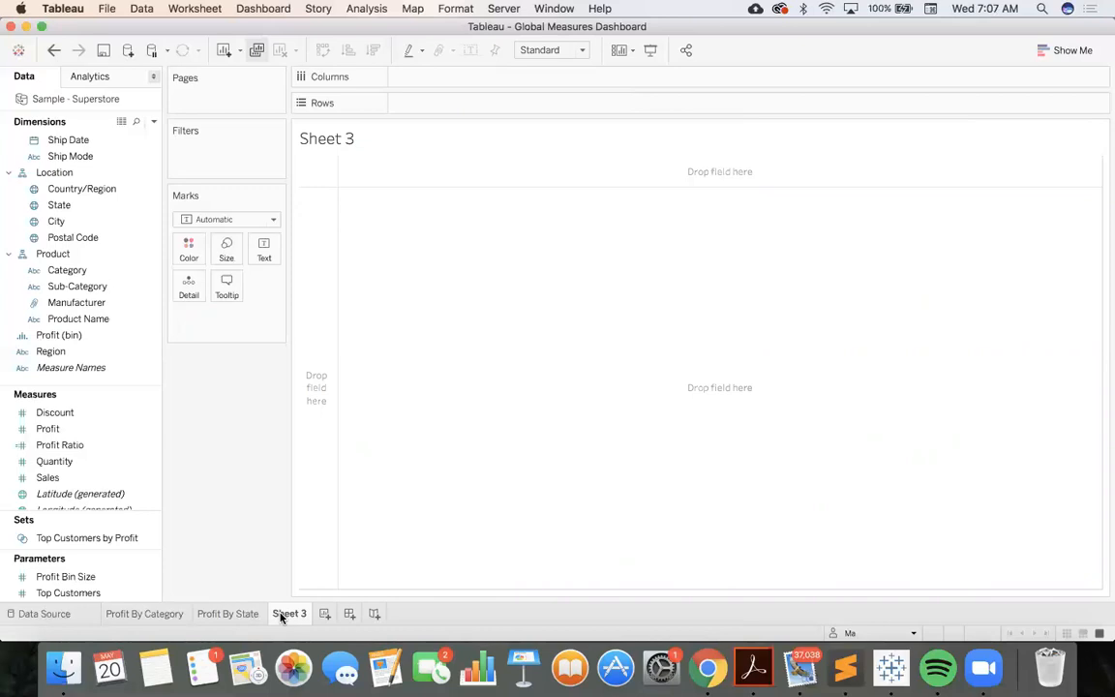
{"action": "left_click", "coordinate": [77, 302]}
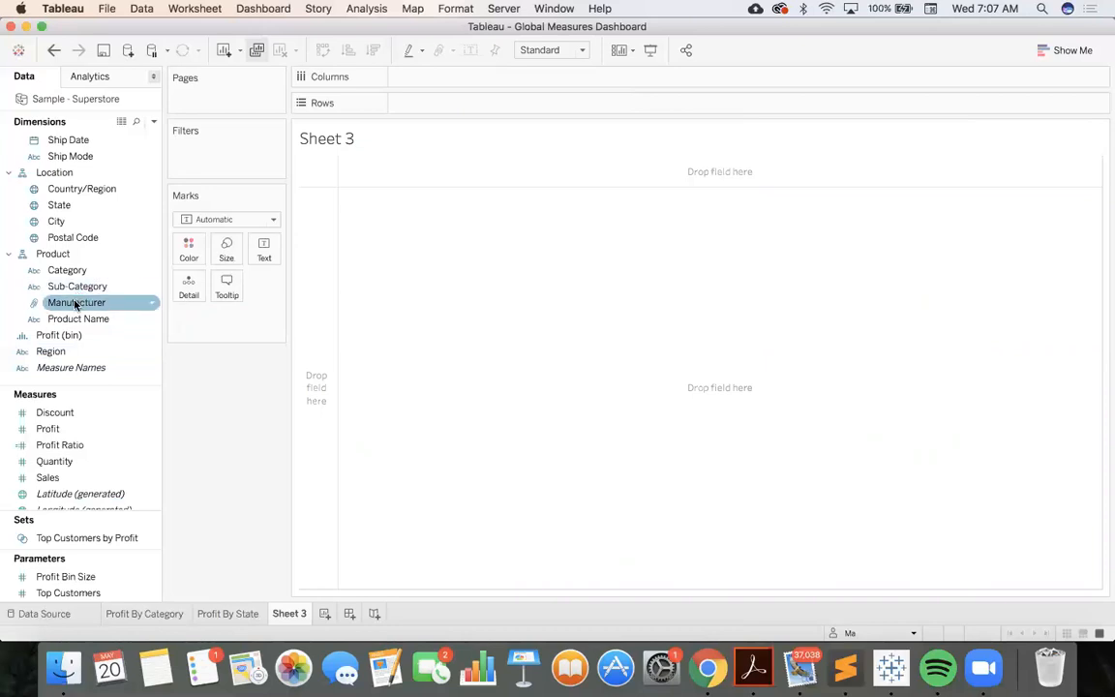
{"action": "left_click_drag", "start_coordinate": [76, 305], "coordinate": [472, 255]}
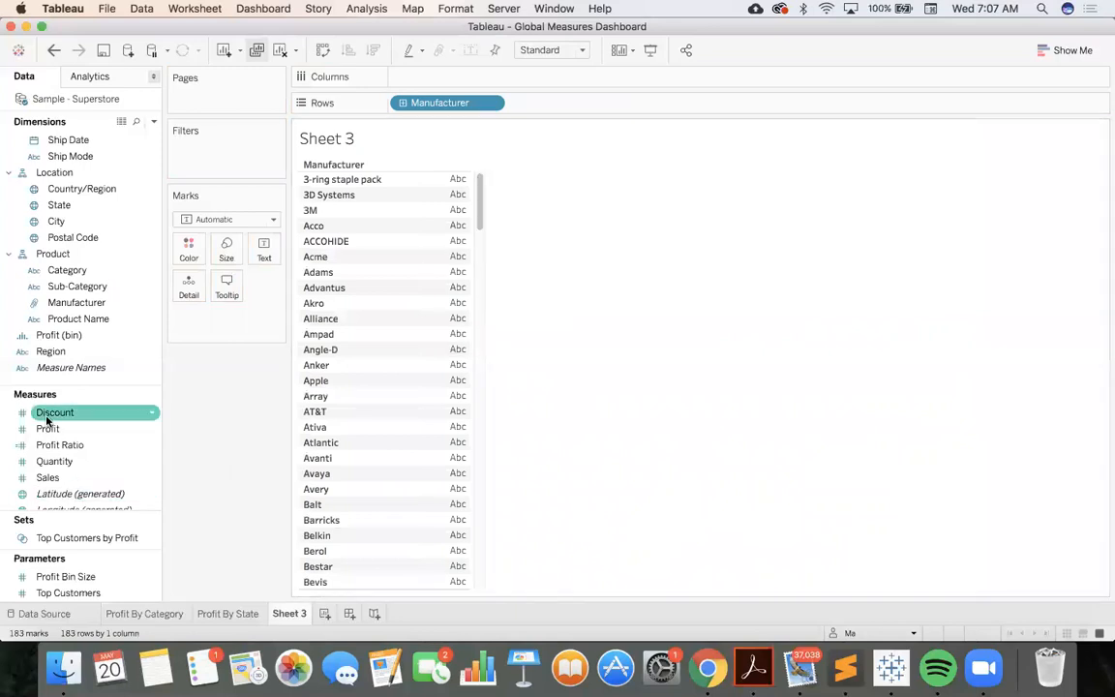
{"action": "left_click_drag", "start_coordinate": [47, 428], "coordinate": [190, 247]}
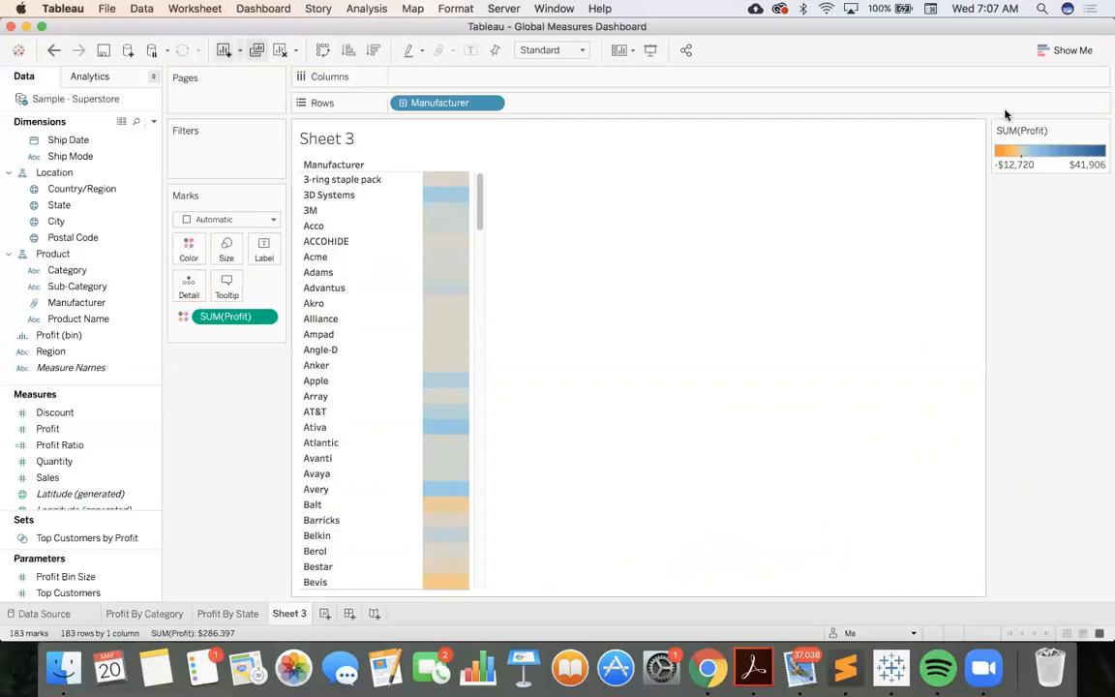
Set the manufacturer view's Profit colors to the Red-Blue Diverging palette with the center fixed at 0
{"action": "left_click", "coordinate": [1102, 130]}
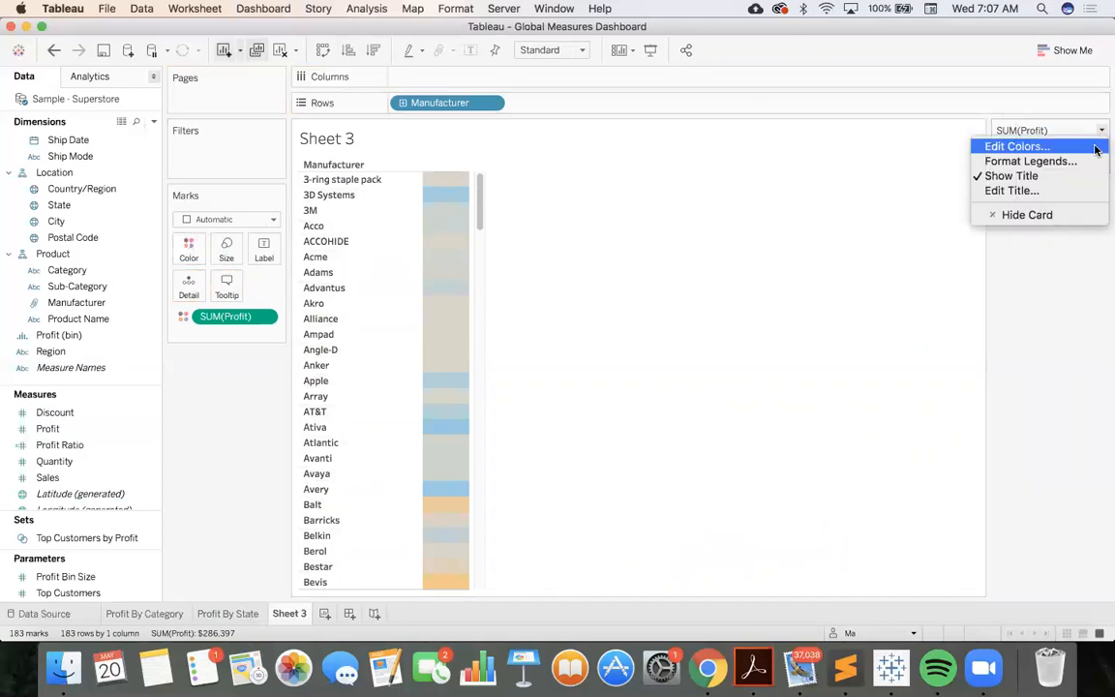
{"action": "left_click", "coordinate": [1096, 149]}
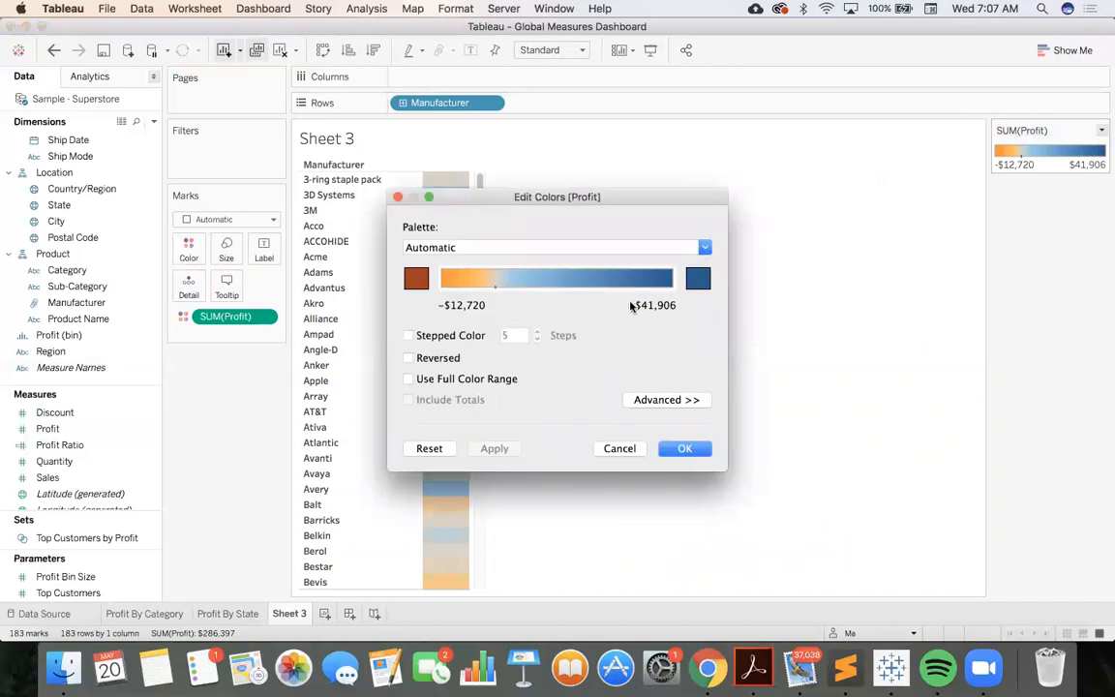
{"action": "left_click", "coordinate": [645, 400]}
{"action": "left_click", "coordinate": [408, 489]}
{"action": "left_click", "coordinate": [704, 247]}
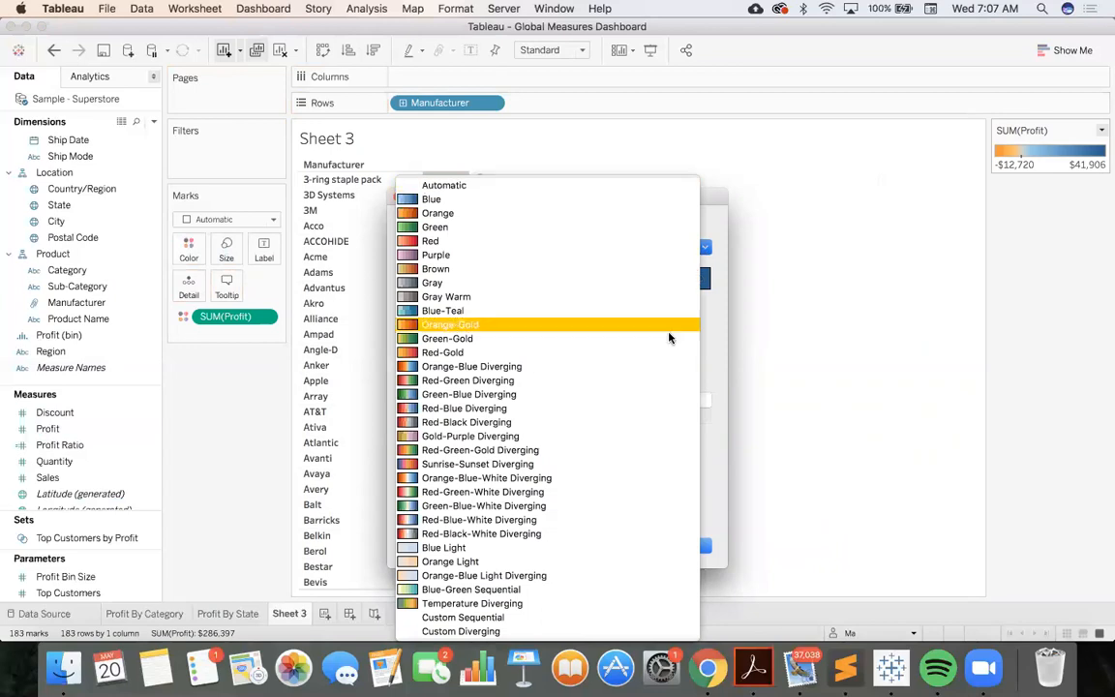
{"action": "left_click", "coordinate": [656, 417]}
{"action": "left_click", "coordinate": [684, 544]}
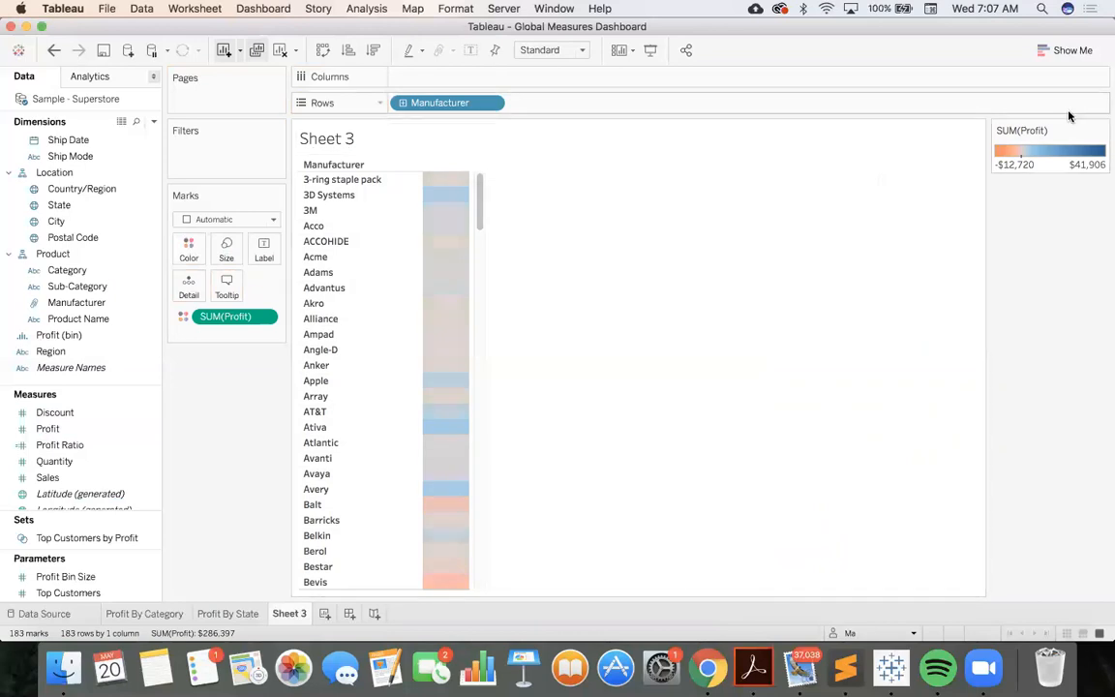
Apply the full color range to the manufacturer view's Profit colors
{"action": "left_click", "coordinate": [1101, 129]}
{"action": "left_click", "coordinate": [1026, 146]}
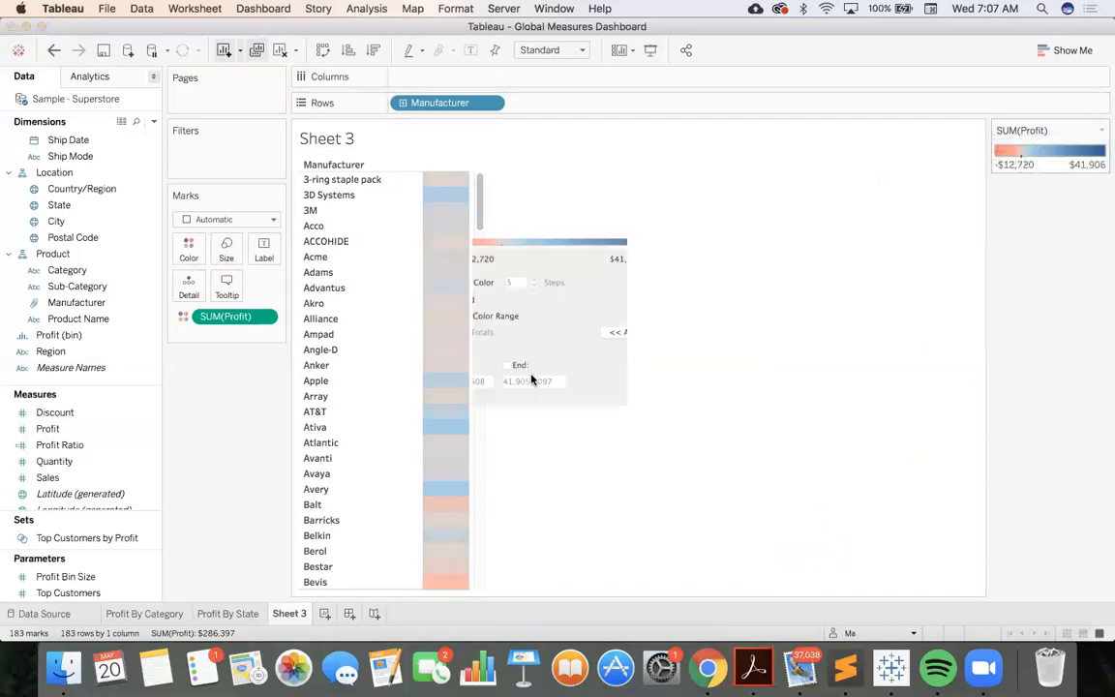
{"action": "left_click", "coordinate": [408, 330]}
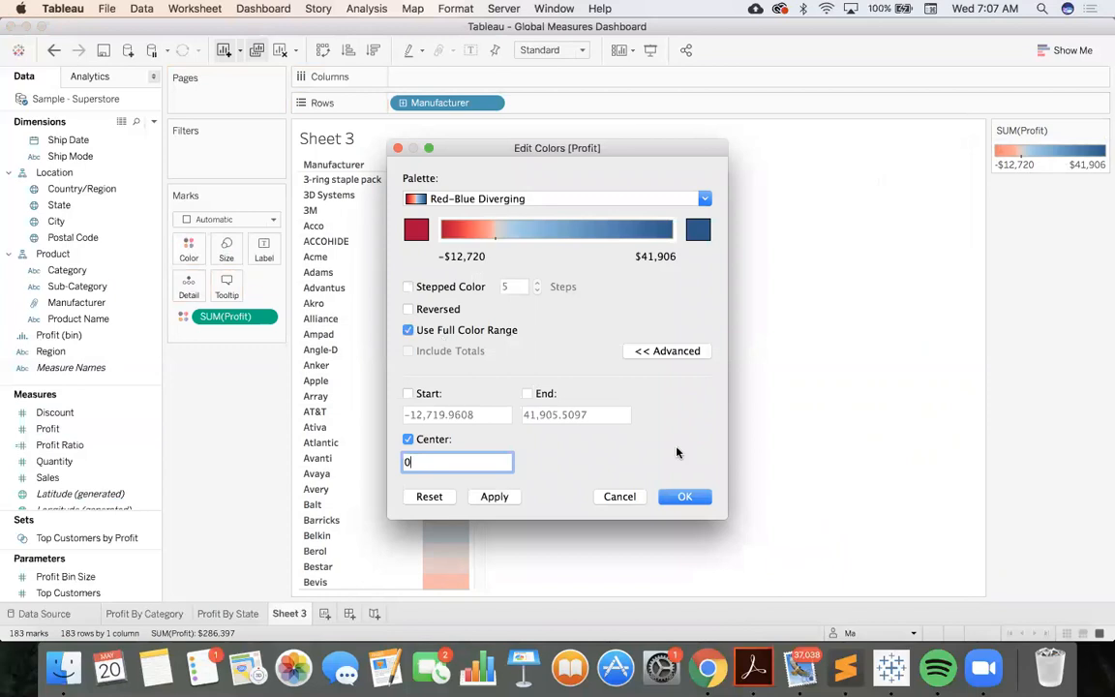
{"action": "left_click", "coordinate": [683, 497]}
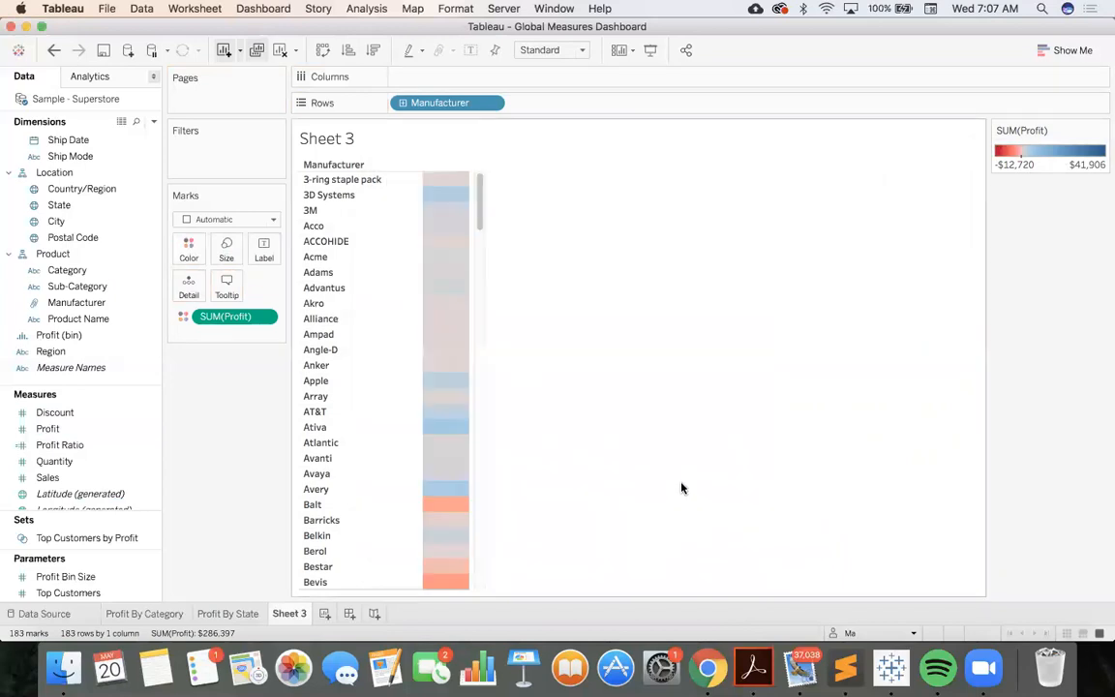
Turn the manufacturer view into a horizontal bar chart of Profit and swap its rows and columns
{"action": "left_click", "coordinate": [1065, 50]}
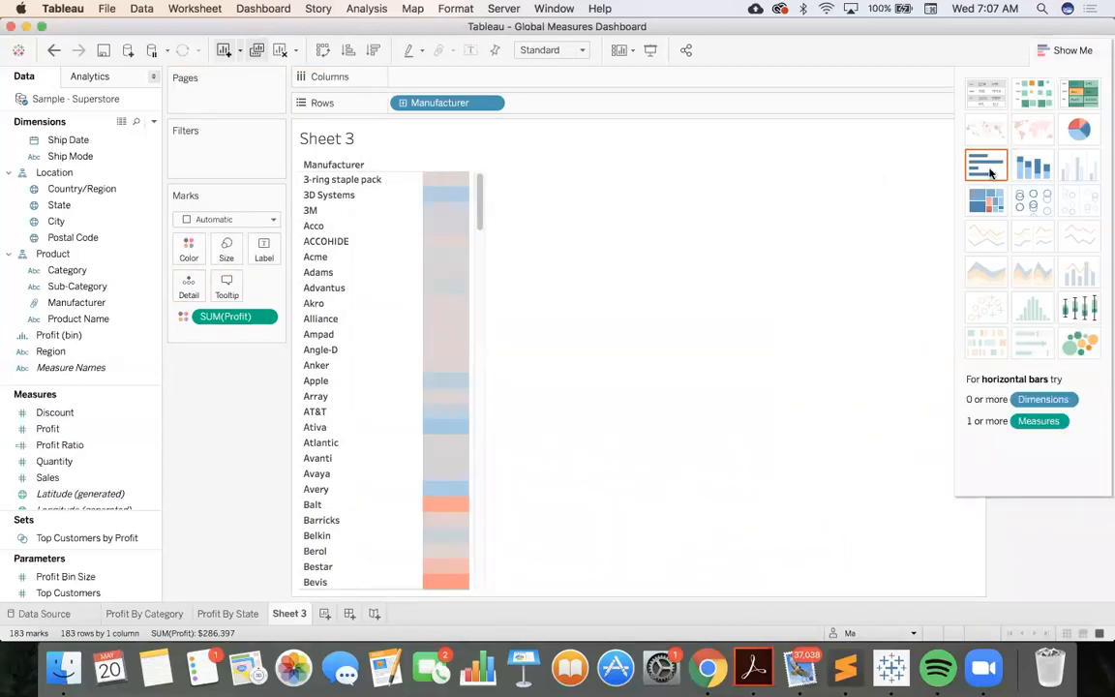
{"action": "left_click", "coordinate": [987, 167]}
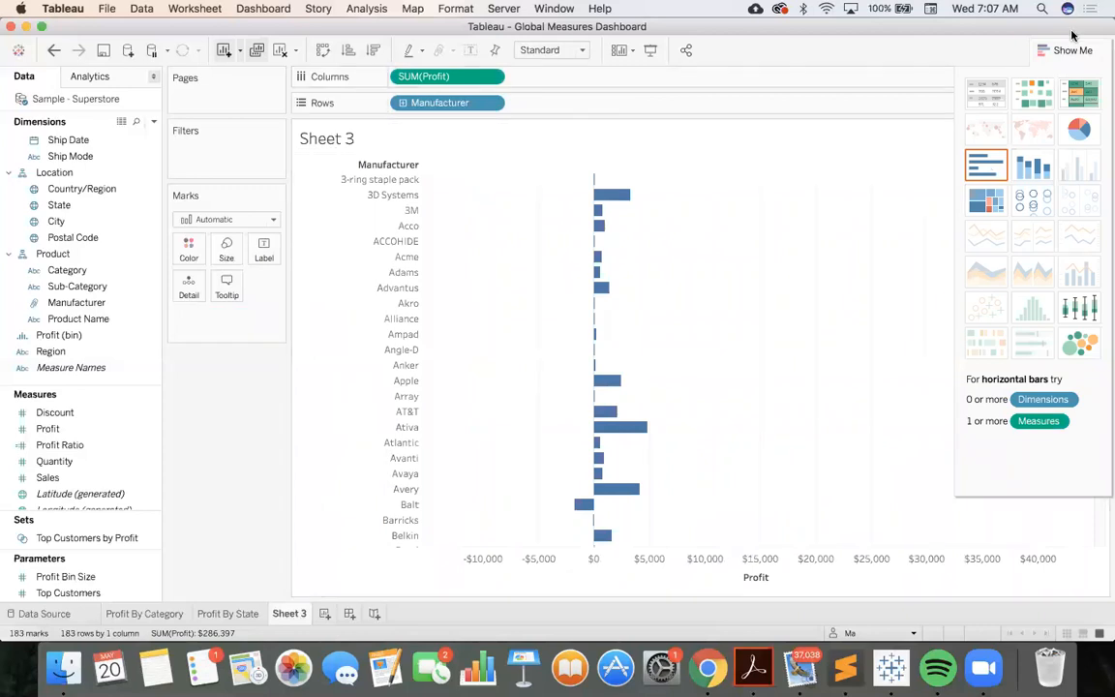
{"action": "left_click", "coordinate": [1055, 54]}
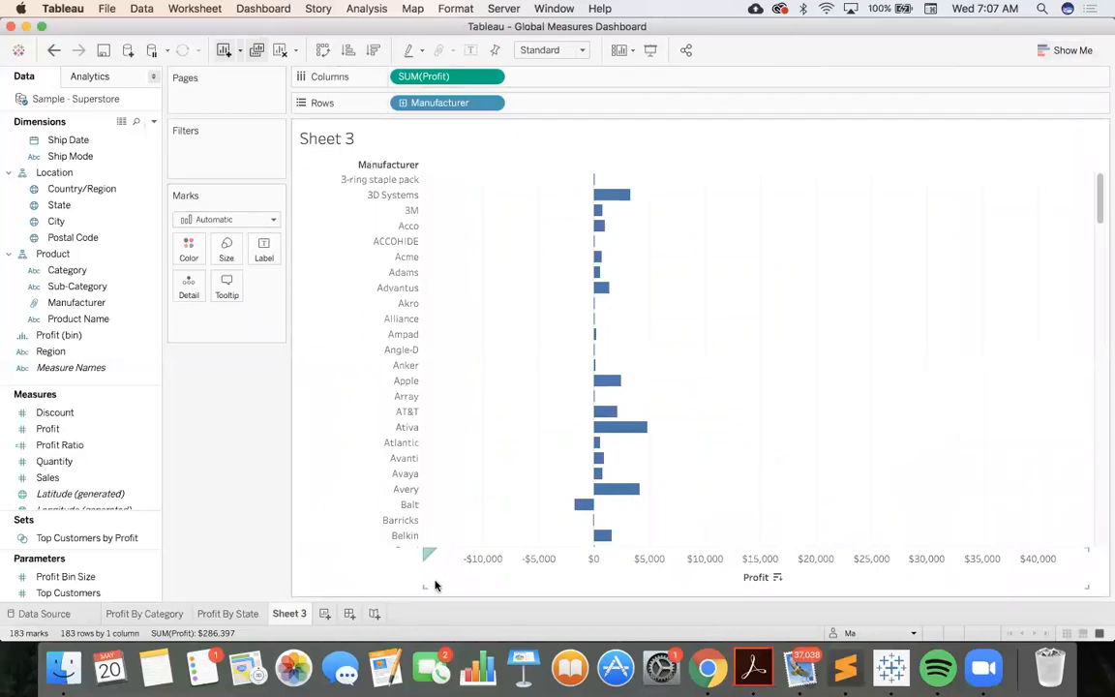
{"action": "left_click", "coordinate": [317, 53]}
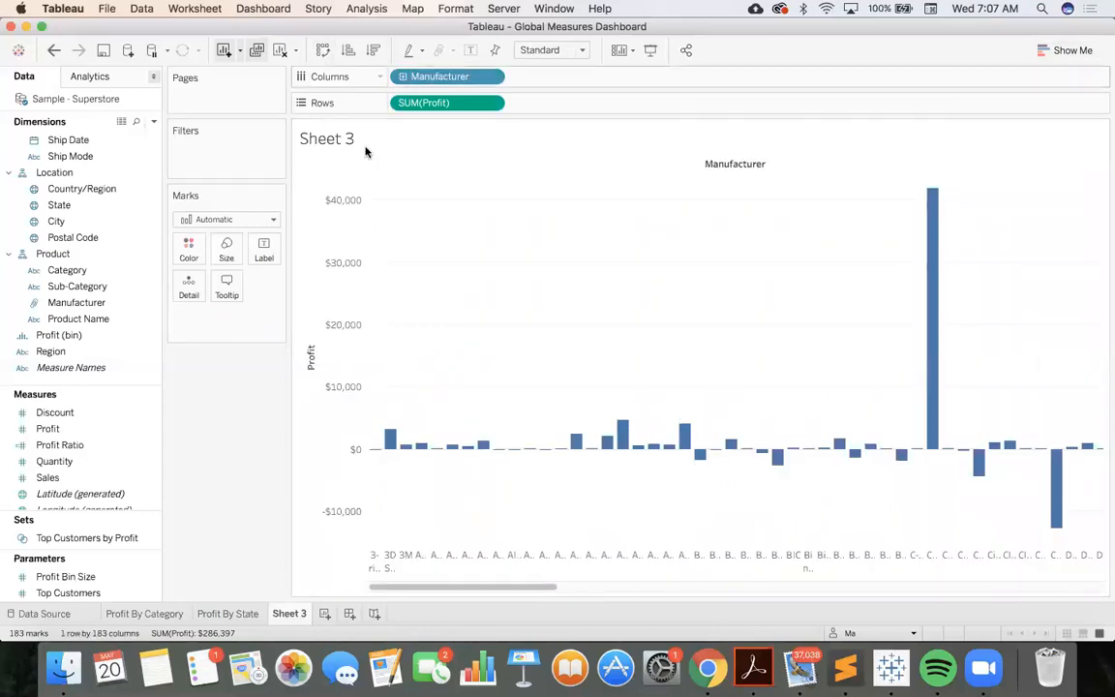
{"action": "scroll", "coordinate": [596, 544], "scroll_direction": "right", "scroll_amount": 10}
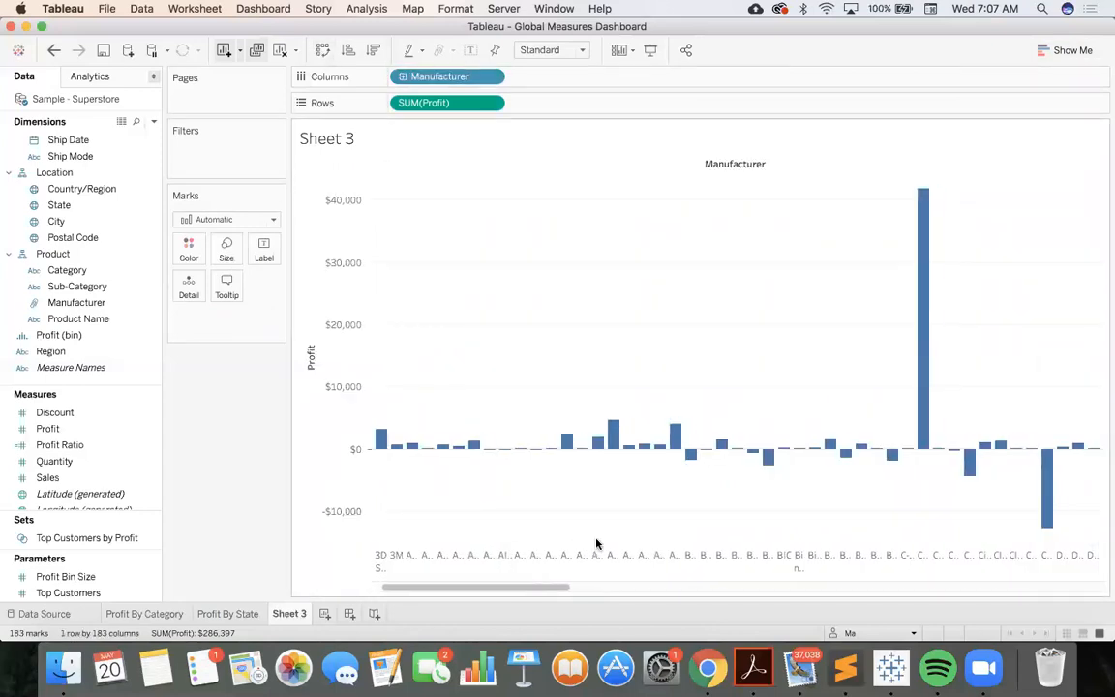
{"action": "scroll", "coordinate": [596, 544], "scroll_direction": "left", "scroll_amount": 8}
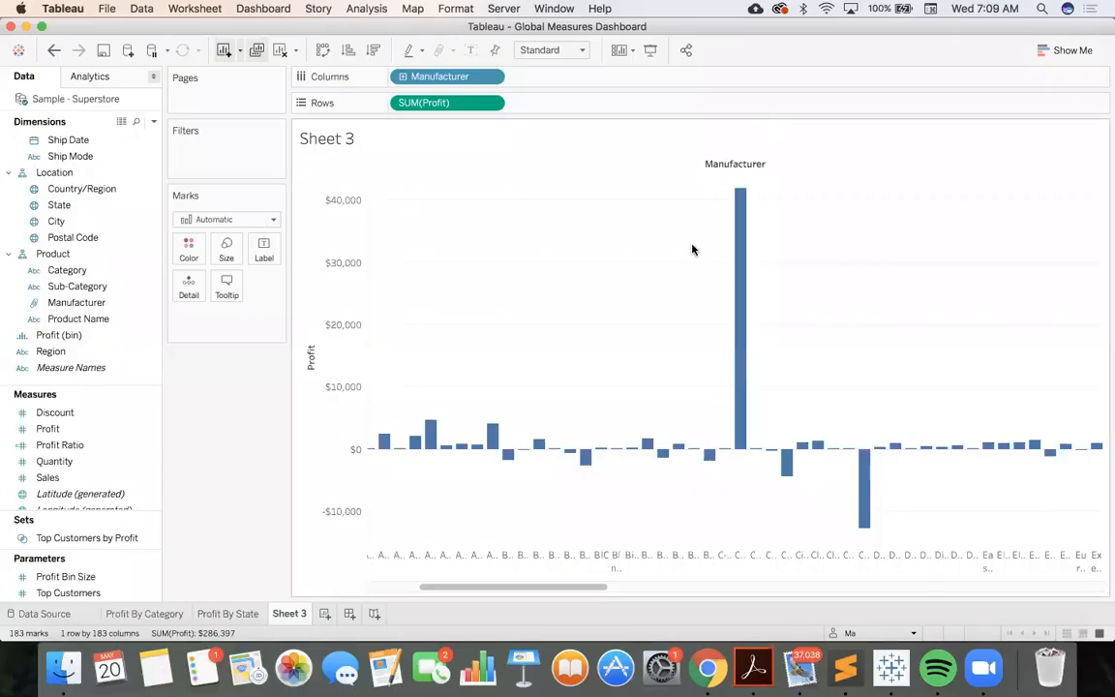
Fit the manufacturer Profit chart to the entire view
{"action": "left_click", "coordinate": [578, 49]}
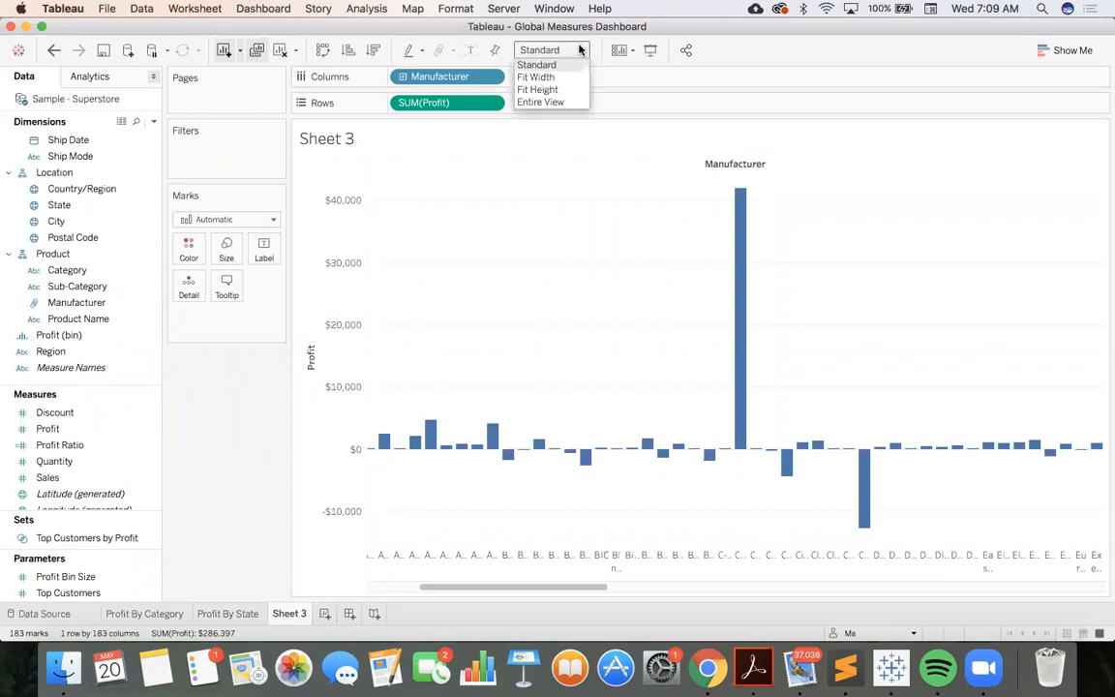
{"action": "left_click", "coordinate": [571, 102]}
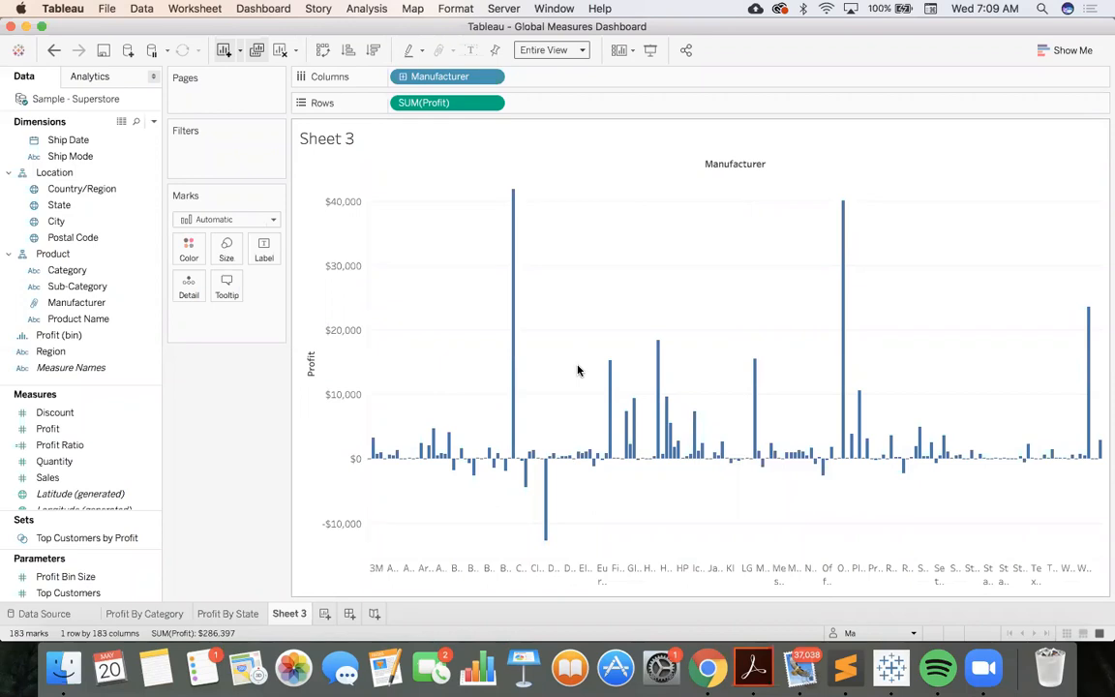
{"action": "left_click", "coordinate": [490, 103]}
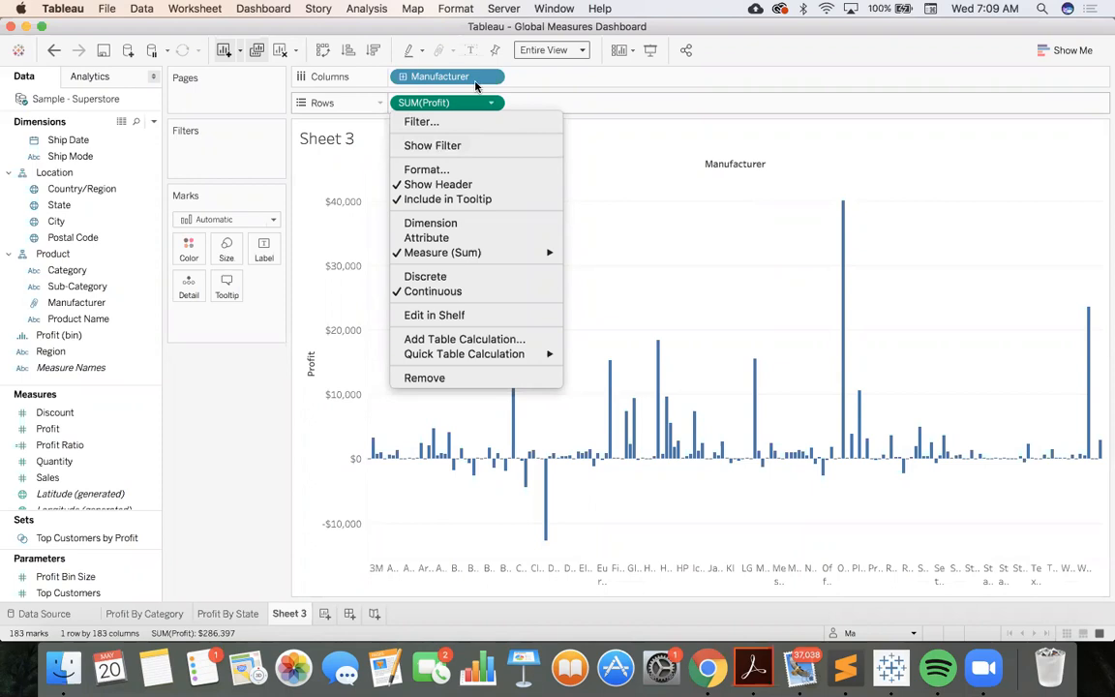
{"action": "left_click", "coordinate": [482, 145]}
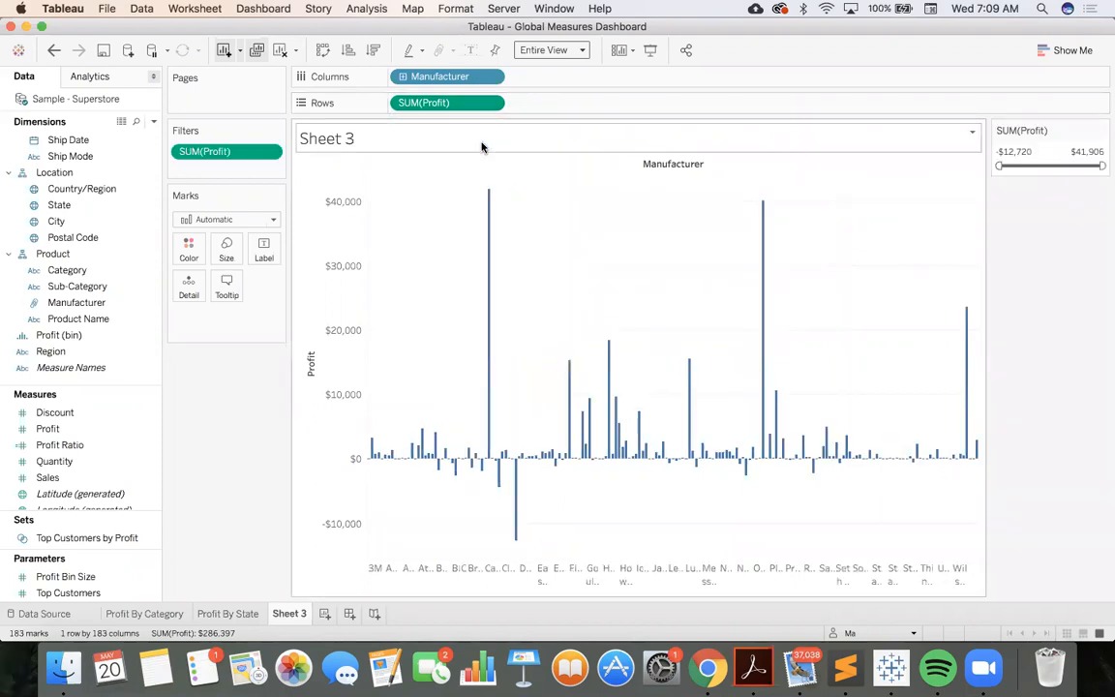
{"action": "left_click", "coordinate": [489, 103]}
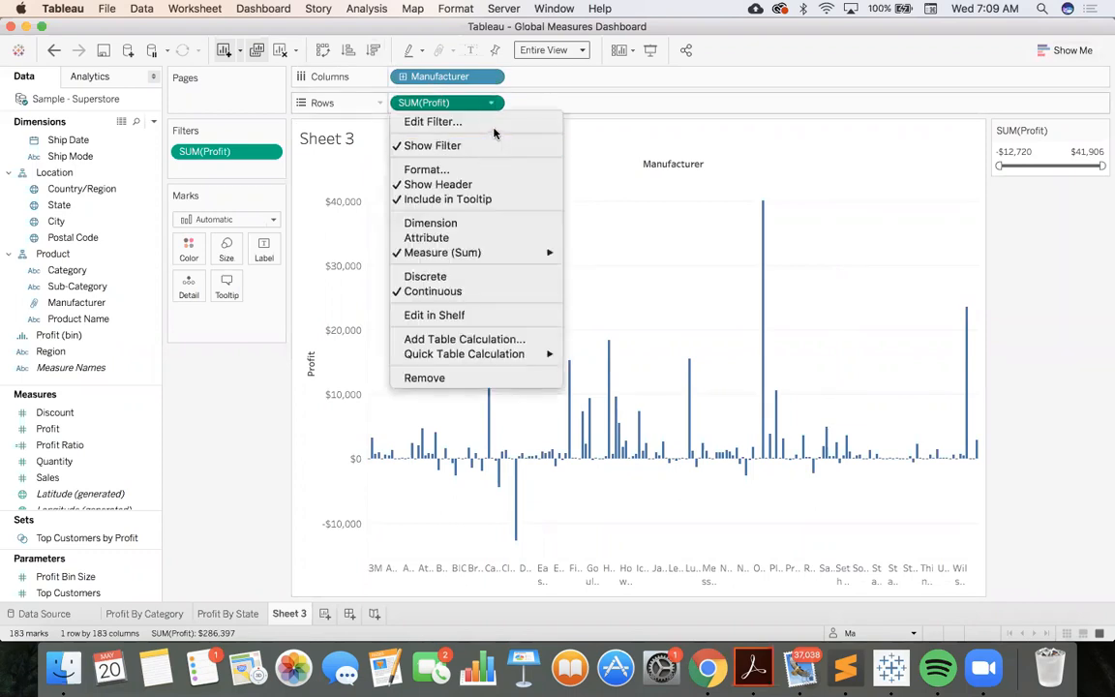
{"action": "left_click", "coordinate": [496, 122]}
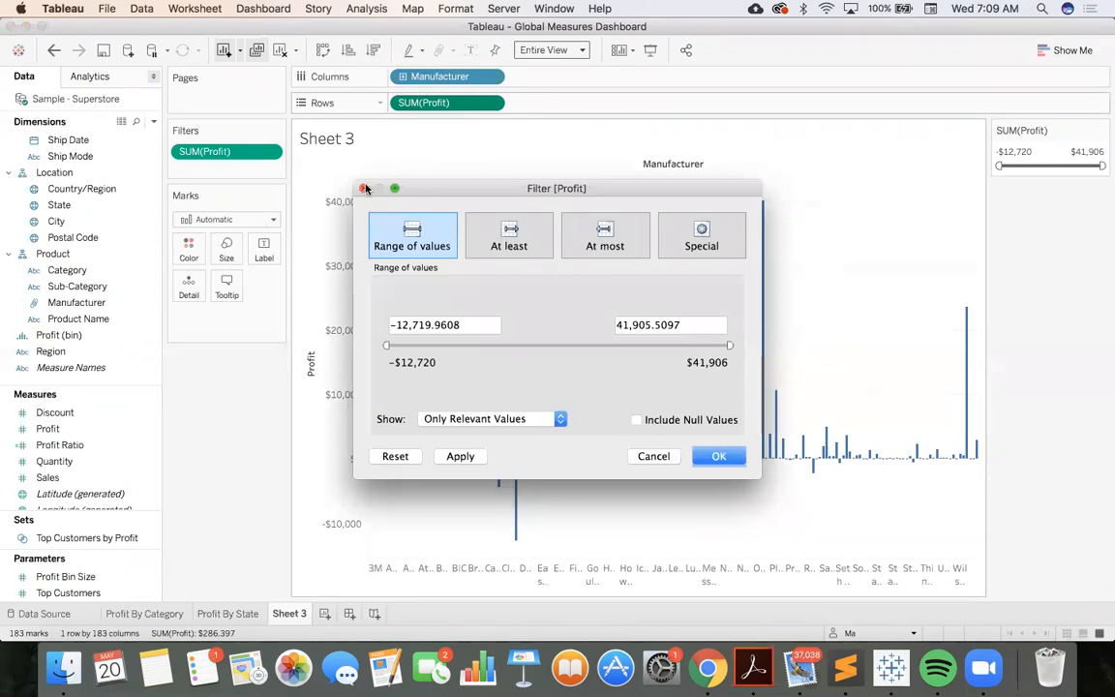
{"action": "left_click", "coordinate": [362, 187]}
{"action": "left_click", "coordinate": [266, 152]}
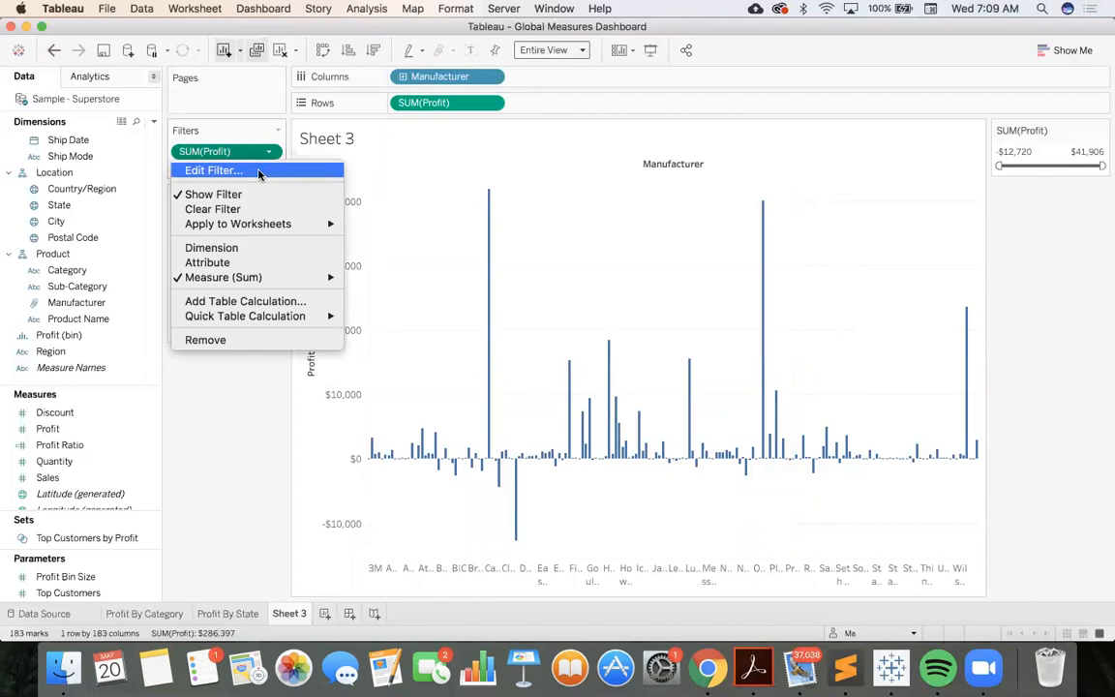
{"action": "left_click", "coordinate": [258, 171]}
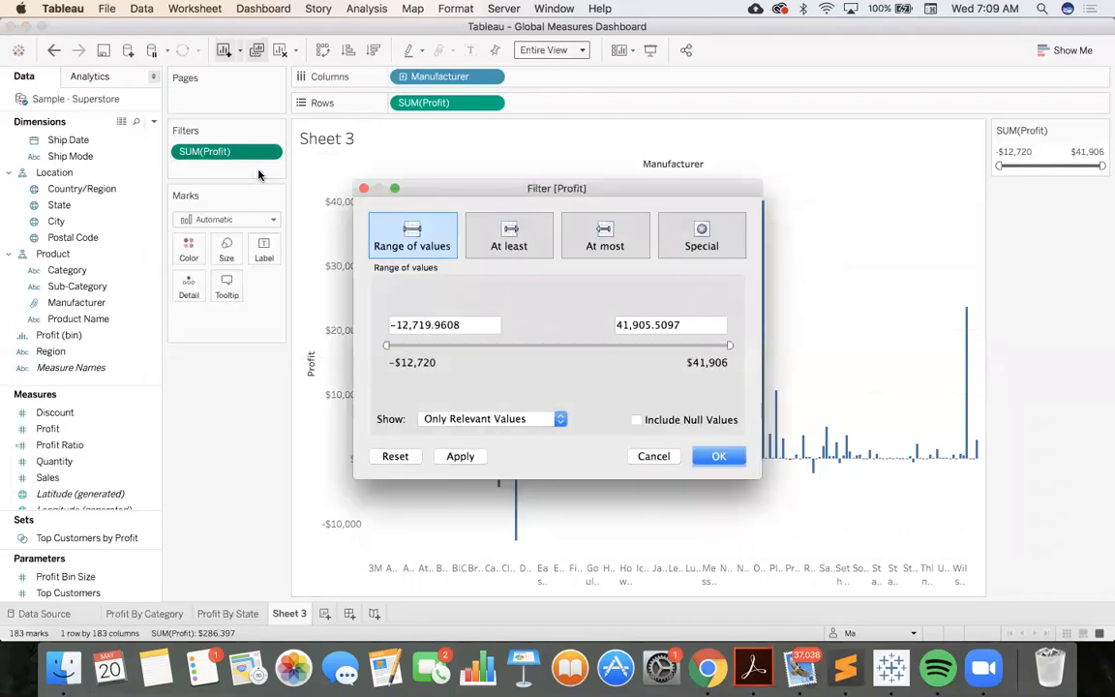
{"action": "left_click", "coordinate": [502, 236]}
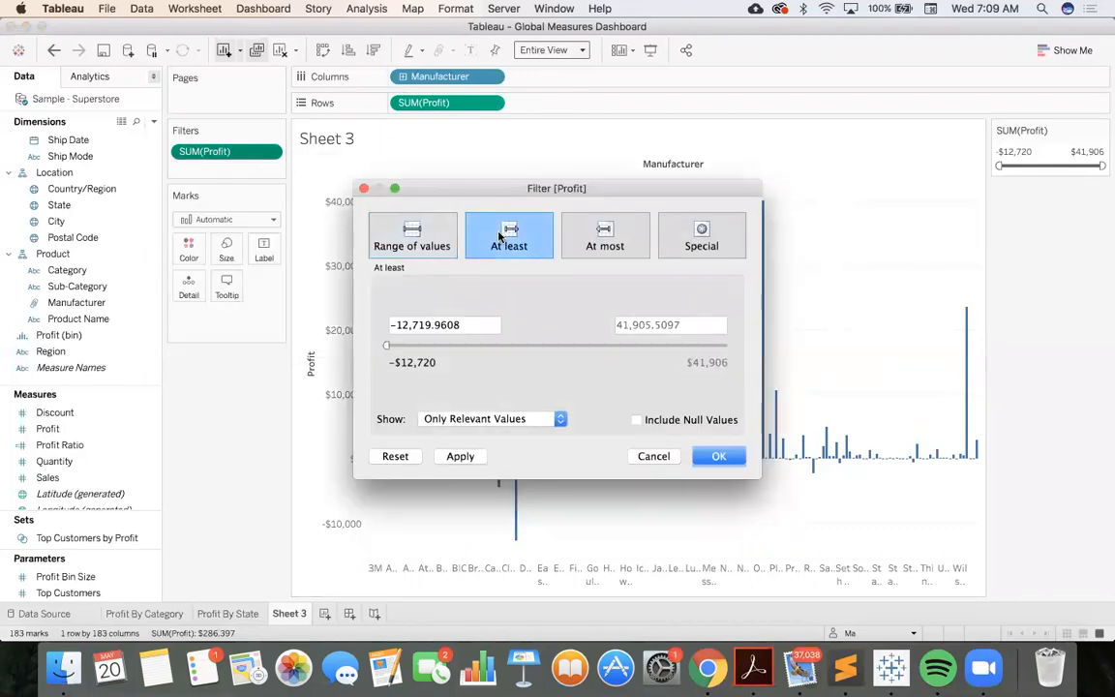
{"action": "left_click", "coordinate": [650, 455]}
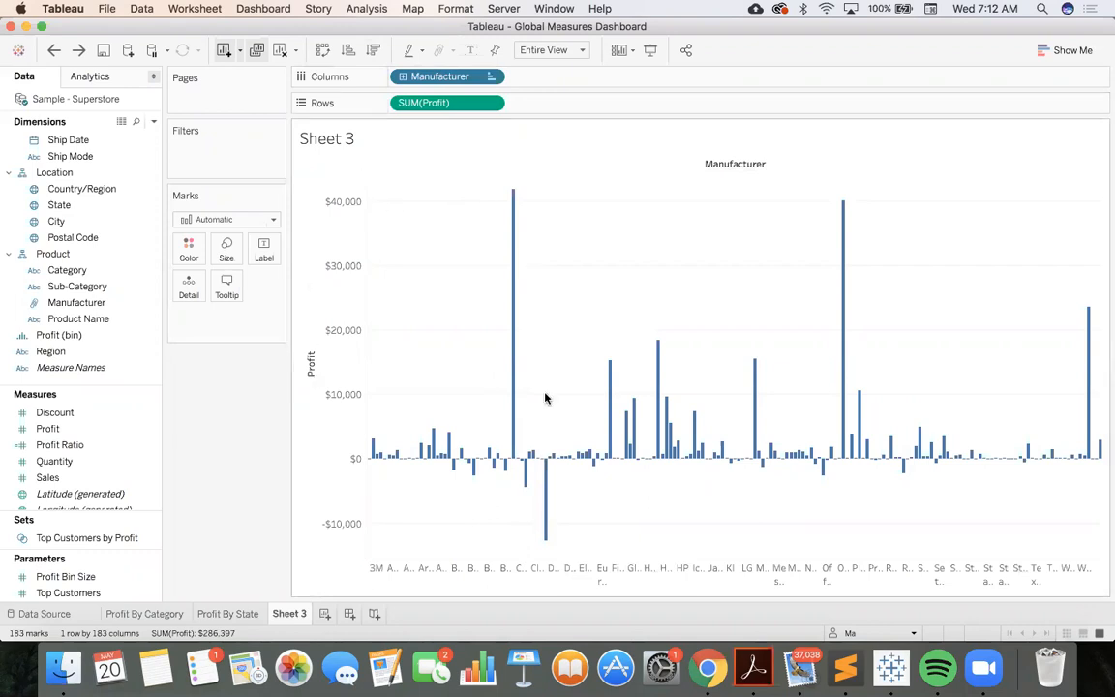
Sort the manufacturers by the Profit field in ascending order, using Sum as the aggregation
{"action": "left_click", "coordinate": [491, 78]}
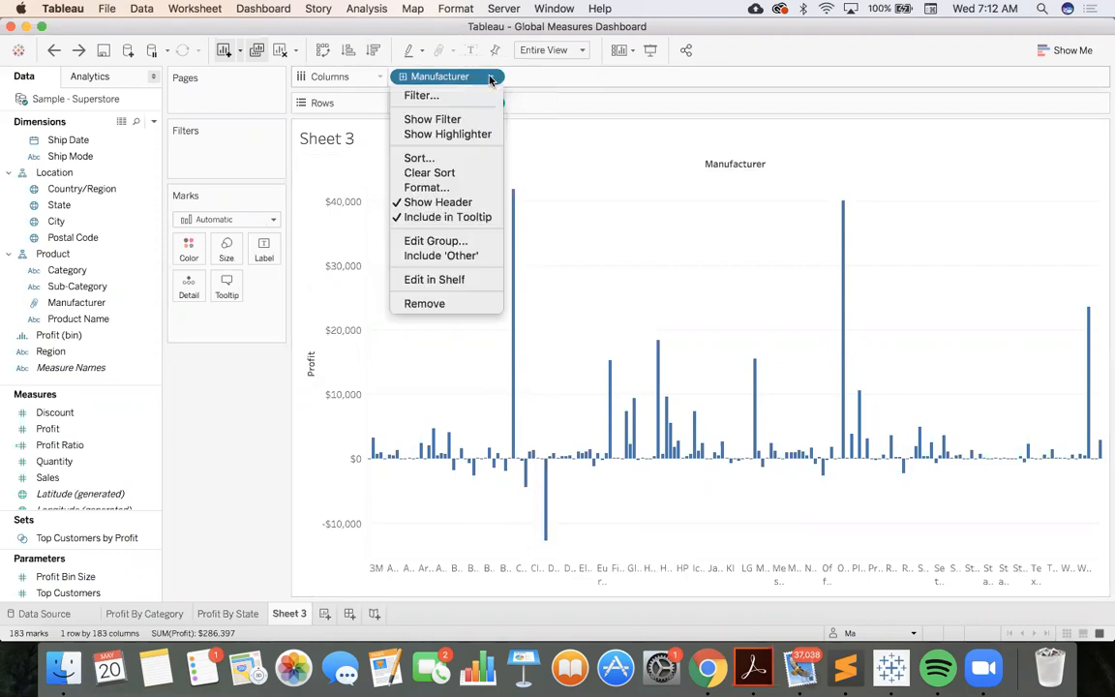
{"action": "left_click", "coordinate": [466, 158]}
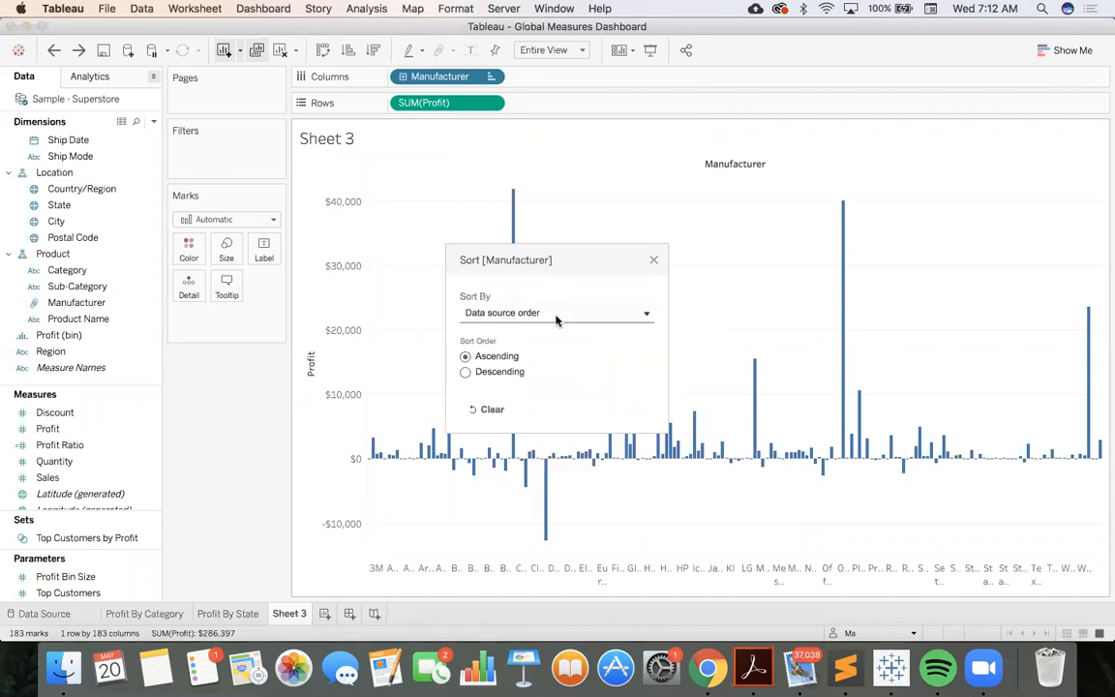
{"action": "left_click", "coordinate": [558, 314]}
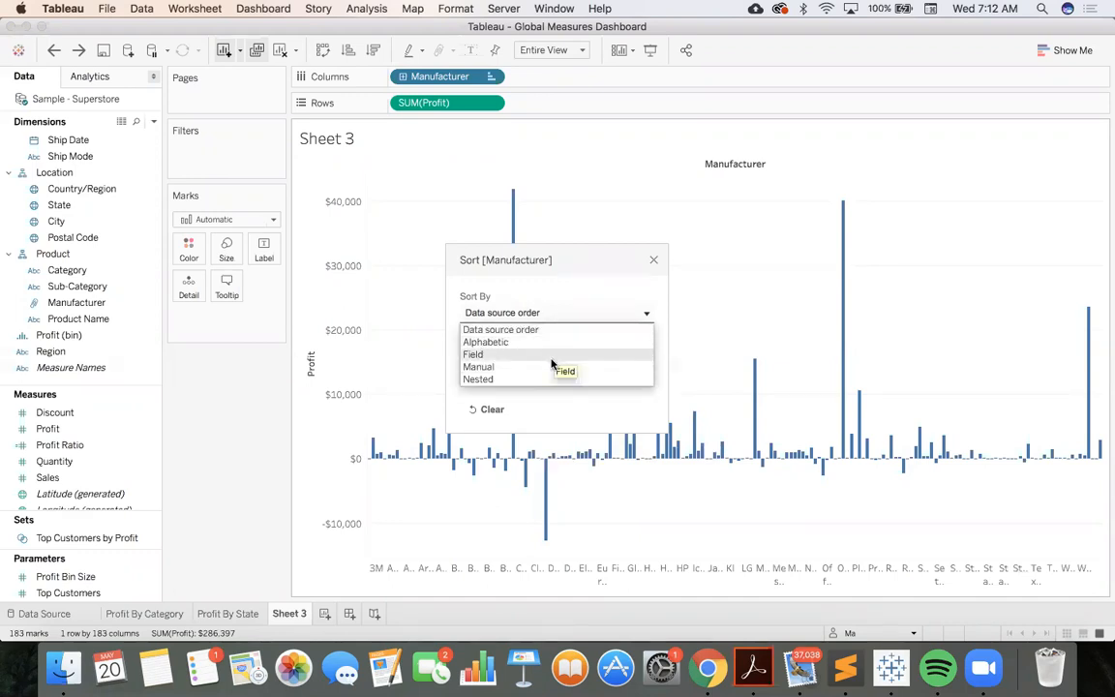
{"action": "left_click", "coordinate": [551, 358]}
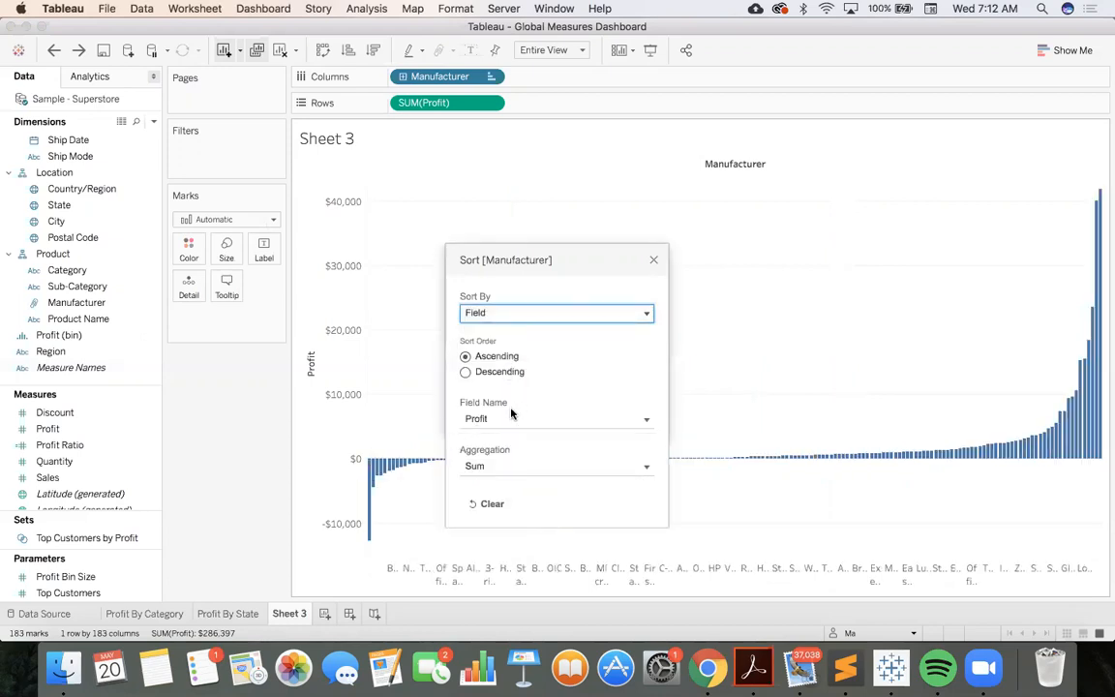
{"action": "left_click", "coordinate": [468, 372]}
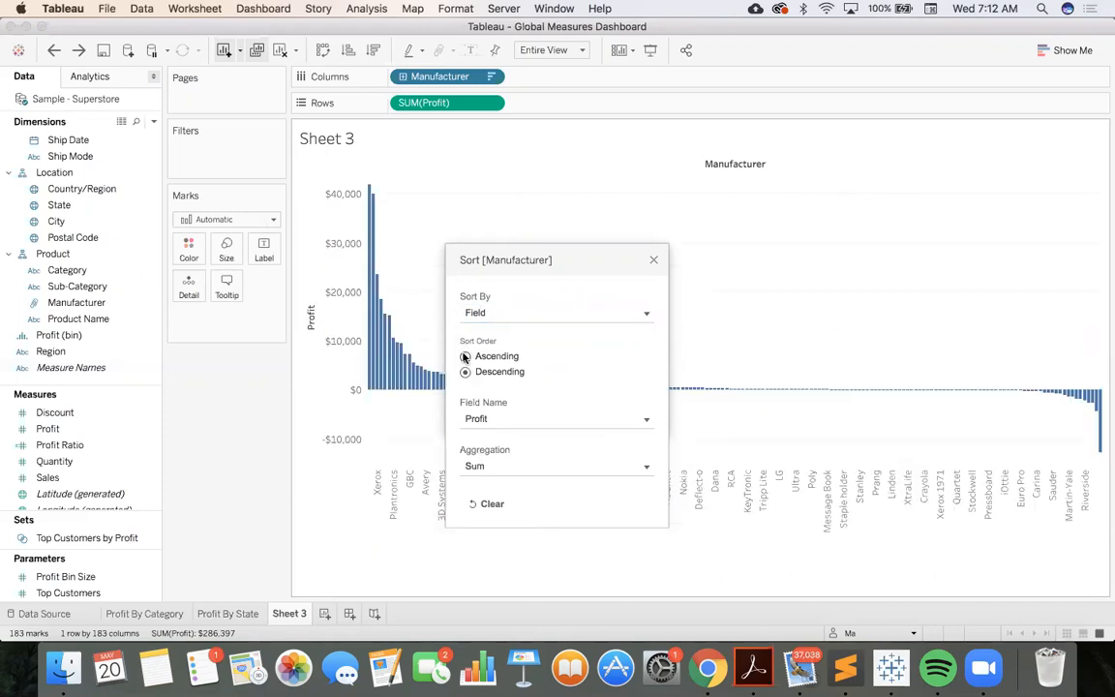
{"action": "left_click", "coordinate": [466, 357]}
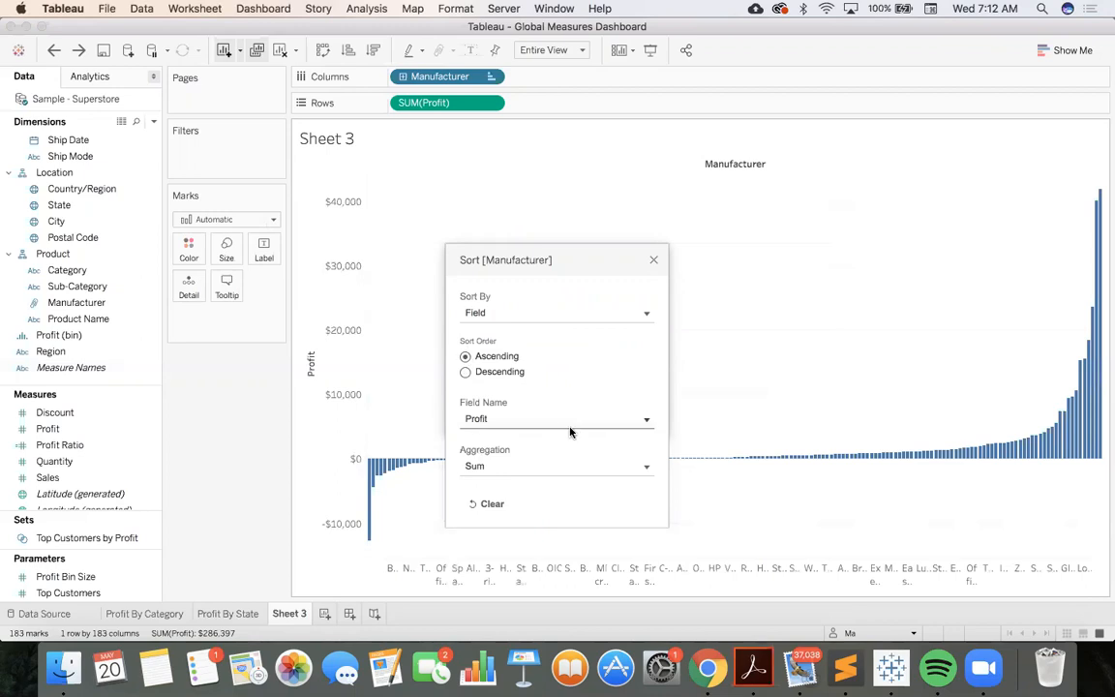
{"action": "left_click", "coordinate": [488, 466]}
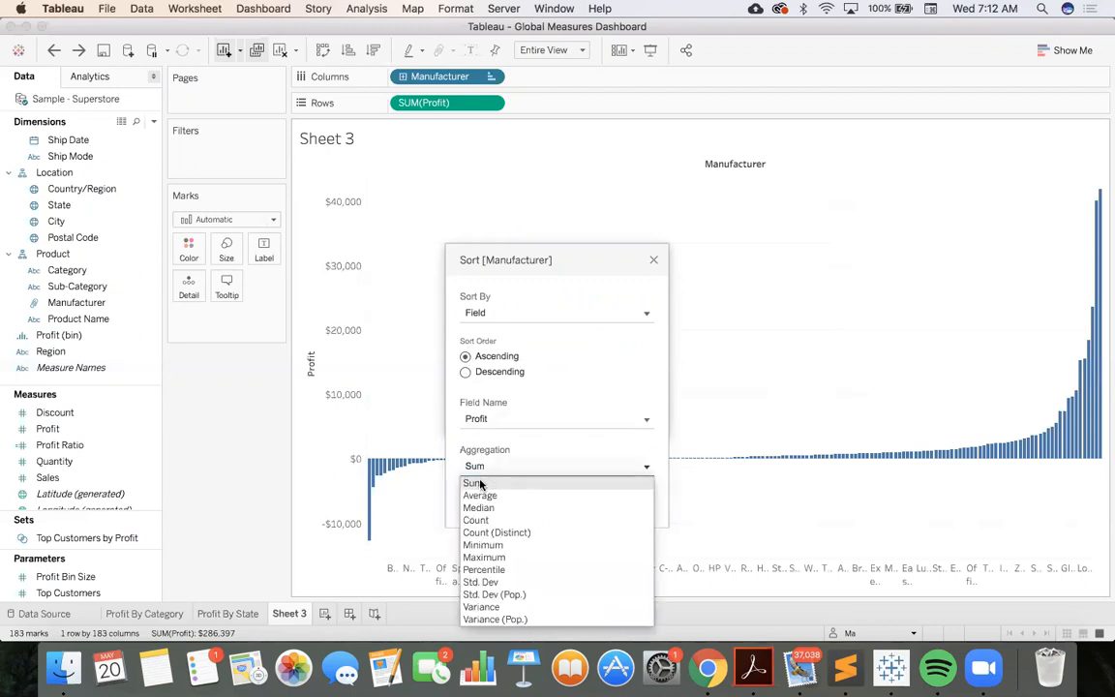
{"action": "left_click", "coordinate": [480, 484]}
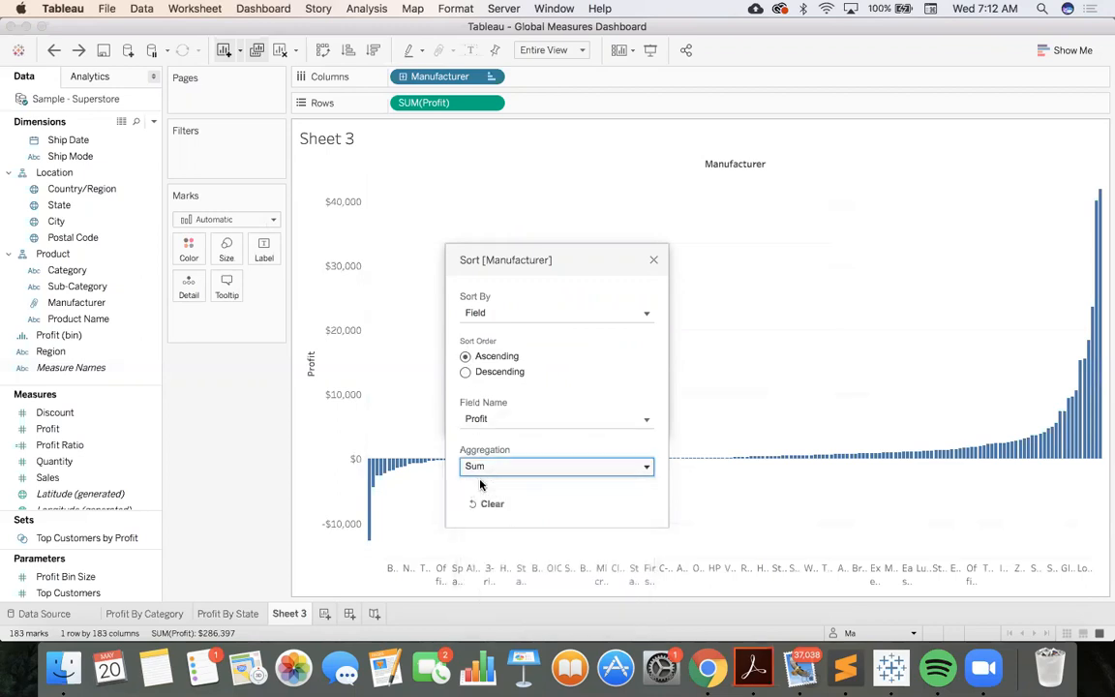
{"action": "left_click", "coordinate": [653, 261]}
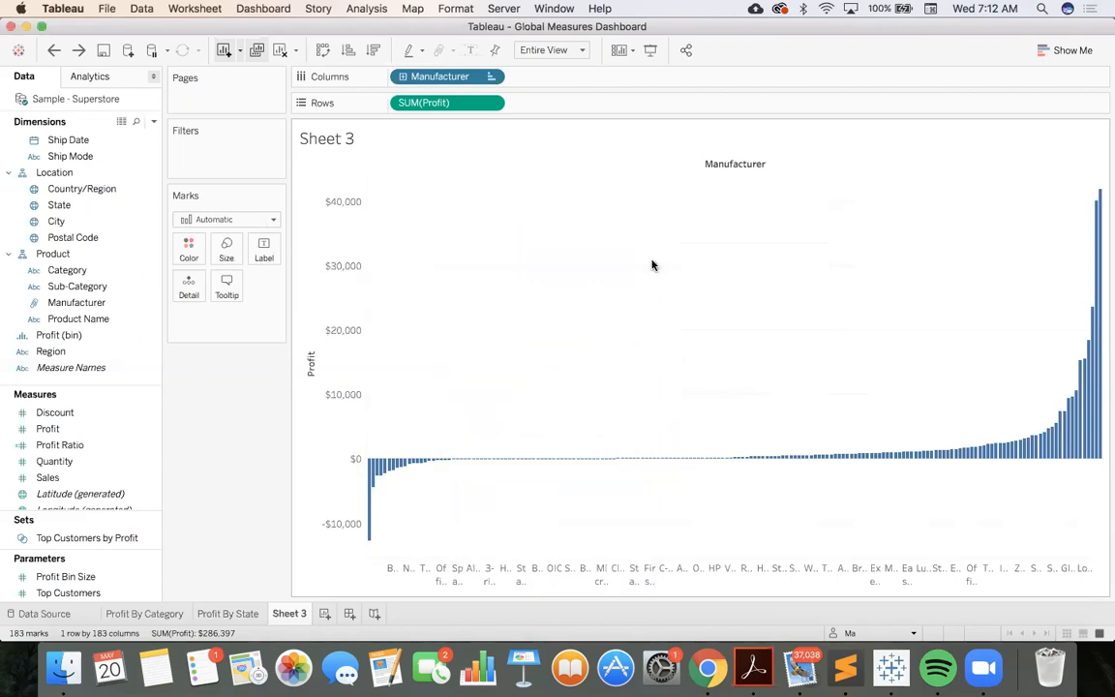
Filter Manufacturer to the bottom 20 by the sum of Profit
{"action": "left_click", "coordinate": [488, 76]}
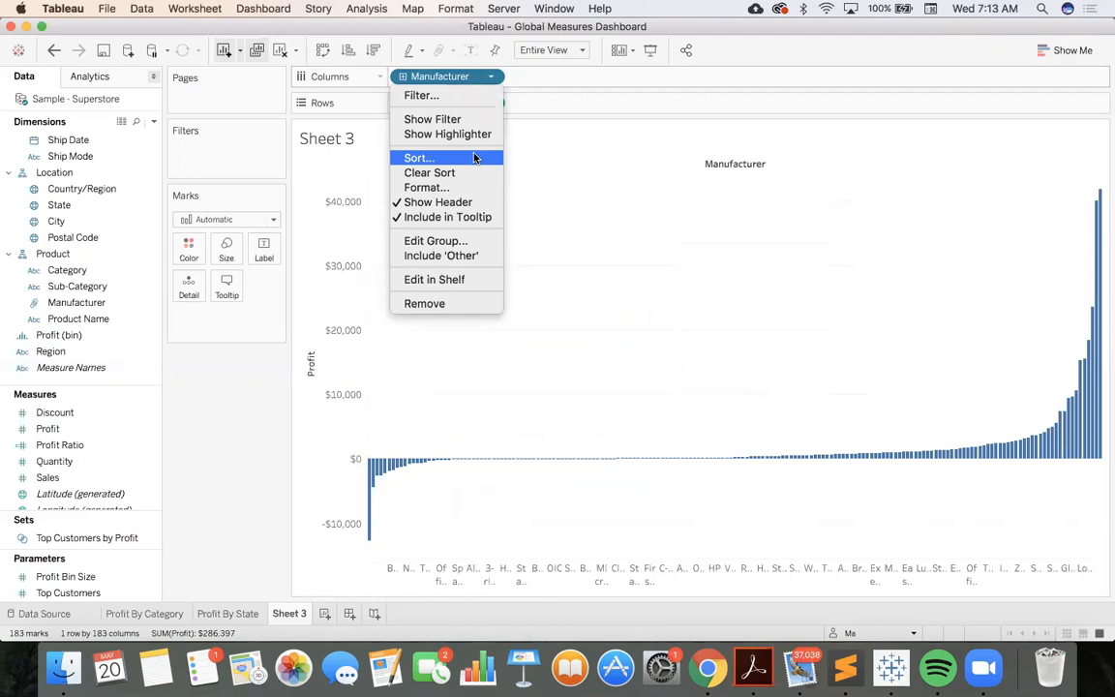
{"action": "left_click", "coordinate": [474, 101]}
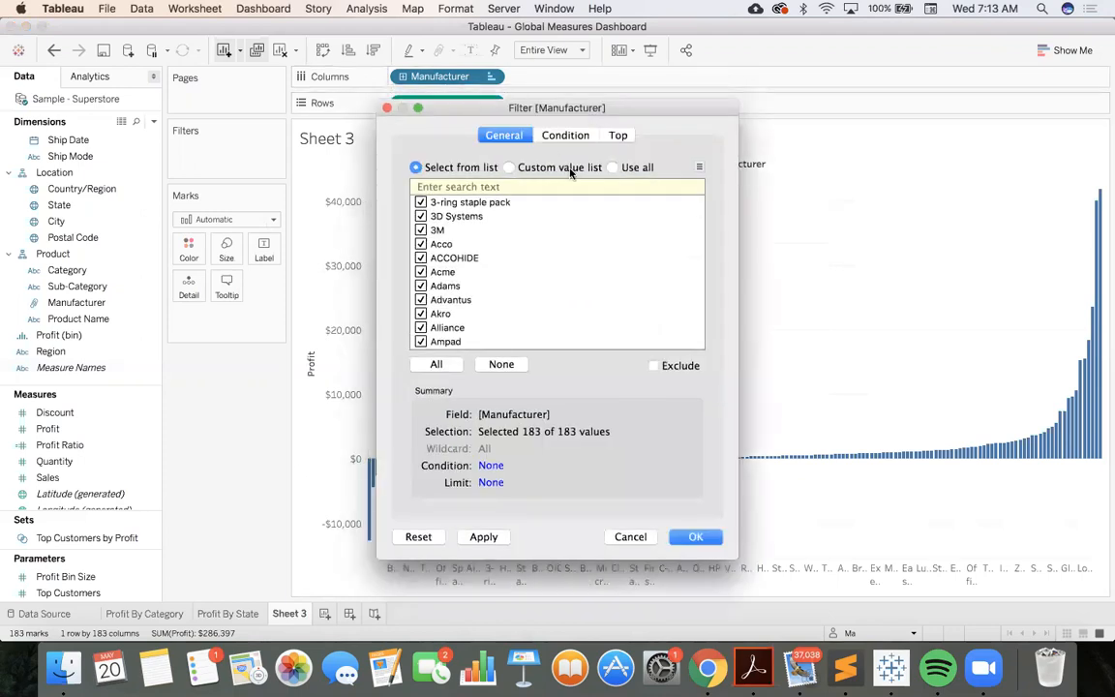
{"action": "left_click", "coordinate": [616, 136]}
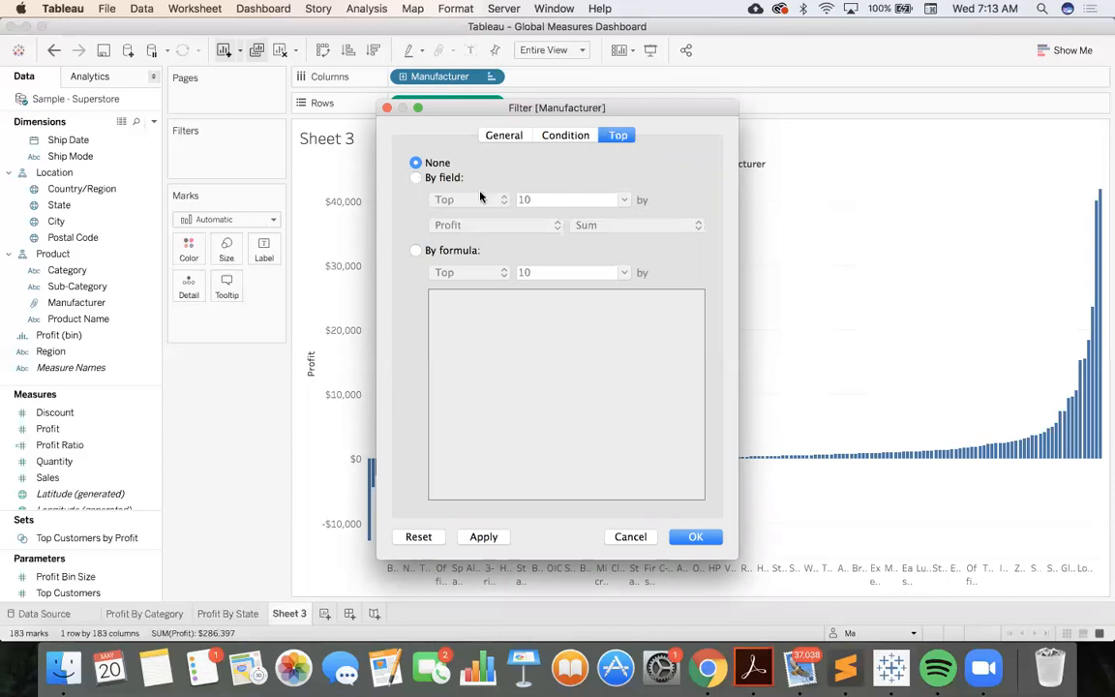
{"action": "left_click", "coordinate": [417, 178]}
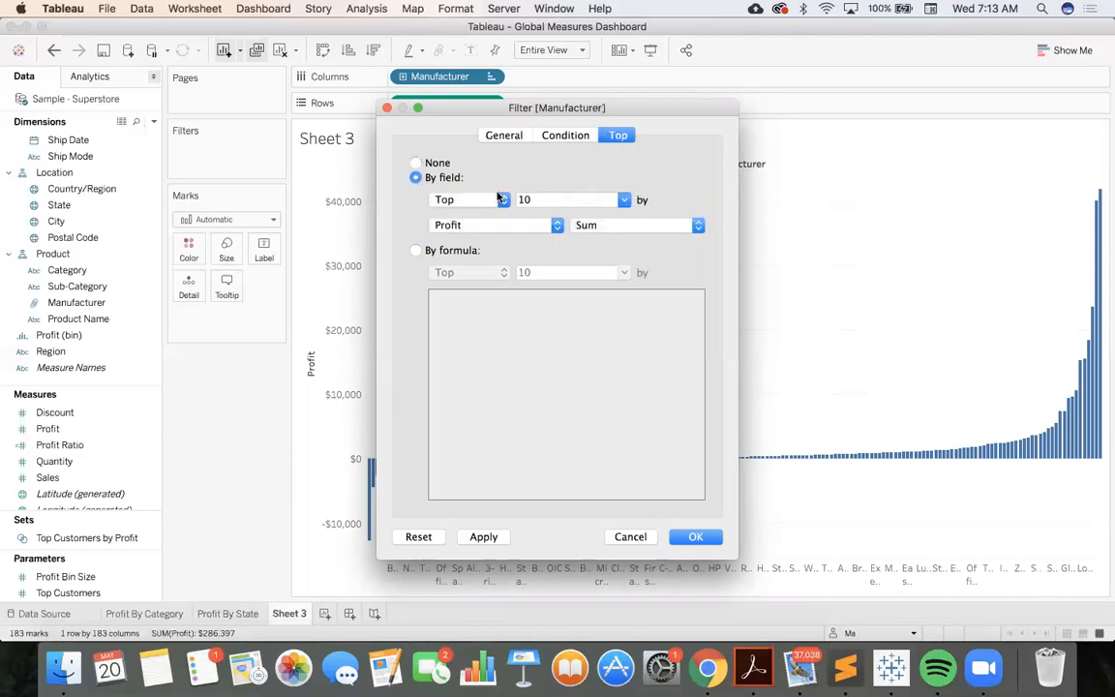
{"action": "left_click", "coordinate": [500, 199]}
{"action": "left_click", "coordinate": [492, 217]}
{"action": "left_click", "coordinate": [552, 203]}
{"action": "key", "text": "BackSpace"}
{"action": "key", "text": "BackSpace"}
{"action": "type", "text": "2"}
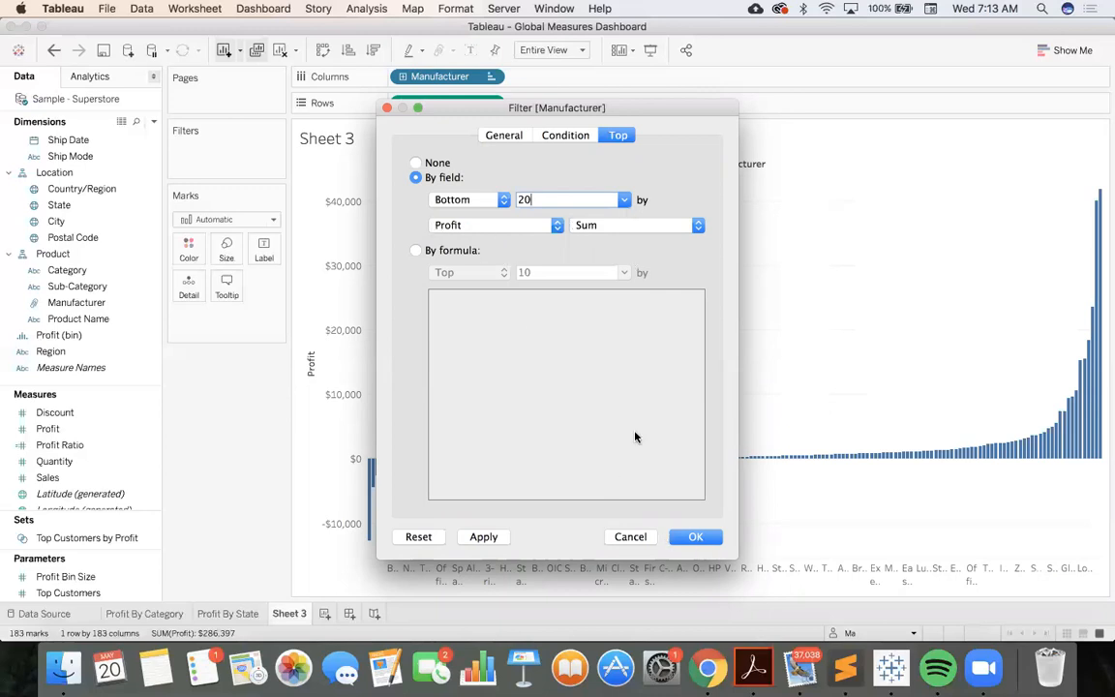
{"action": "left_click", "coordinate": [694, 536]}
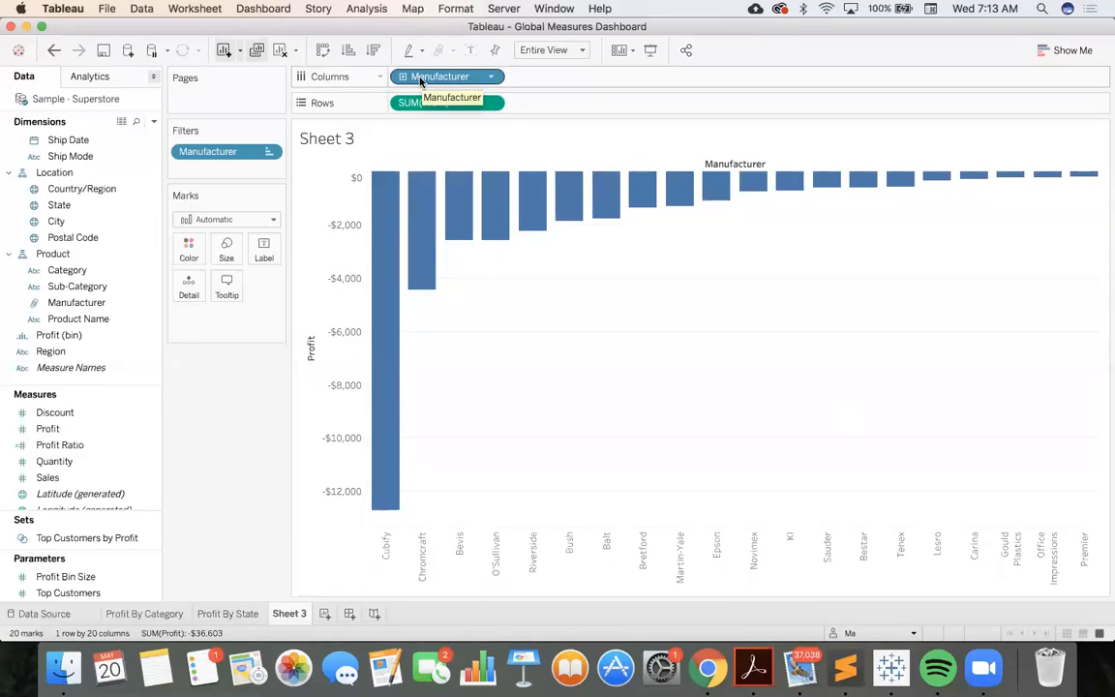
Color the manufacturer bars by the sum of Profit, keeping Manufacturer in the columns and Profit in the rows
{"action": "left_click_drag", "start_coordinate": [420, 82], "coordinate": [189, 252]}
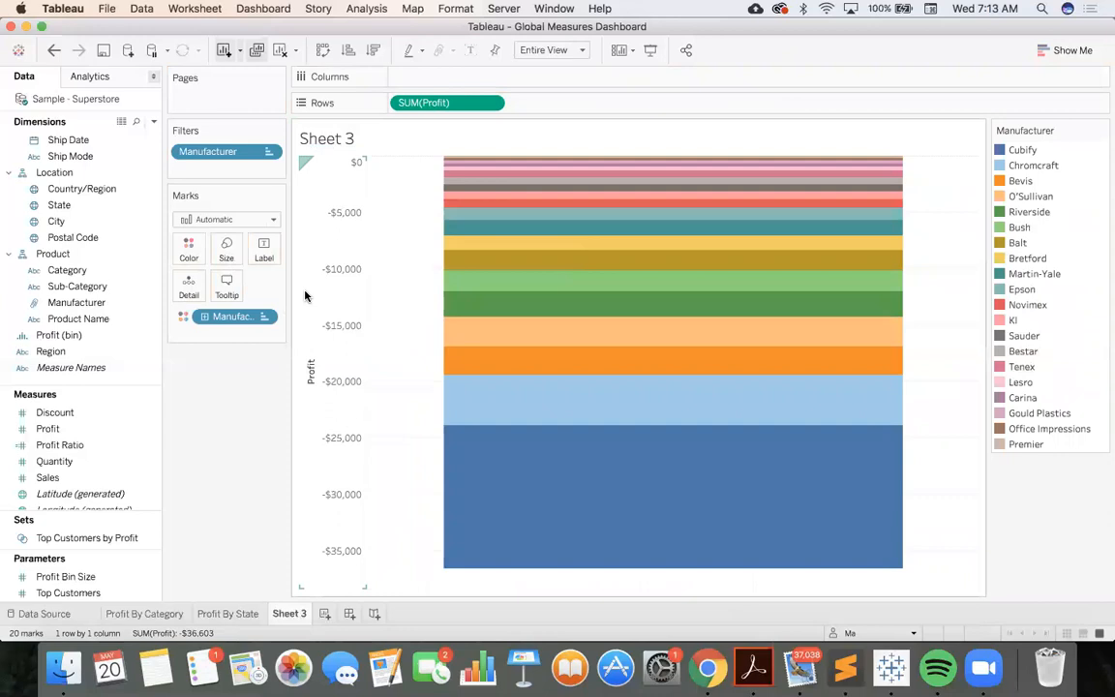
{"action": "key", "text": "super+z"}
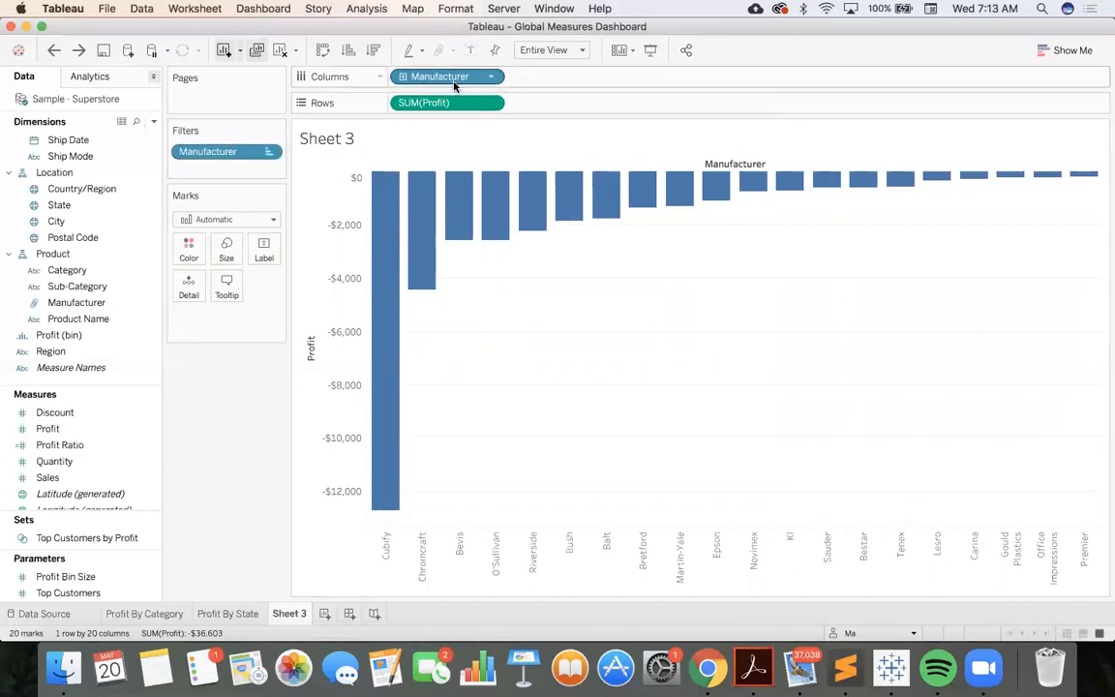
{"action": "left_click_drag", "start_coordinate": [450, 105], "coordinate": [192, 248]}
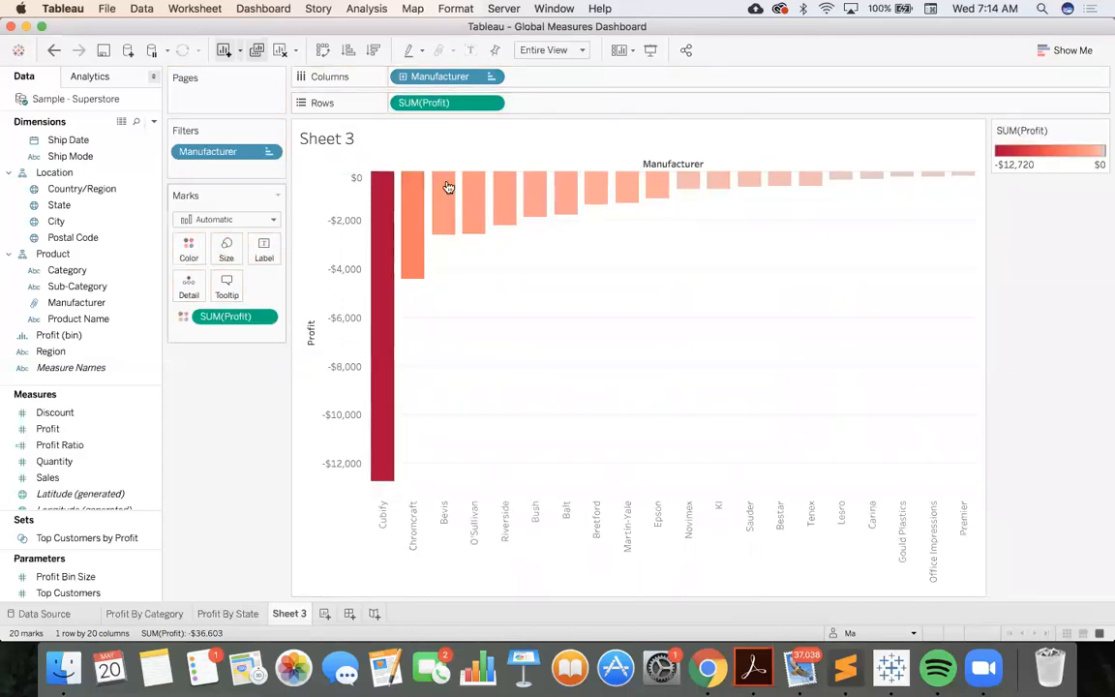
{"action": "mouse_move", "coordinate": [590, 198]}
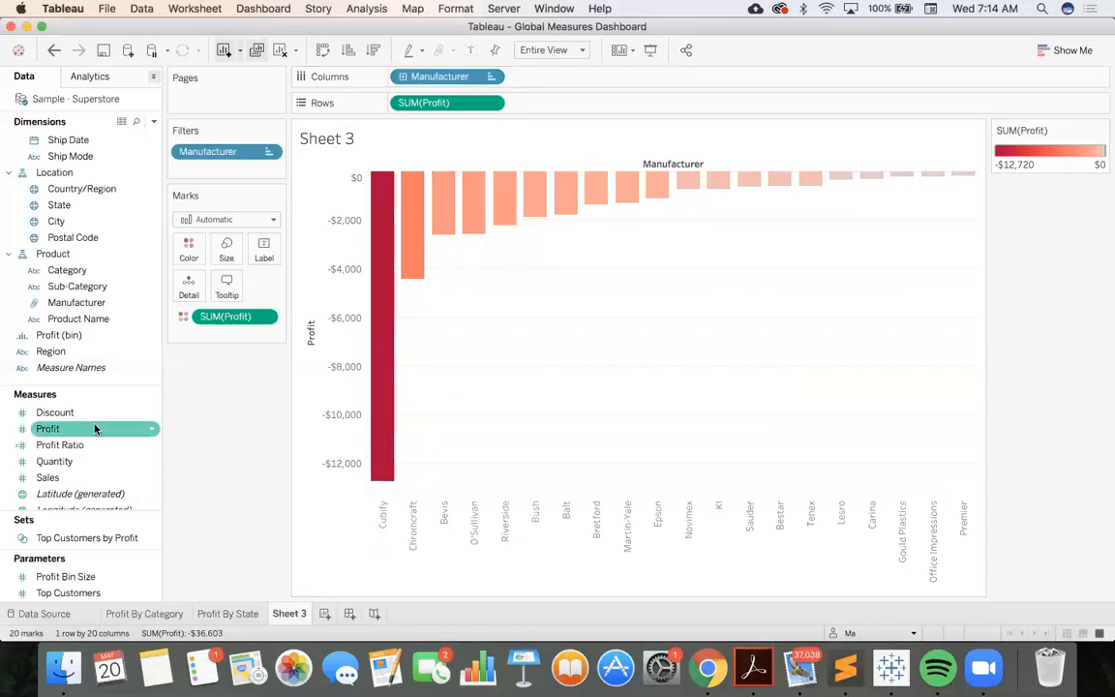
Add the Quantity and Sales measures to the rows after Profit
{"action": "scroll", "coordinate": [95, 428], "scroll_direction": "down", "scroll_amount": 2}
{"action": "scroll", "coordinate": [93, 448], "scroll_direction": "up", "scroll_amount": 2}
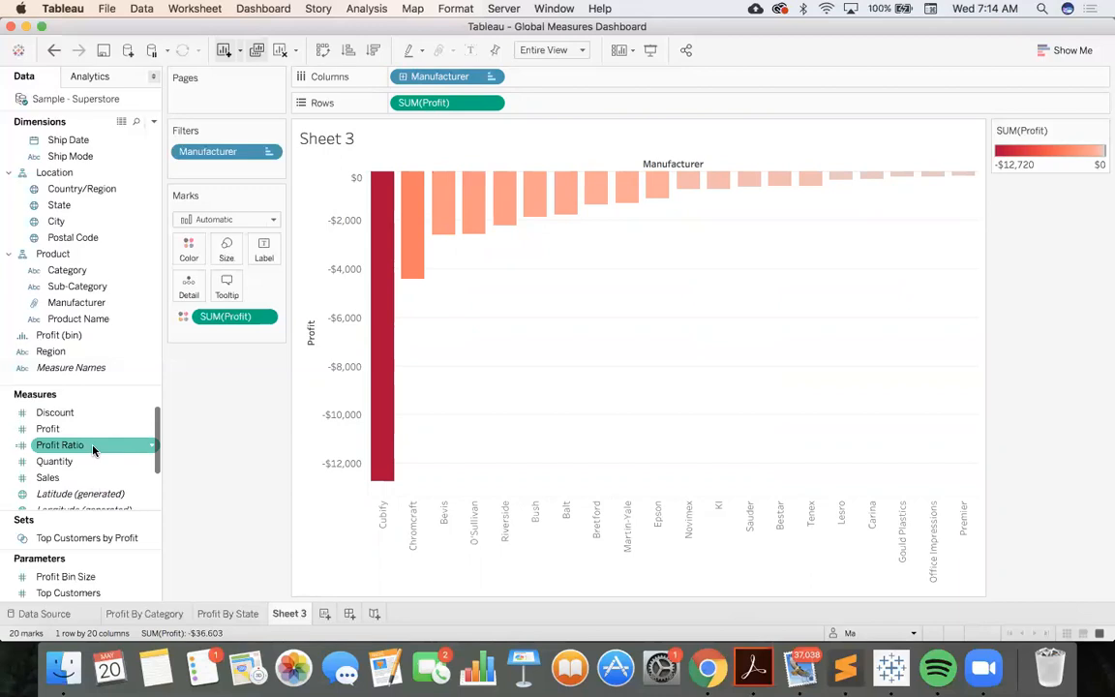
{"action": "scroll", "coordinate": [92, 476], "scroll_direction": "down", "scroll_amount": 2}
{"action": "scroll", "coordinate": [92, 474], "scroll_direction": "up", "scroll_amount": 2}
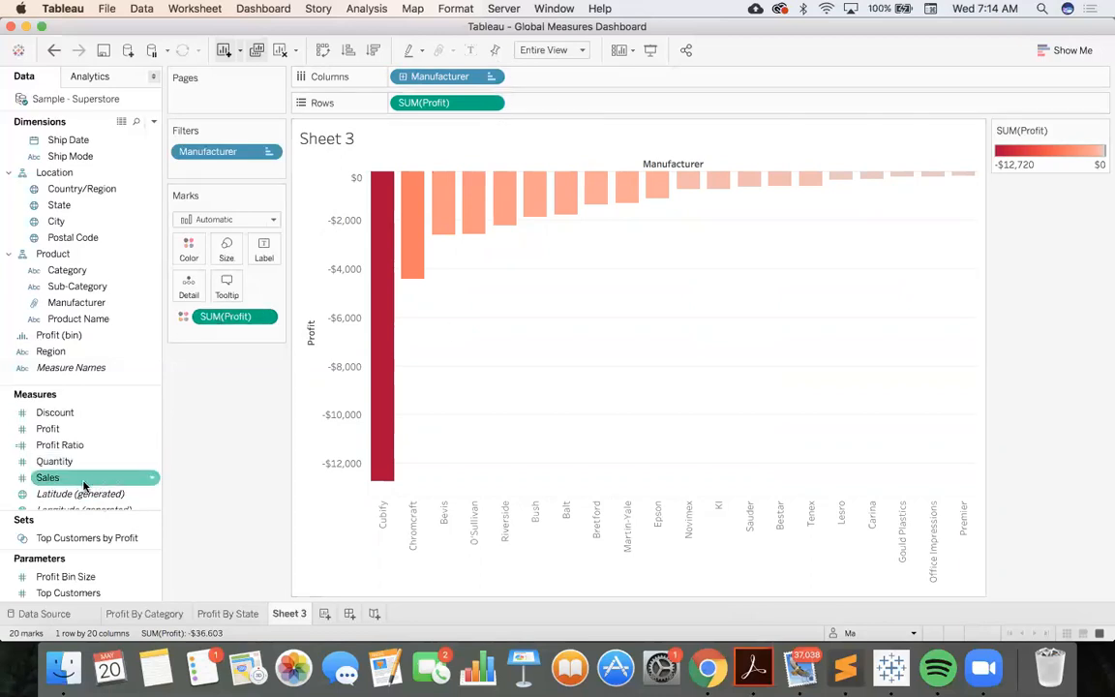
{"action": "left_click_drag", "start_coordinate": [81, 462], "coordinate": [564, 107]}
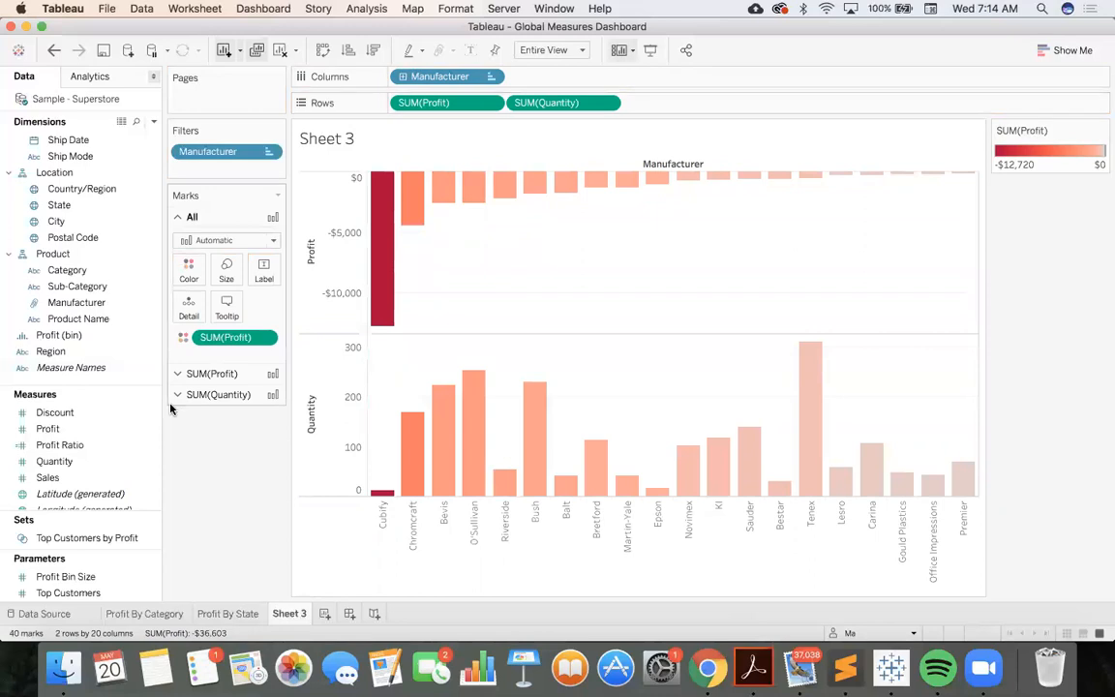
{"action": "left_click_drag", "start_coordinate": [90, 481], "coordinate": [695, 107]}
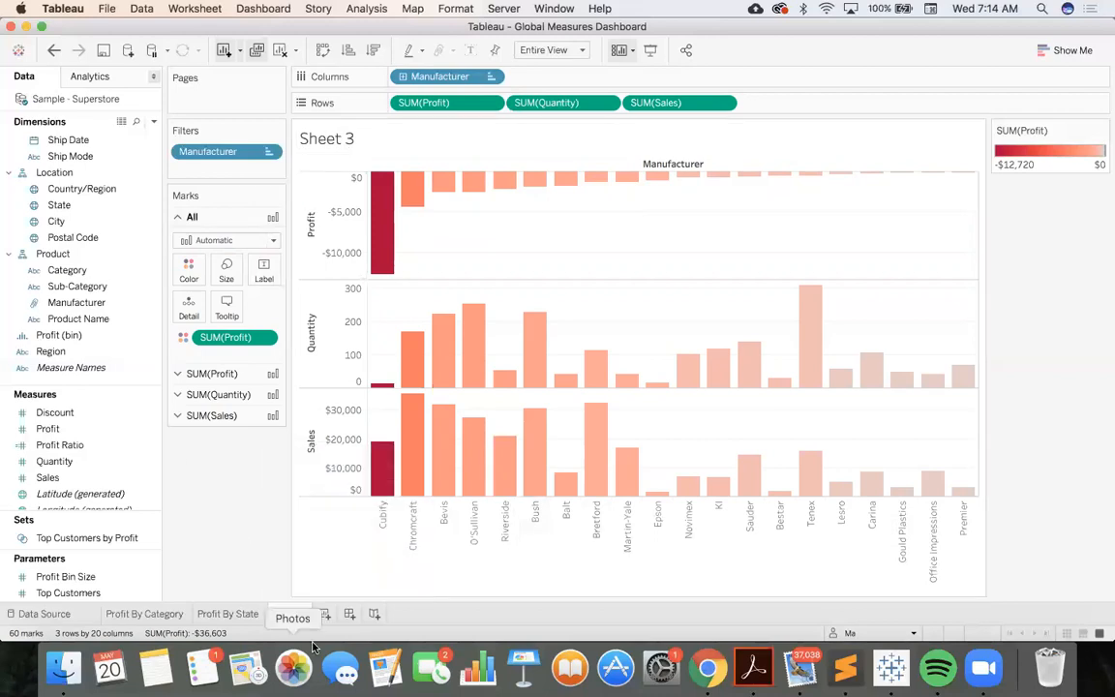
Rename the manufacturer worksheet as Profit by Manufacturer
{"action": "mouse_move", "coordinate": [297, 619]}
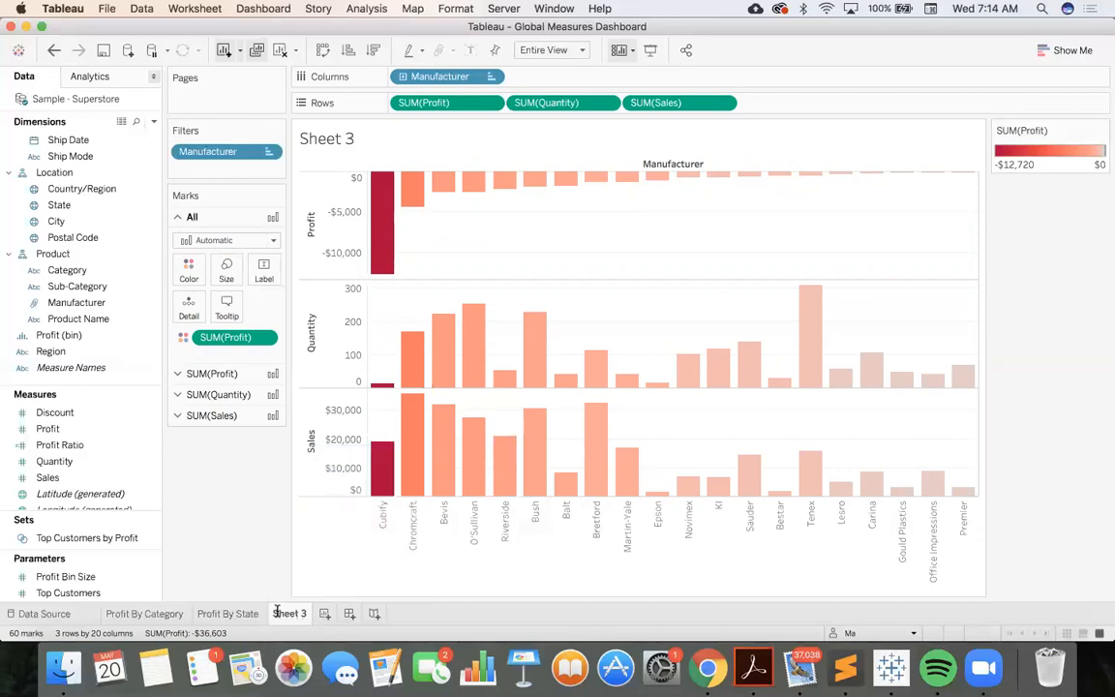
{"action": "double_click", "coordinate": [277, 612]}
{"action": "type", "text": "by"}
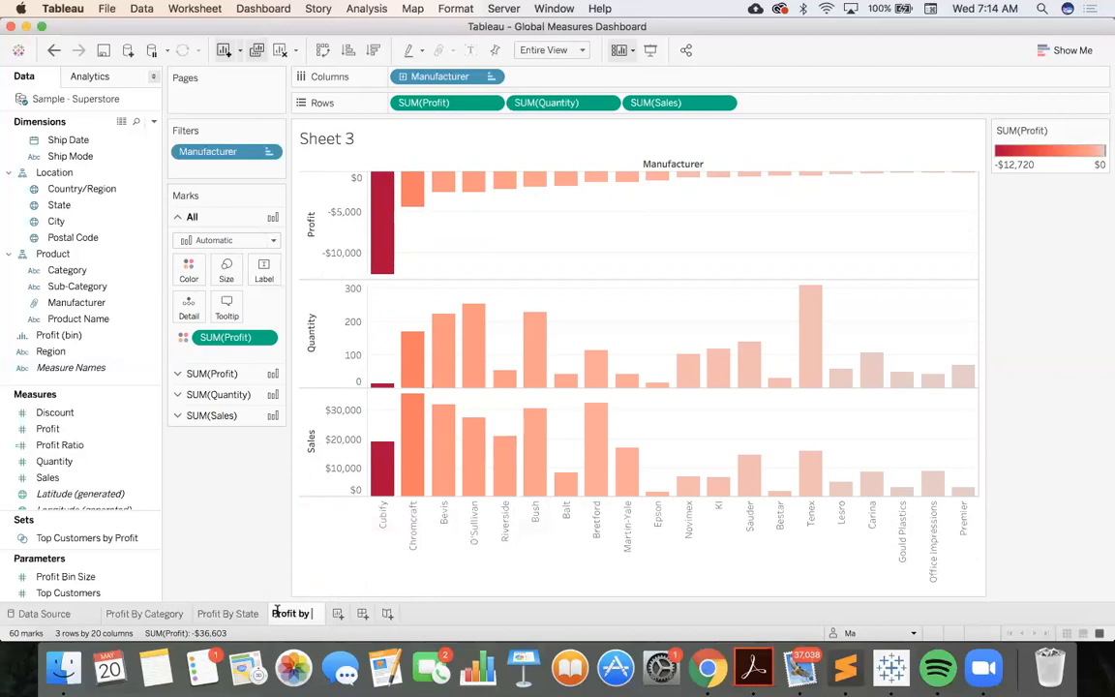
{"action": "type", "text": " Manufac"}
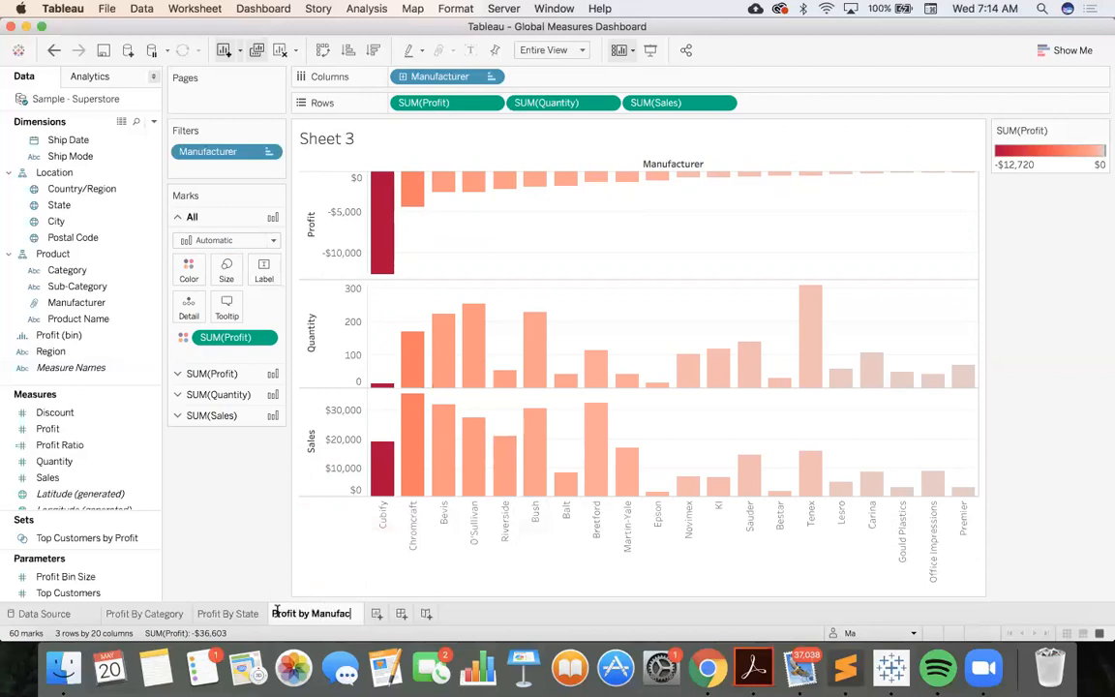
{"action": "type", "text": "turer"}
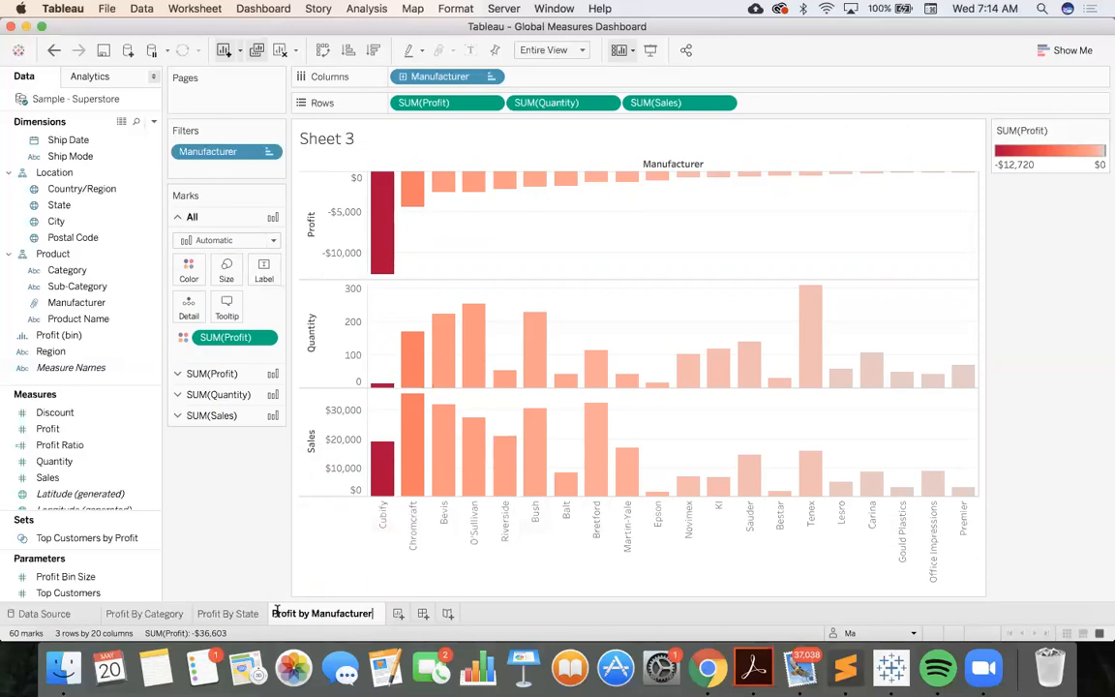
{"action": "key", "text": "Return"}
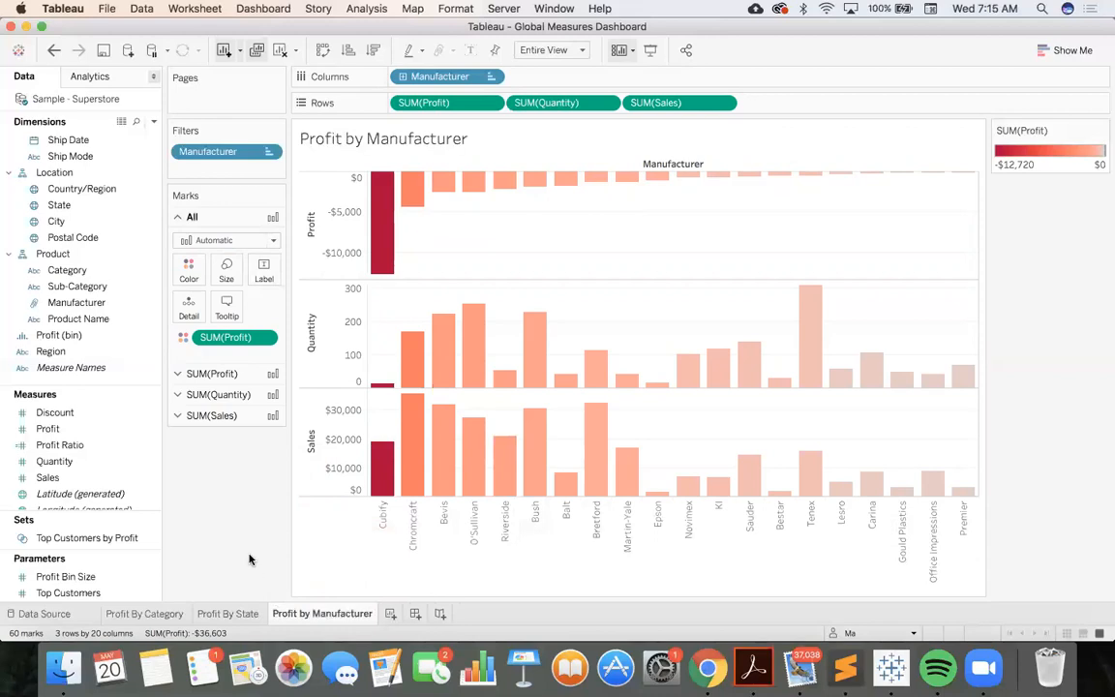
Create a new dashboard and set its size to Automatic
{"action": "left_click", "coordinate": [413, 613]}
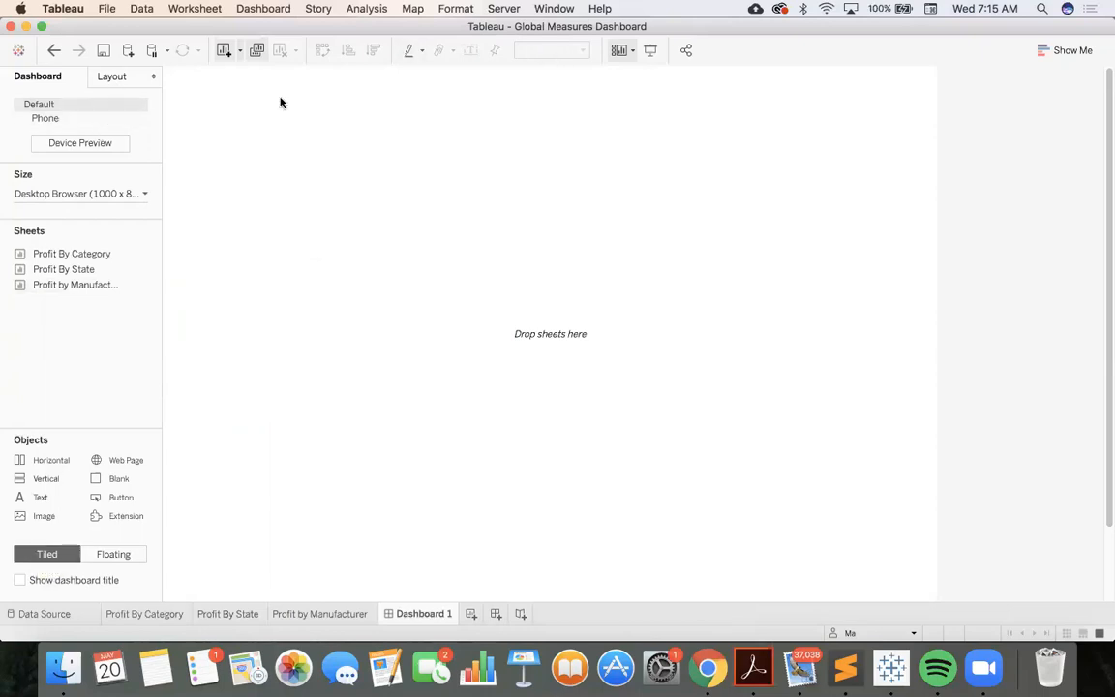
{"action": "left_click", "coordinate": [73, 194]}
{"action": "left_click", "coordinate": [76, 221]}
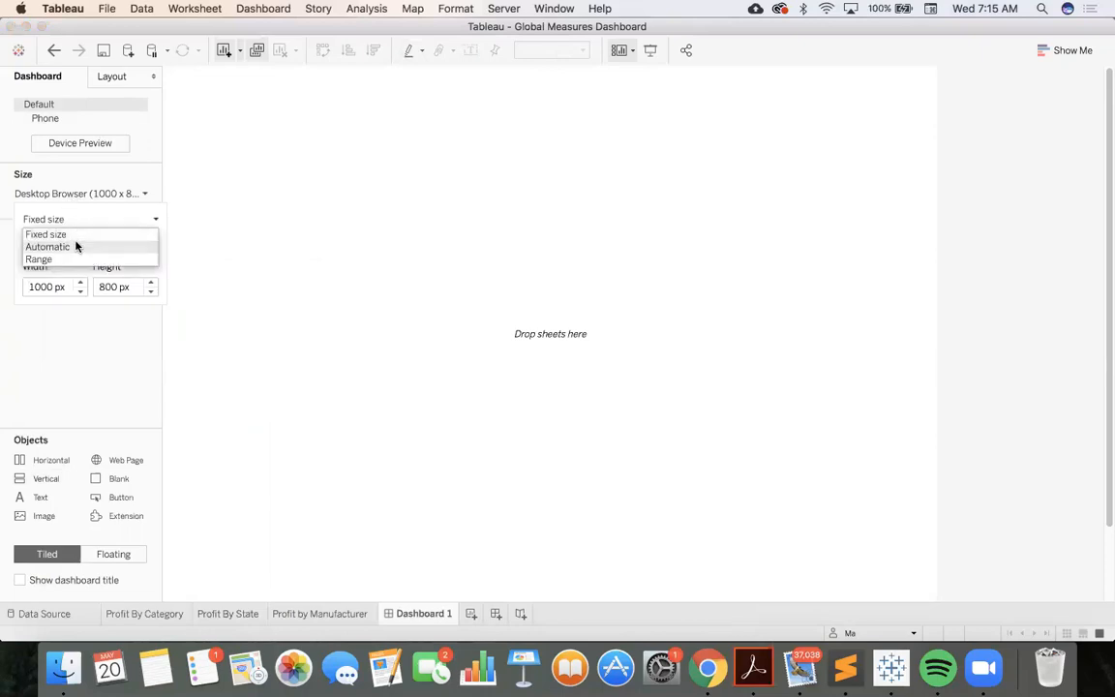
{"action": "left_click", "coordinate": [74, 247]}
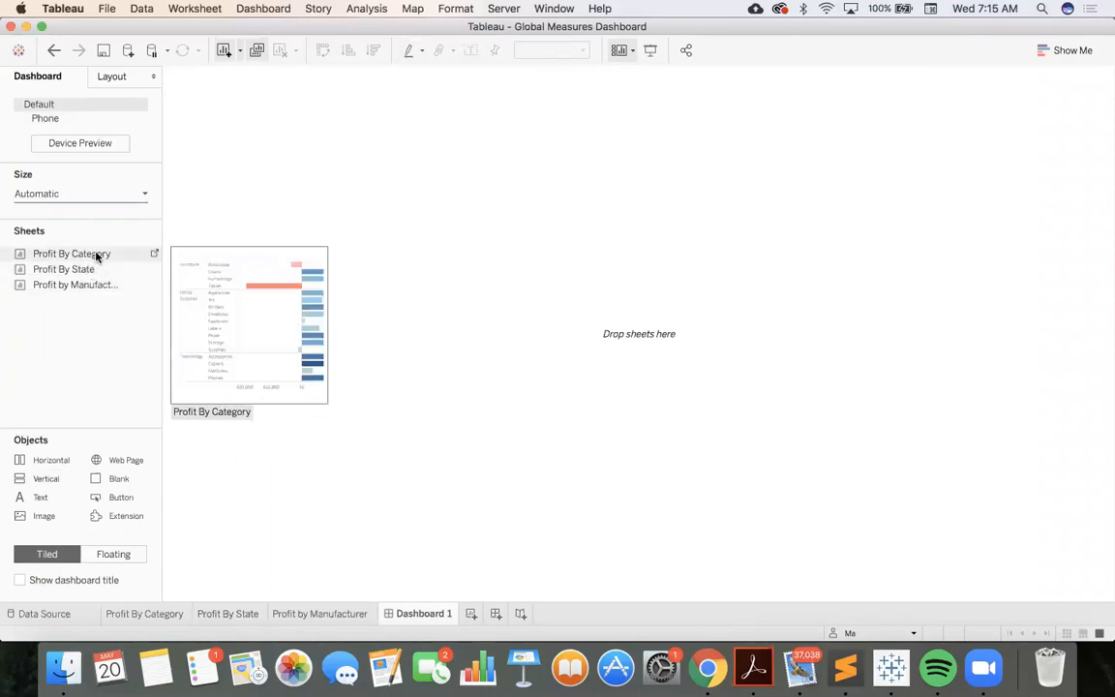
Place Profit By Category on the dashboard, Profit By State to its right, and Profit by Manufacturer beneath the state map
{"action": "left_click_drag", "start_coordinate": [96, 256], "coordinate": [293, 249]}
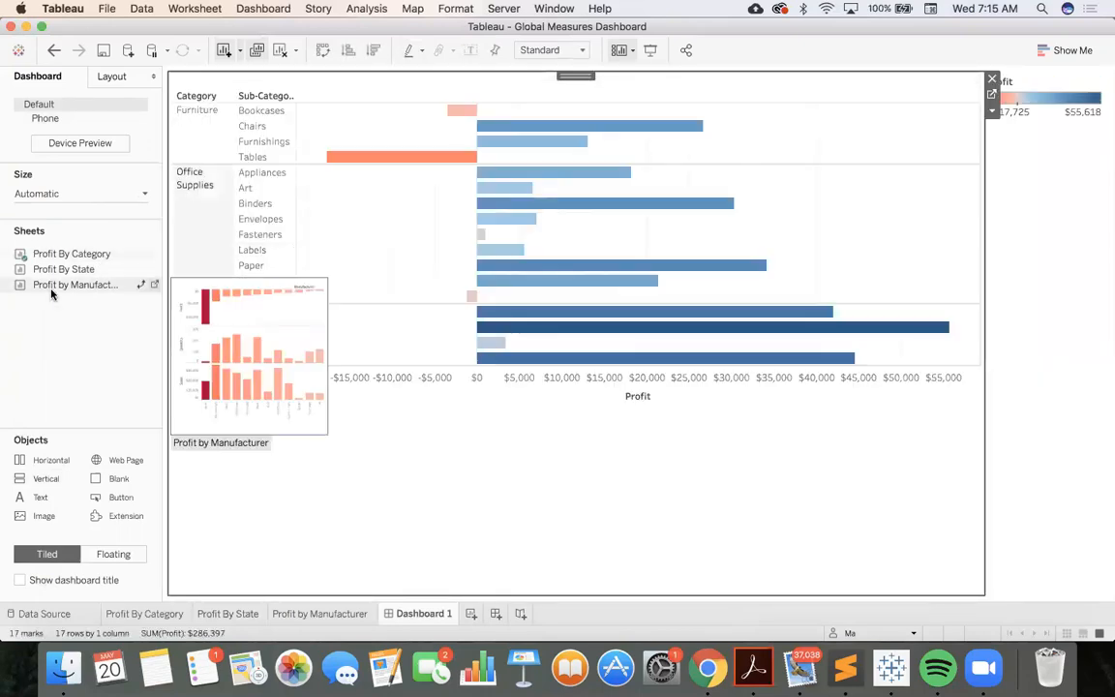
{"action": "left_click_drag", "start_coordinate": [64, 278], "coordinate": [699, 291]}
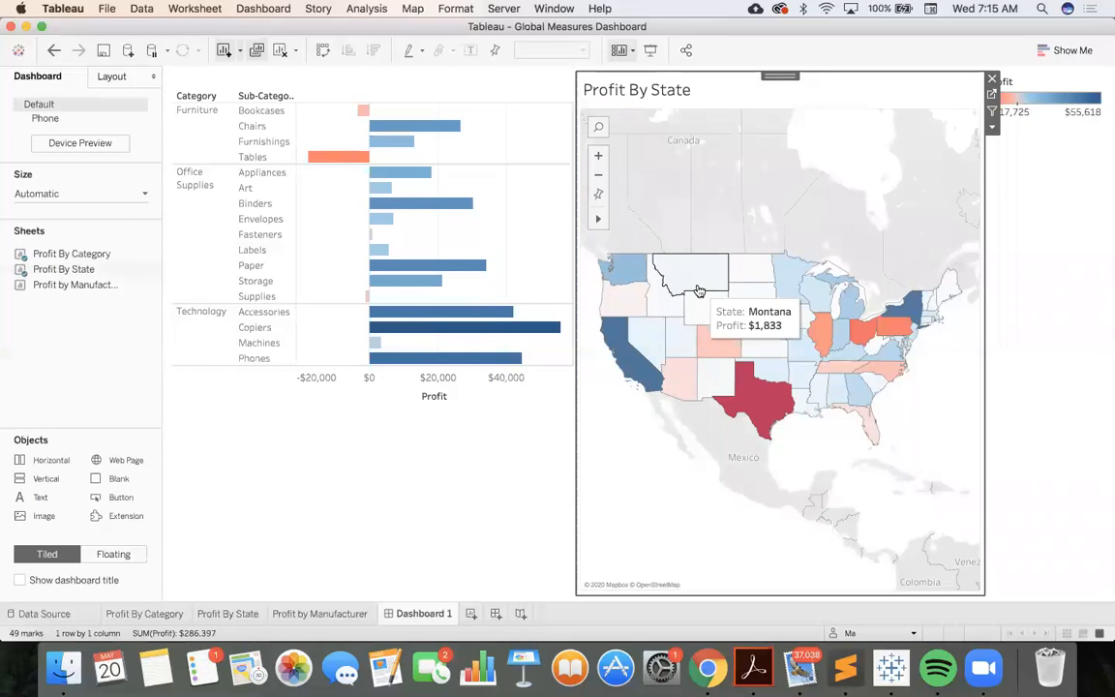
{"action": "left_click_drag", "start_coordinate": [84, 284], "coordinate": [816, 449]}
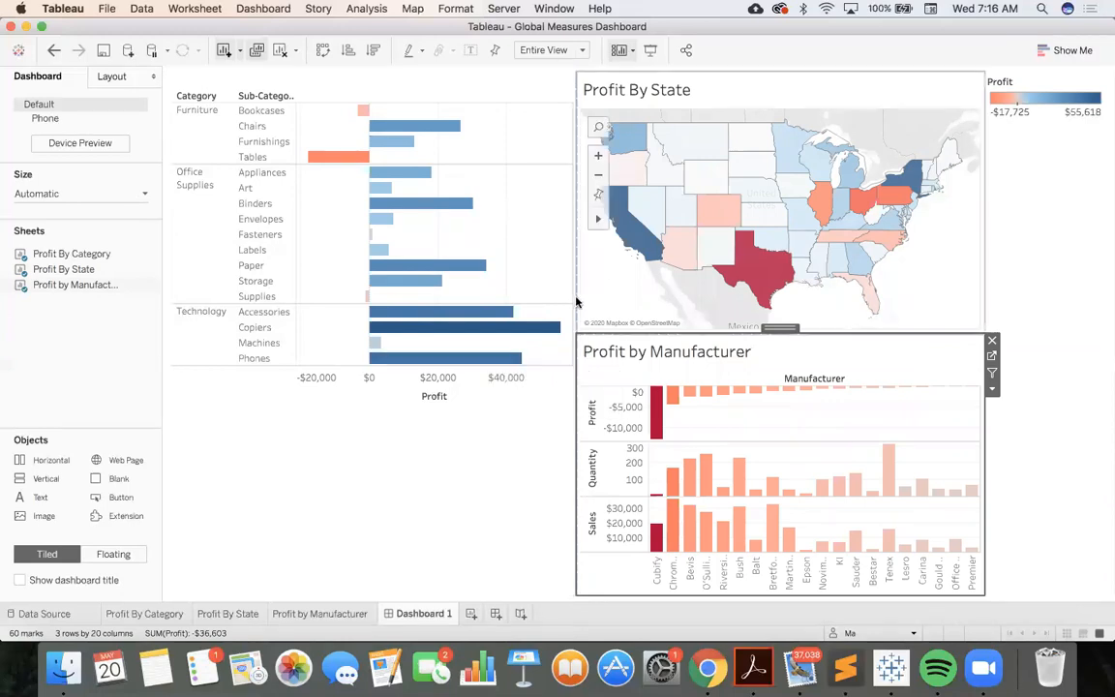
Select California and Texas in turn on the state map, and use the Profit By State map as a dashboard filter
{"action": "mouse_move", "coordinate": [636, 247]}
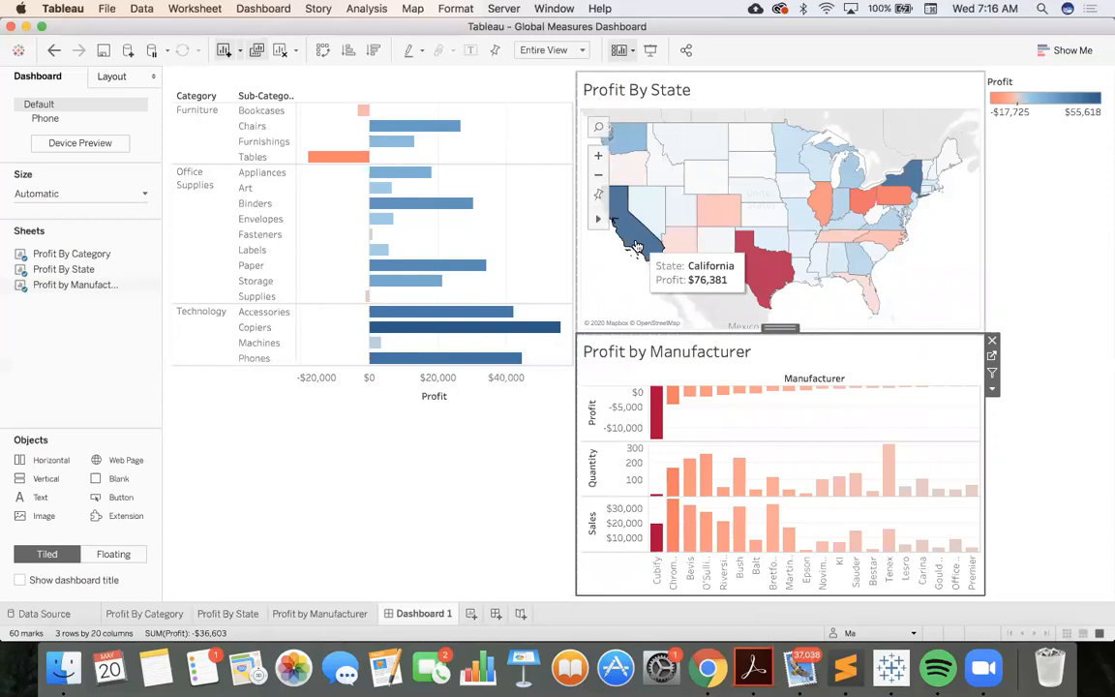
{"action": "left_click", "coordinate": [635, 247]}
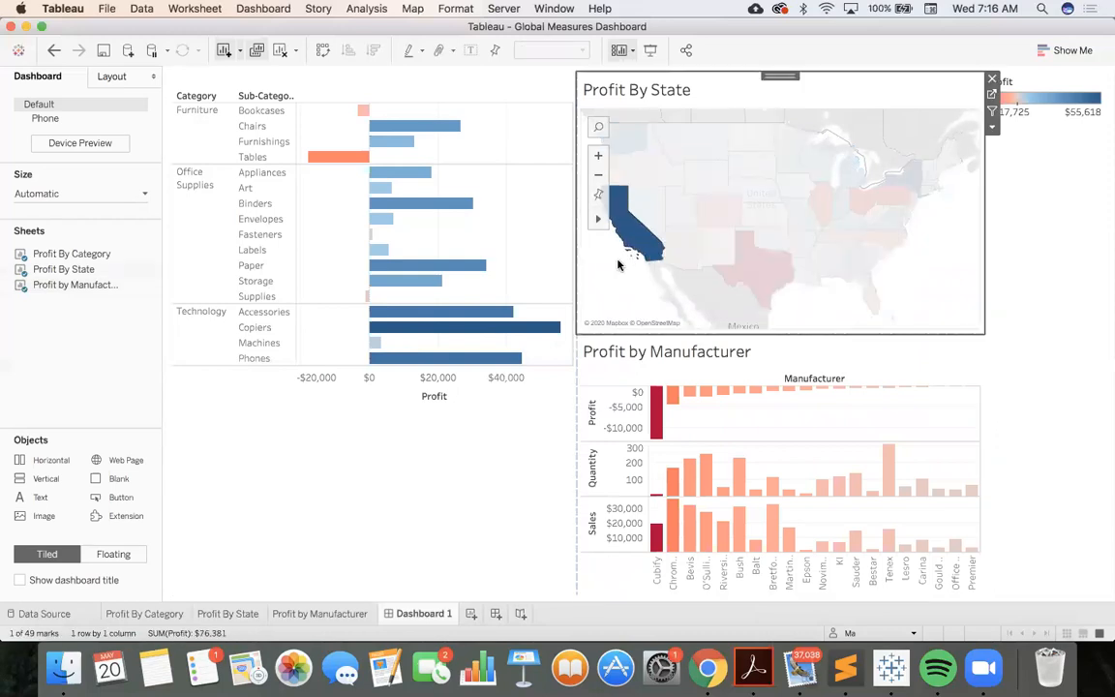
{"action": "left_click", "coordinate": [620, 265]}
{"action": "left_click", "coordinate": [750, 263]}
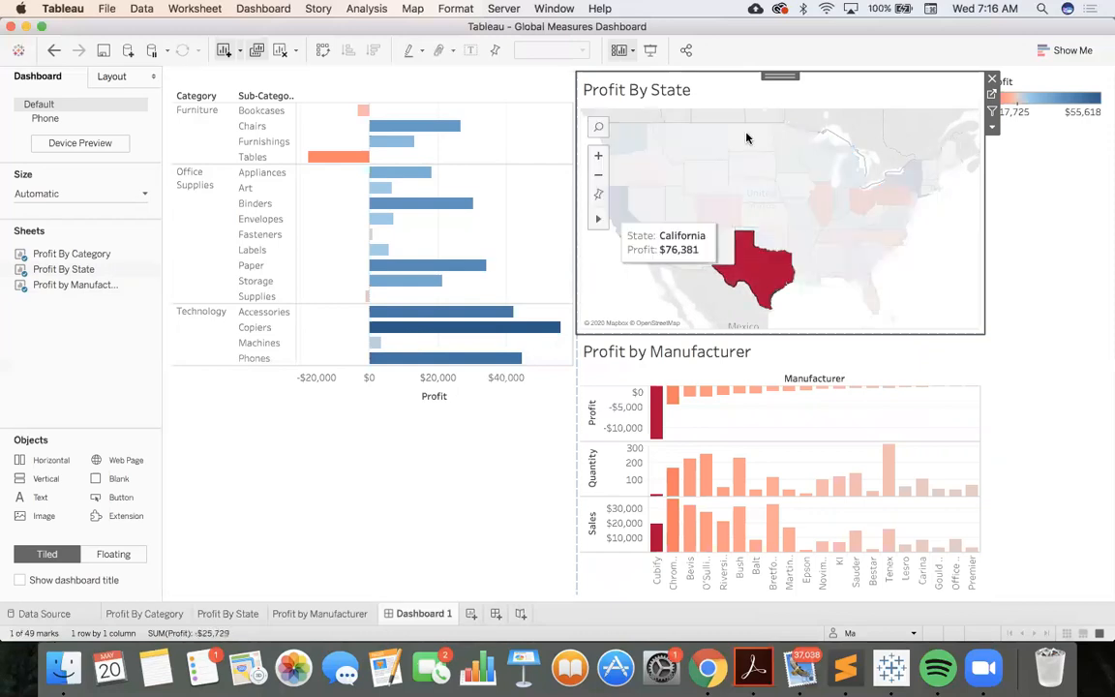
{"action": "left_click", "coordinate": [992, 112]}
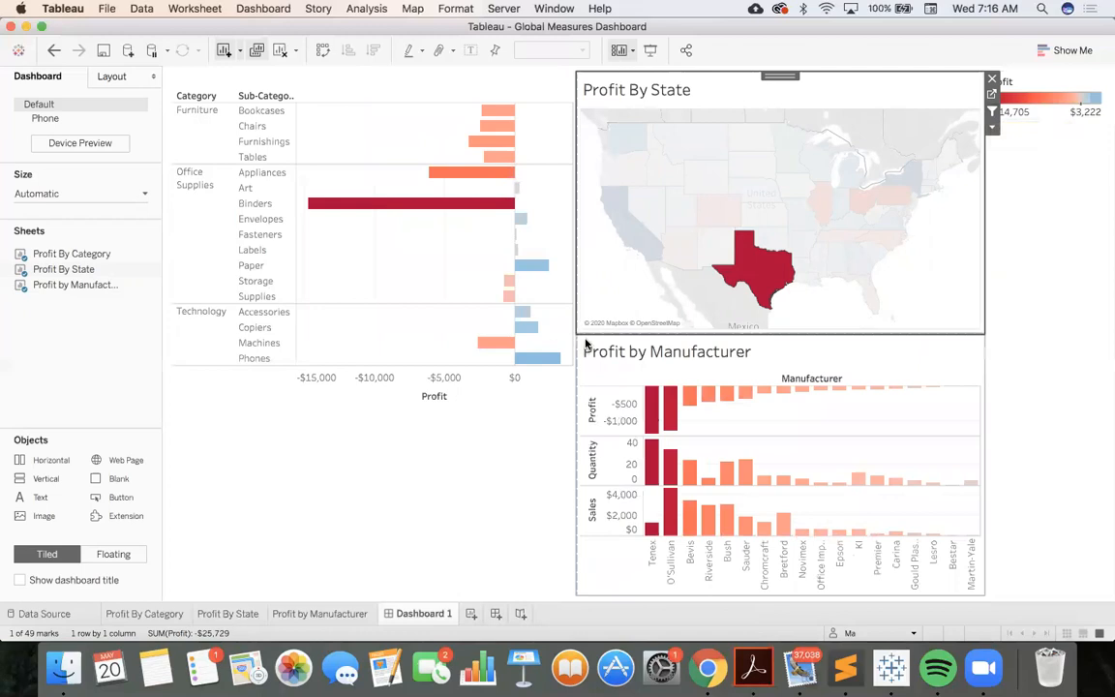
Filter the dashboard by California, Texas and California again to compare the category and manufacturer charts
{"action": "left_click", "coordinate": [648, 243]}
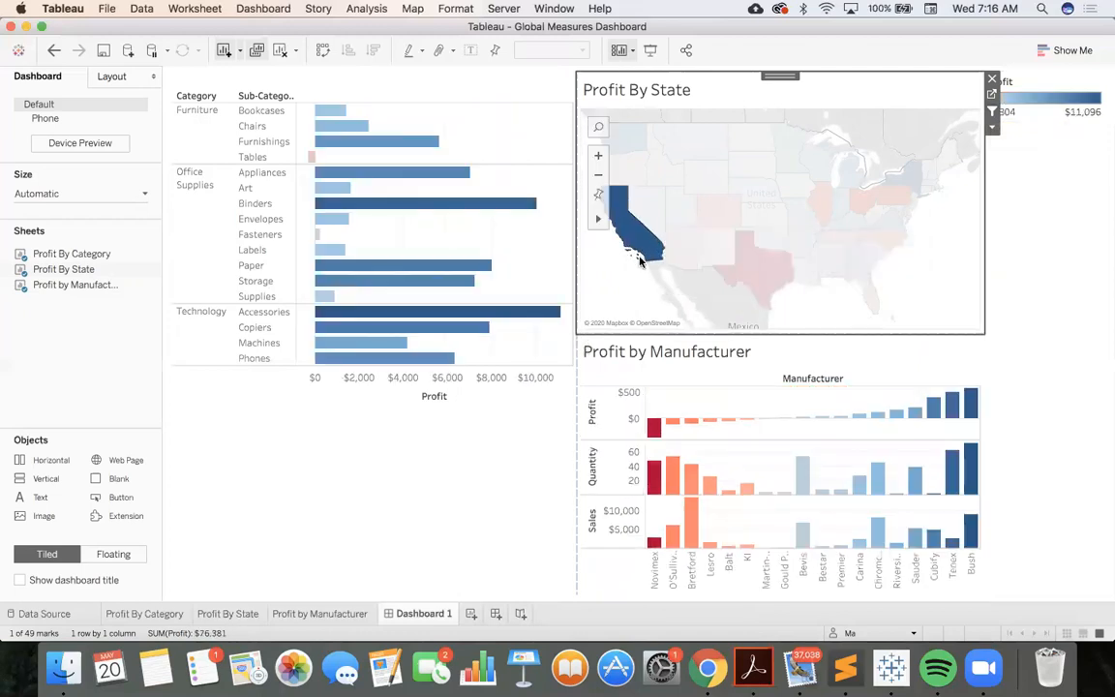
{"action": "mouse_move", "coordinate": [642, 241]}
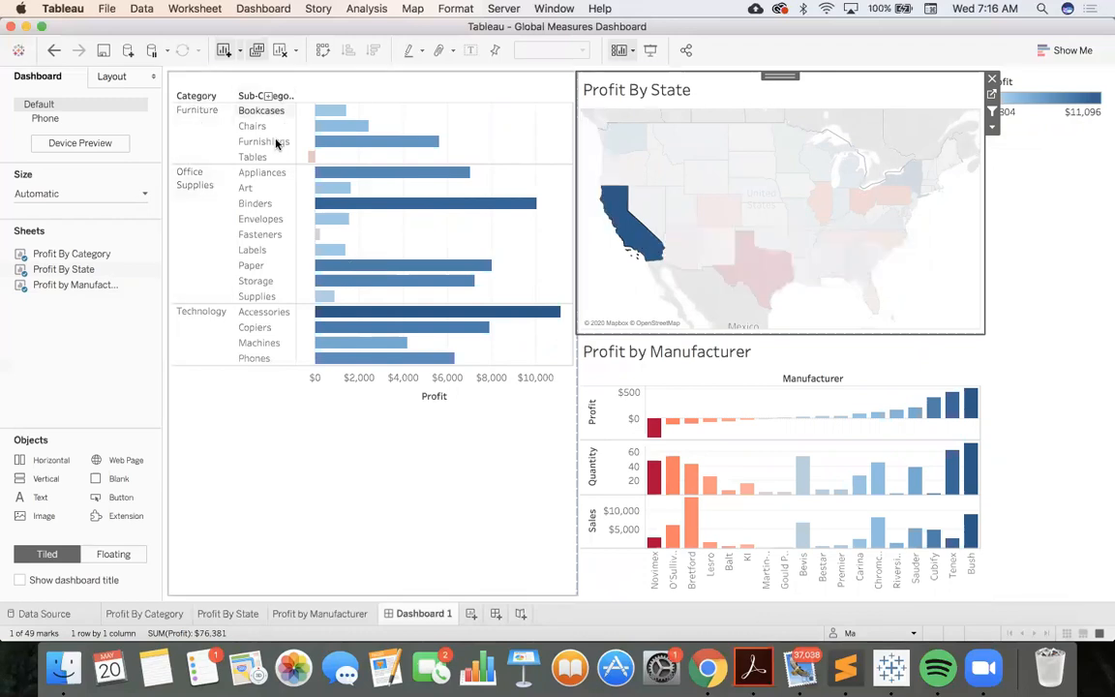
{"action": "mouse_move", "coordinate": [330, 229]}
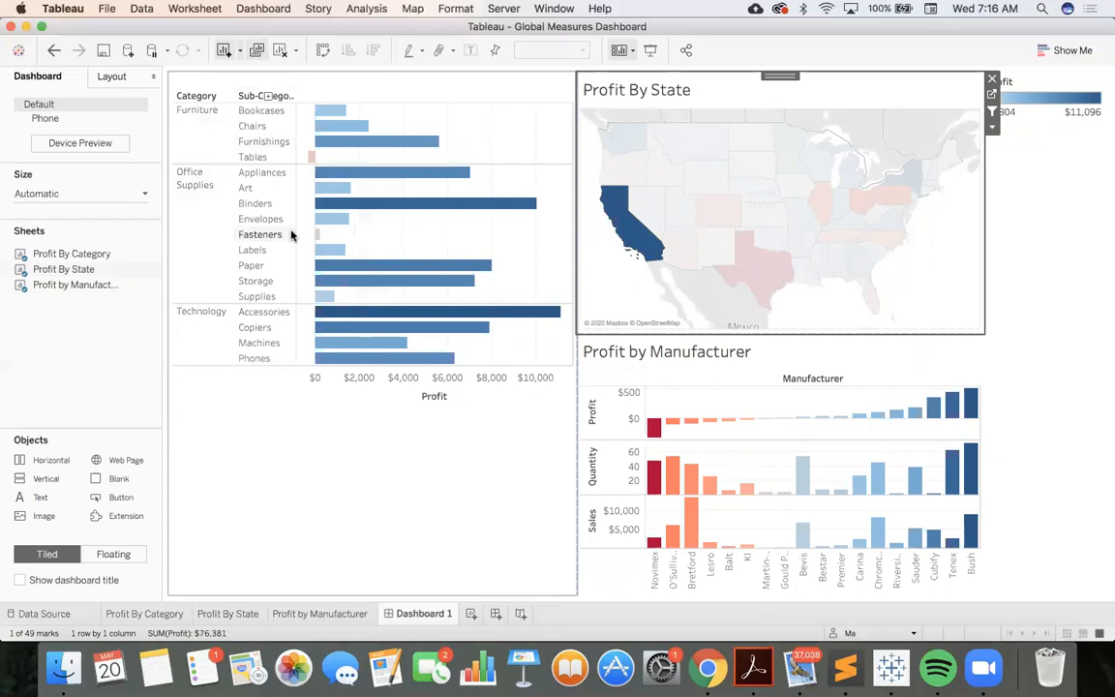
{"action": "mouse_move", "coordinate": [310, 162]}
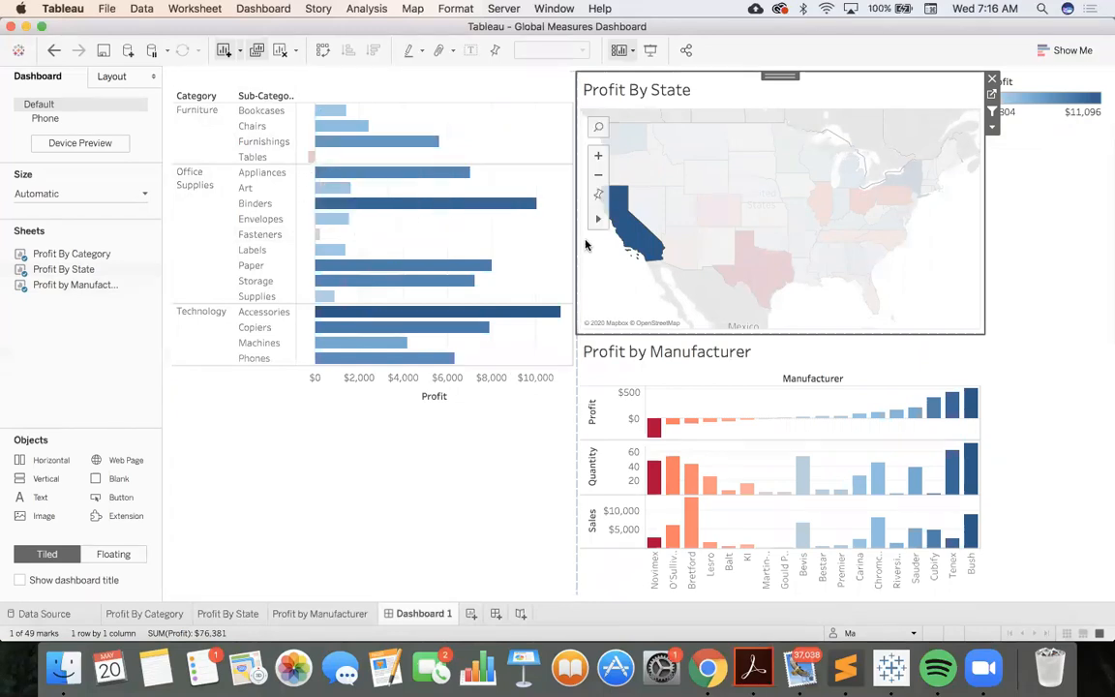
{"action": "left_click", "coordinate": [741, 259]}
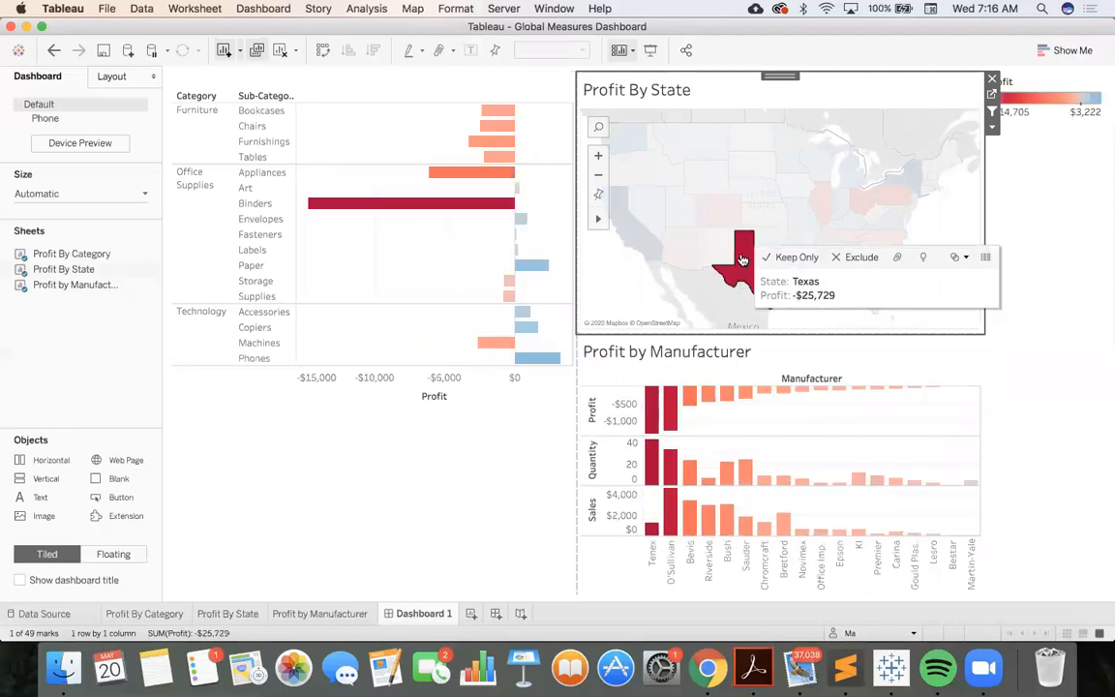
{"action": "left_click", "coordinate": [652, 246]}
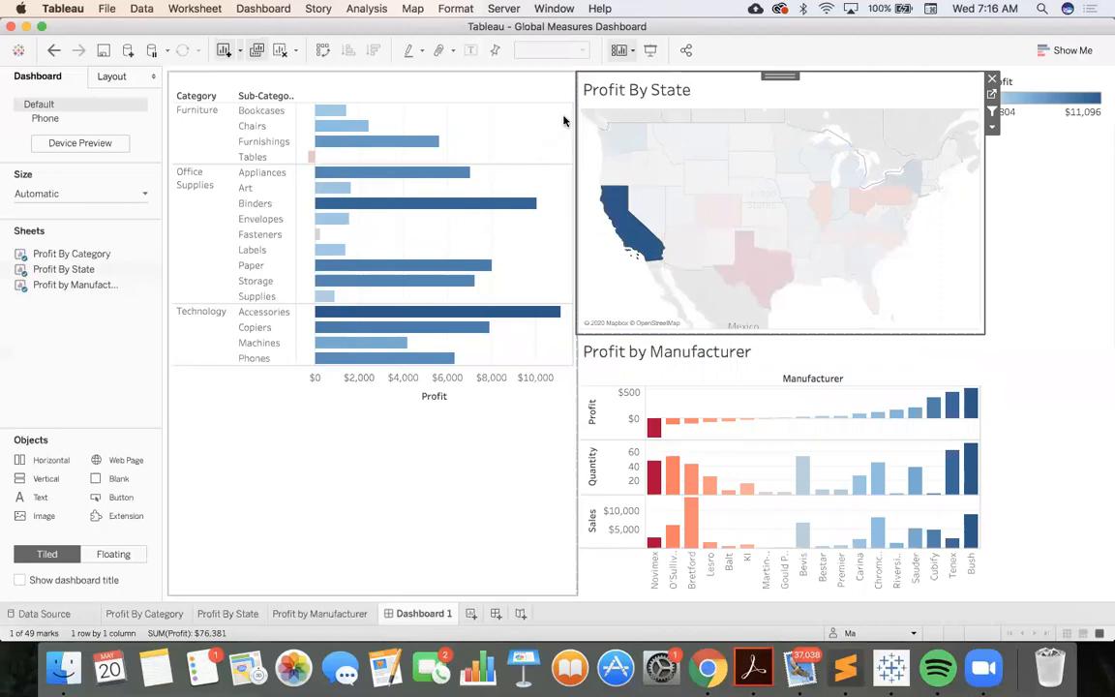
Use the Profit By Category chart as a filter and filter the dashboard to the Furniture category
{"action": "left_click", "coordinate": [539, 97]}
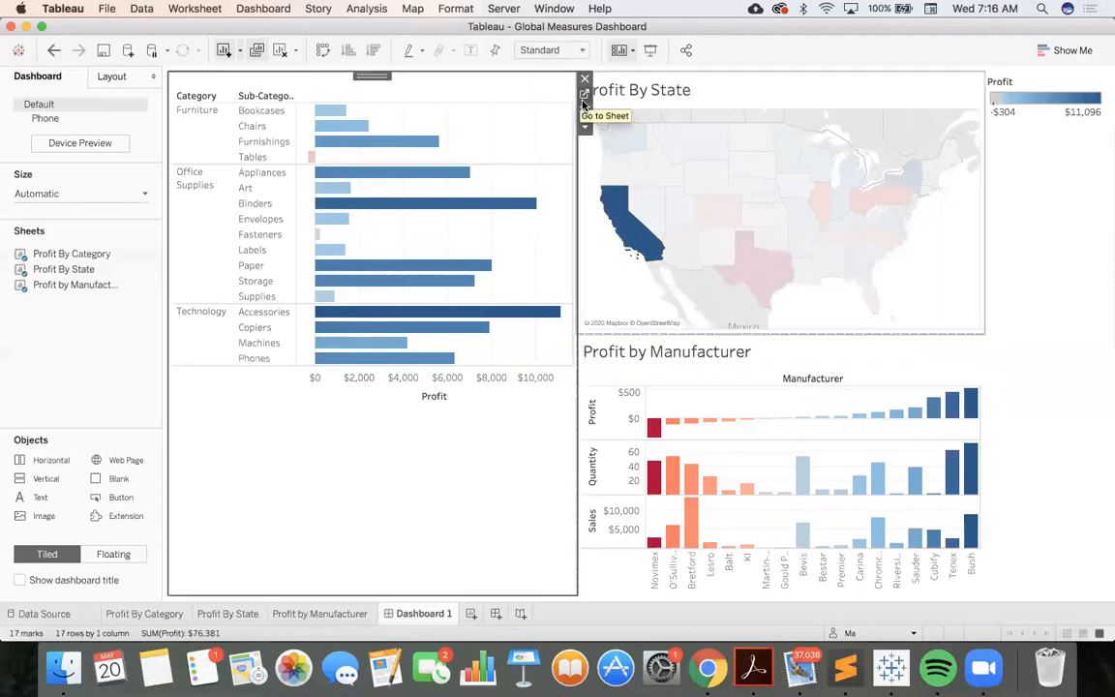
{"action": "left_click", "coordinate": [585, 111]}
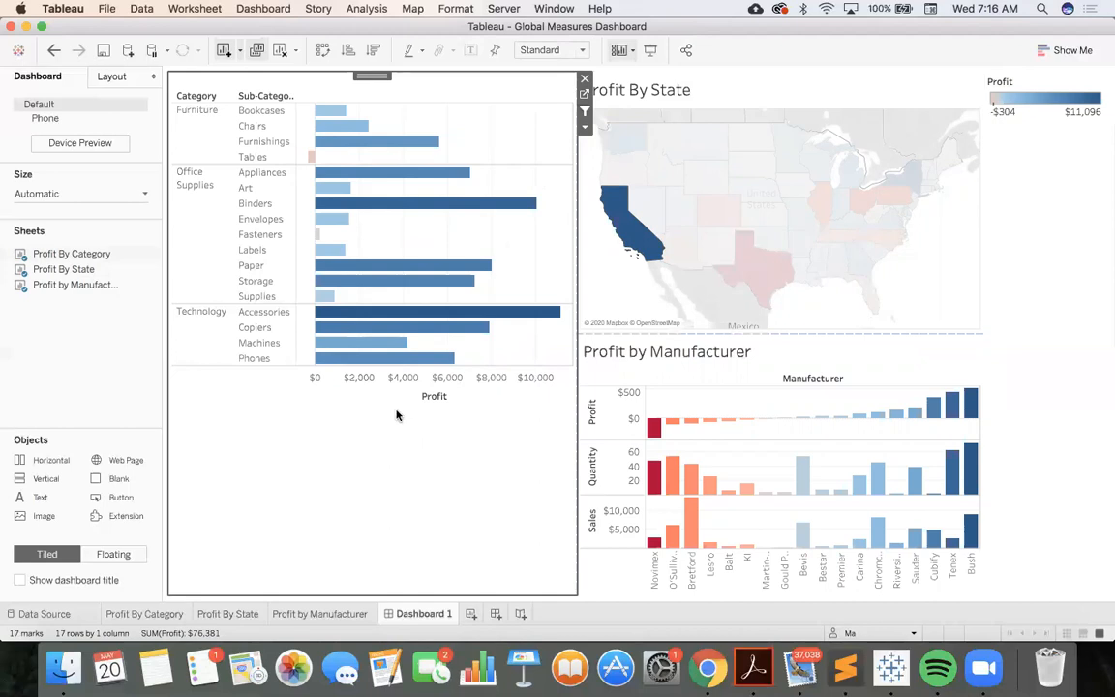
{"action": "left_click", "coordinate": [192, 125]}
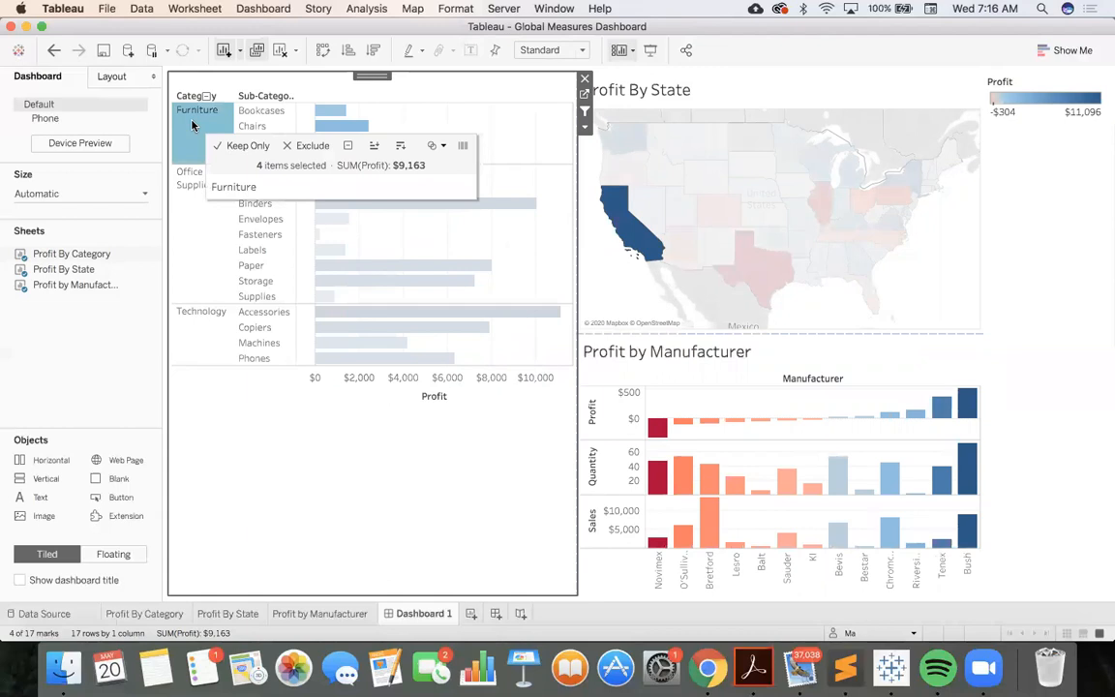
Clear the California selection on the state map and zoom the map back out over the United States
{"action": "left_click", "coordinate": [608, 287]}
{"action": "double_click", "coordinate": [608, 287]}
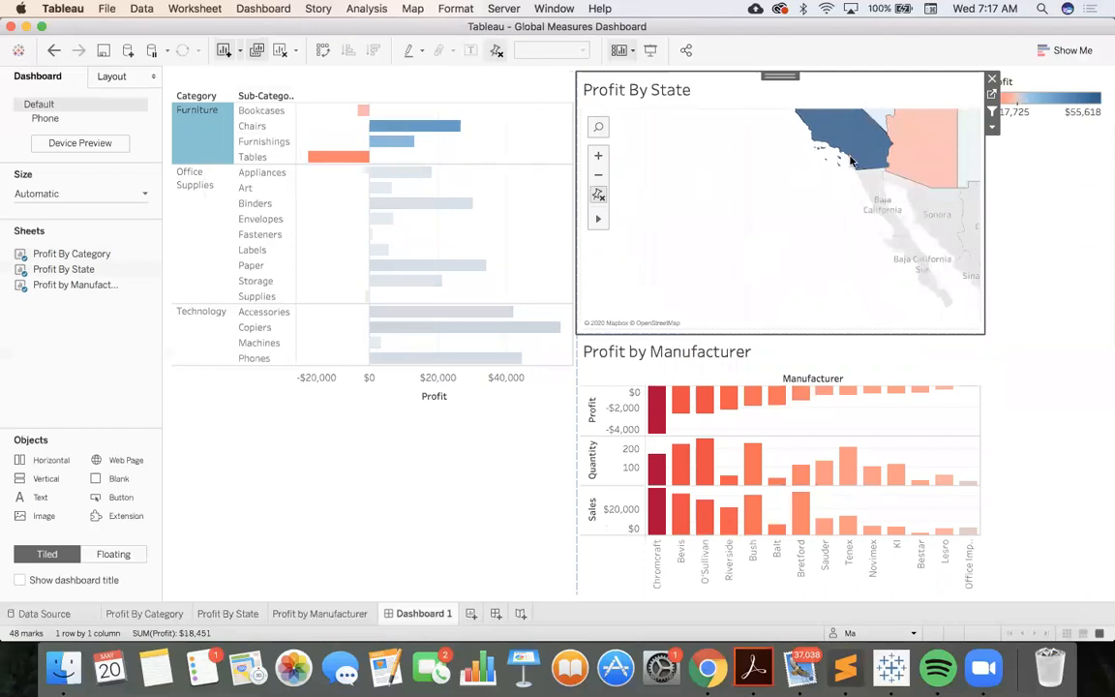
{"action": "left_click", "coordinate": [598, 176]}
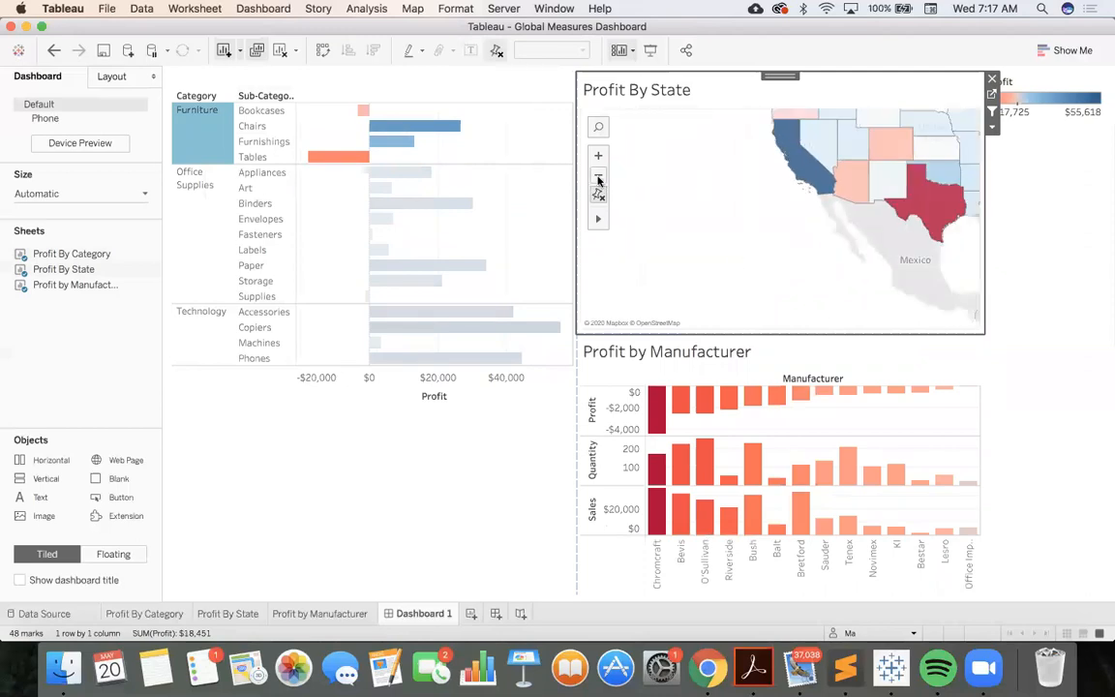
{"action": "left_click_drag", "start_coordinate": [866, 172], "coordinate": [806, 253]}
{"action": "left_click", "coordinate": [757, 227]}
{"action": "scroll", "coordinate": [818, 178], "scroll_direction": "down", "scroll_amount": 3}
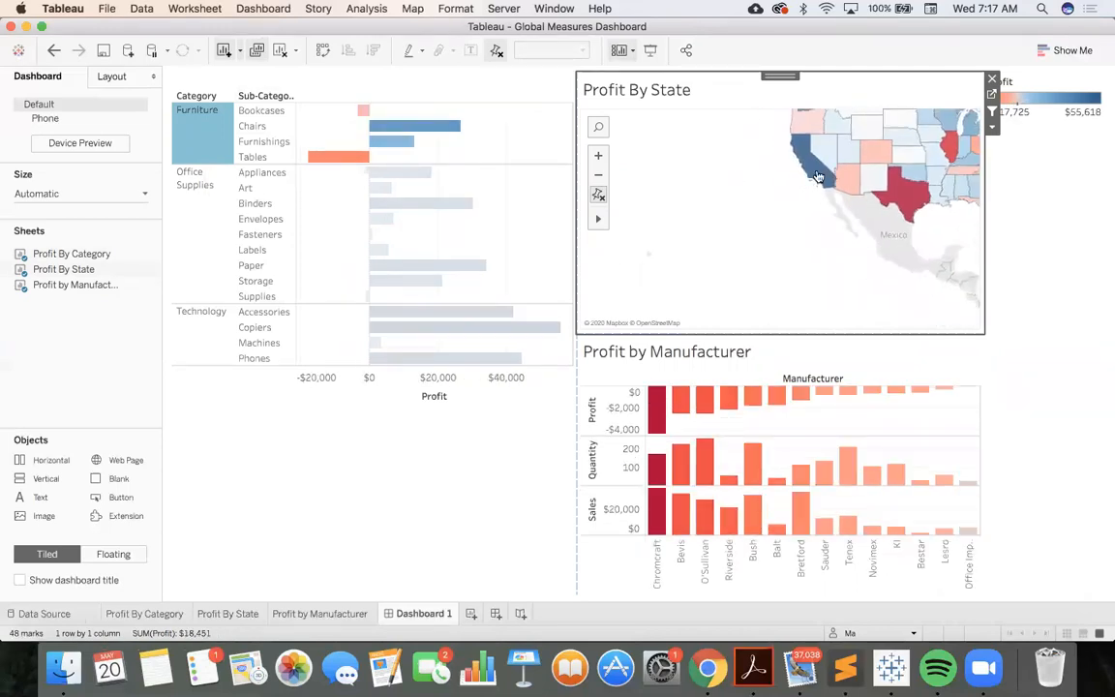
{"action": "scroll", "coordinate": [796, 236], "scroll_direction": "down", "scroll_amount": 2}
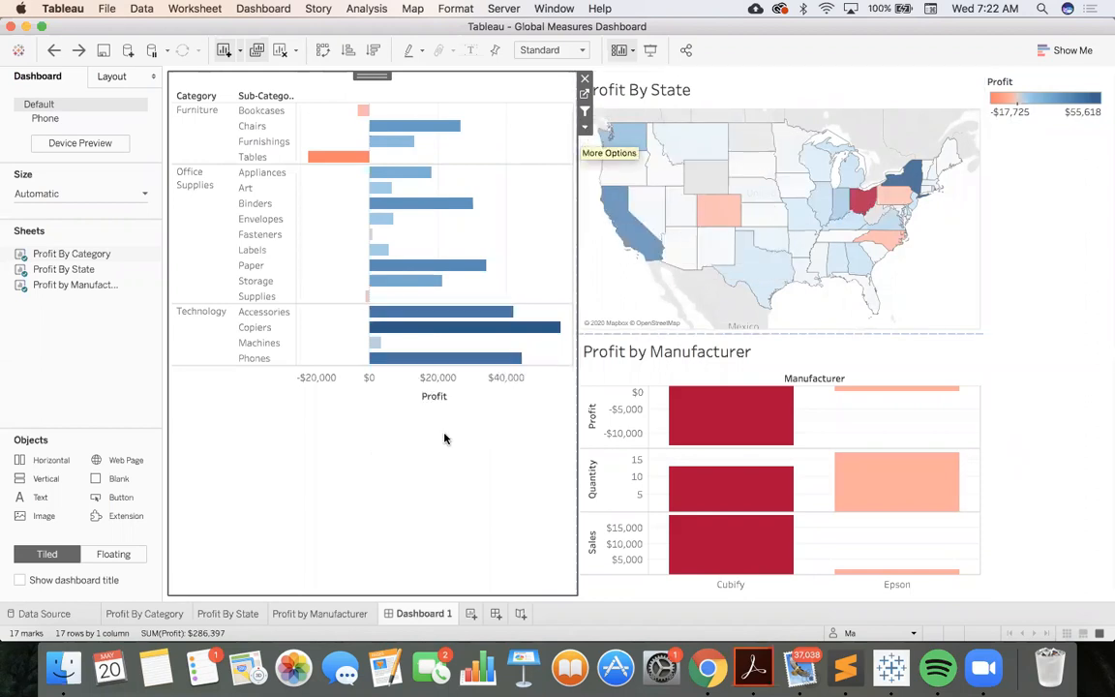
Show a Category filter on the dashboard for the Profit By Category chart
{"action": "left_click", "coordinate": [584, 132]}
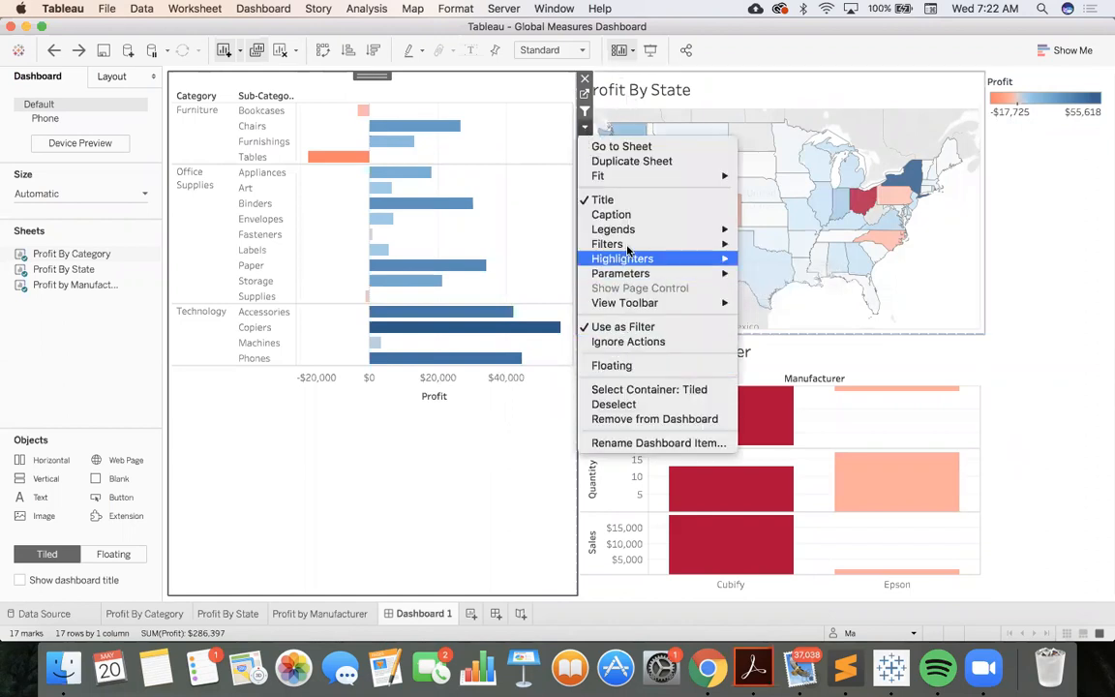
{"action": "mouse_move", "coordinate": [658, 244]}
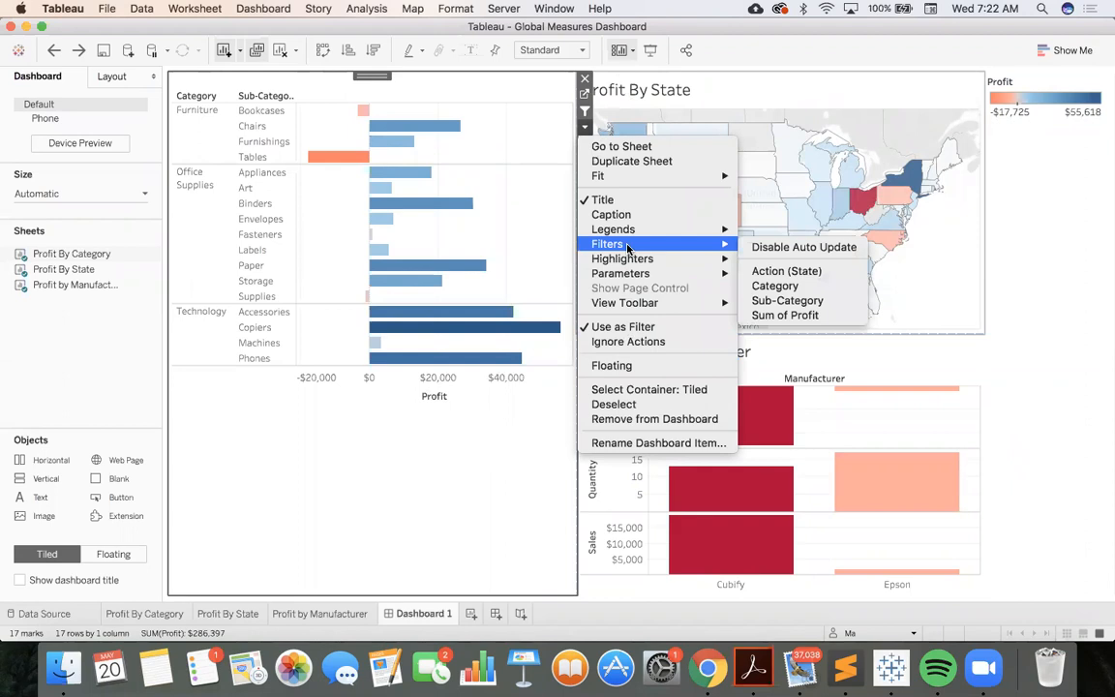
{"action": "left_click", "coordinate": [762, 287]}
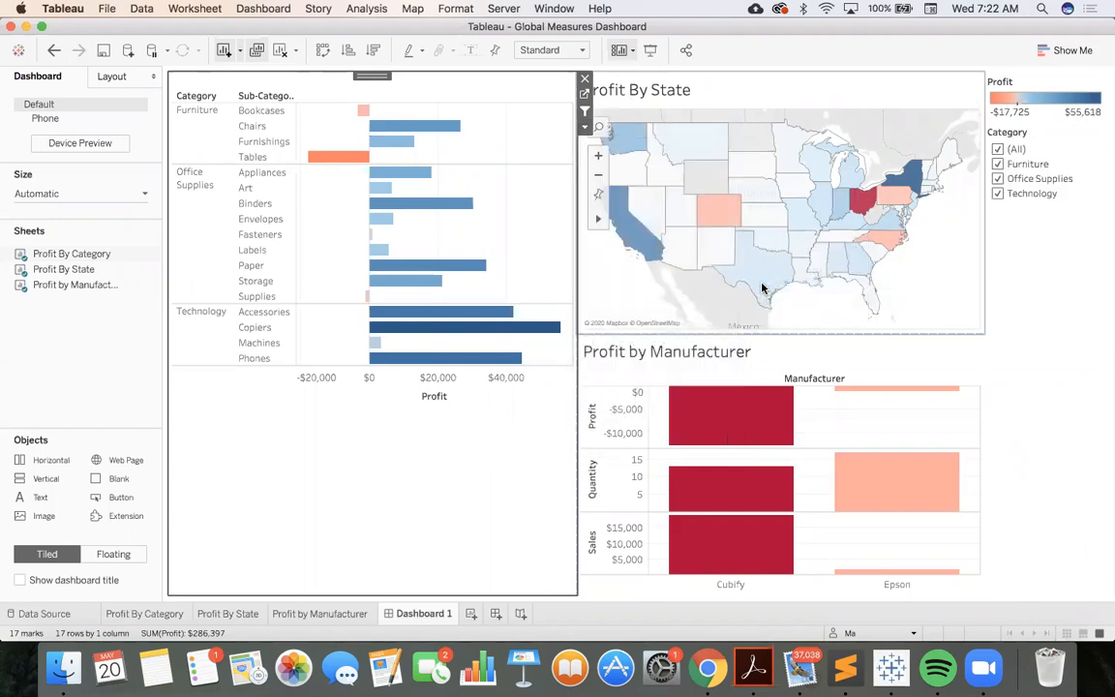
Test the Category filter by toggling all categories off and back on, leaving only Technology selected
{"action": "left_click", "coordinate": [998, 150]}
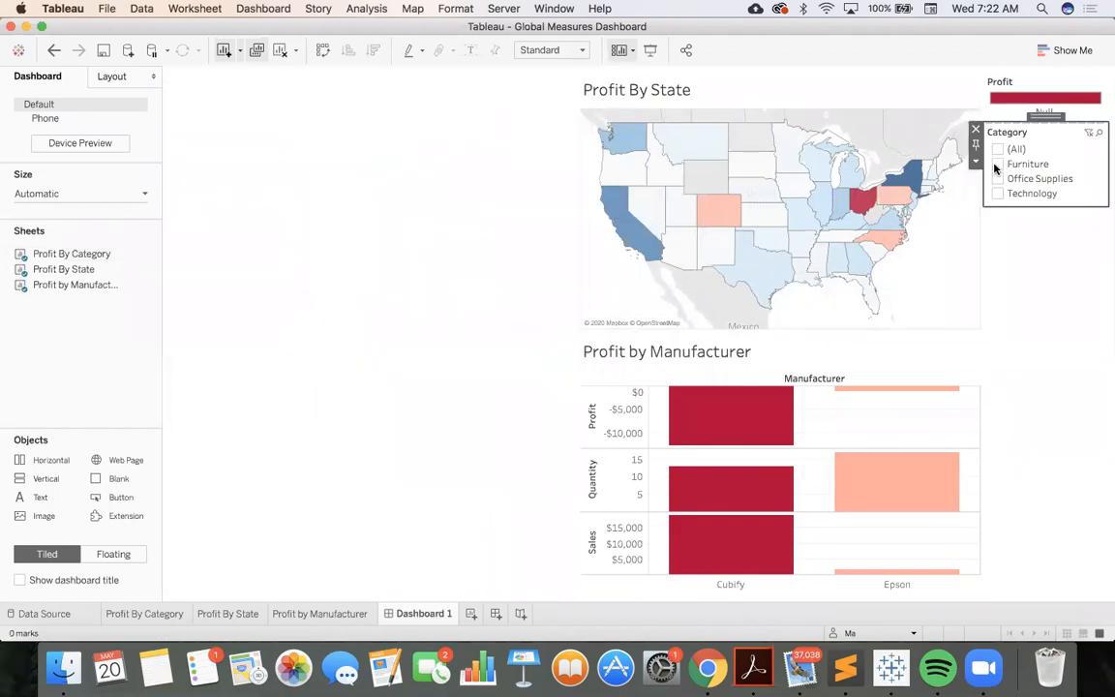
{"action": "left_click", "coordinate": [996, 164]}
{"action": "left_click", "coordinate": [997, 179]}
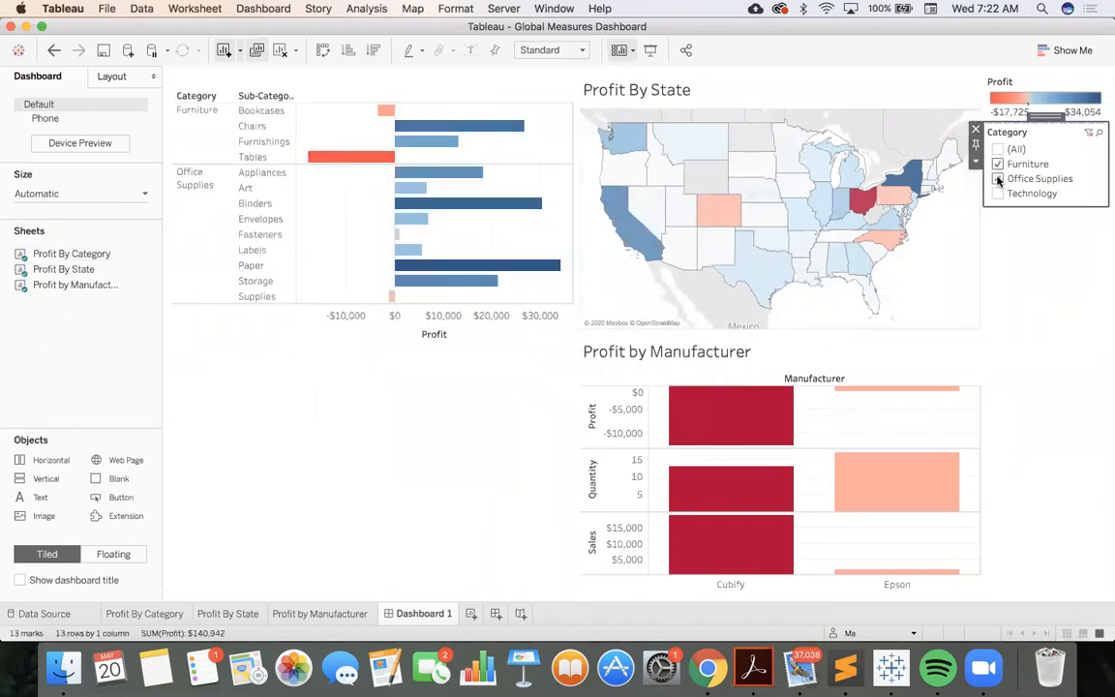
{"action": "left_click", "coordinate": [999, 193]}
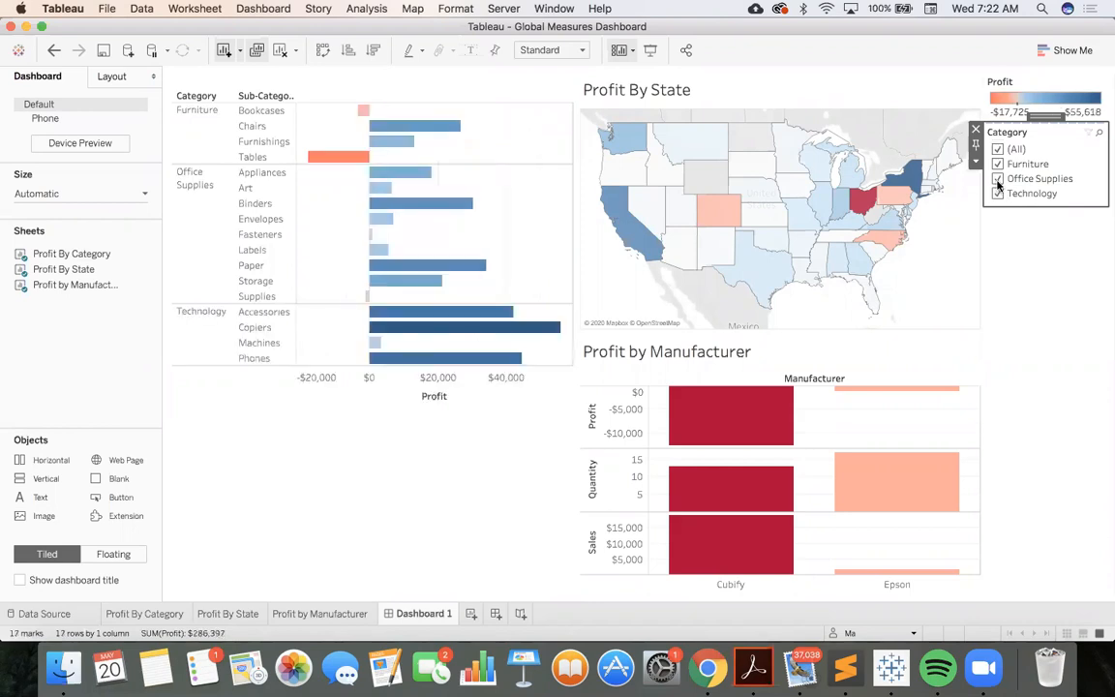
{"action": "left_click", "coordinate": [997, 179]}
{"action": "left_click", "coordinate": [996, 164]}
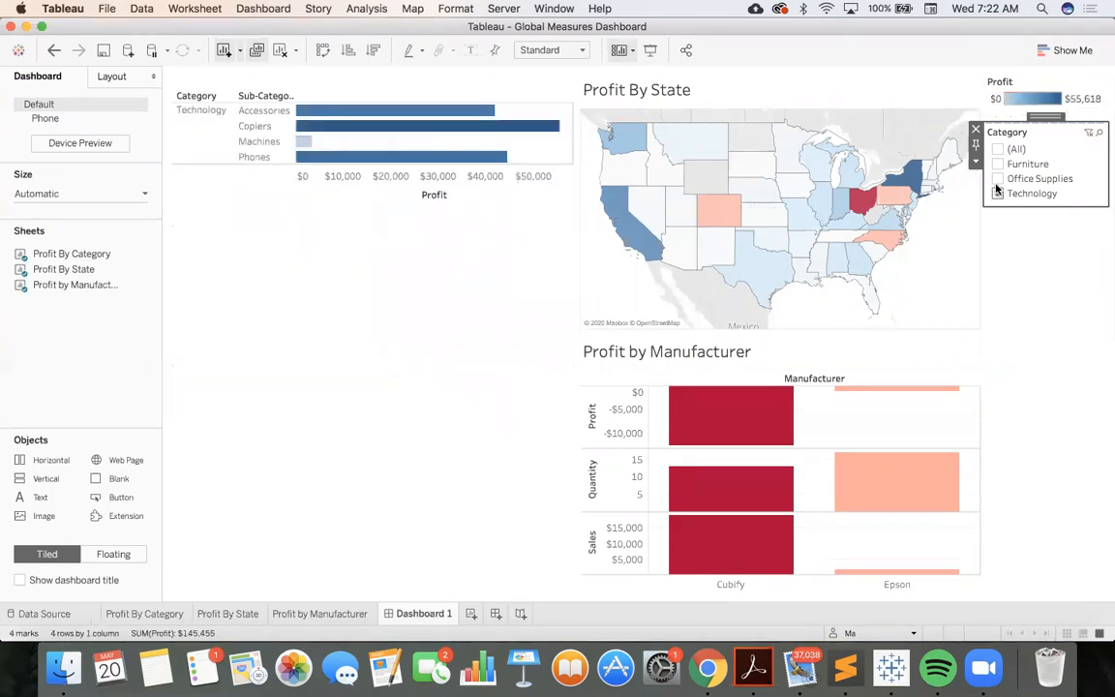
Include Furniture and Office Supplies again in the dashboard's Category filter
{"action": "left_click", "coordinate": [996, 164]}
{"action": "left_click", "coordinate": [997, 179]}
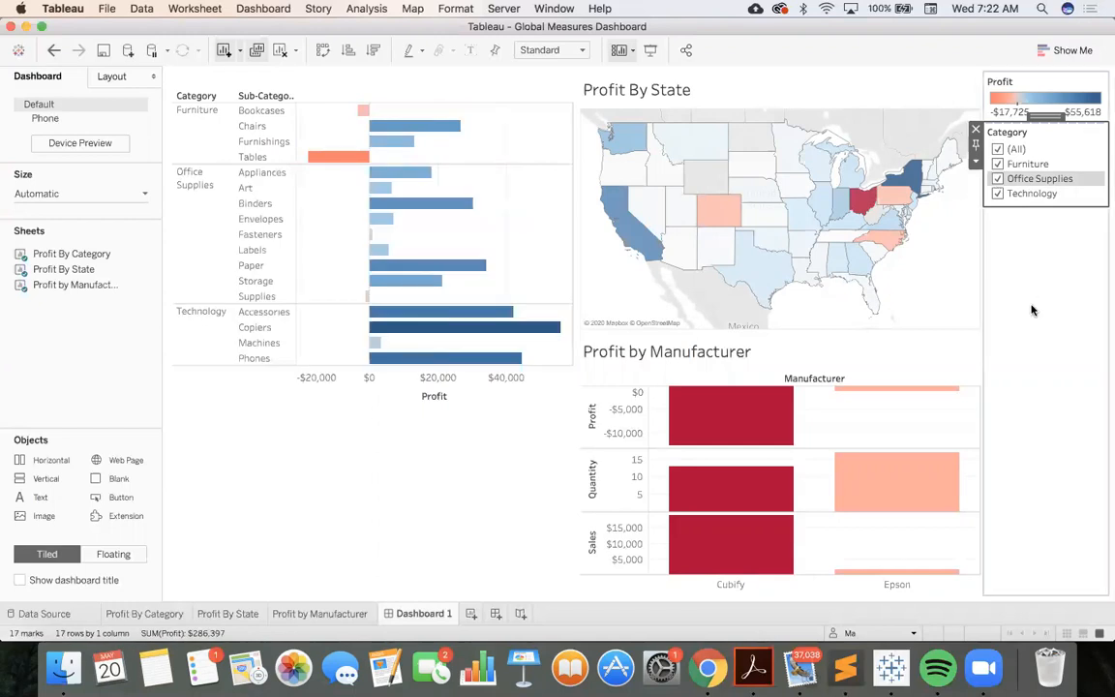
Show a Sub-Category filter for the Profit By Category chart and limit it to only relevant values
{"action": "left_click", "coordinate": [532, 180]}
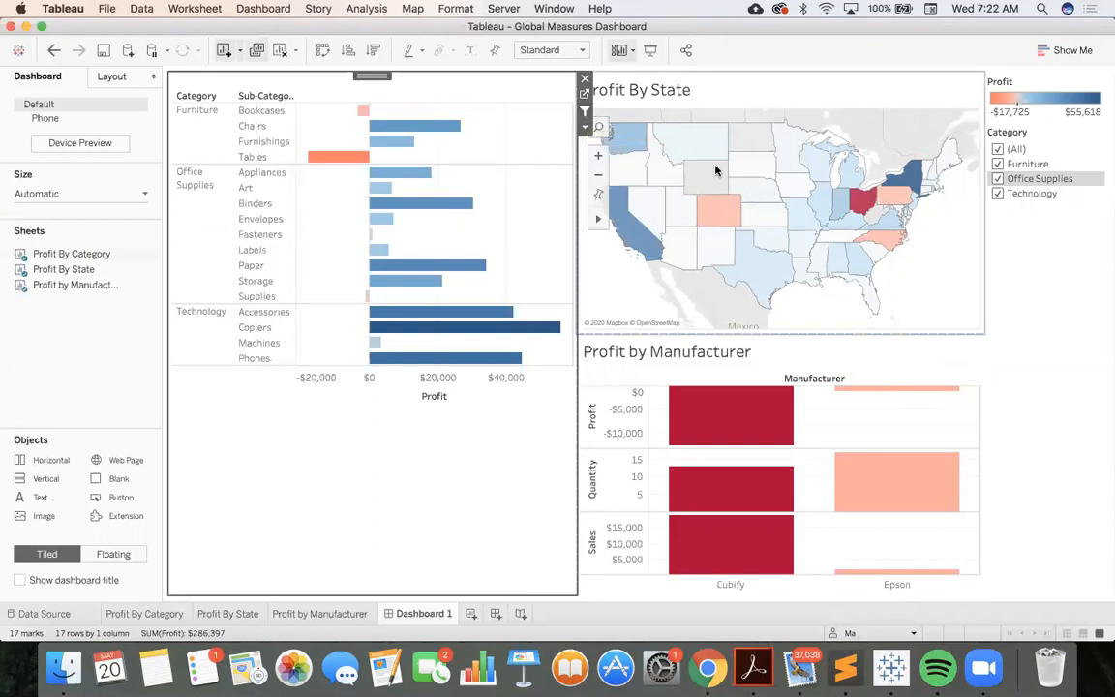
{"action": "left_click", "coordinate": [586, 127]}
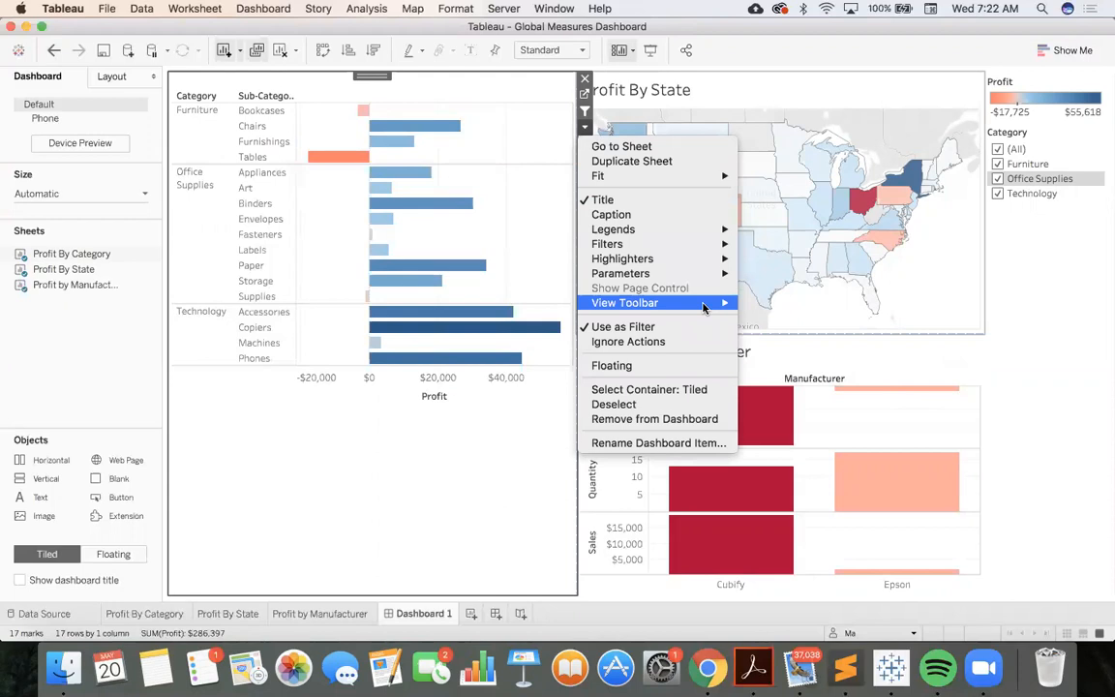
{"action": "mouse_move", "coordinate": [699, 244]}
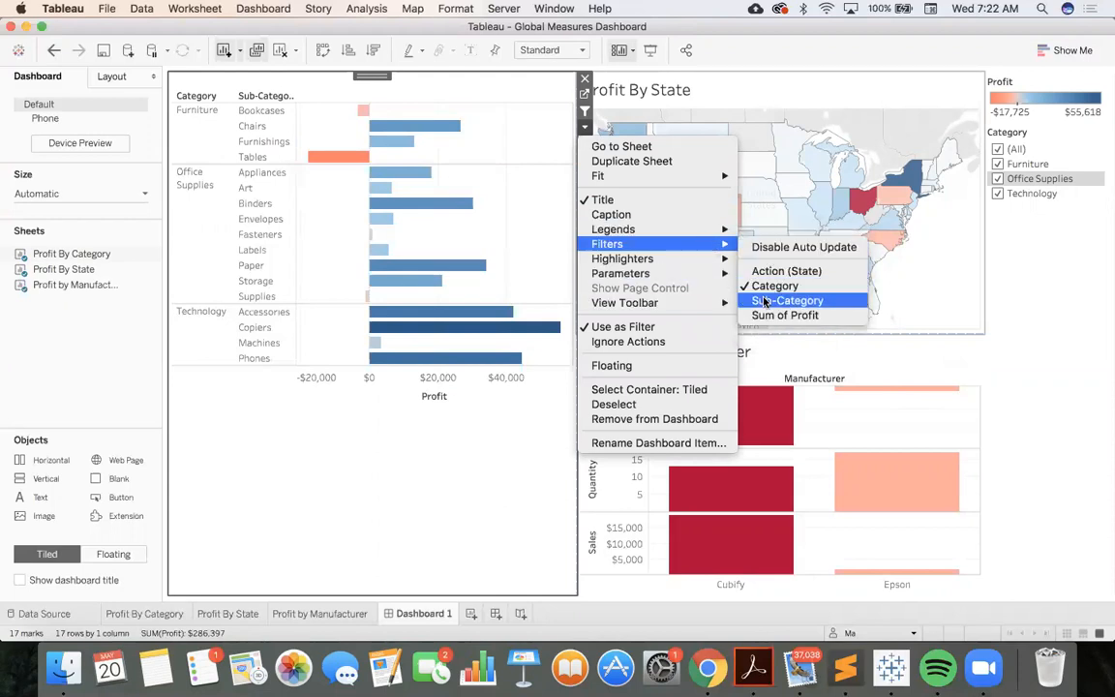
{"action": "left_click", "coordinate": [764, 302]}
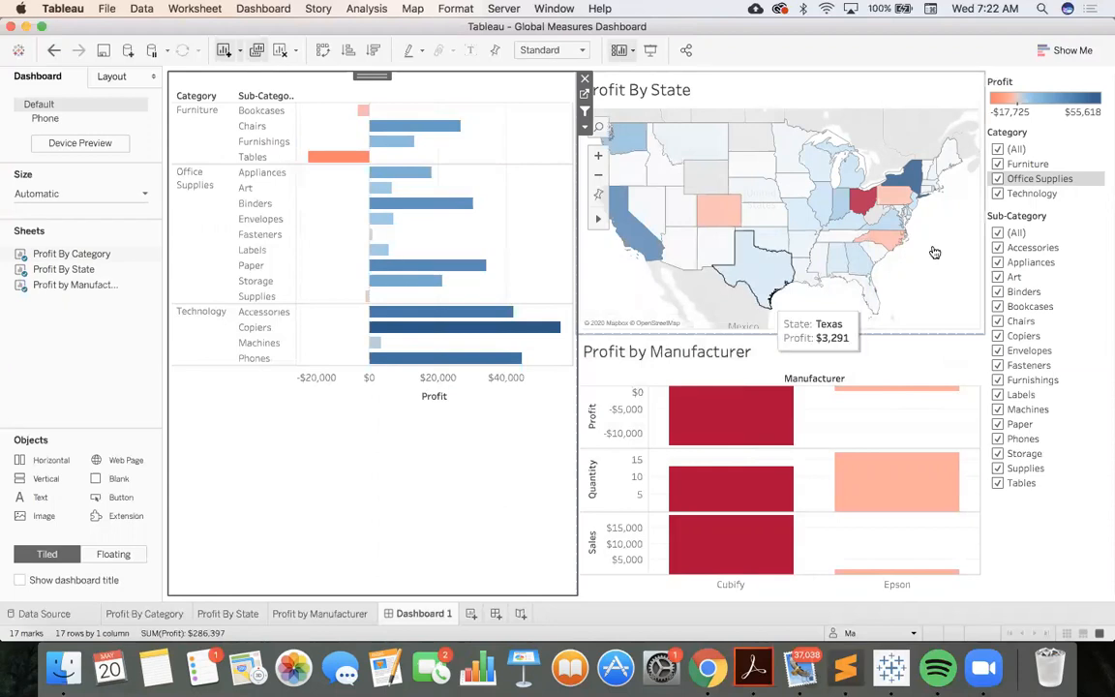
{"action": "right_click", "coordinate": [1050, 251]}
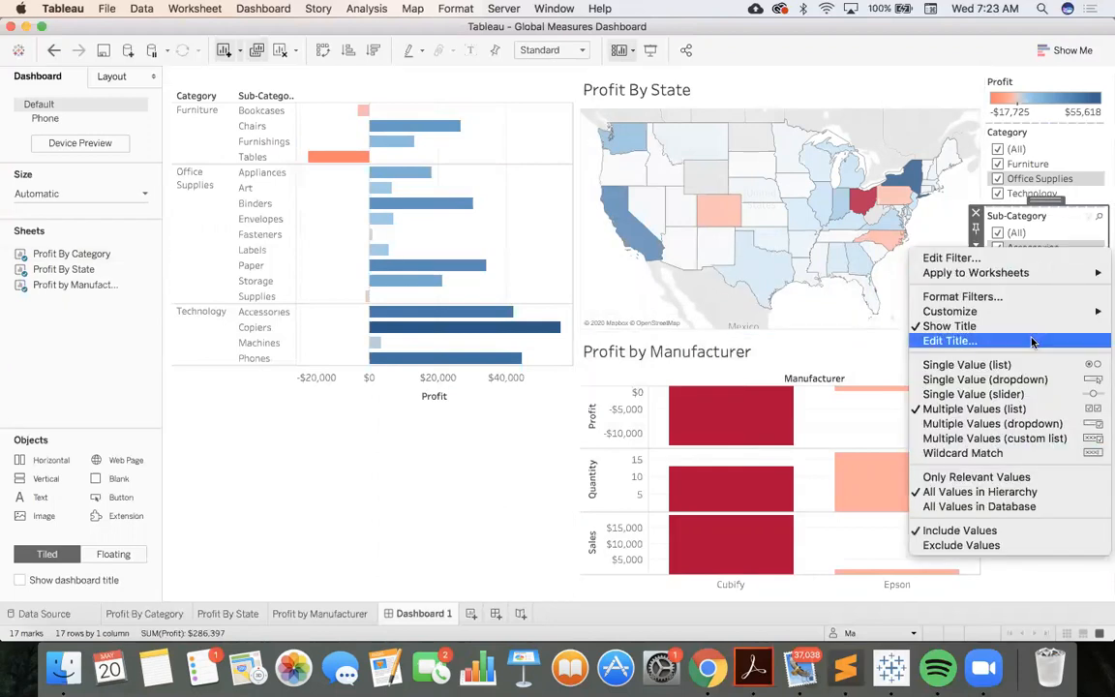
{"action": "left_click", "coordinate": [1033, 480]}
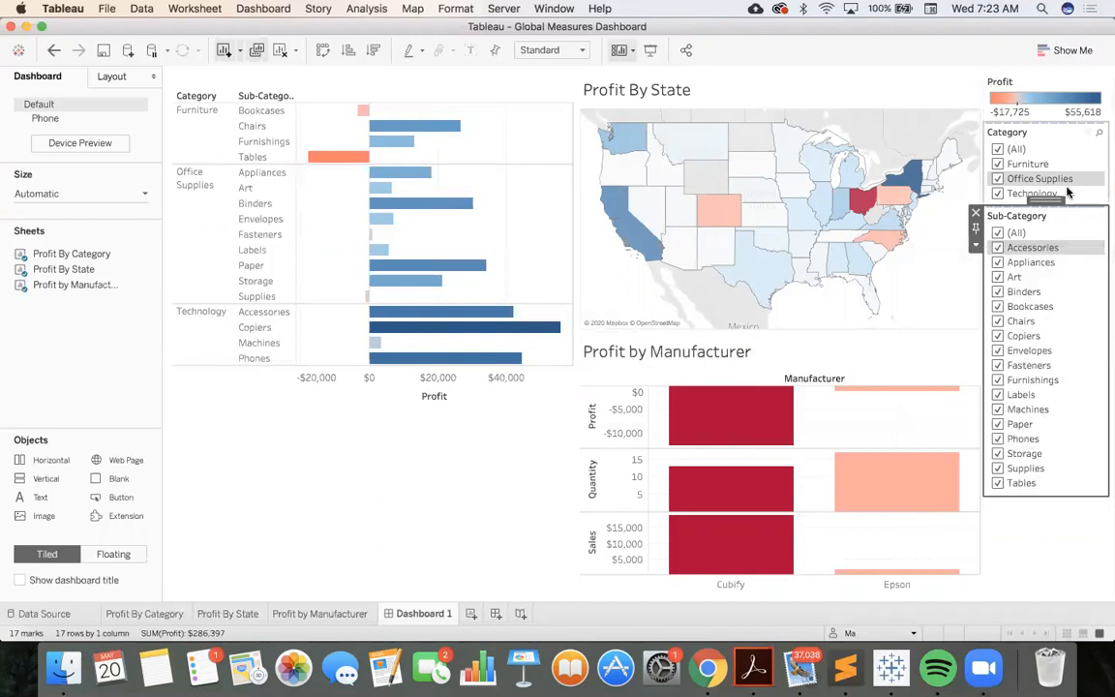
Test the filters by narrowing the categories to Furniture and Technology, clearing all sub-categories, and restoring every category and sub-category
{"action": "left_click", "coordinate": [998, 149]}
{"action": "left_click", "coordinate": [998, 163]}
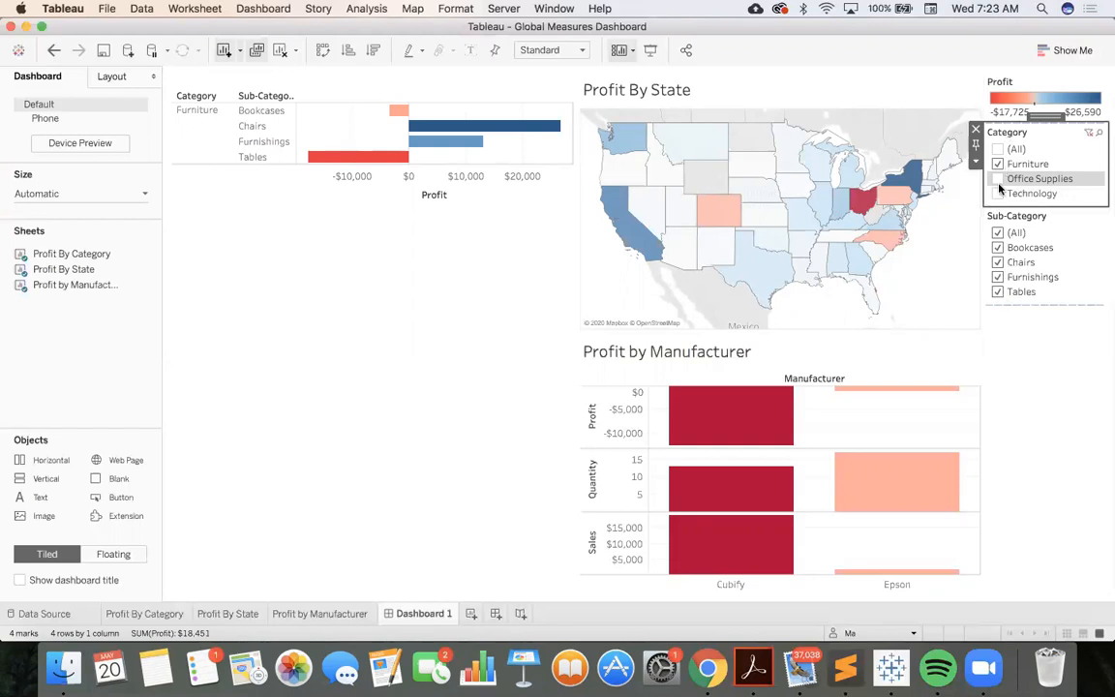
{"action": "left_click", "coordinate": [998, 192]}
{"action": "left_click", "coordinate": [998, 163]}
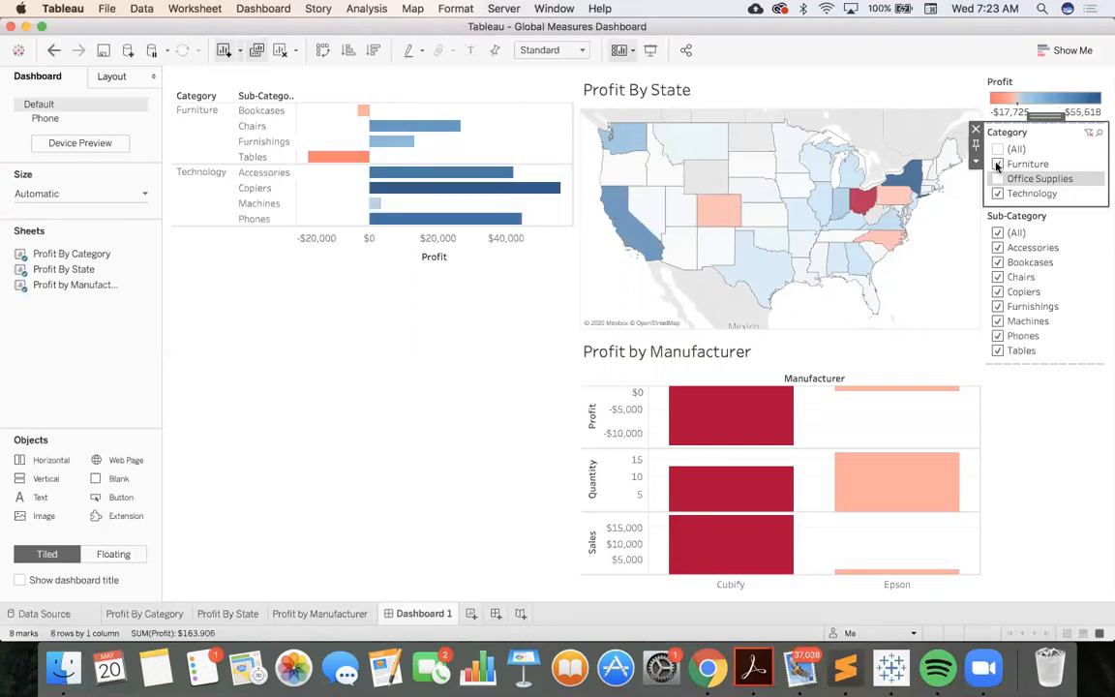
{"action": "left_click", "coordinate": [997, 233]}
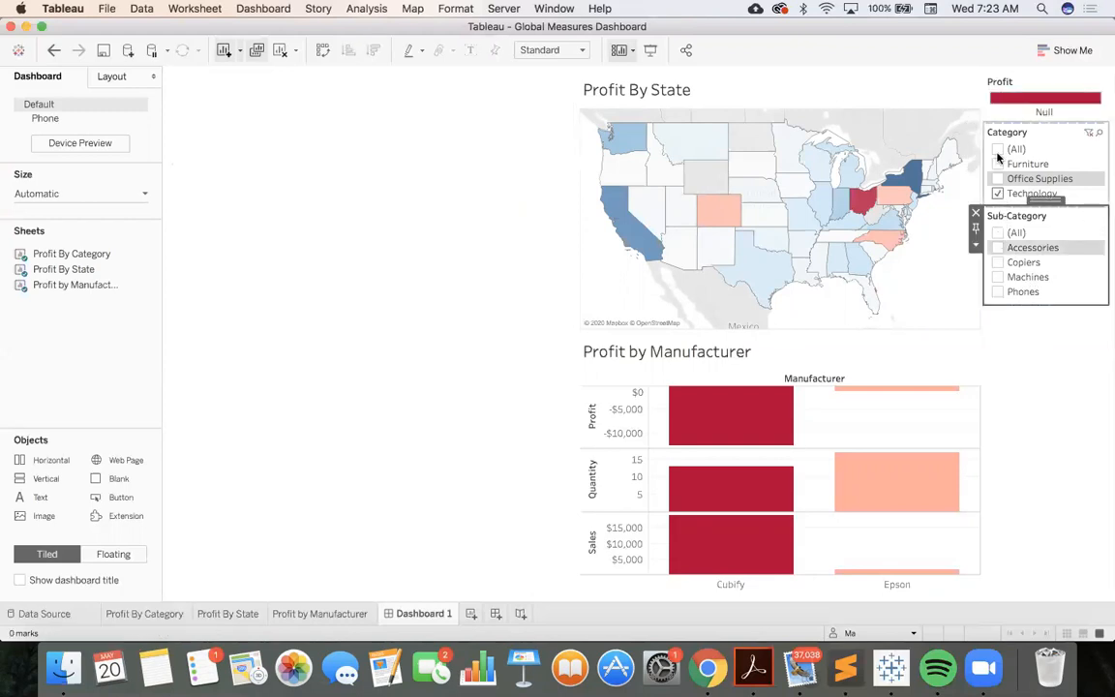
{"action": "left_click", "coordinate": [998, 150]}
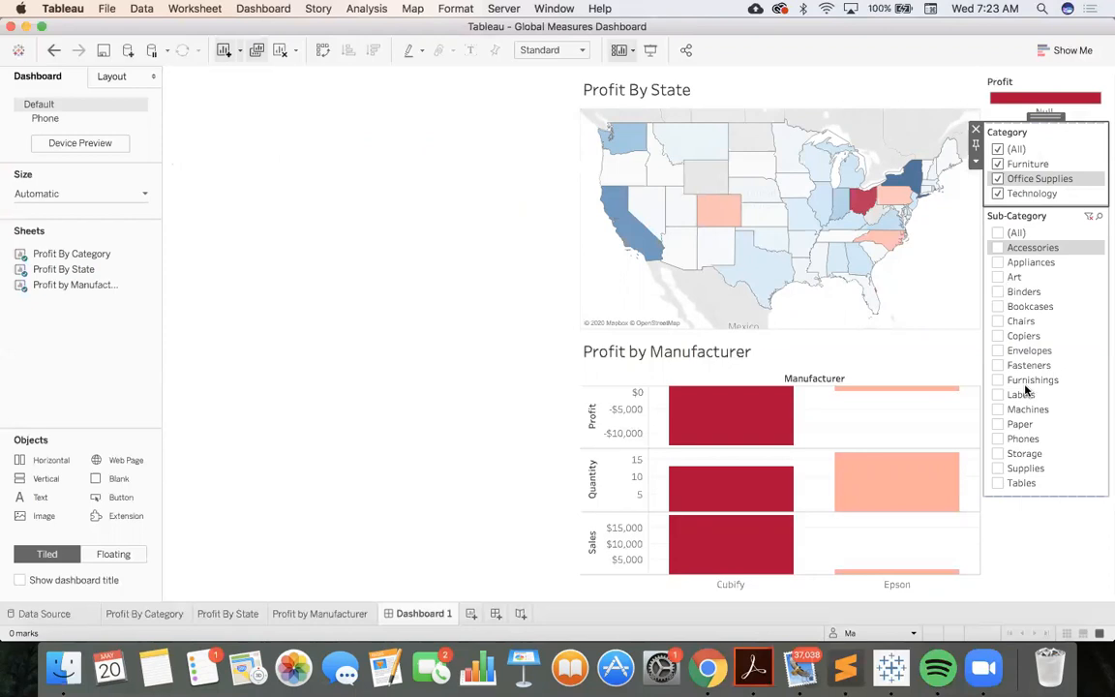
{"action": "left_click", "coordinate": [998, 150]}
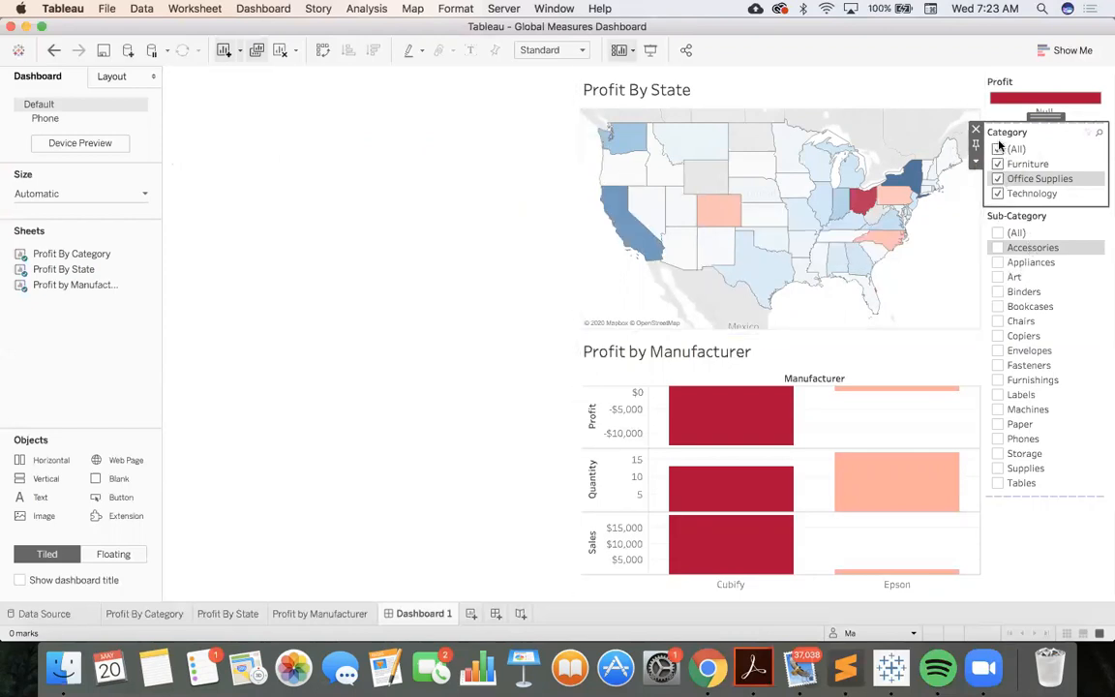
{"action": "left_click", "coordinate": [997, 232]}
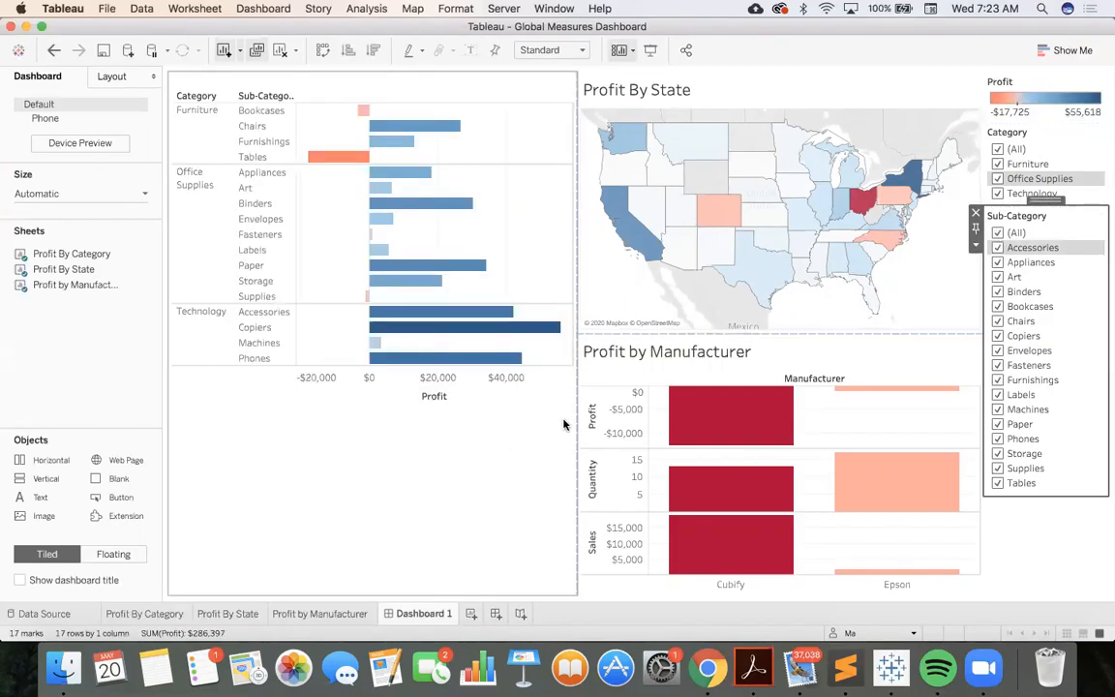
Open the Profit By Category worksheet from the dashboard and review the available dimensions of the Superstore data
{"action": "left_click", "coordinate": [616, 397]}
{"action": "left_click", "coordinate": [569, 358]}
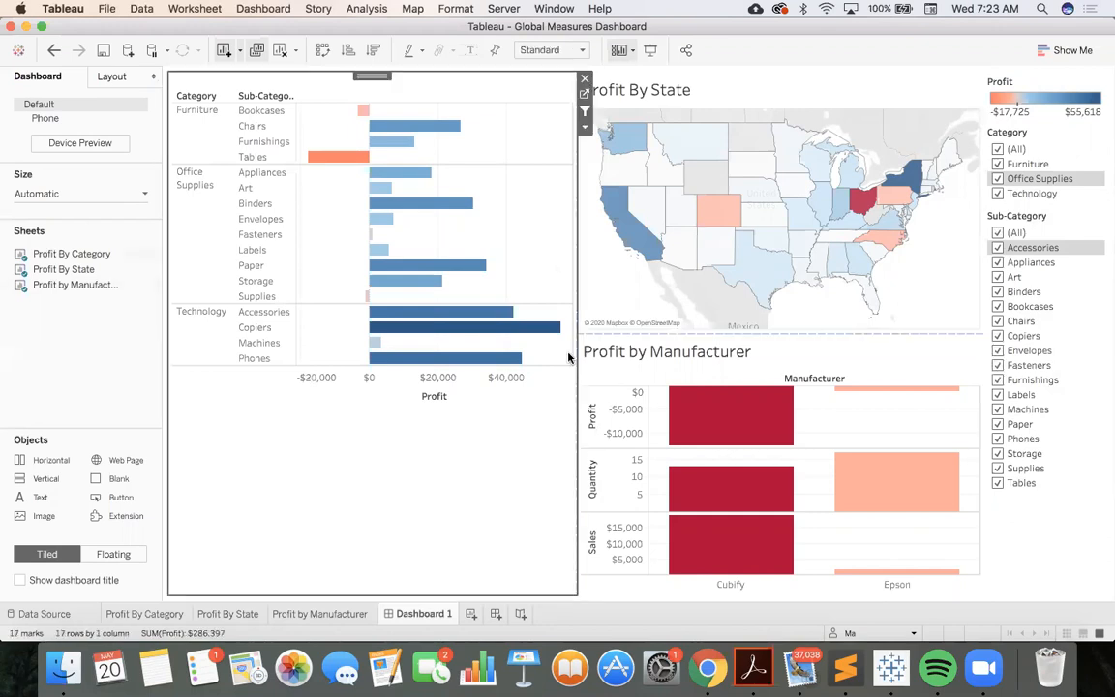
{"action": "left_click", "coordinate": [605, 281]}
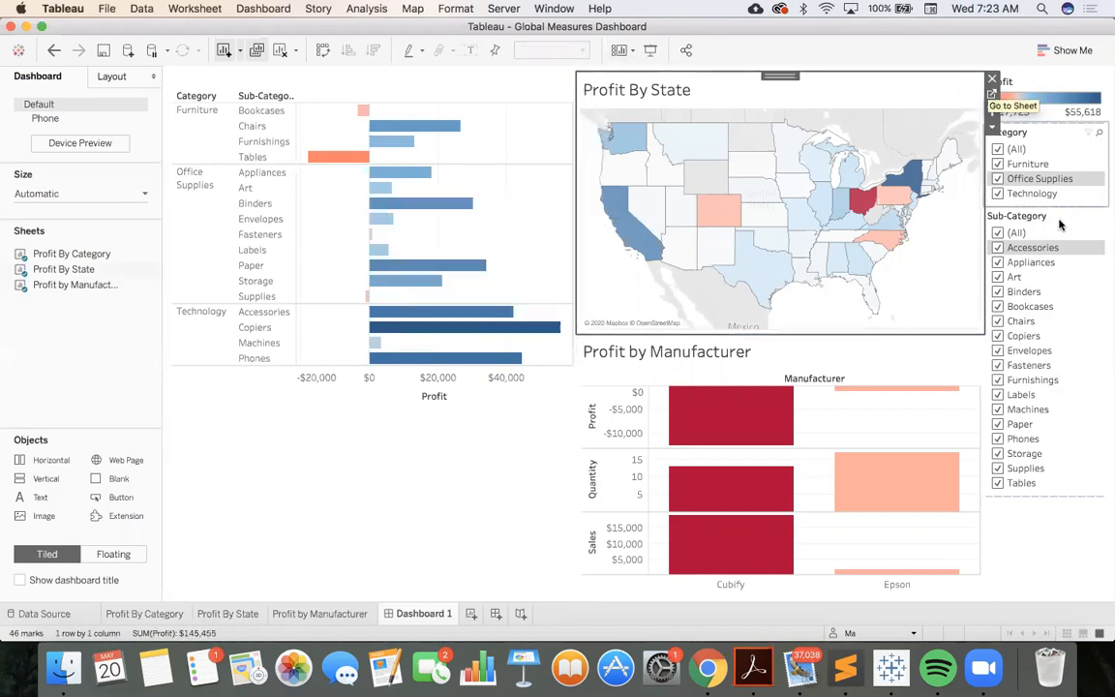
{"action": "left_click", "coordinate": [538, 95]}
{"action": "left_click", "coordinate": [585, 95]}
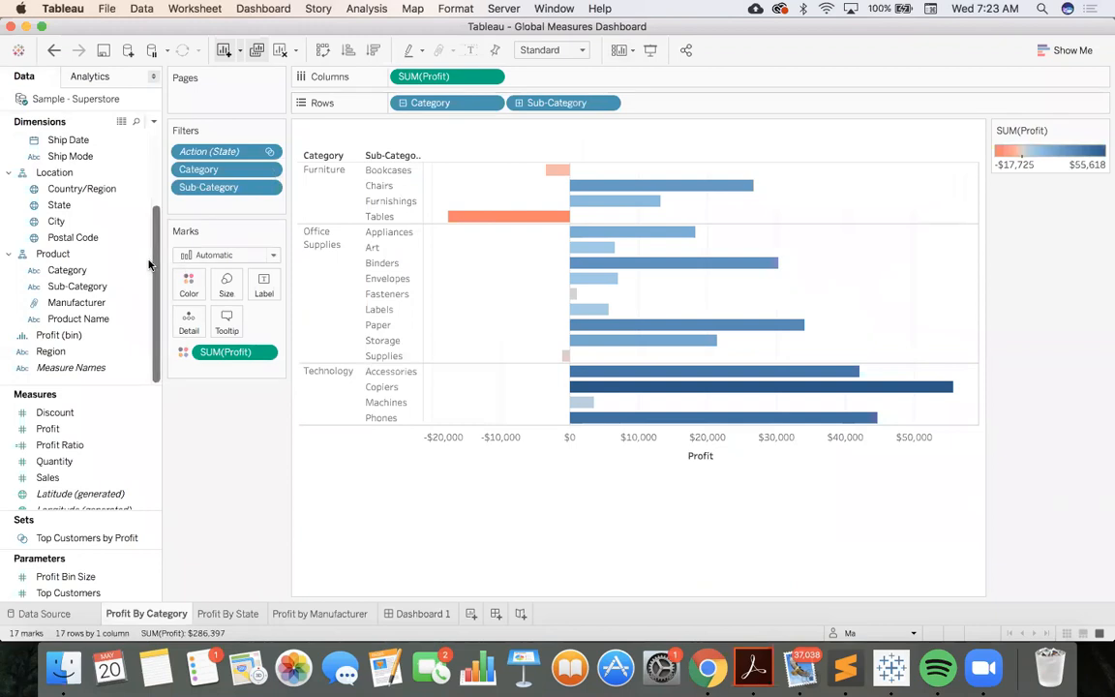
{"action": "scroll", "coordinate": [106, 237], "scroll_direction": "up", "scroll_amount": 5}
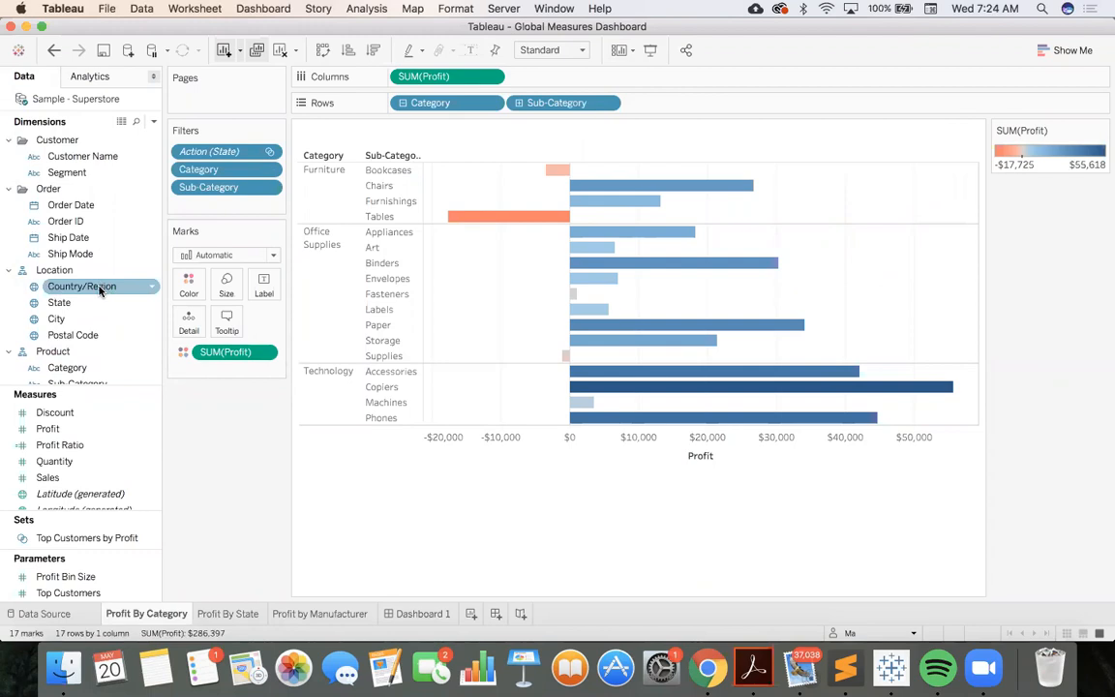
{"action": "scroll", "coordinate": [93, 283], "scroll_direction": "down", "scroll_amount": 5}
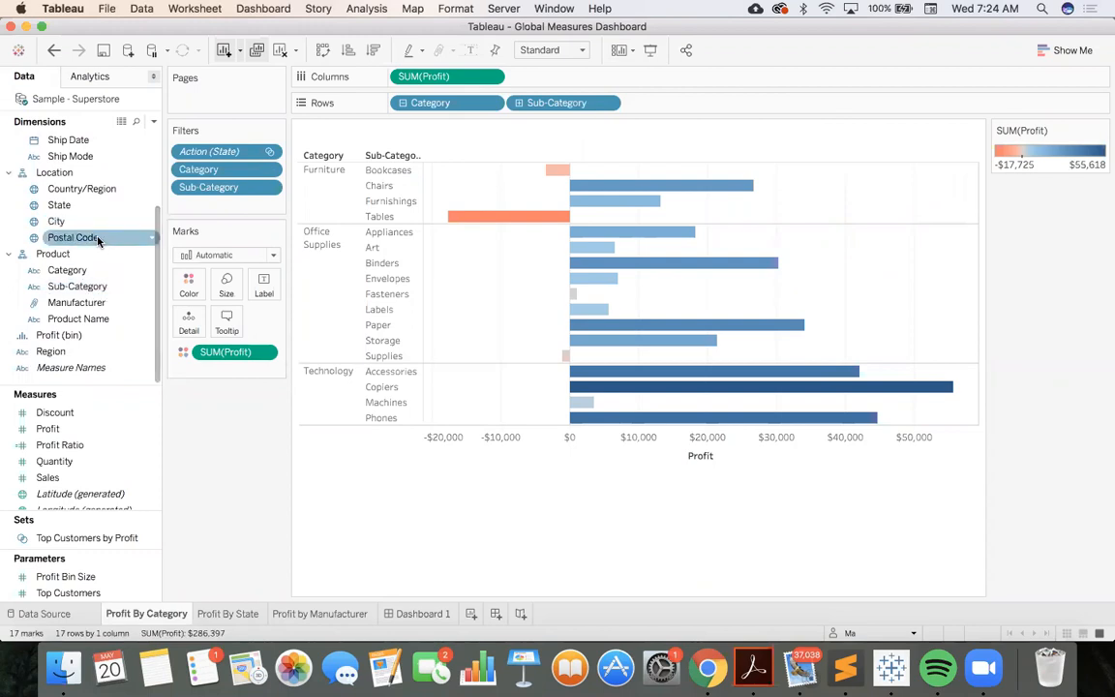
{"action": "scroll", "coordinate": [95, 239], "scroll_direction": "up", "scroll_amount": 5}
{"action": "scroll", "coordinate": [97, 241], "scroll_direction": "down", "scroll_amount": 5}
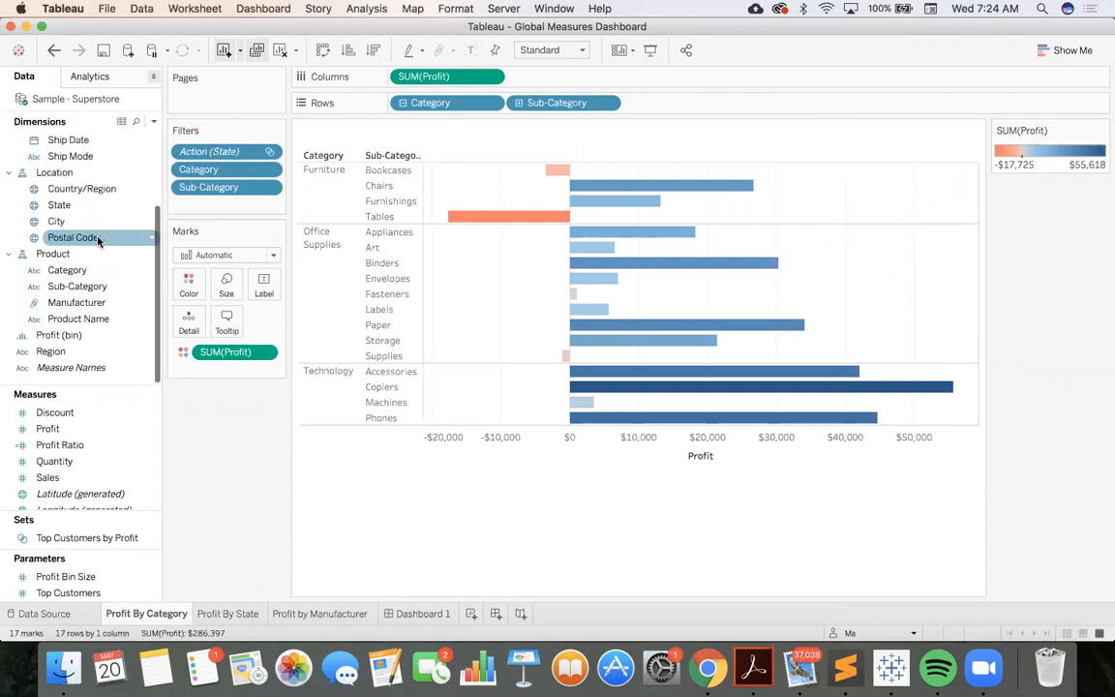
{"action": "scroll", "coordinate": [87, 212], "scroll_direction": "up", "scroll_amount": 5}
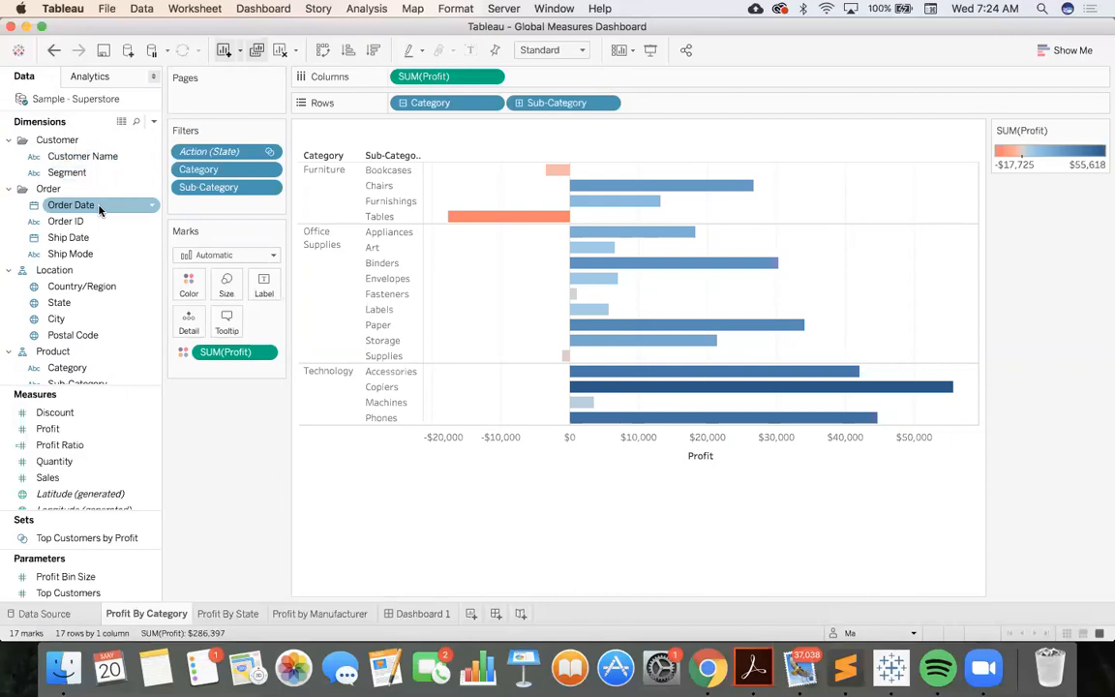
{"action": "scroll", "coordinate": [96, 209], "scroll_direction": "down", "scroll_amount": 5}
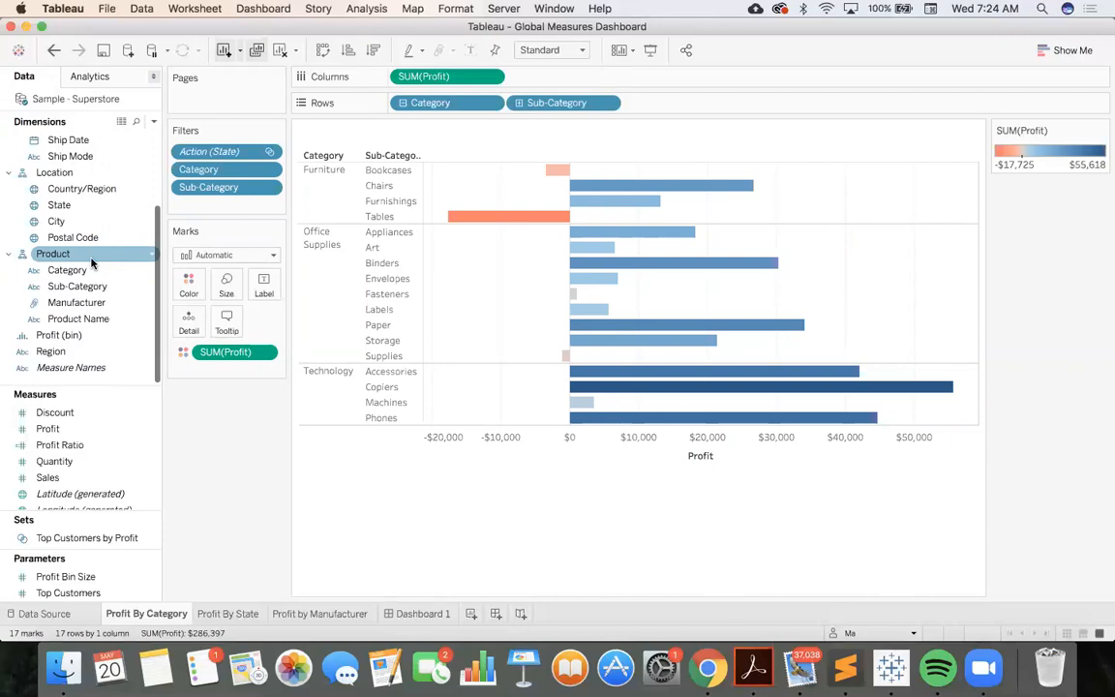
{"action": "scroll", "coordinate": [92, 262], "scroll_direction": "up", "scroll_amount": 5}
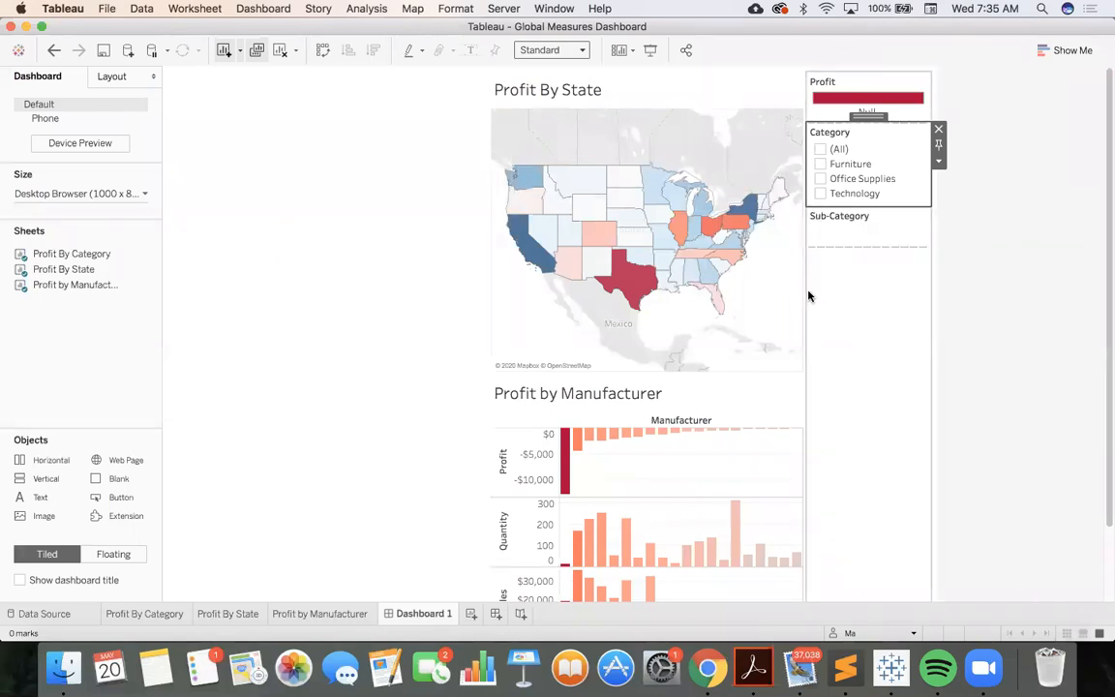
Toggle all categories on and off in the dashboard's Category filter, leaving only Furniture selected
{"action": "mouse_move", "coordinate": [705, 265]}
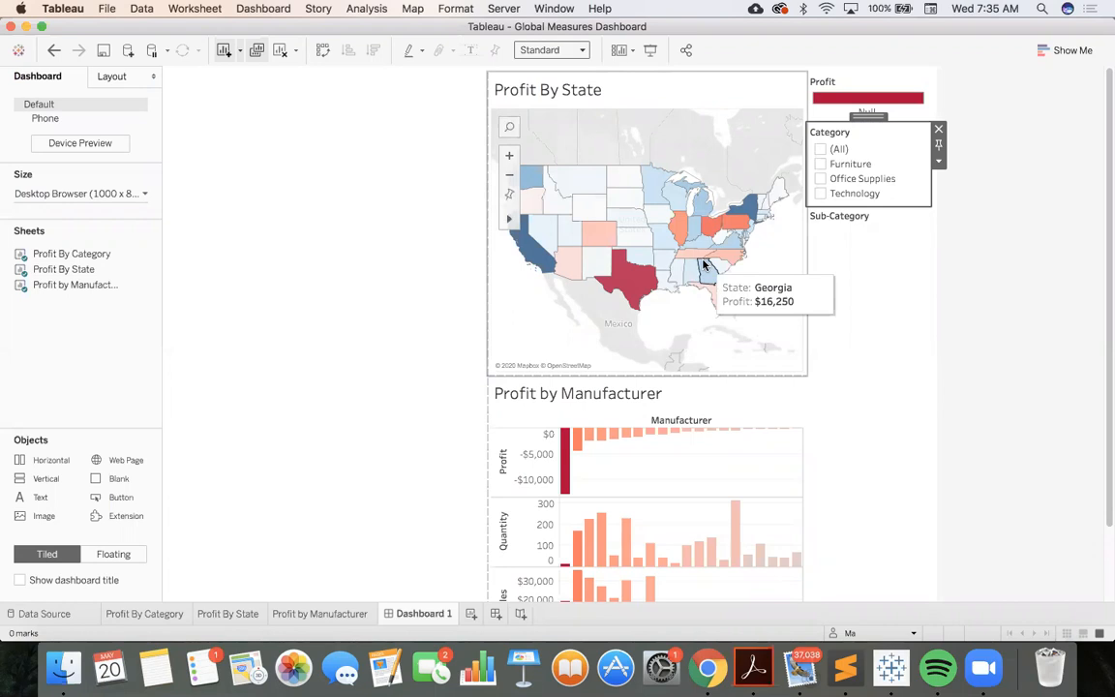
{"action": "left_click", "coordinate": [820, 150]}
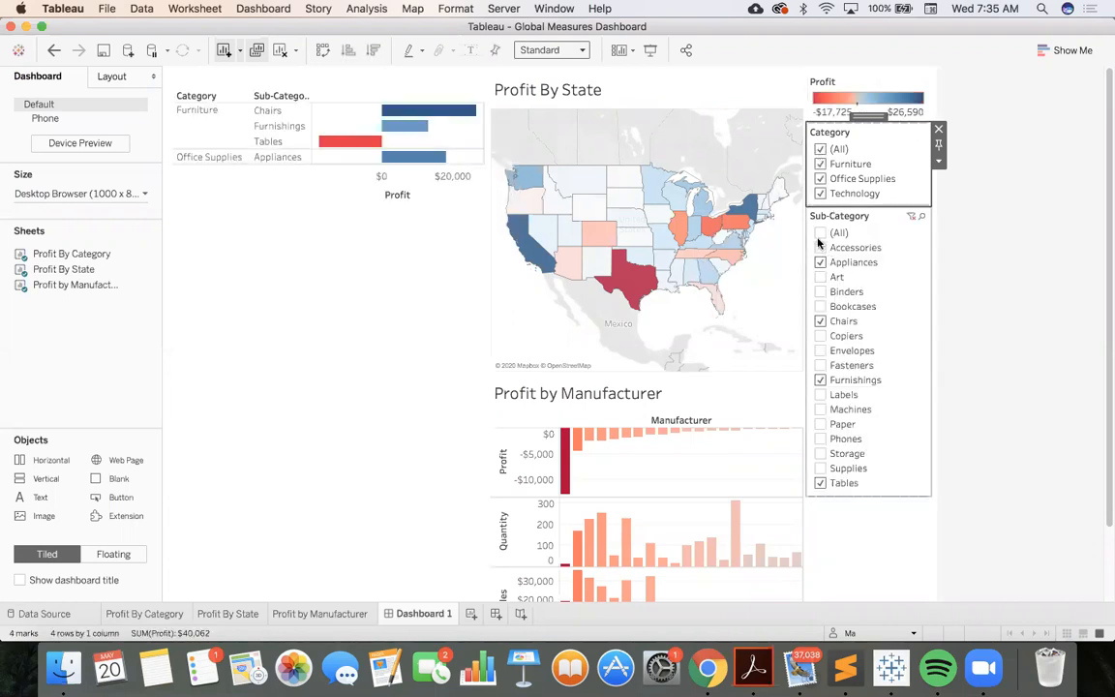
{"action": "left_click", "coordinate": [819, 150]}
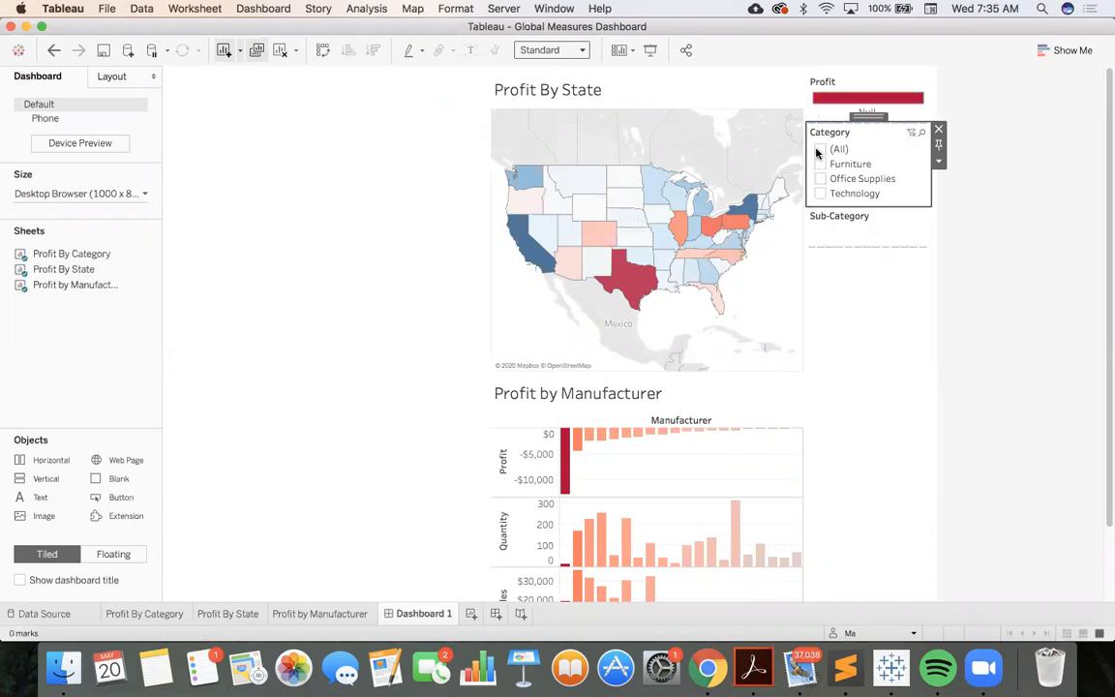
{"action": "left_click", "coordinate": [819, 151]}
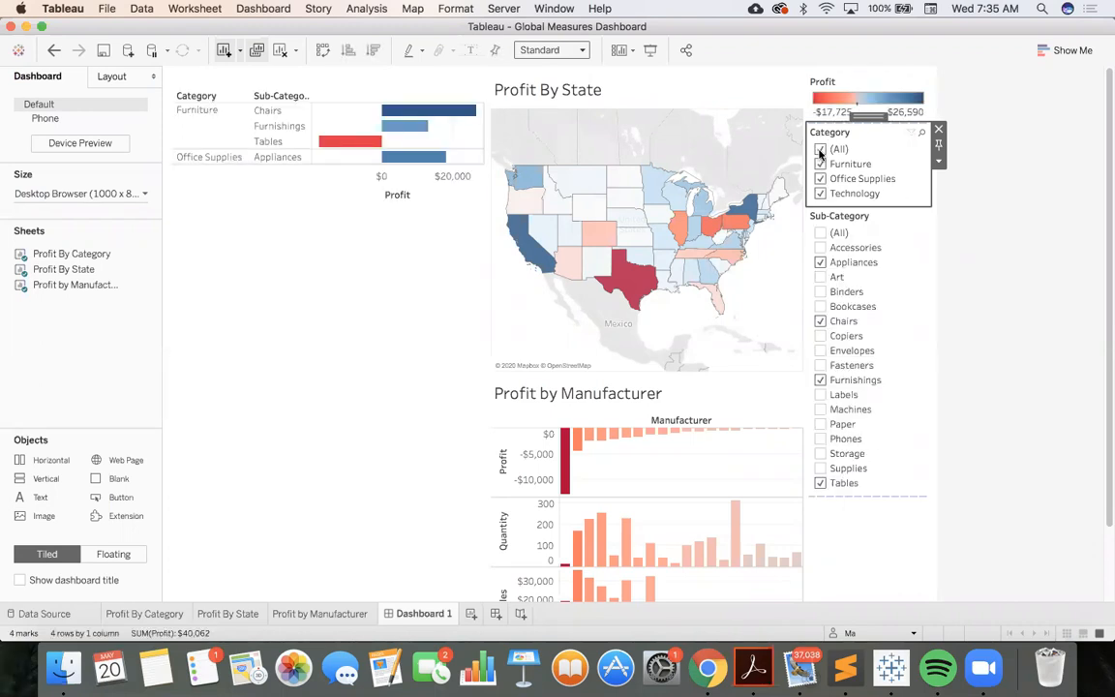
{"action": "left_click", "coordinate": [819, 150]}
{"action": "left_click", "coordinate": [820, 164]}
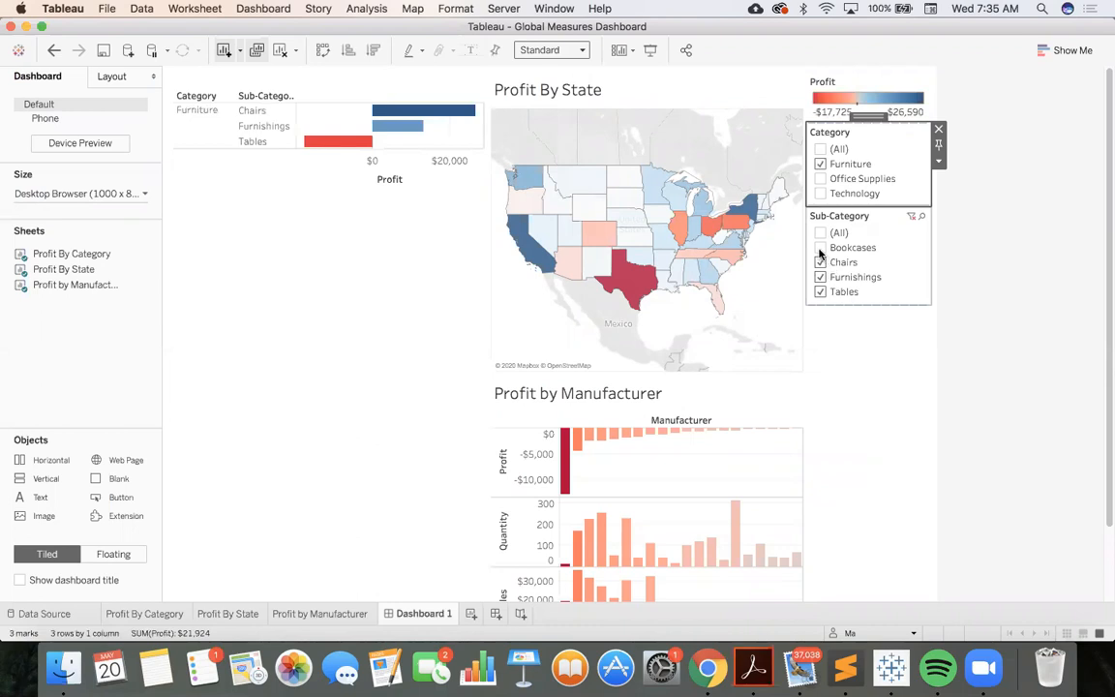
Include Bookcases and exclude Chairs in the Sub-Category filter
{"action": "left_click", "coordinate": [819, 248]}
{"action": "left_click", "coordinate": [819, 263]}
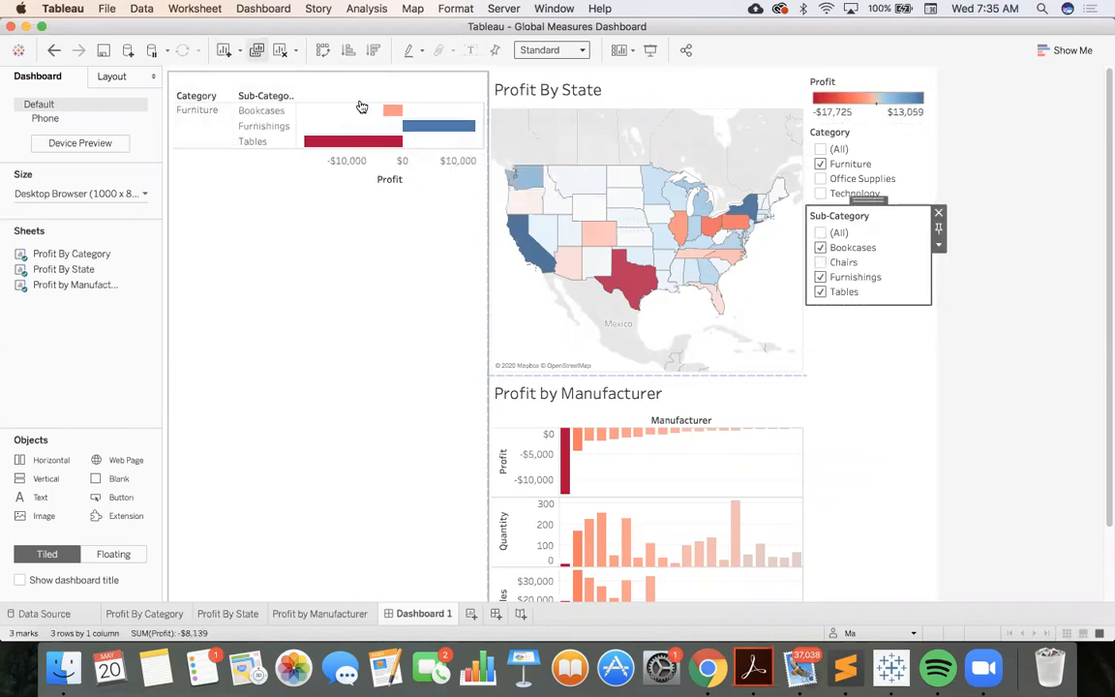
{"action": "mouse_move", "coordinate": [389, 147]}
{"action": "mouse_move", "coordinate": [630, 282]}
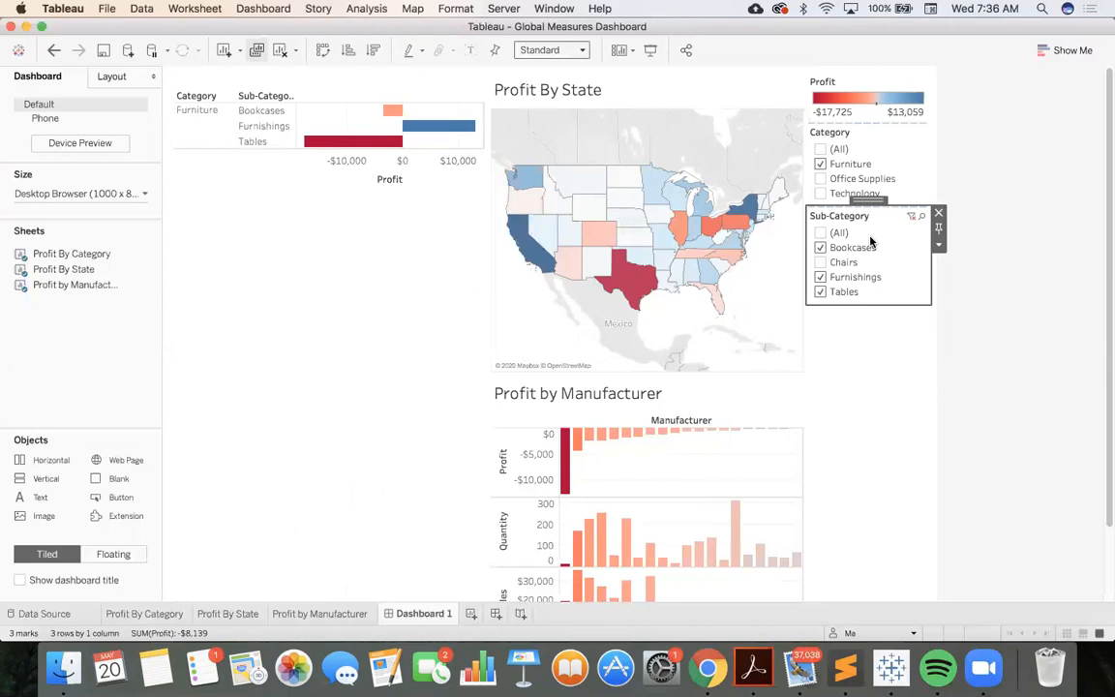
Apply the Sub-Category filter to all worksheets using related data sources
{"action": "right_click", "coordinate": [898, 236]}
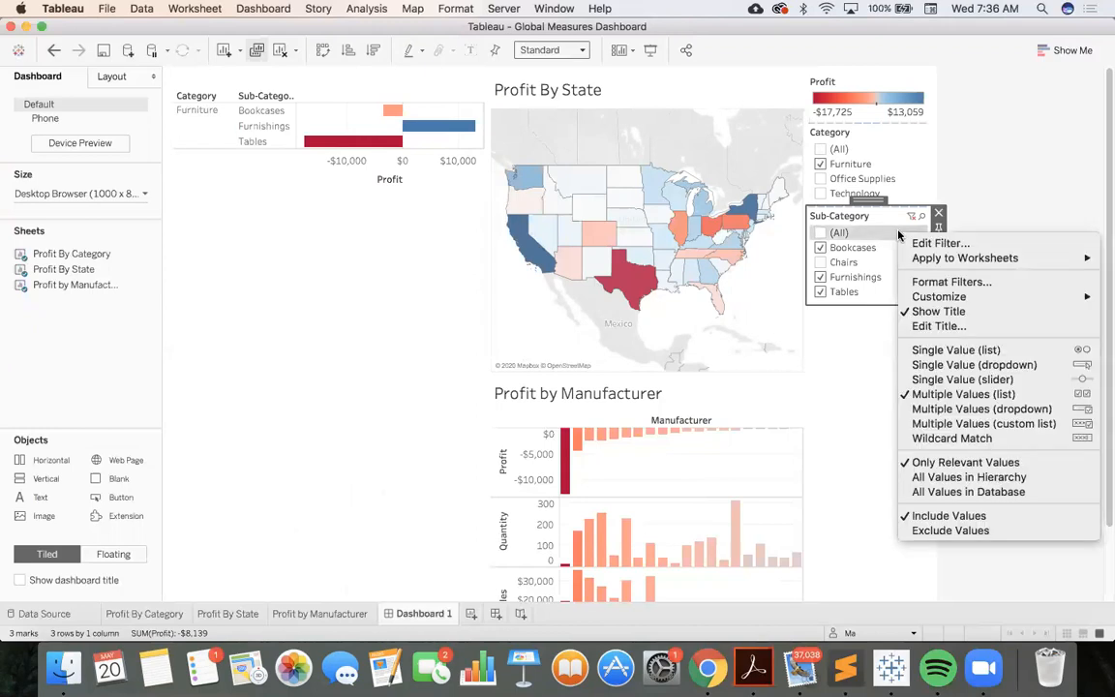
{"action": "mouse_move", "coordinate": [913, 261]}
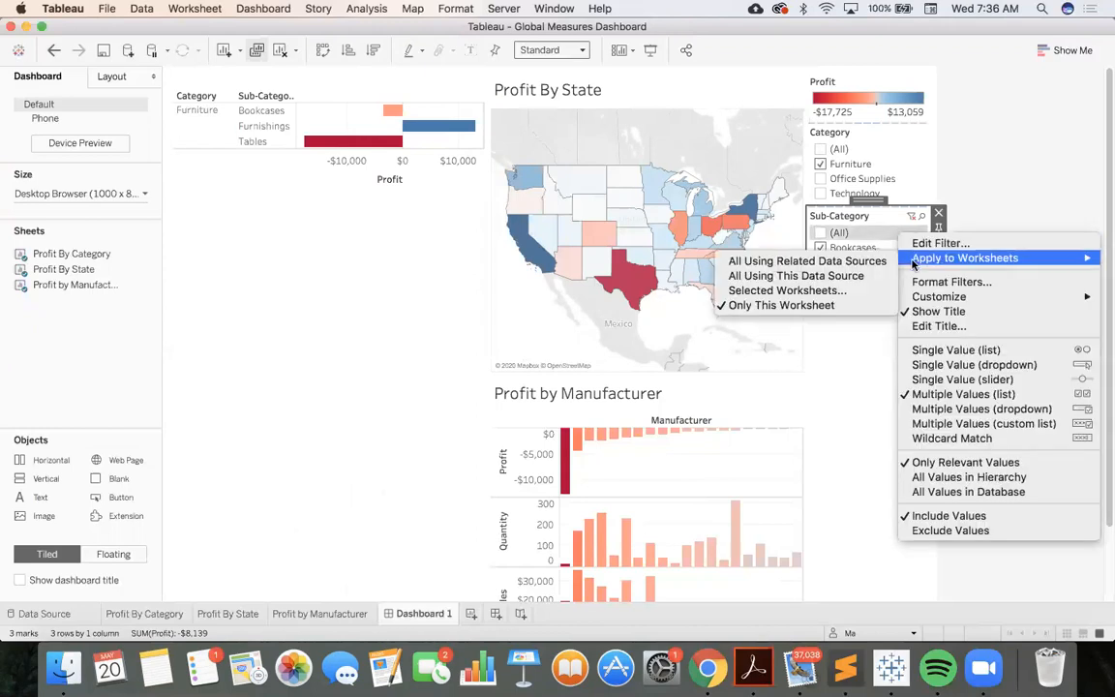
{"action": "left_click", "coordinate": [849, 261]}
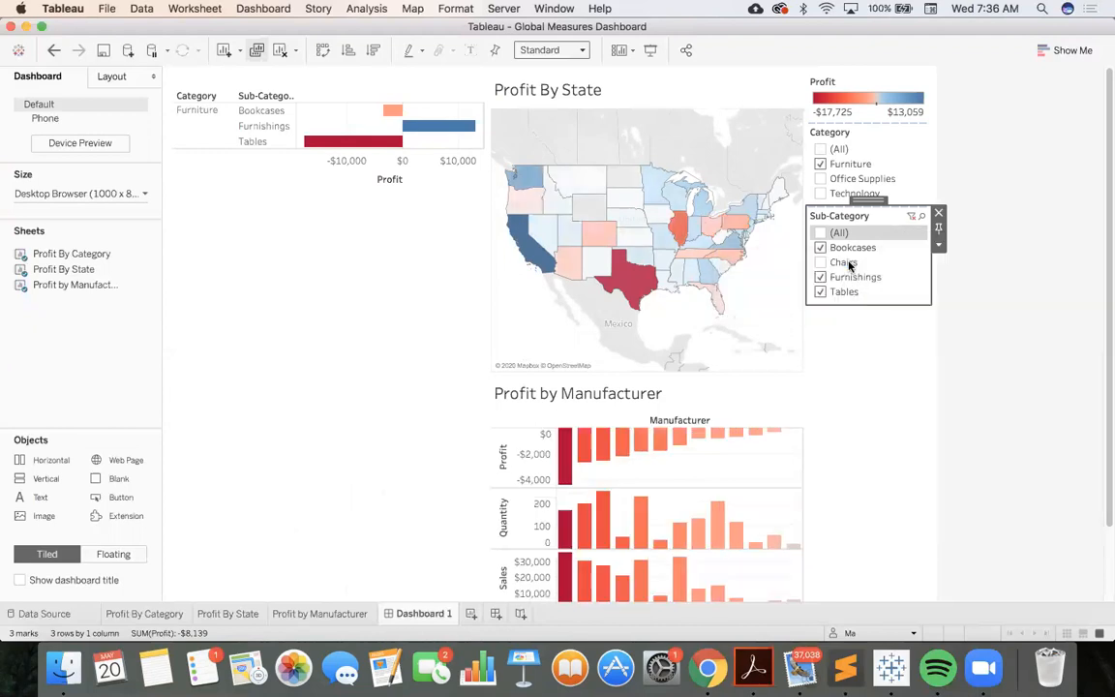
Switch the Category filter from Furniture to Technology and include Accessories, Copiers, Machines and Phones in the Sub-Category filter
{"action": "left_click", "coordinate": [820, 165]}
{"action": "left_click", "coordinate": [820, 195]}
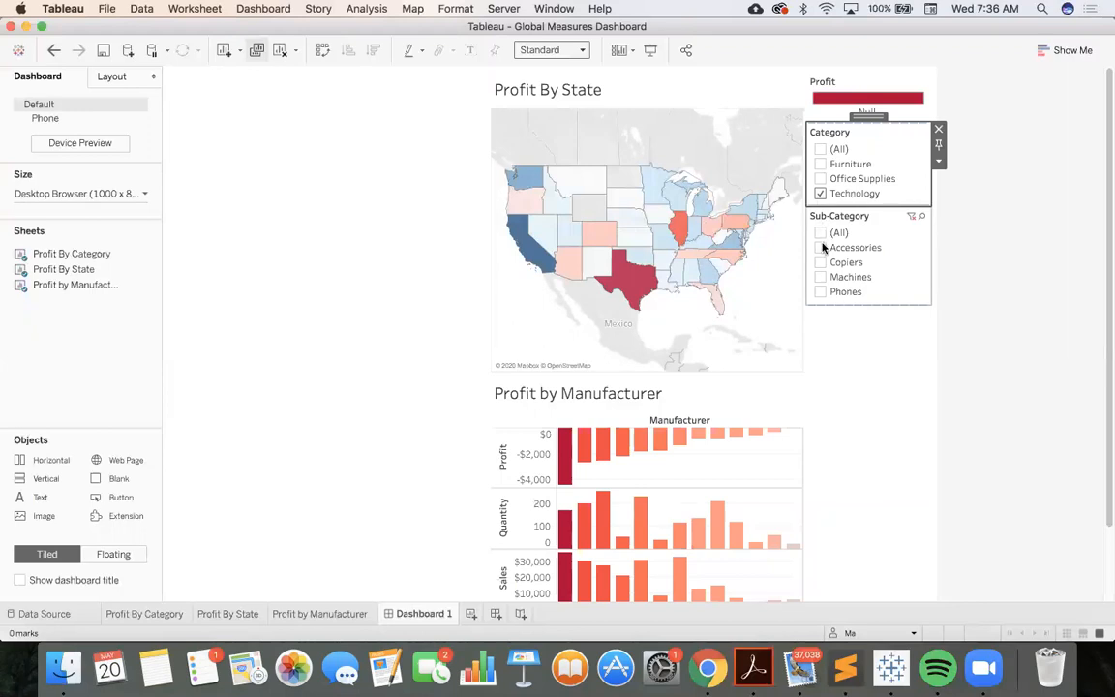
{"action": "left_click", "coordinate": [821, 249]}
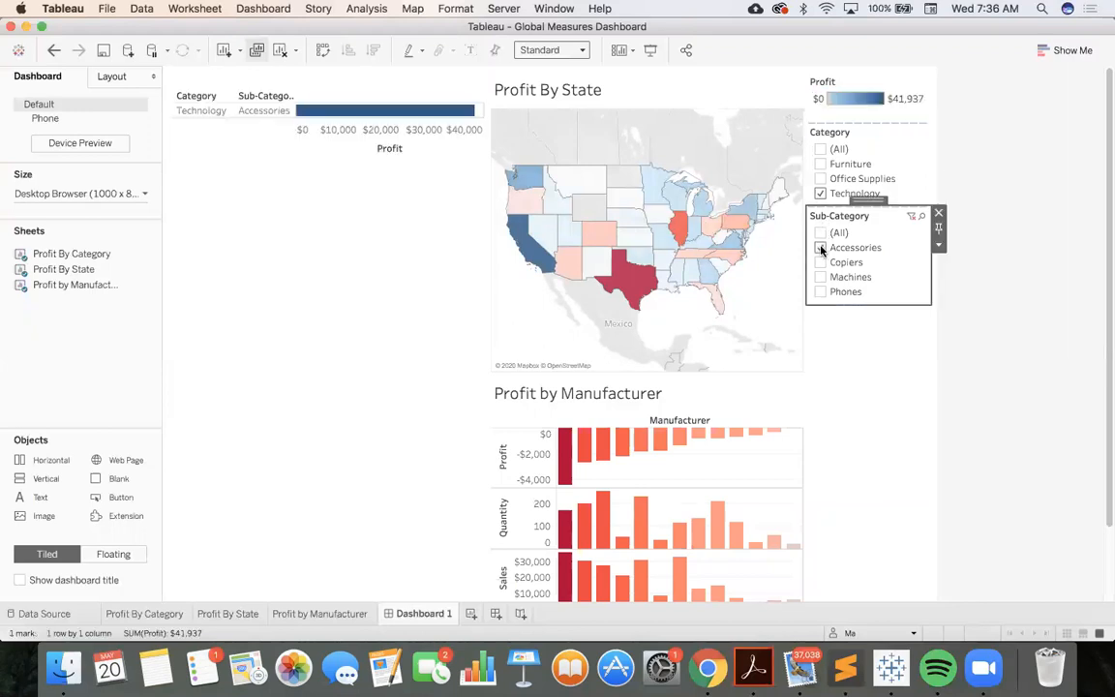
{"action": "left_click", "coordinate": [819, 262]}
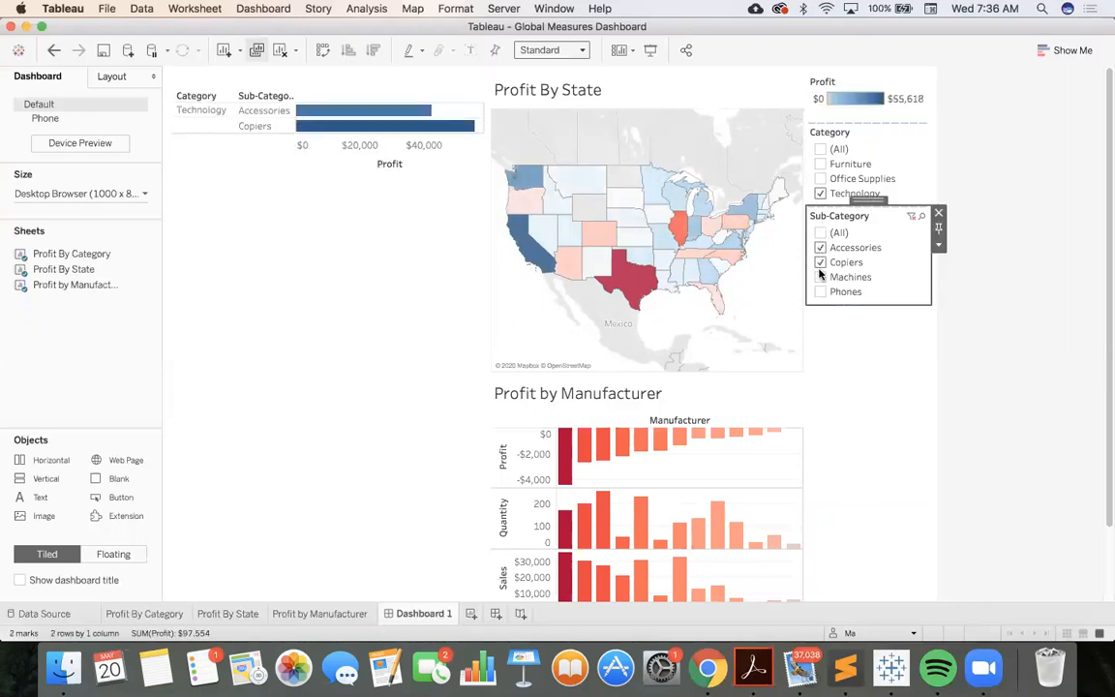
{"action": "left_click", "coordinate": [820, 278]}
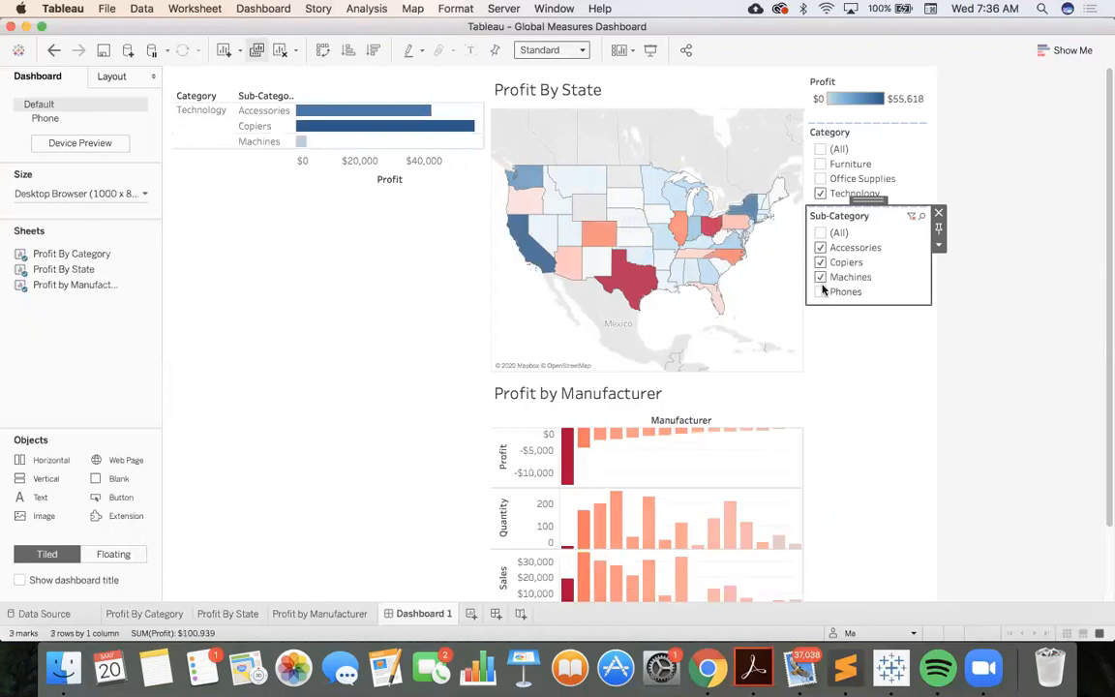
{"action": "left_click", "coordinate": [822, 292]}
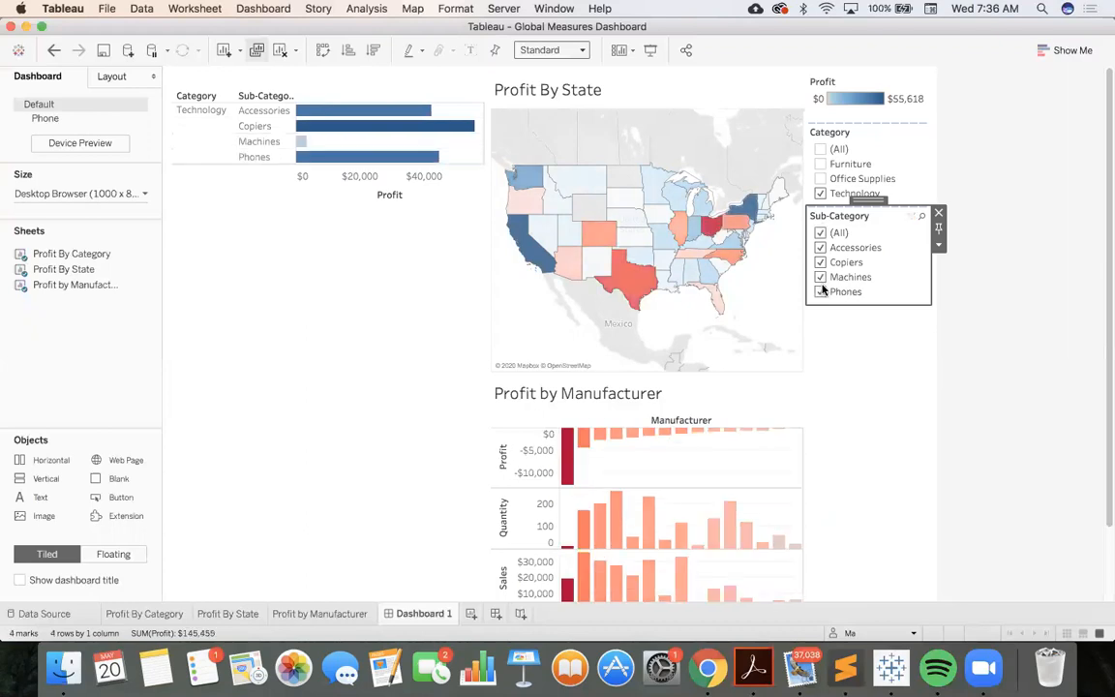
Clear the Sub-Category selection and reset both the Category and Sub-Category filters to include all values
{"action": "left_click", "coordinate": [819, 234]}
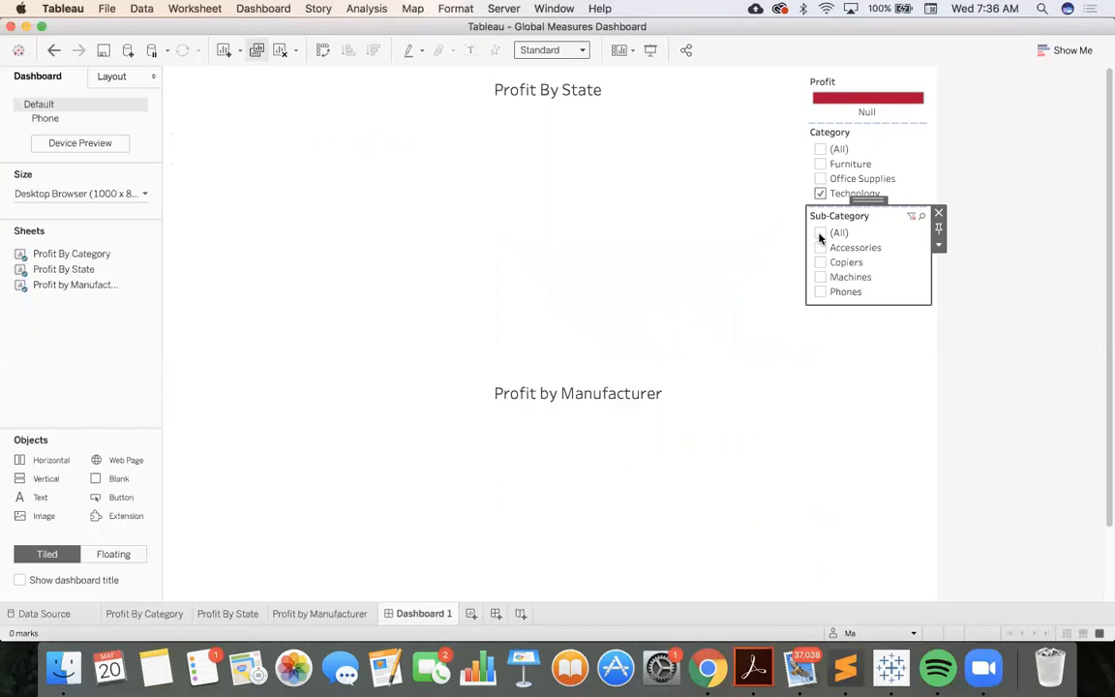
{"action": "left_click", "coordinate": [819, 151]}
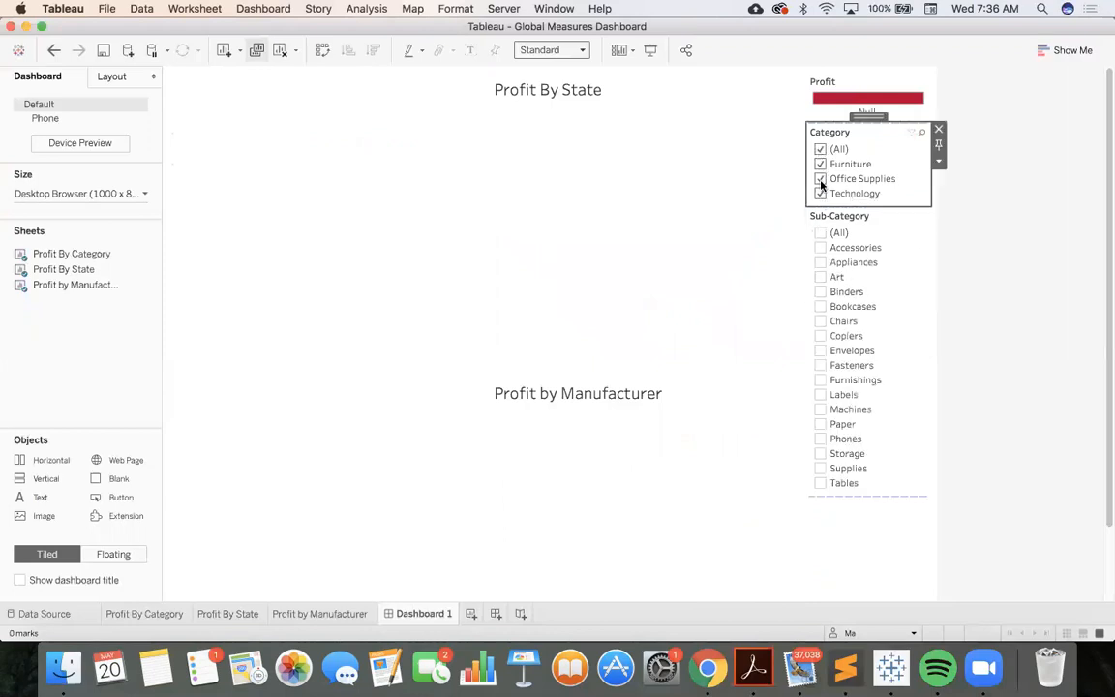
{"action": "left_click", "coordinate": [820, 232]}
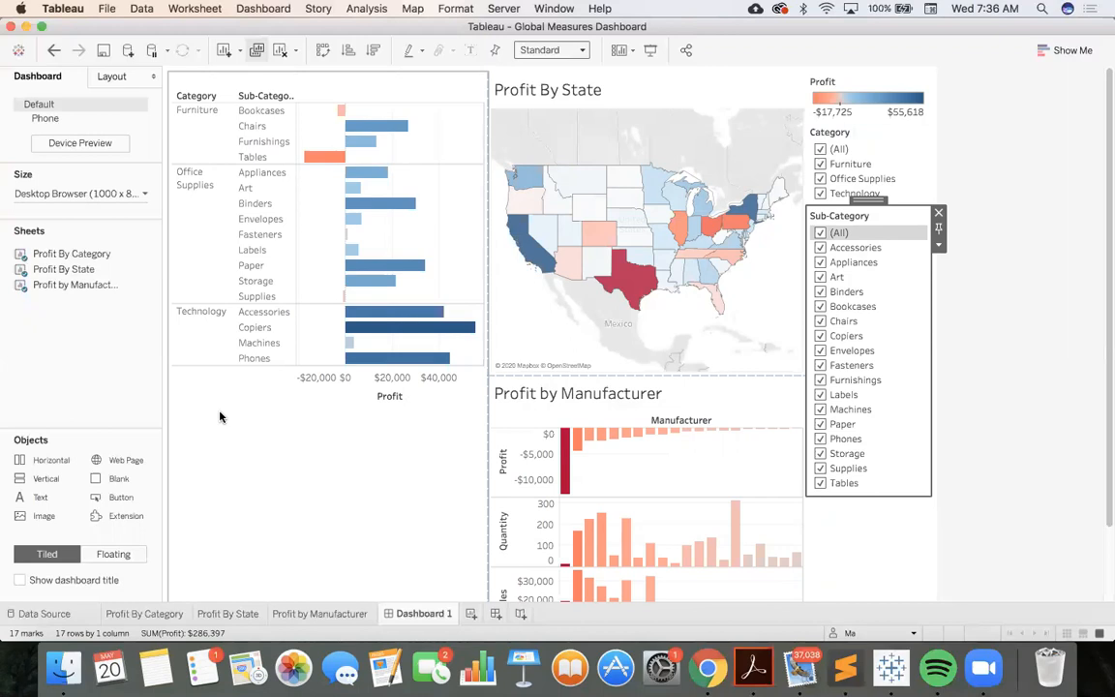
Show the Profit By Category worksheet's Region filter on the dashboard
{"action": "mouse_move", "coordinate": [322, 157]}
{"action": "left_click", "coordinate": [417, 77]}
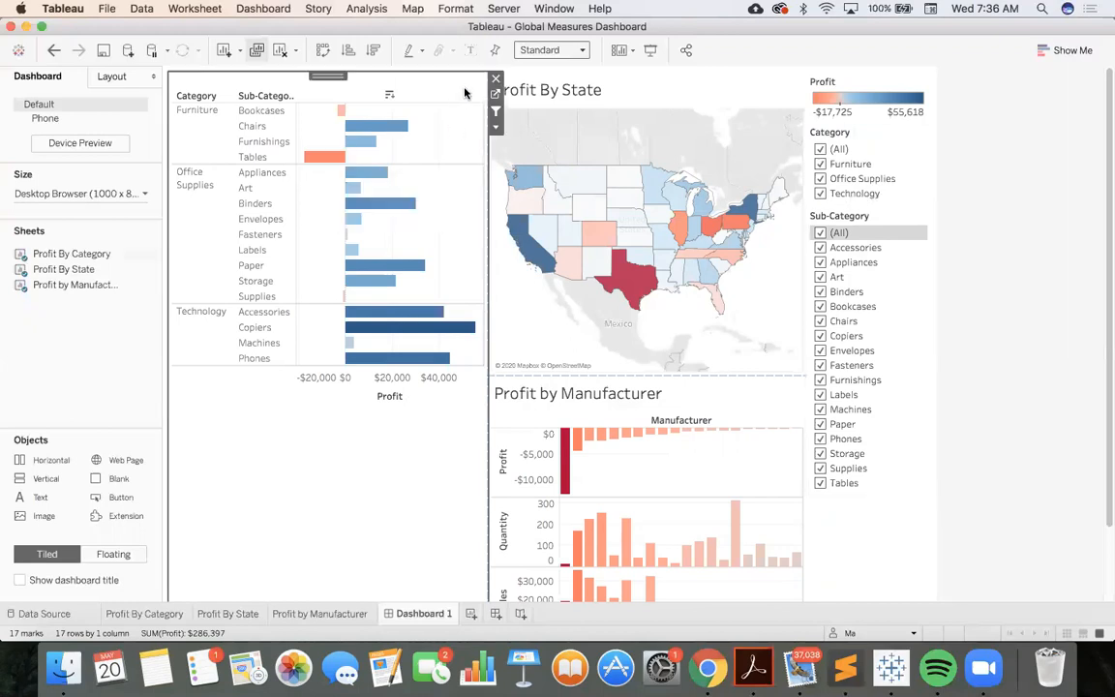
{"action": "left_click", "coordinate": [495, 127]}
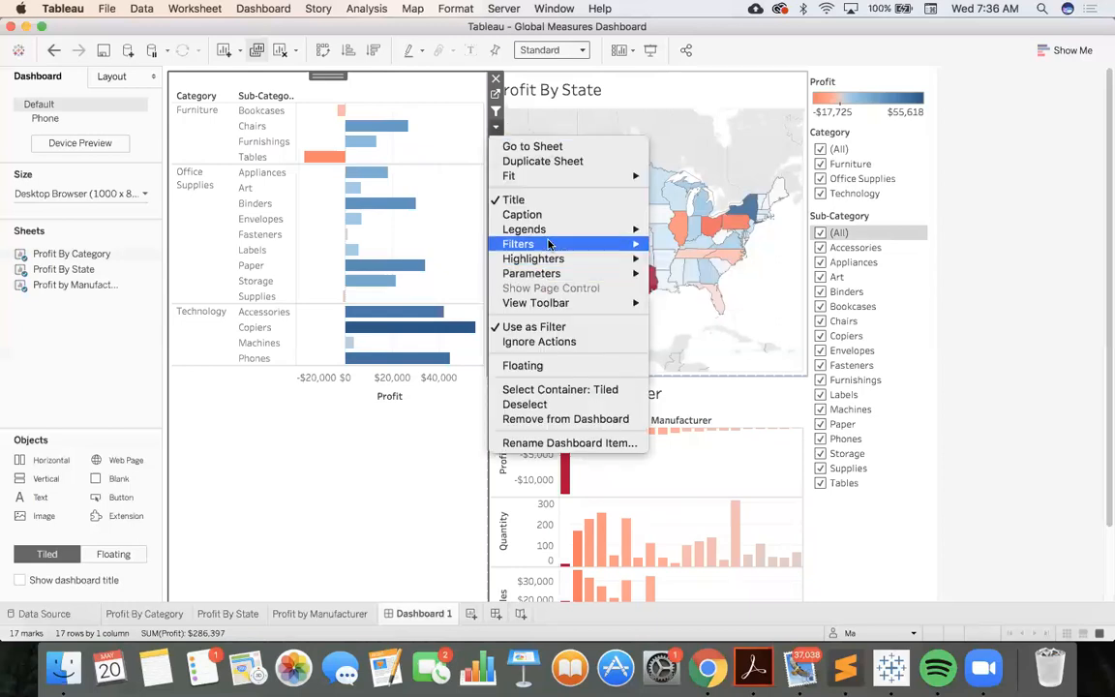
{"action": "mouse_move", "coordinate": [549, 244]}
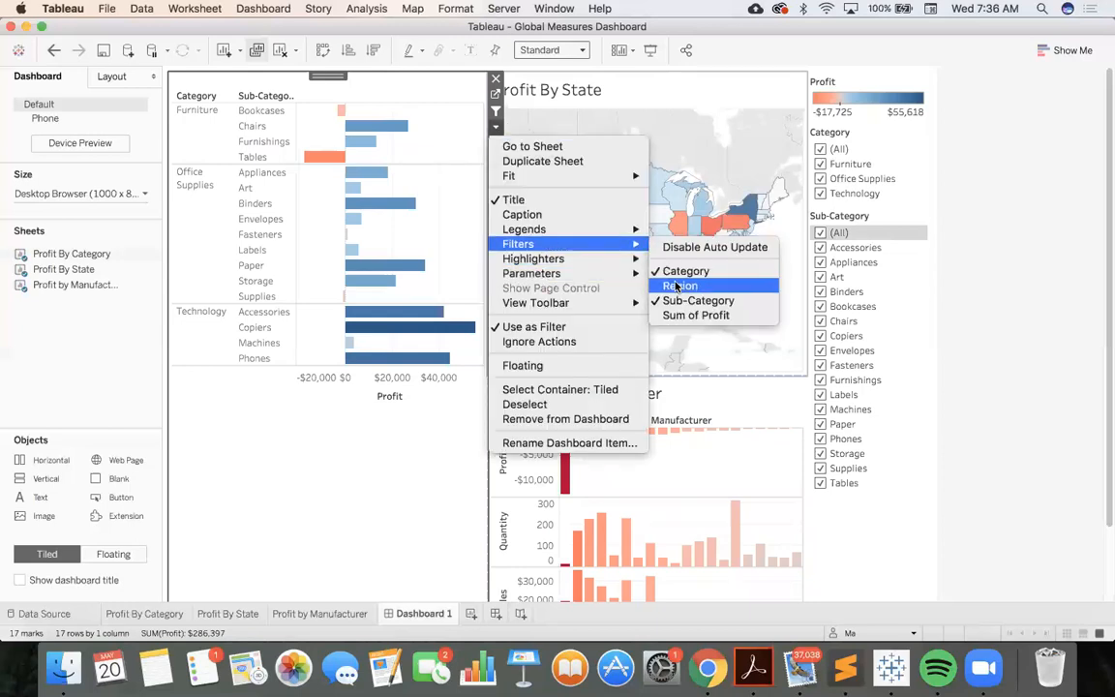
{"action": "left_click", "coordinate": [677, 285]}
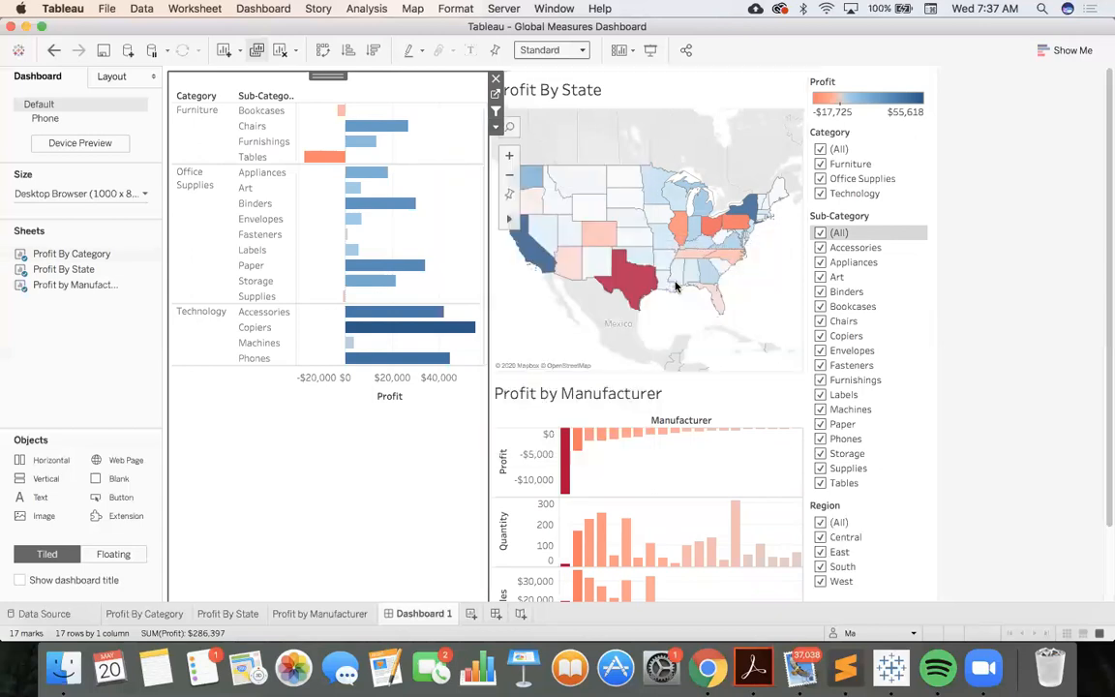
Toggle all regions off and on in the Region filter, and exclude Central and East
{"action": "left_click", "coordinate": [820, 522]}
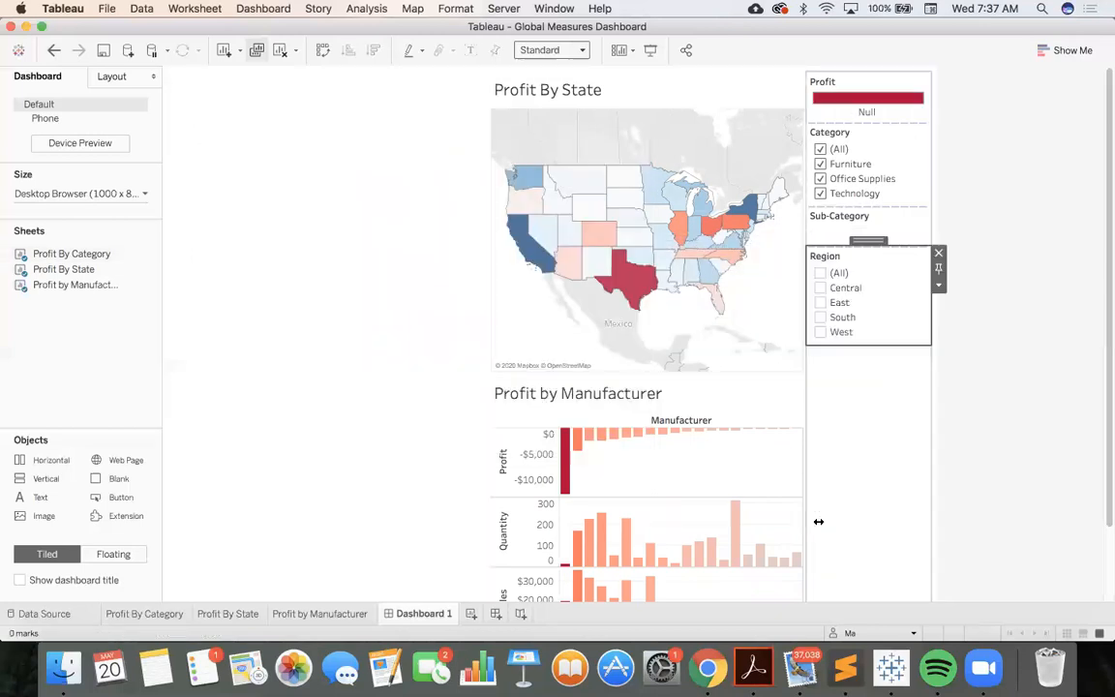
{"action": "left_click", "coordinate": [819, 272]}
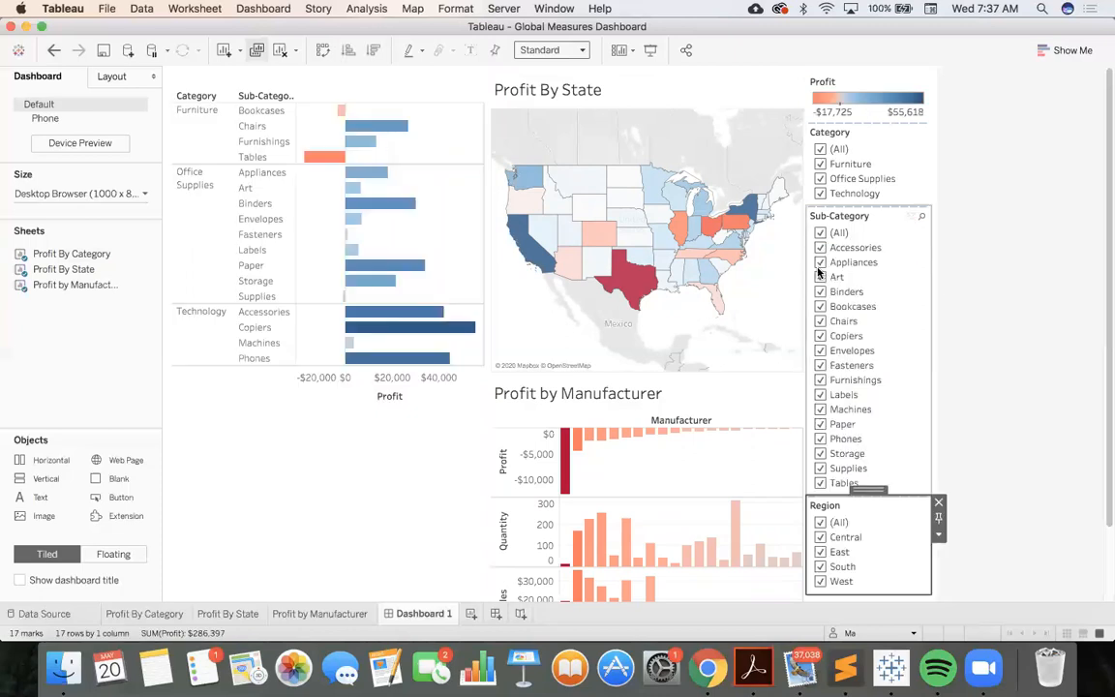
{"action": "left_click", "coordinate": [819, 538]}
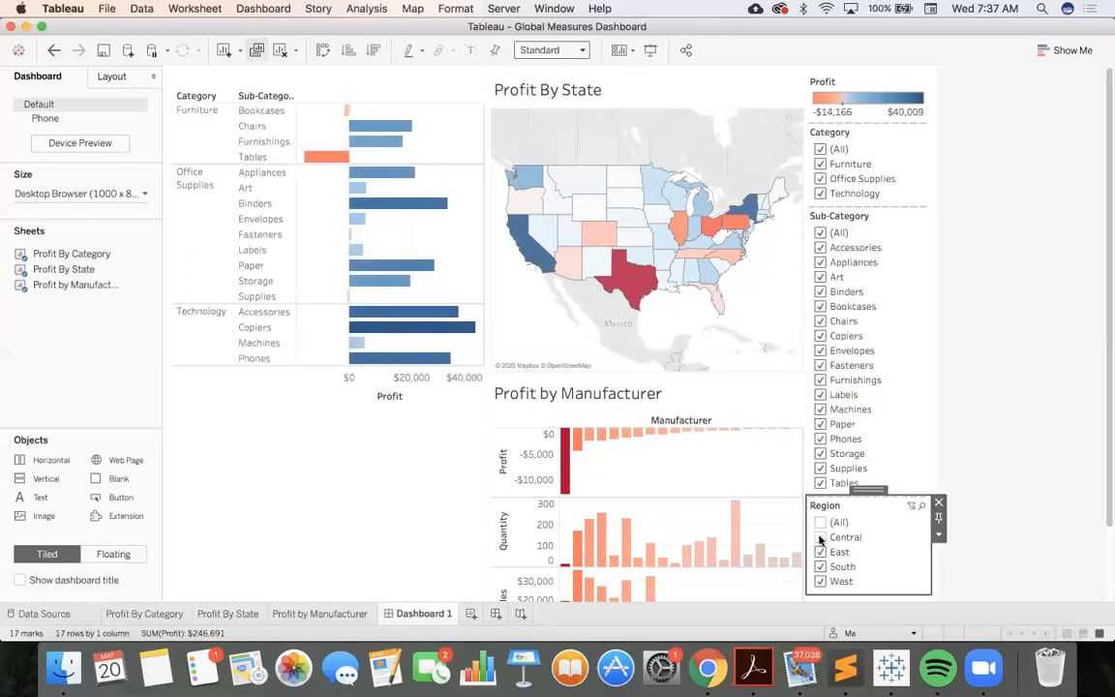
{"action": "left_click", "coordinate": [819, 552]}
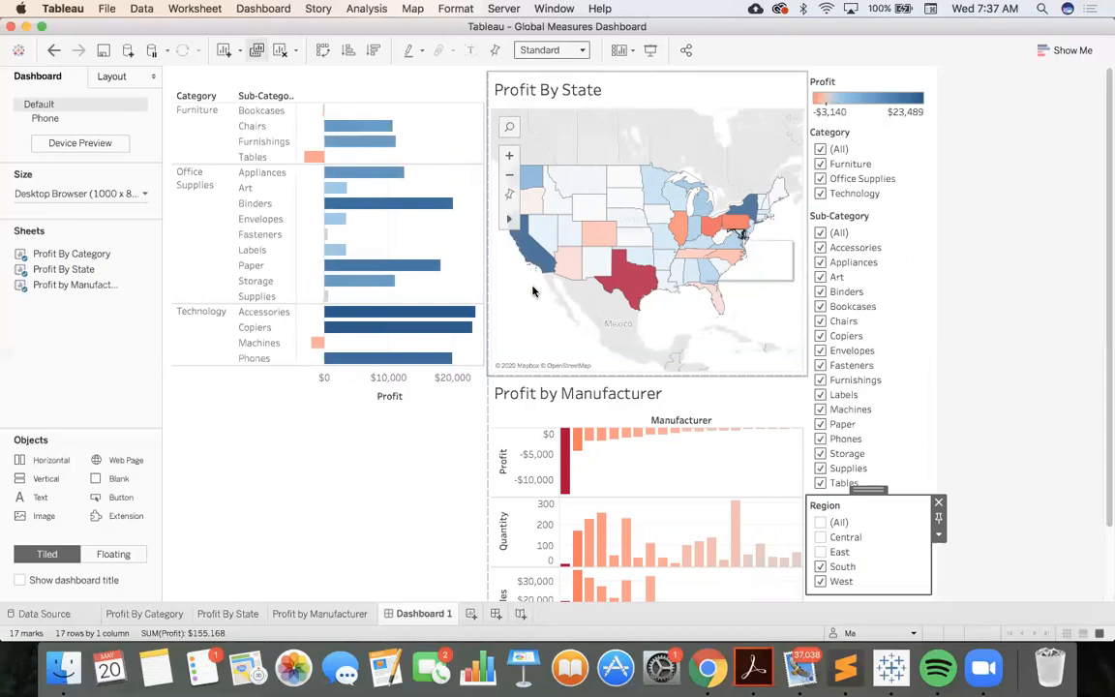
Apply the Region filter to all worksheets using related data sources
{"action": "right_click", "coordinate": [868, 538]}
{"action": "mouse_move", "coordinate": [904, 302]}
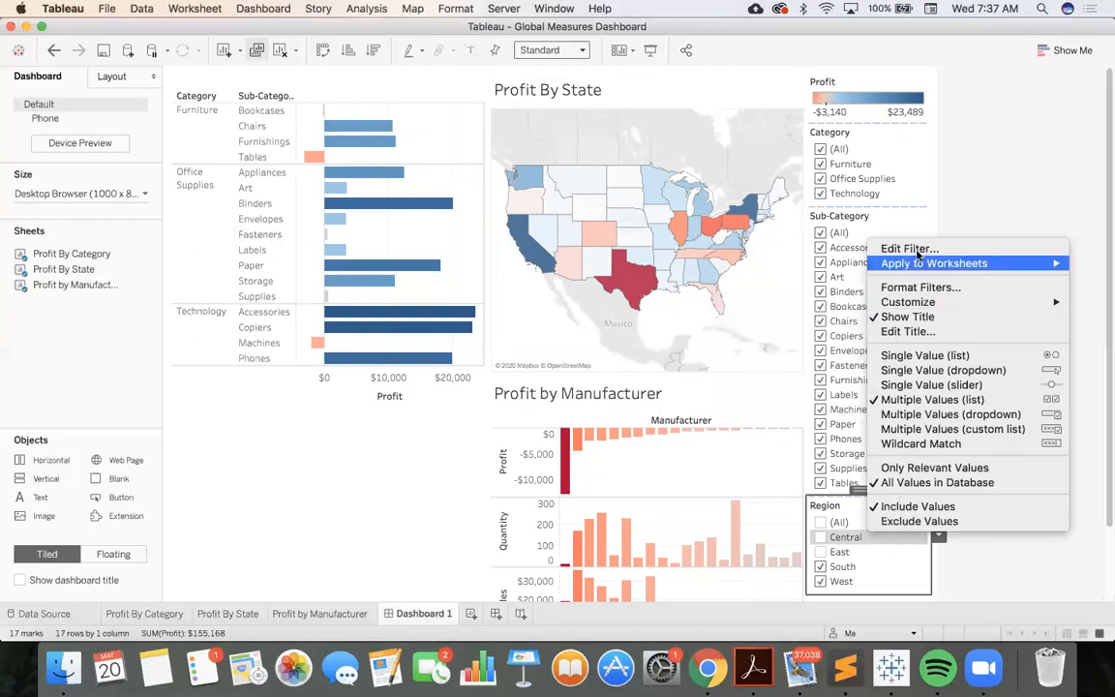
{"action": "mouse_move", "coordinate": [915, 263]}
{"action": "left_click", "coordinate": [838, 267]}
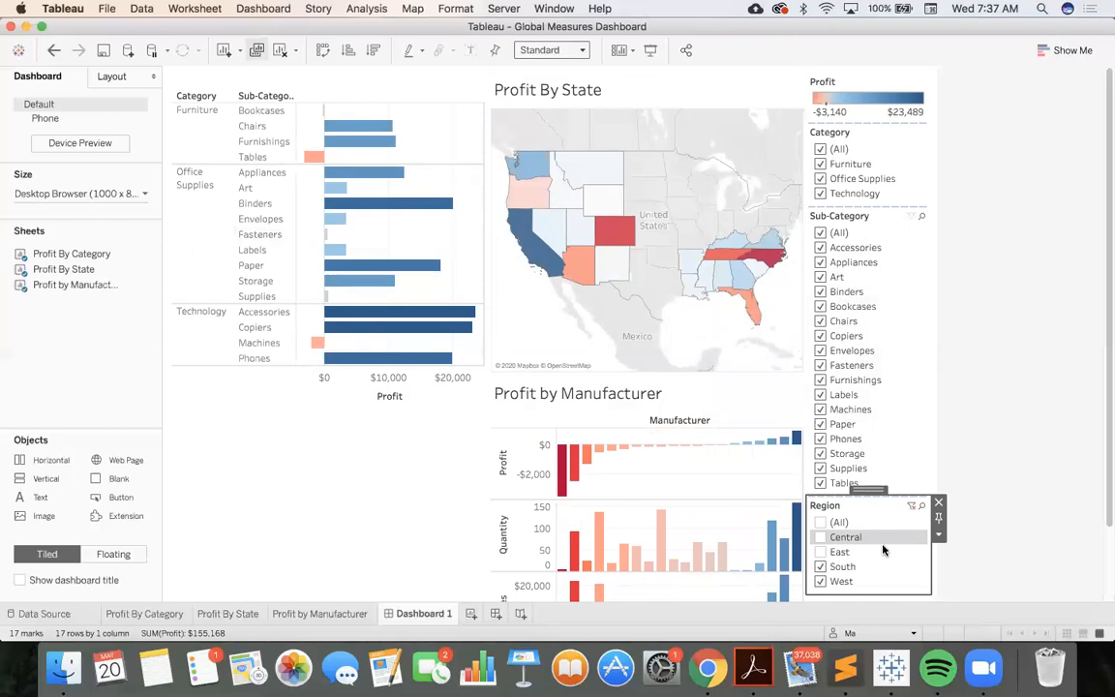
Limit the Region filter to West and check the dashboard's views, ending with only South selected
{"action": "left_click", "coordinate": [820, 581]}
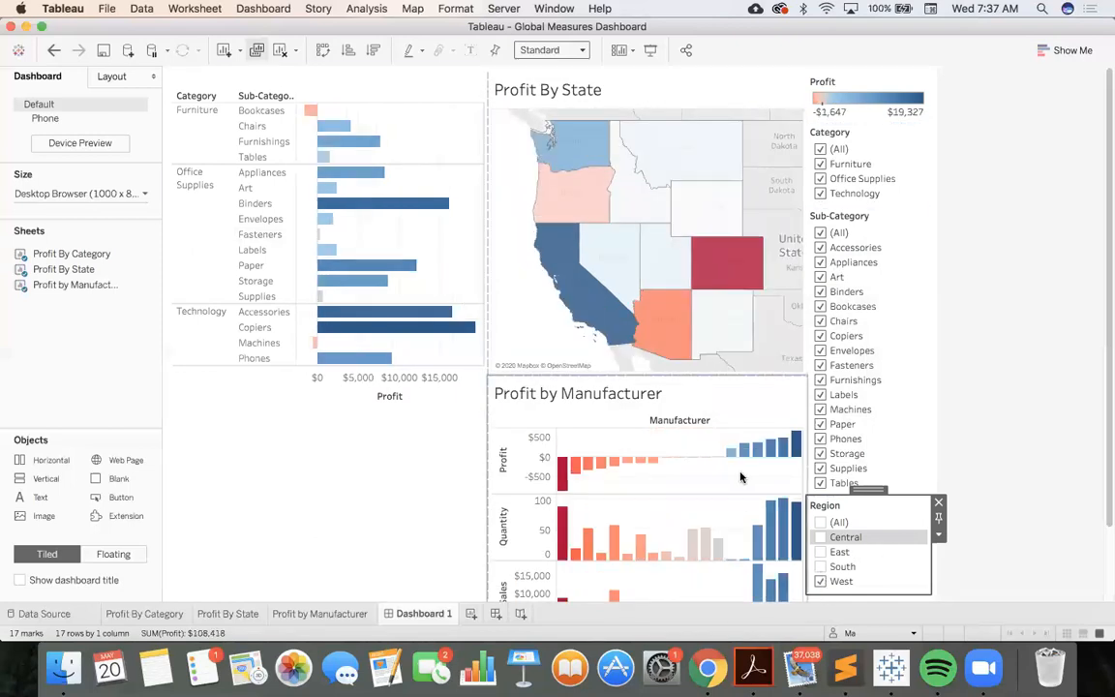
{"action": "scroll", "coordinate": [462, 478], "scroll_direction": "down", "scroll_amount": 4}
{"action": "scroll", "coordinate": [462, 477], "scroll_direction": "up", "scroll_amount": 4}
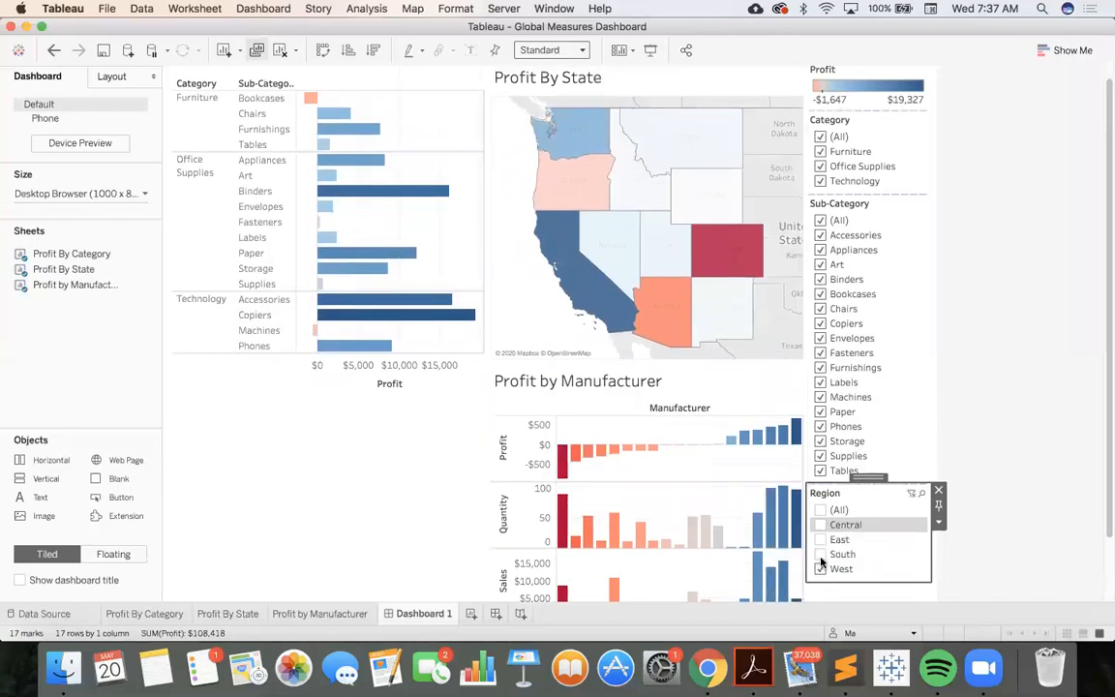
{"action": "left_click", "coordinate": [819, 568]}
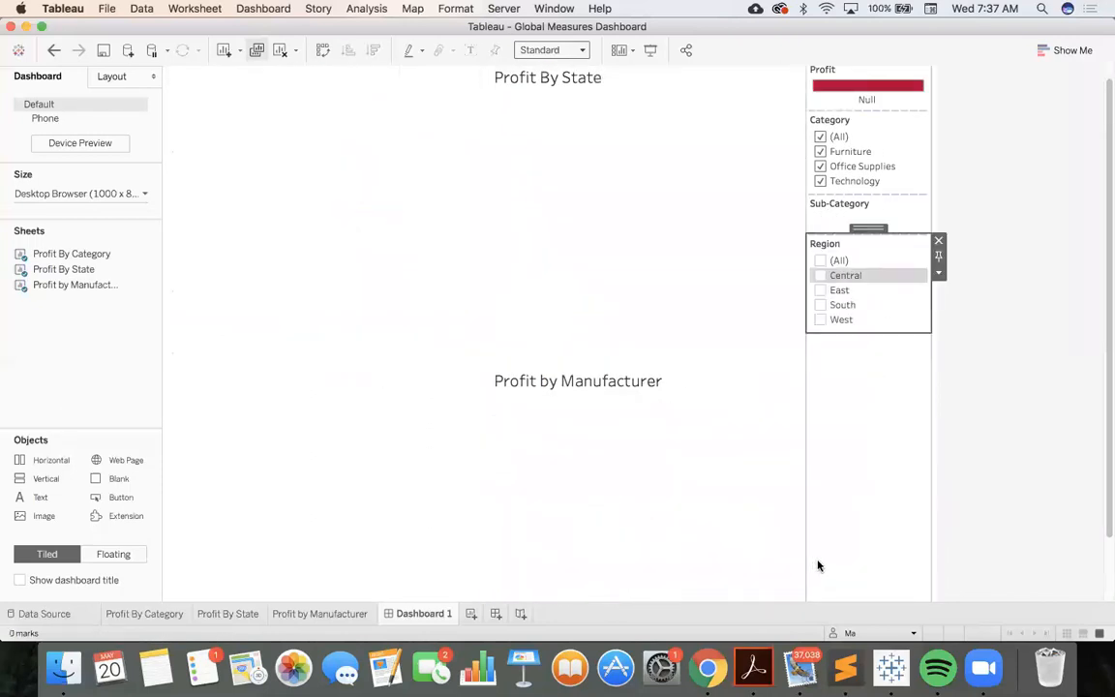
{"action": "left_click", "coordinate": [819, 305]}
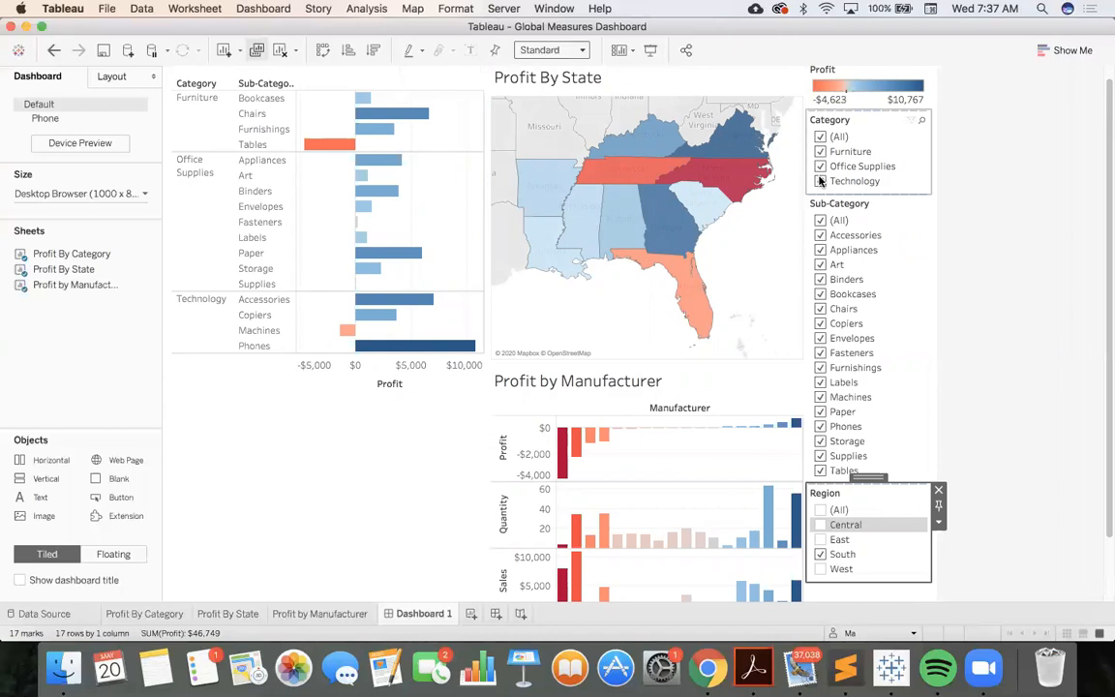
Restrict the Category filter to Technology and try Phones in the Sub-Category filter, leaving only Copiers selected
{"action": "left_click", "coordinate": [819, 137]}
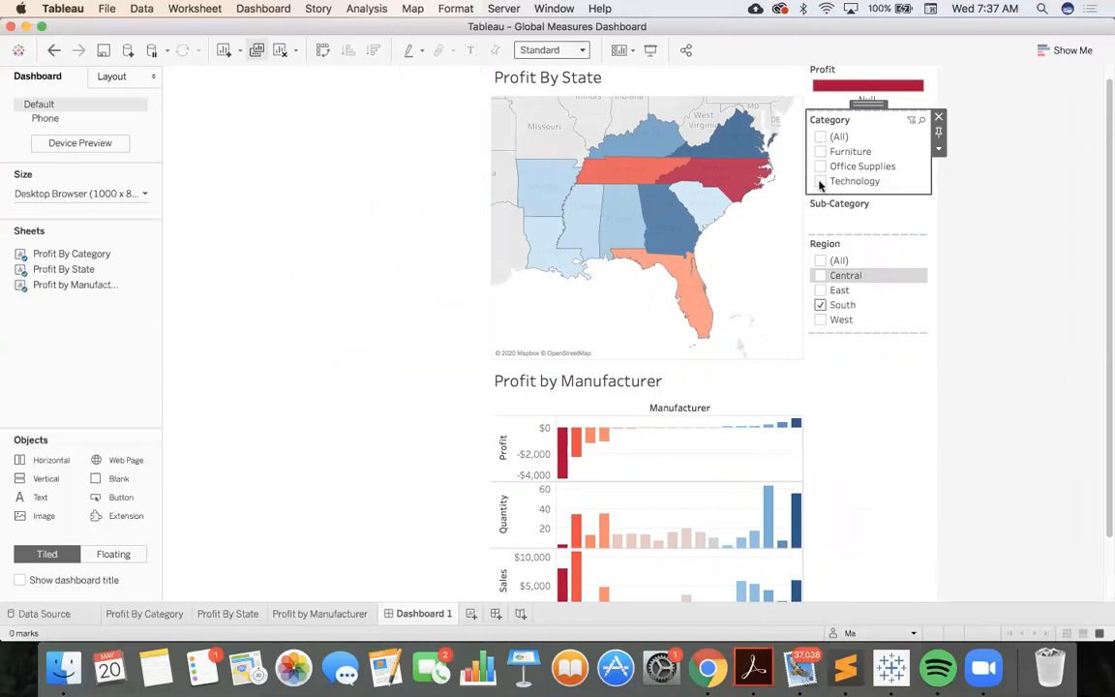
{"action": "left_click", "coordinate": [820, 181]}
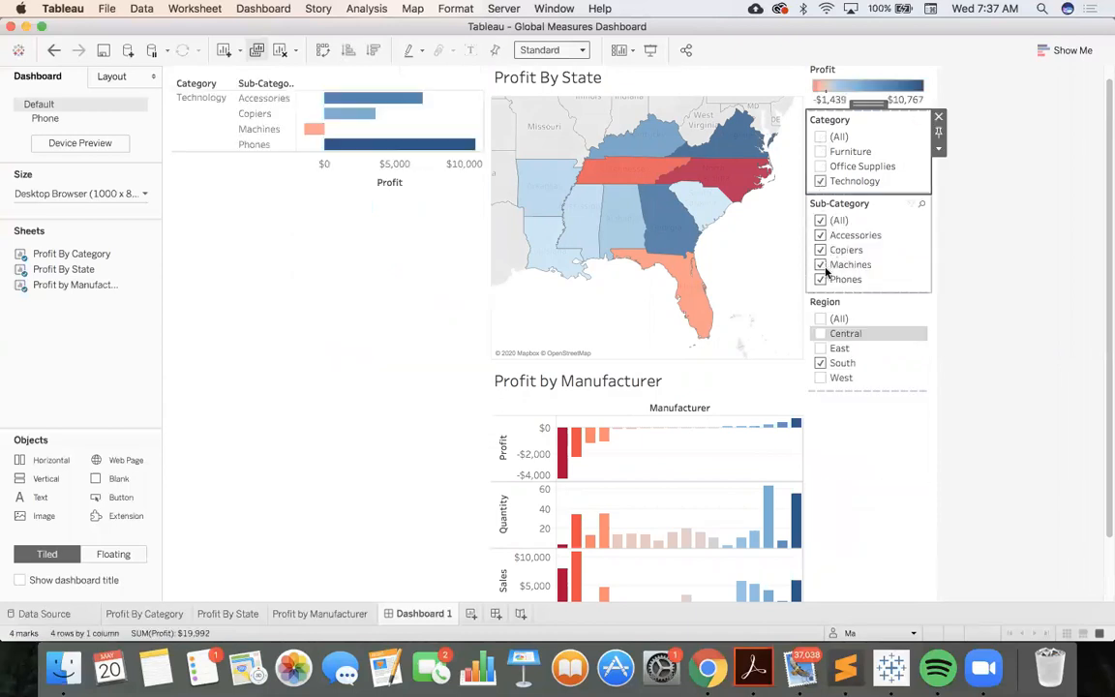
{"action": "left_click", "coordinate": [819, 220]}
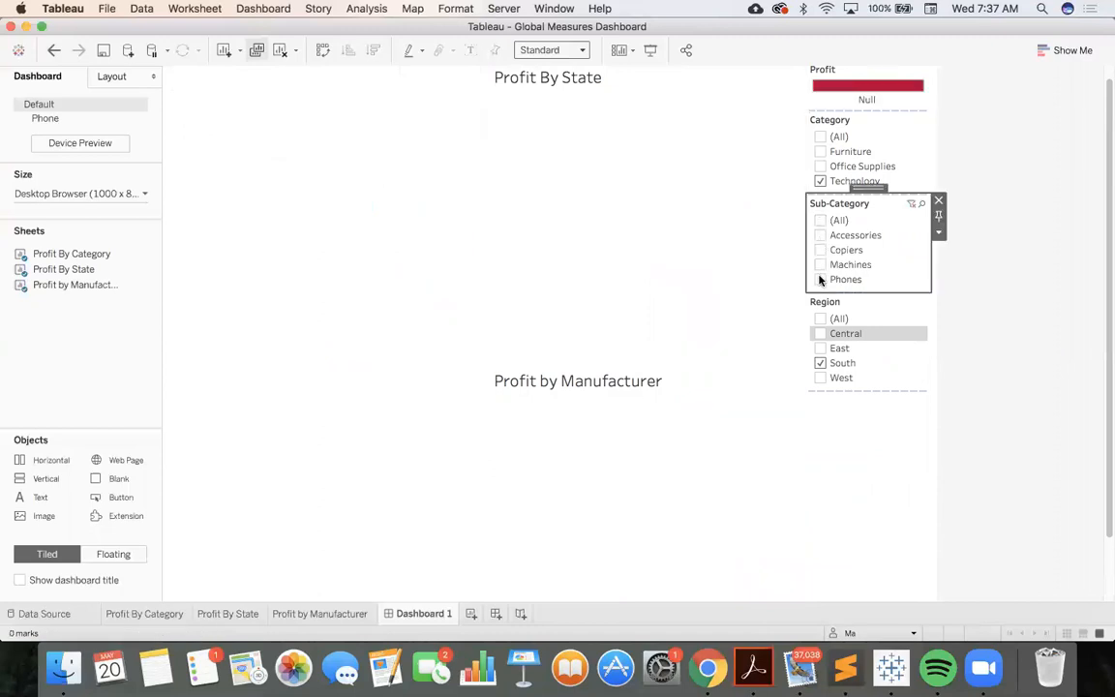
{"action": "left_click", "coordinate": [819, 280]}
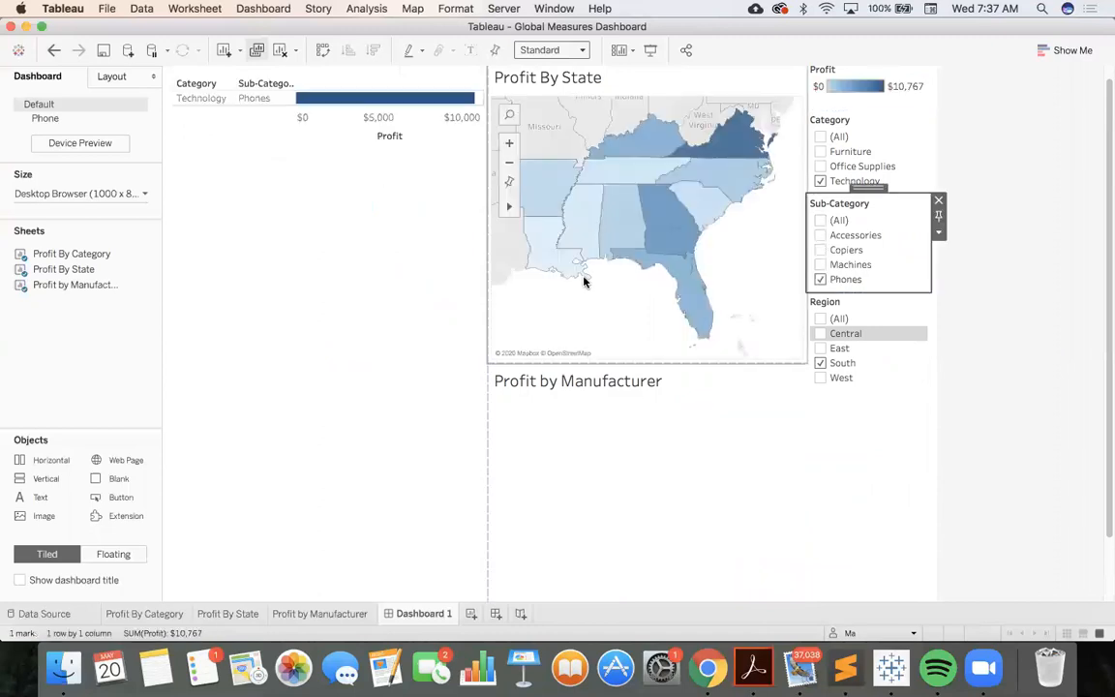
{"action": "left_click", "coordinate": [820, 251]}
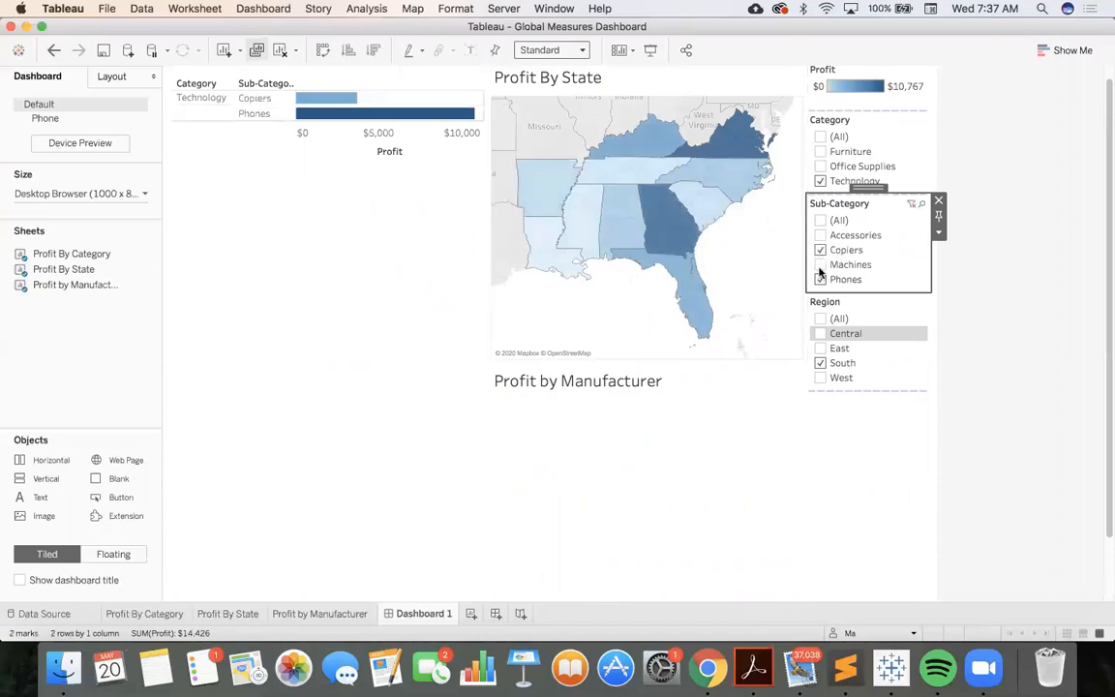
{"action": "left_click", "coordinate": [819, 280]}
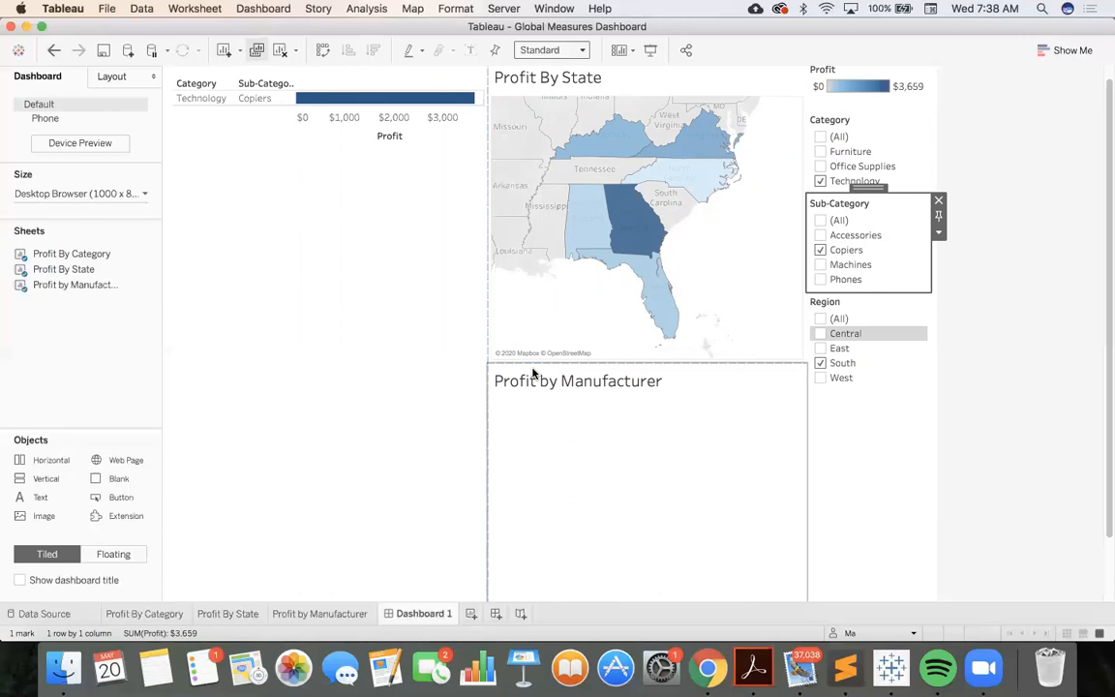
Review the filters on the Profit By Category, Profit By State and Profit by Manufacturer worksheets, and return to Dashboard 1
{"action": "left_click", "coordinate": [144, 613]}
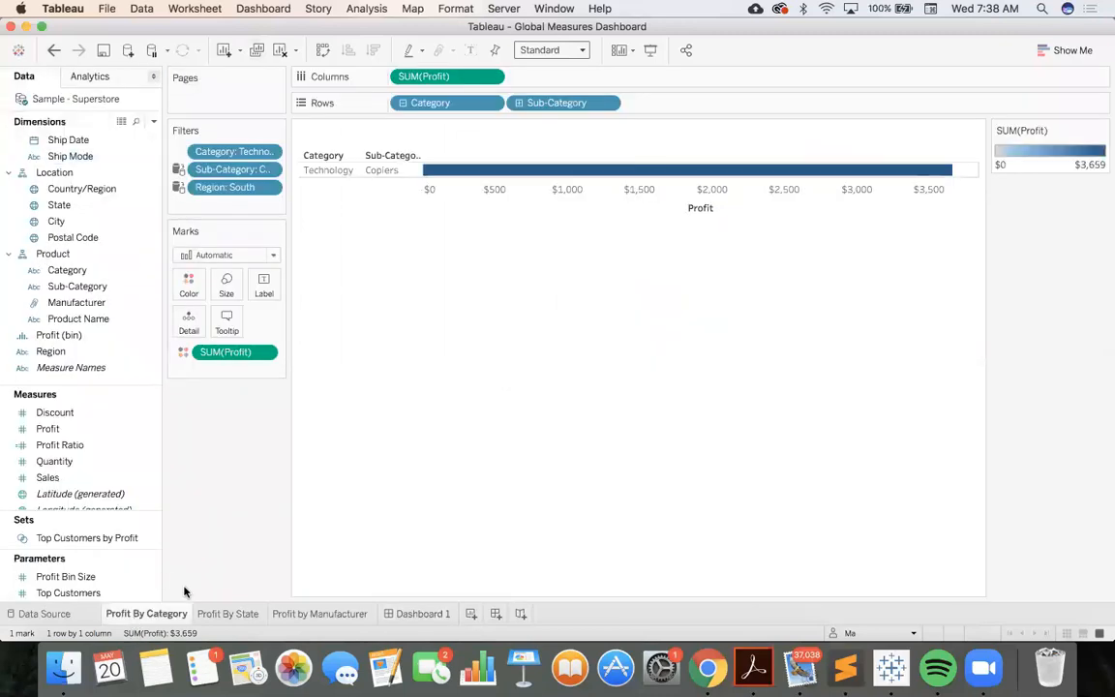
{"action": "left_click", "coordinate": [224, 614]}
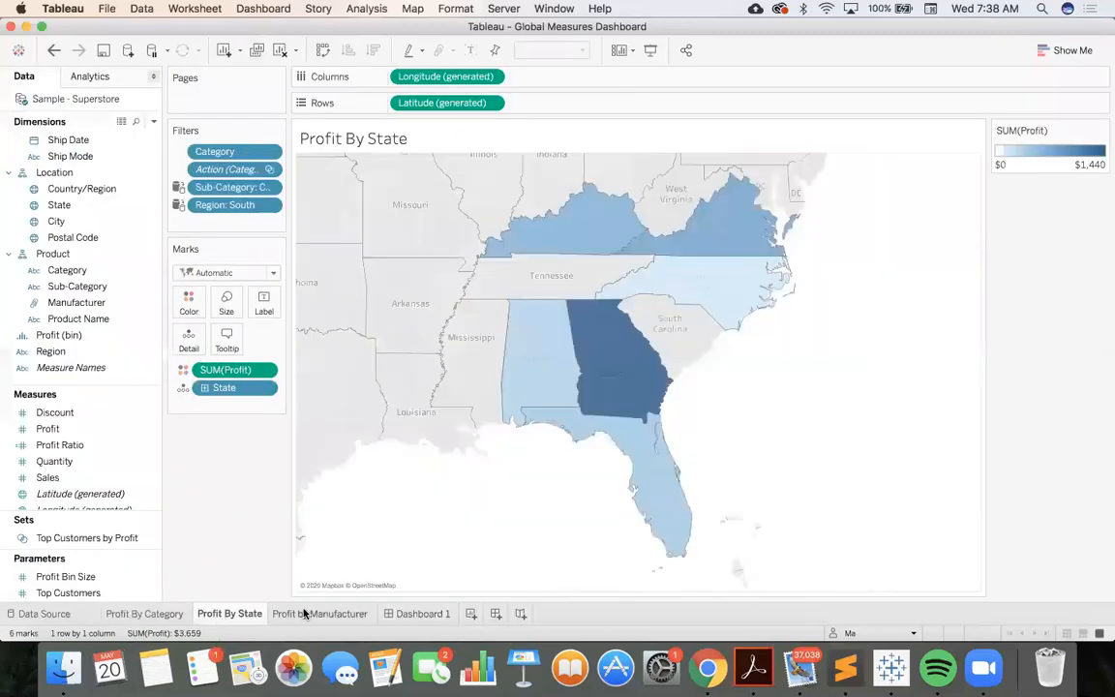
{"action": "left_click", "coordinate": [298, 614]}
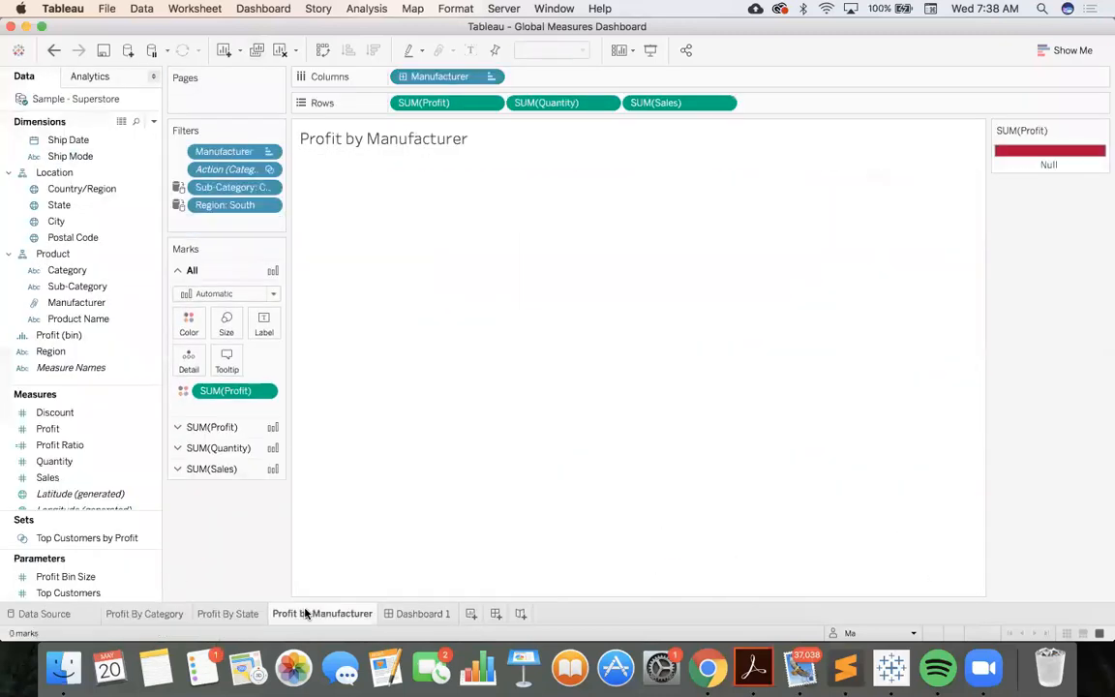
{"action": "left_click", "coordinate": [413, 613]}
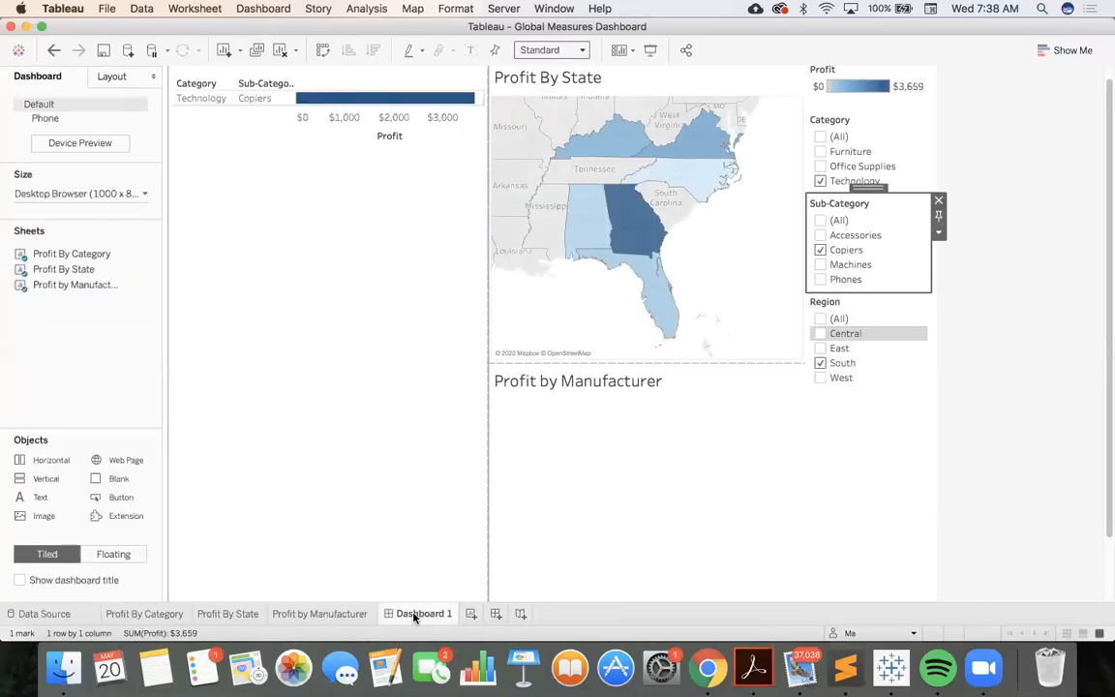